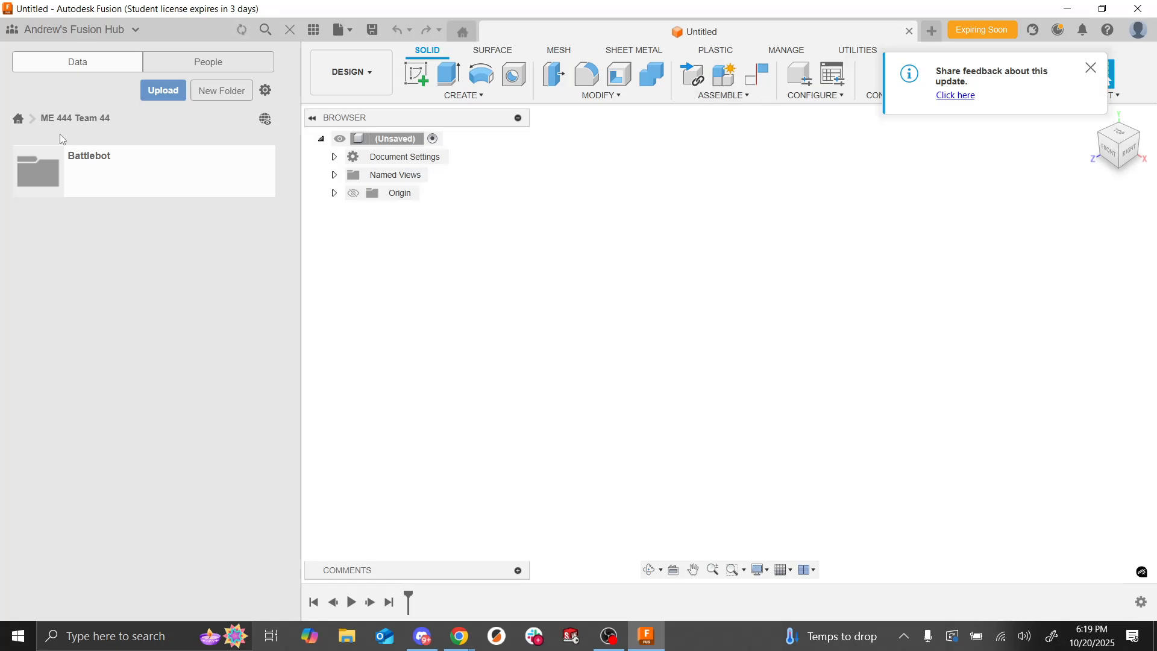
Step: Open the Chassis Assem design from the Battlebot project's Chassis folder
left_click(67, 164)
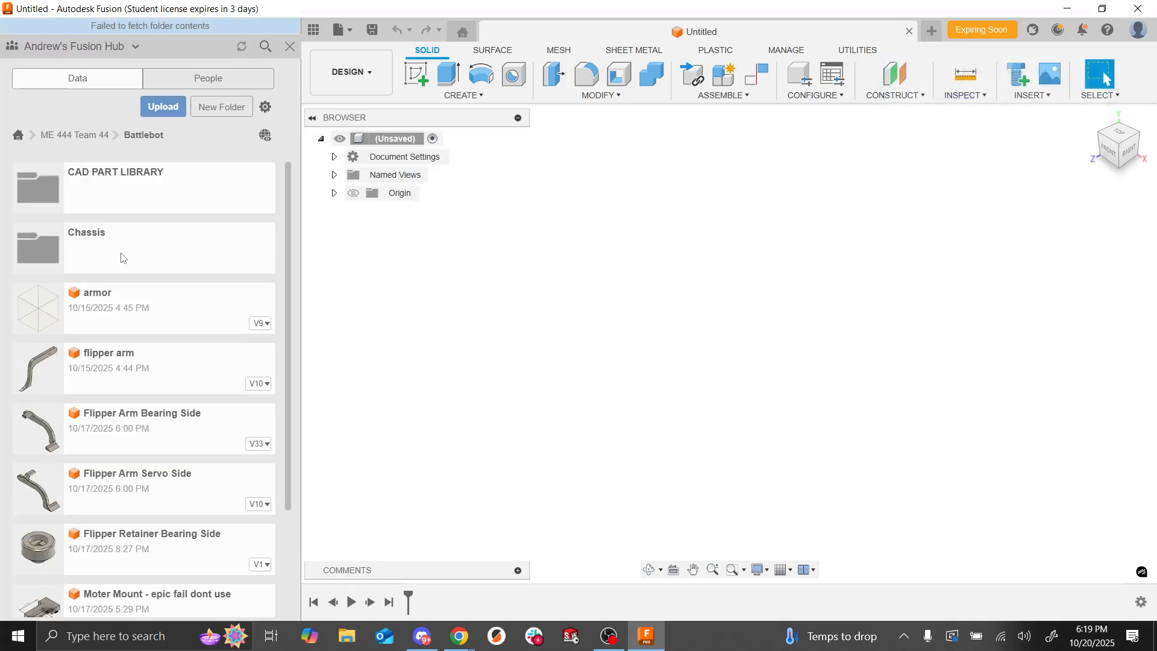
left_click(124, 258)
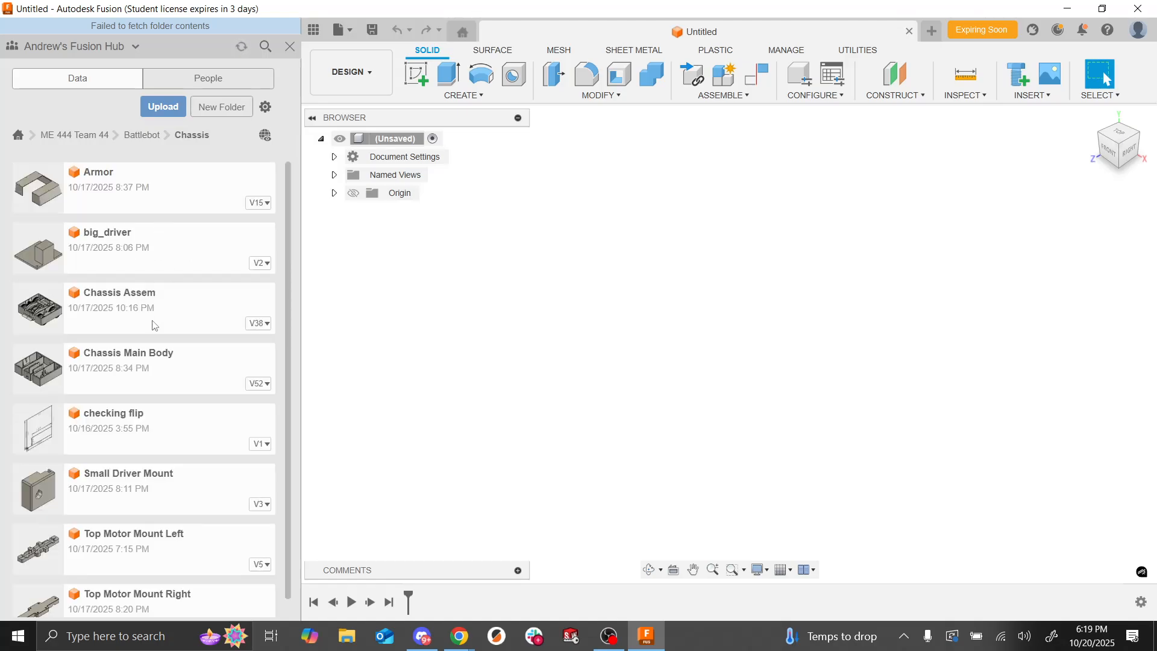
double_click(142, 297)
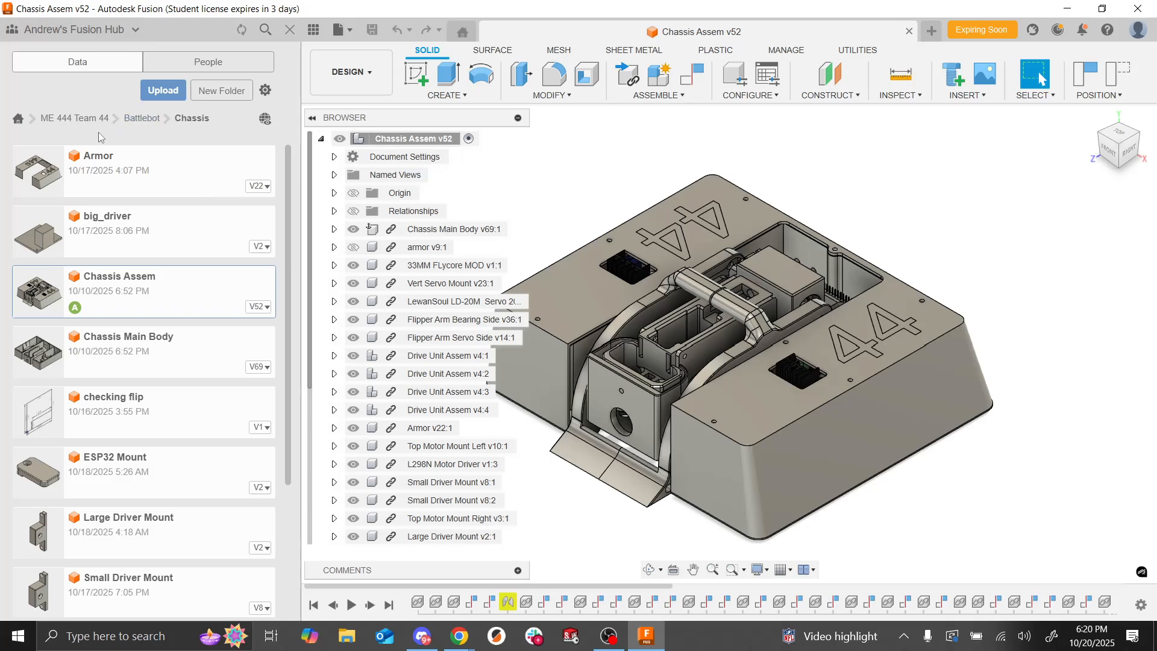
Step: Return to the list of all projects and open the Milestones CAD & 3D Printing Course project
left_click(18, 118)
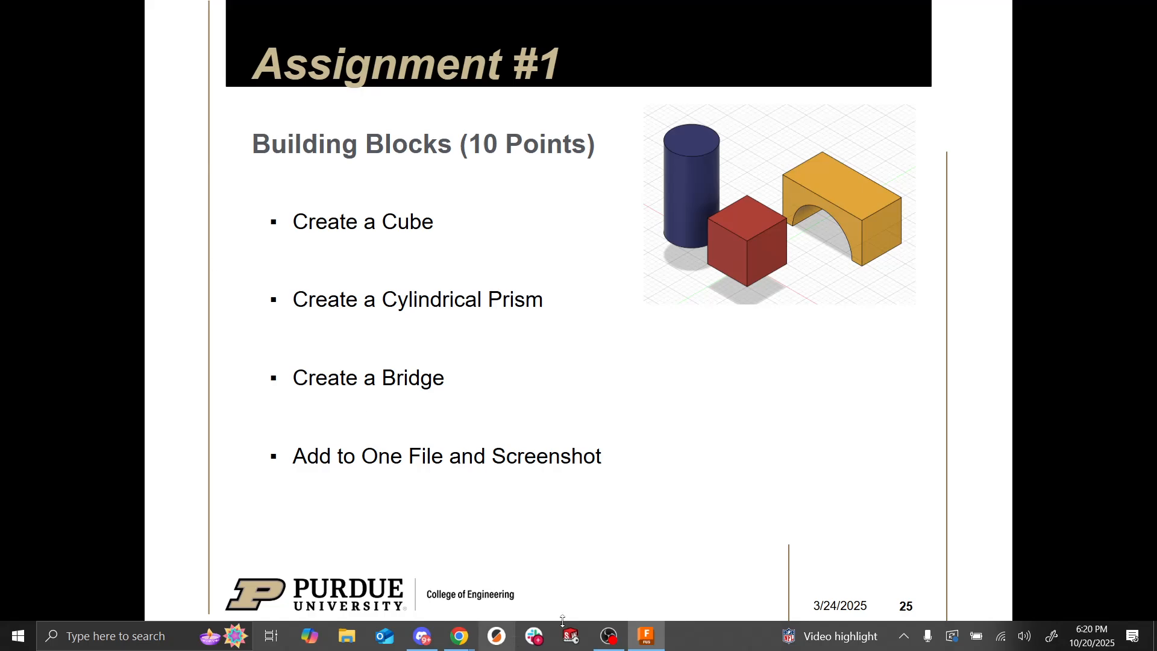
mouse_move(653, 645)
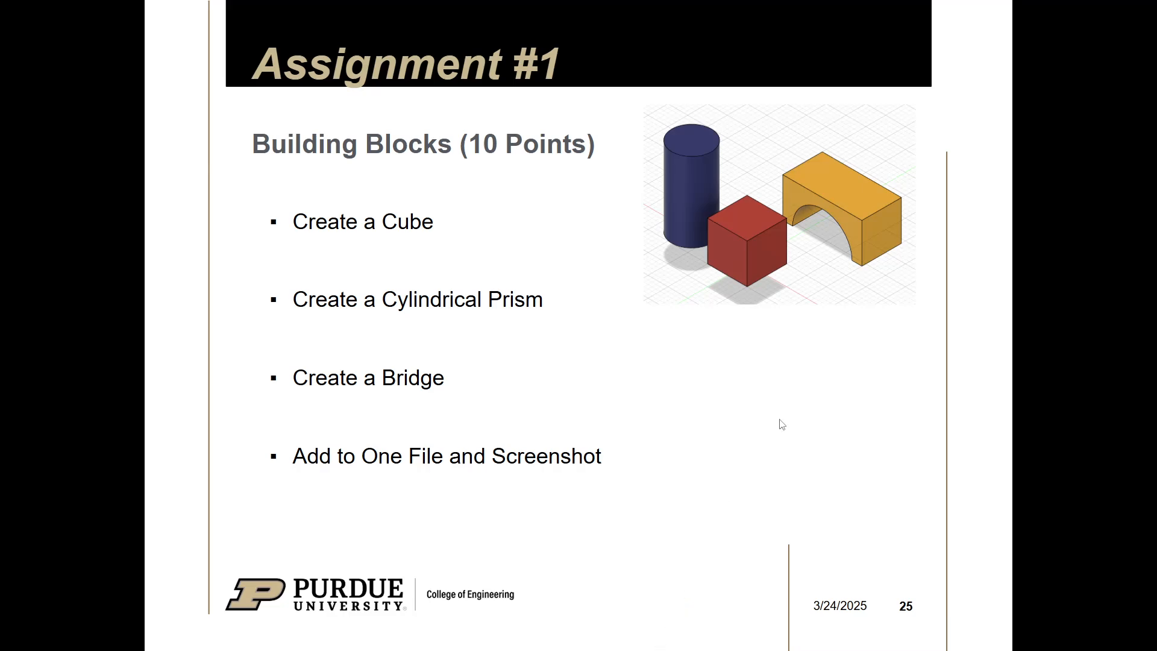
key("Escape")
key("alt+Tab")
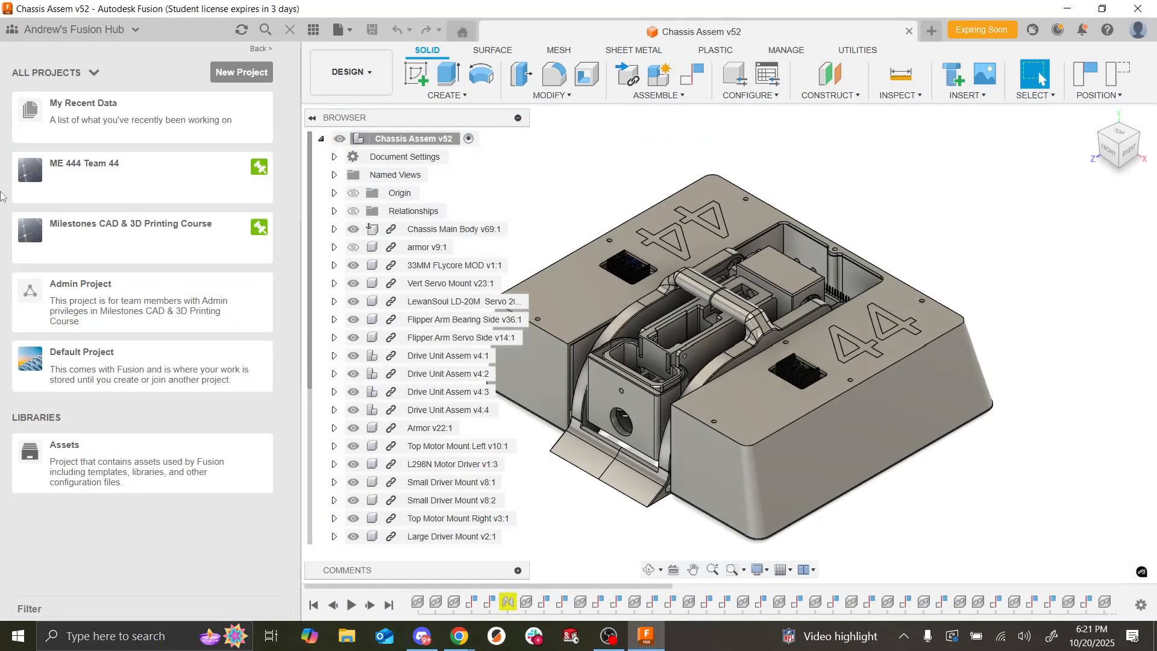
left_click(48, 231)
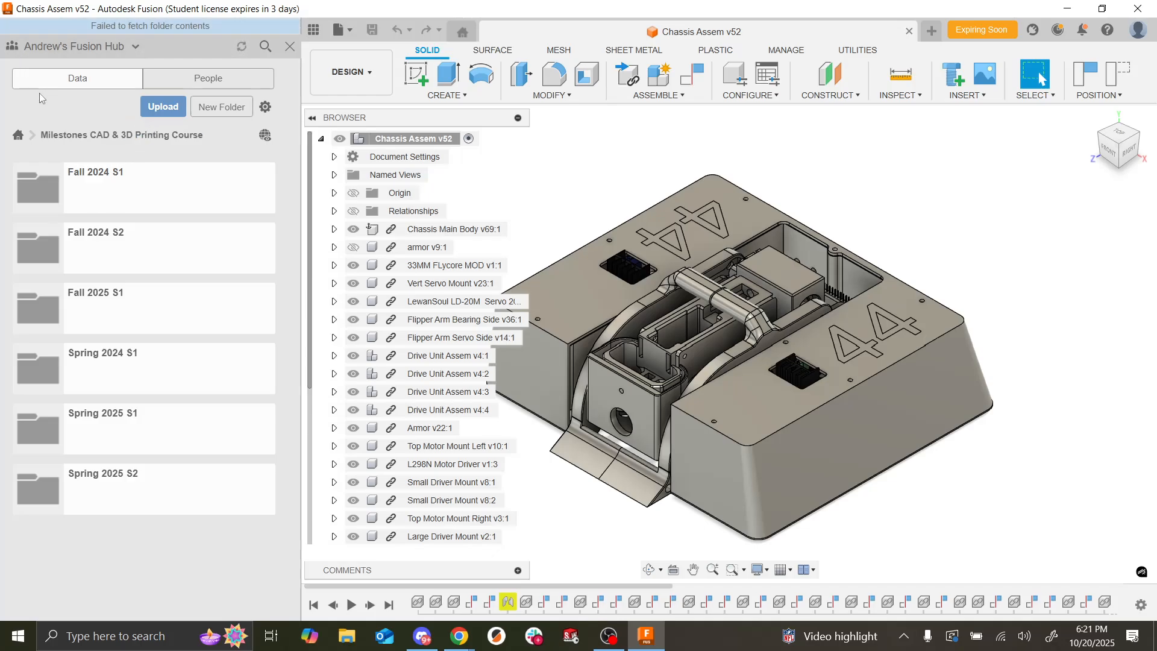
left_click(17, 139)
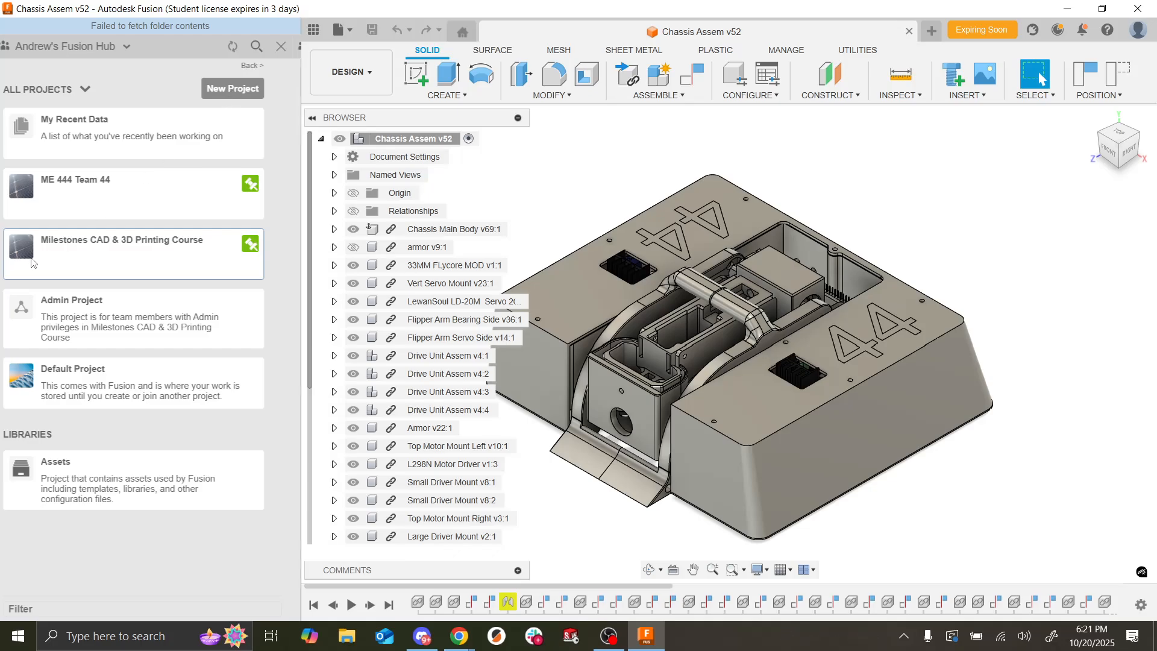
left_click(77, 265)
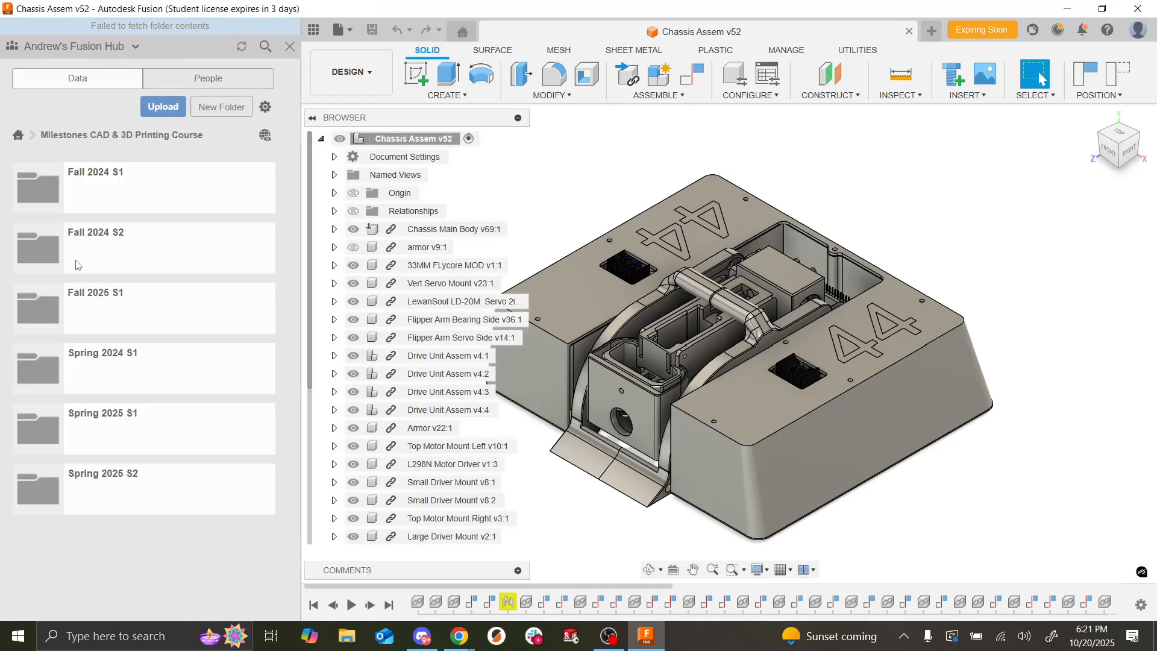
Step: Create a new folder named Fall 2025 S2 in the course project
left_click(212, 108)
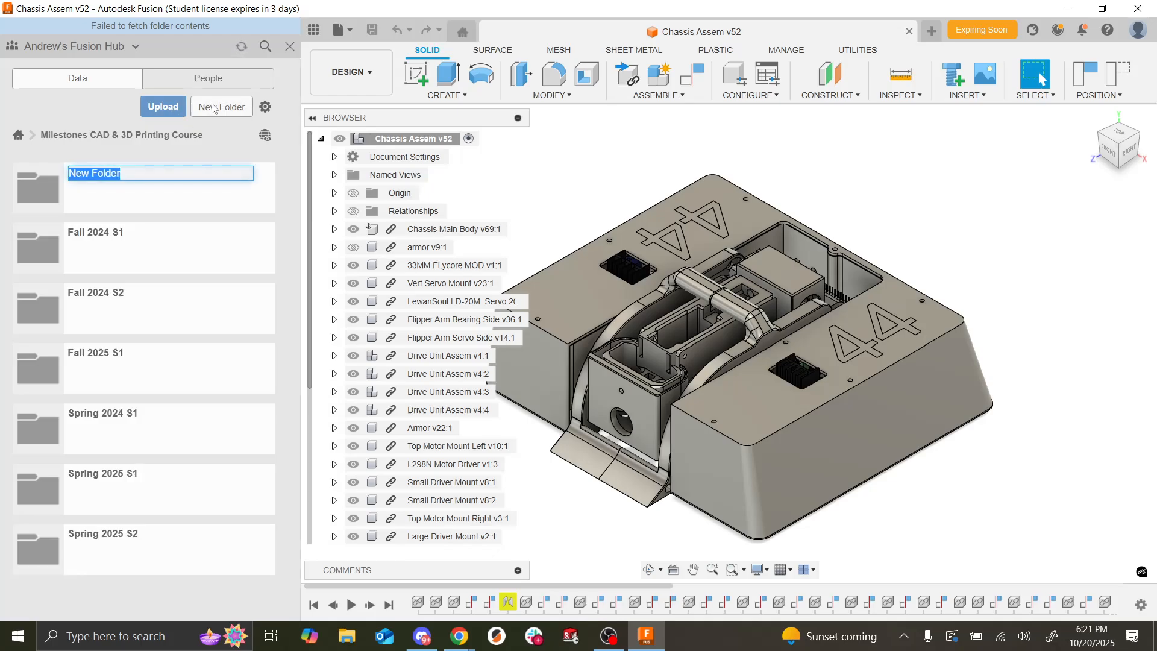
type("Fall ")
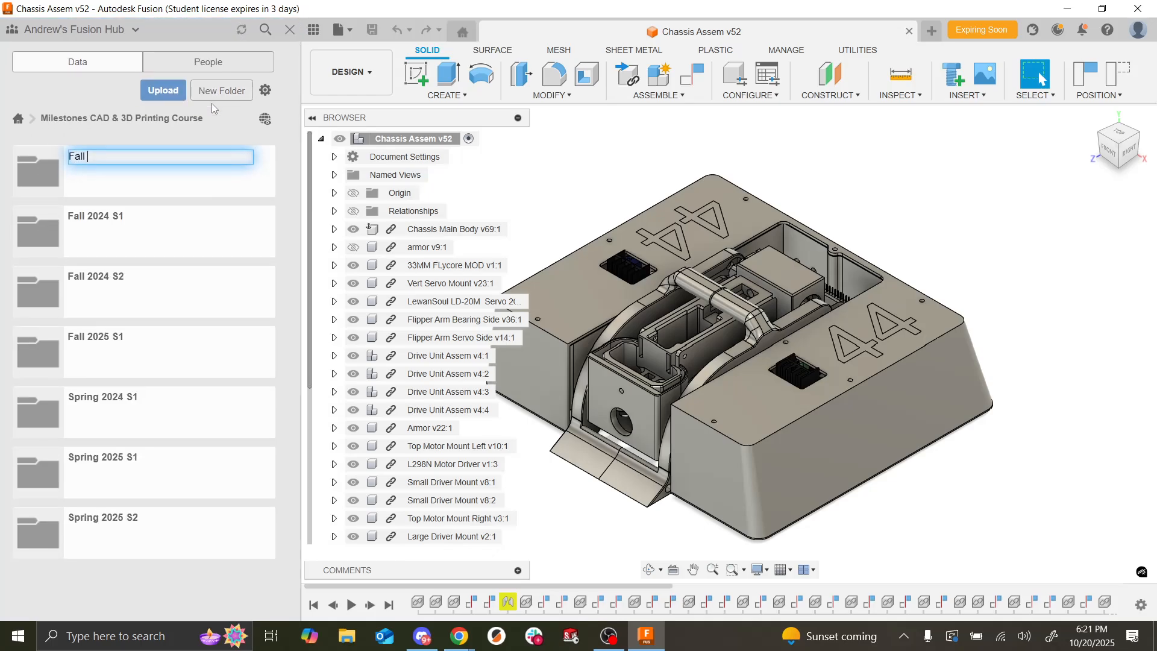
type("2025 s2")
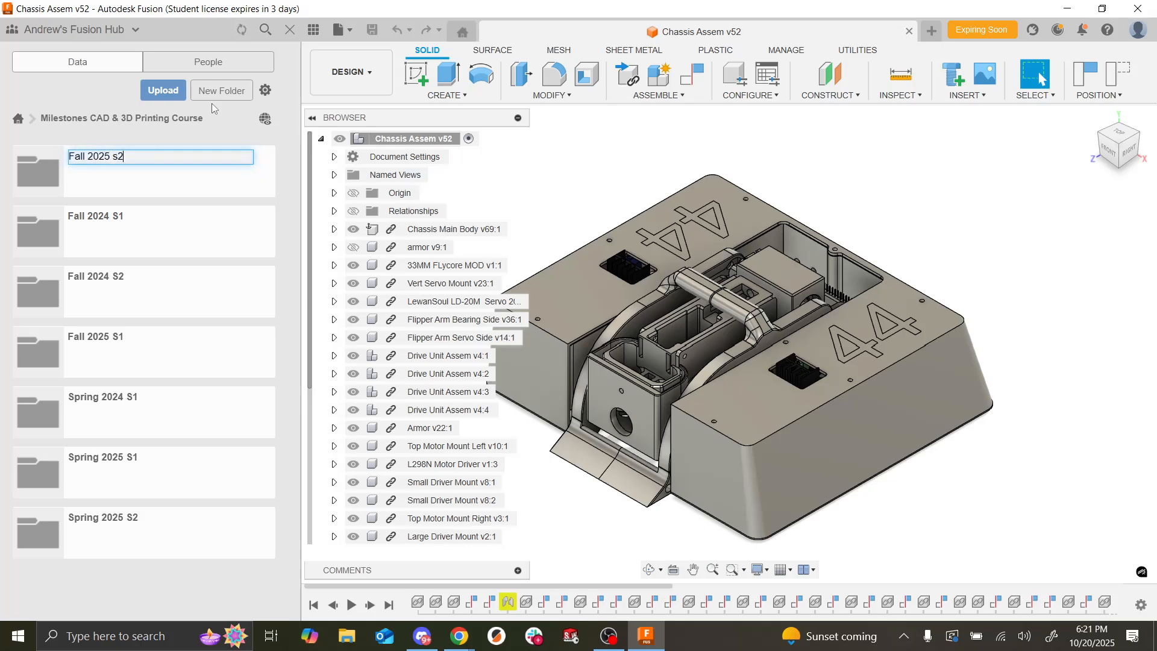
key("BackSpace")
key("BackSpace")
type("S2")
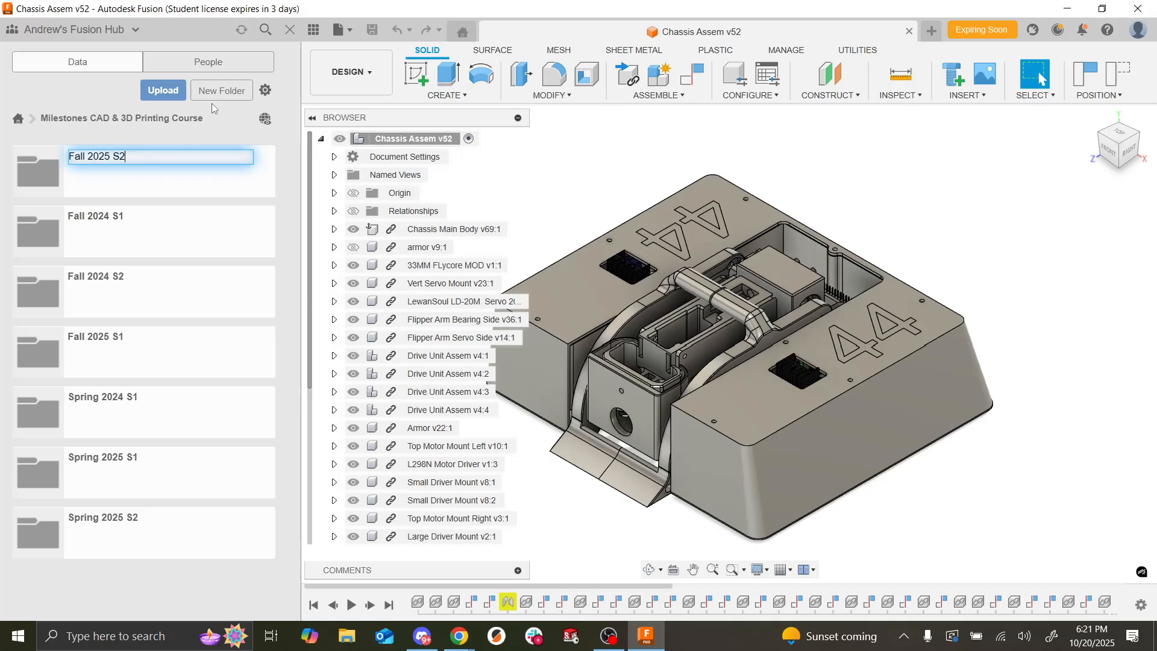
key("Return")
Step: Look through the Fall 2024 S1 and Fall 2024 S2 folders, and open the Fall 2025 S2 folder
left_click(164, 167)
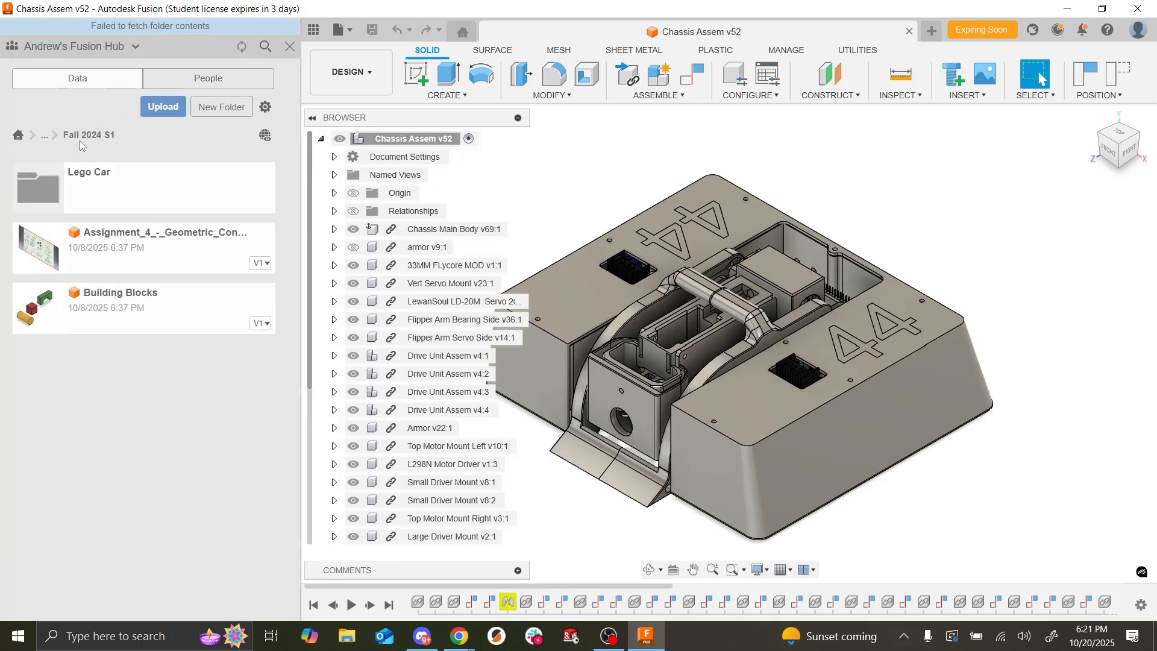
left_click(45, 138)
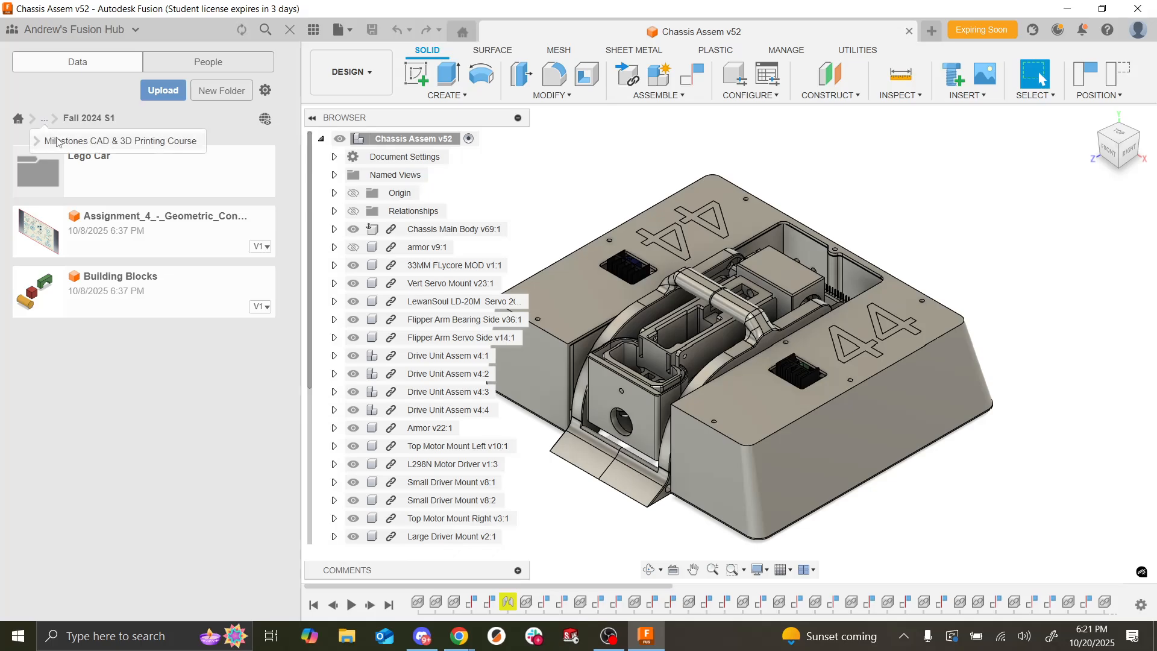
left_click(64, 144)
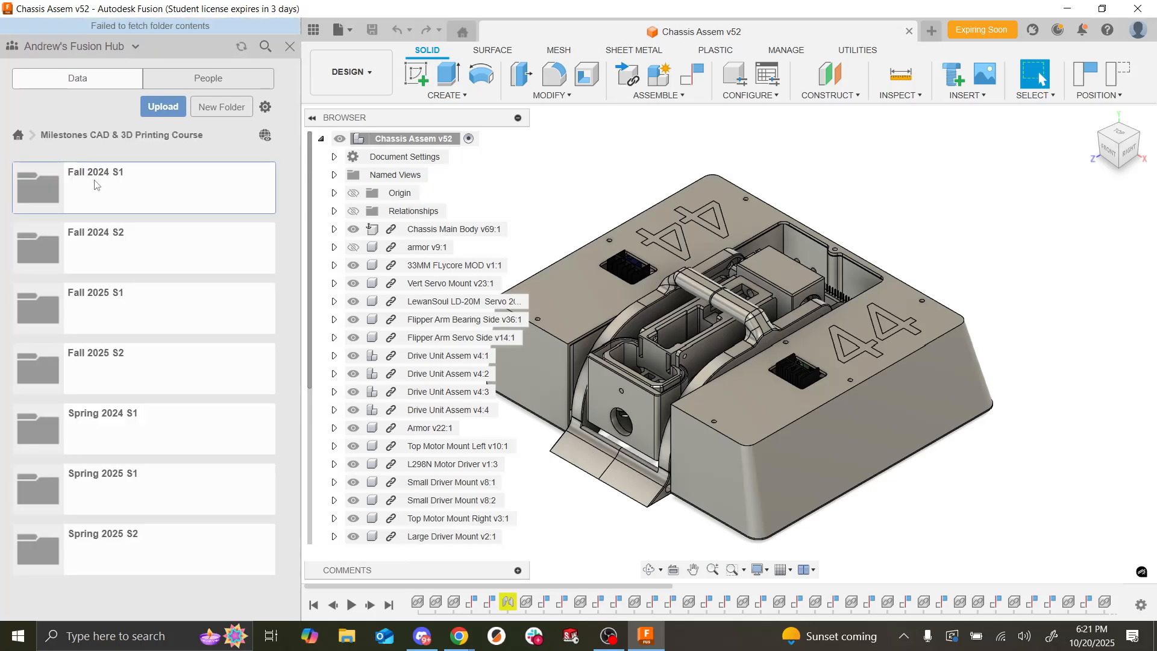
left_click(109, 244)
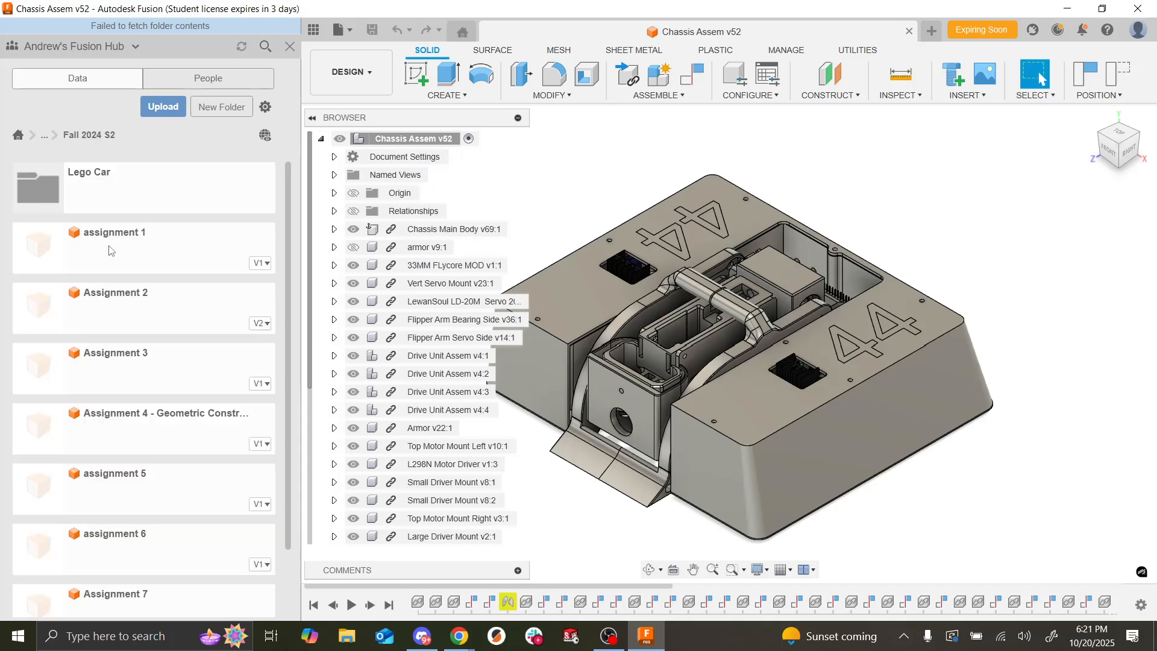
left_click(45, 136)
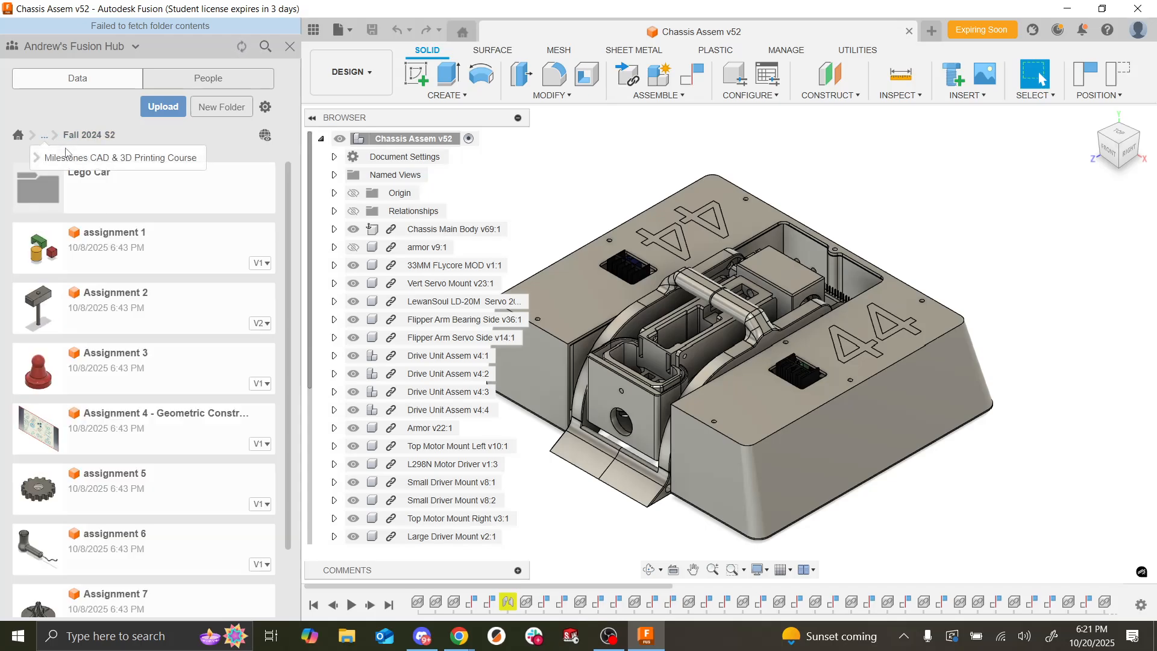
left_click(66, 159)
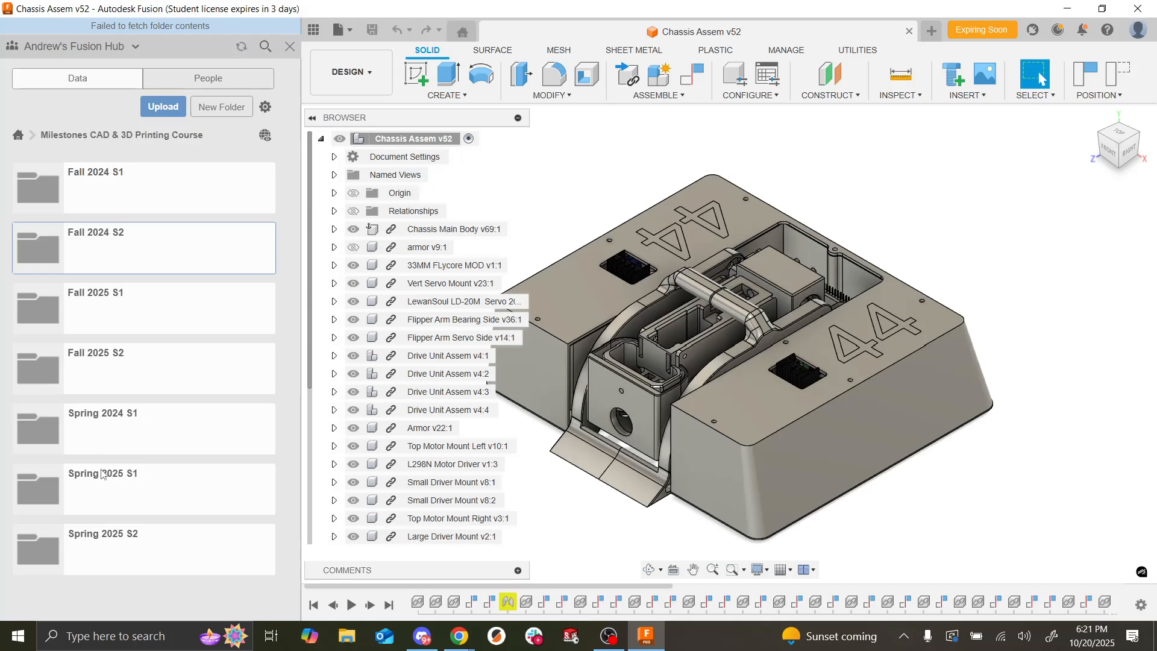
left_click(108, 375)
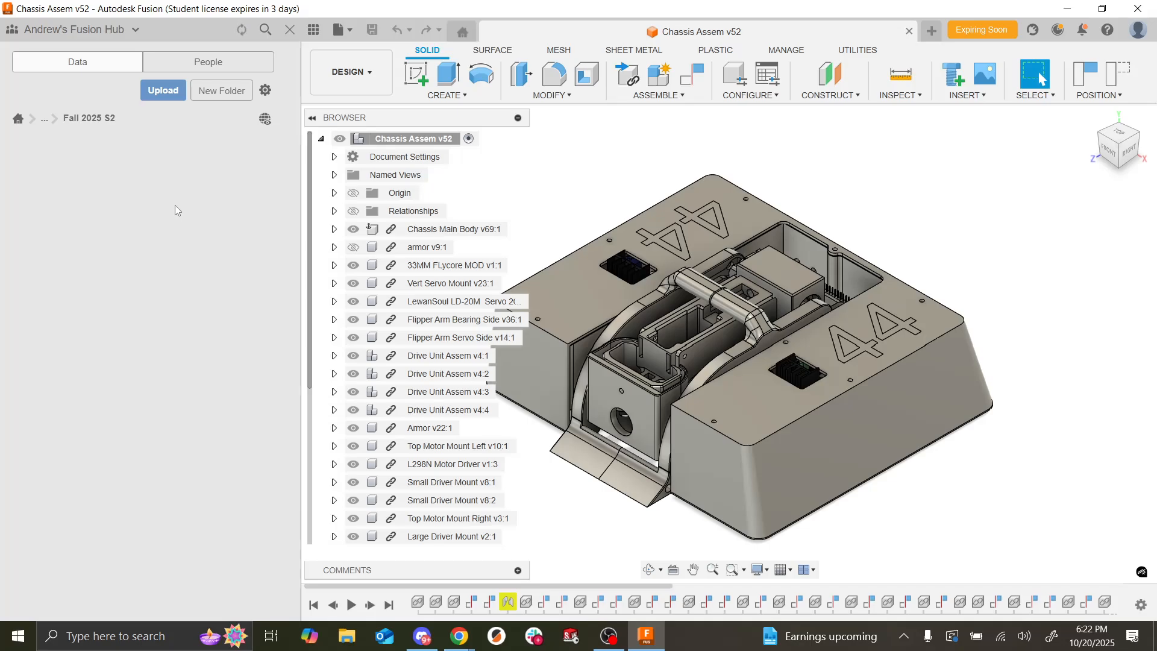
Step: Close the Chassis Assem design and show the layout grid in the empty untitled design
left_click(908, 30)
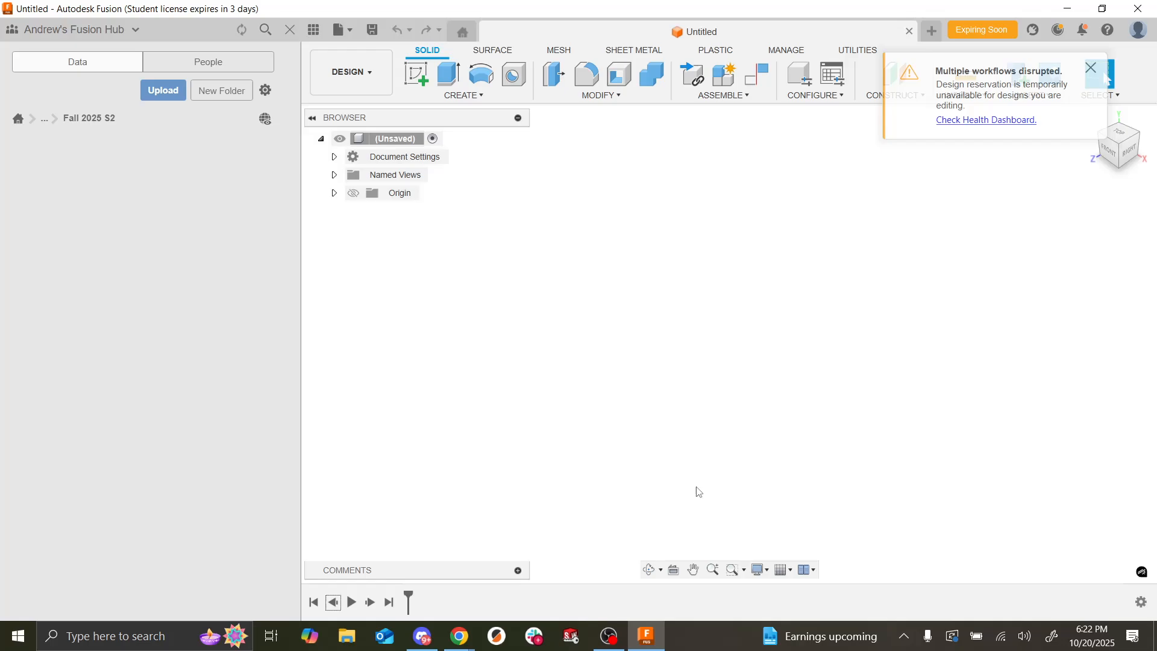
left_click(784, 571)
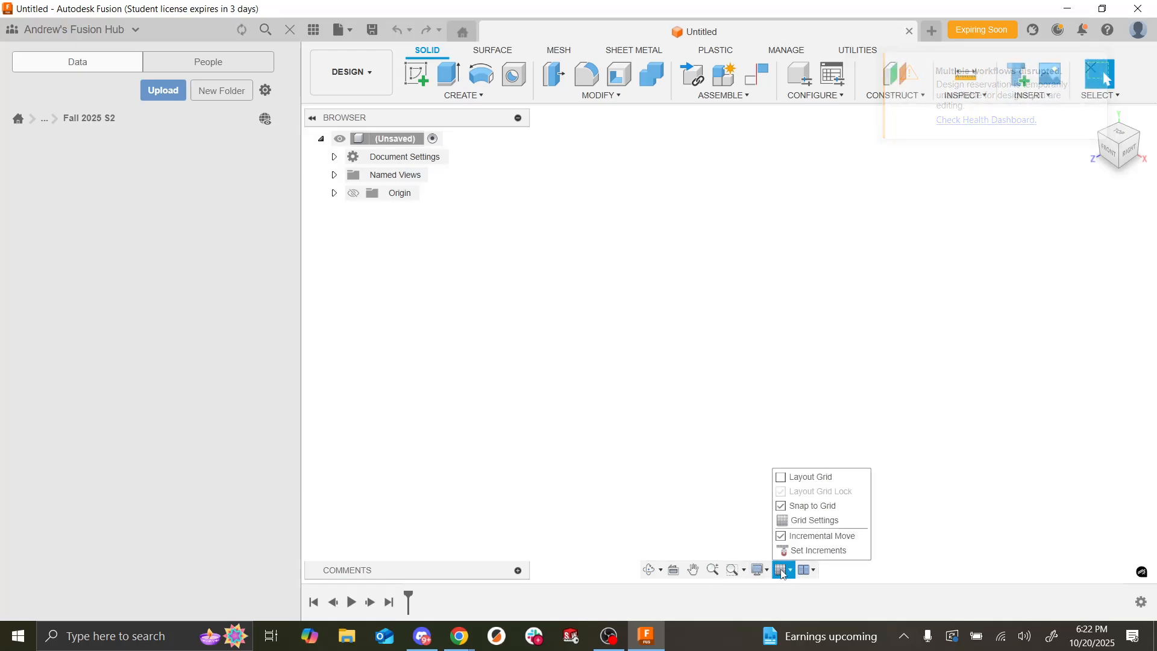
left_click(783, 477)
left_click(658, 403)
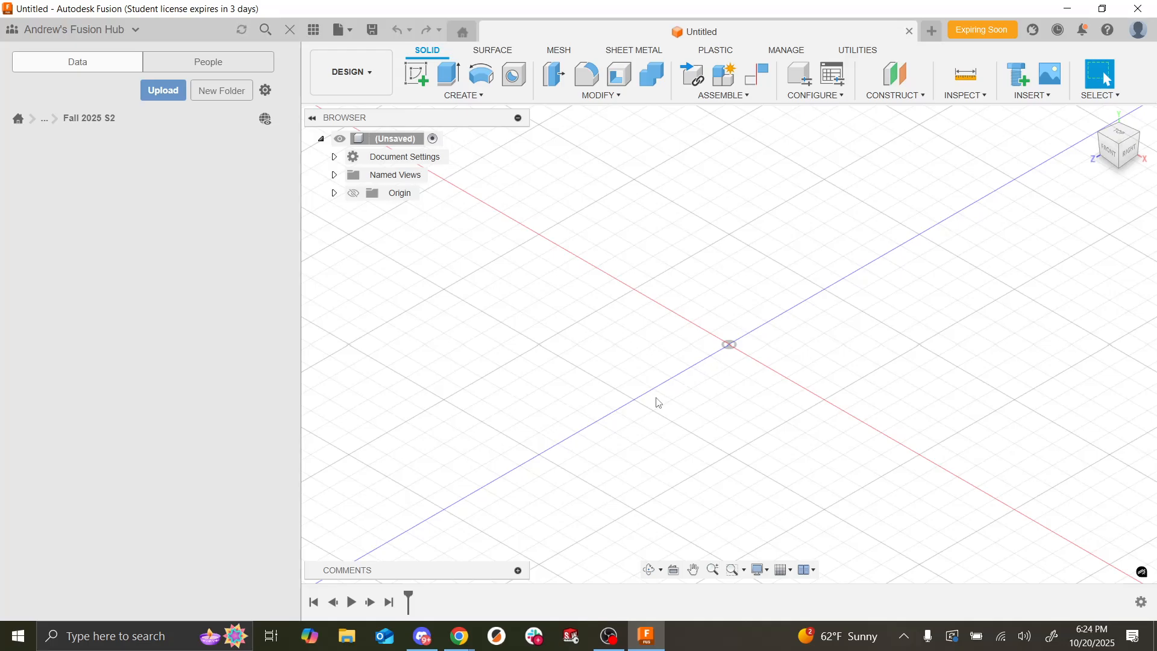
Step: Switch to Slack and read this week's event posts in the Purdue ASME announcements channel
left_click(533, 642)
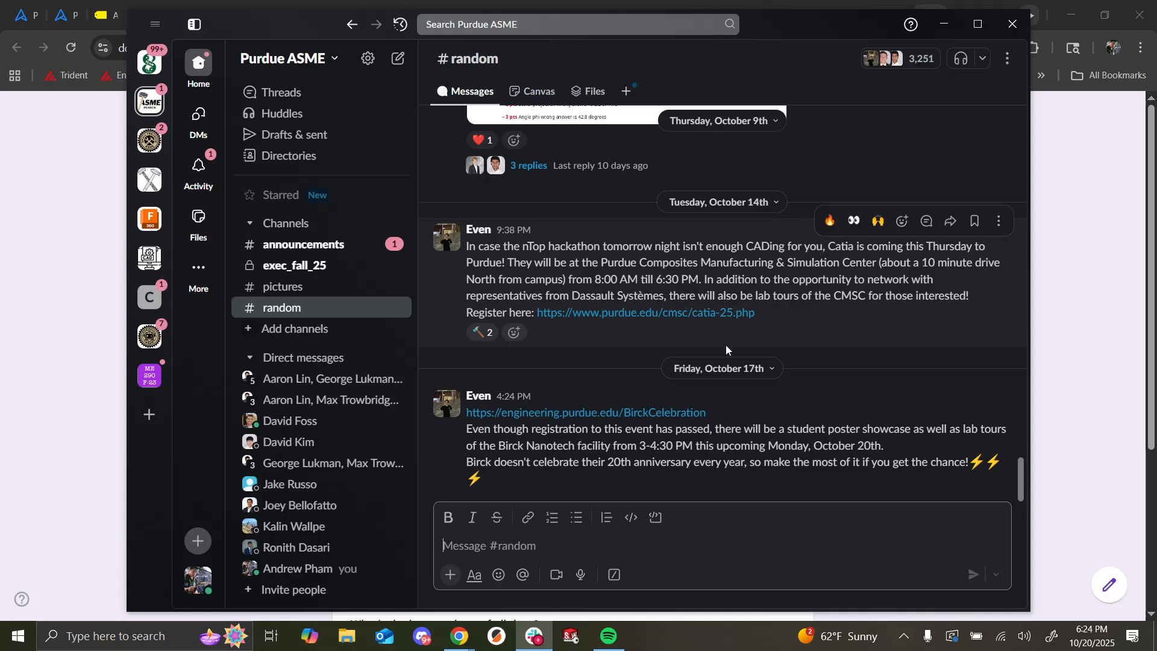
left_click(341, 246)
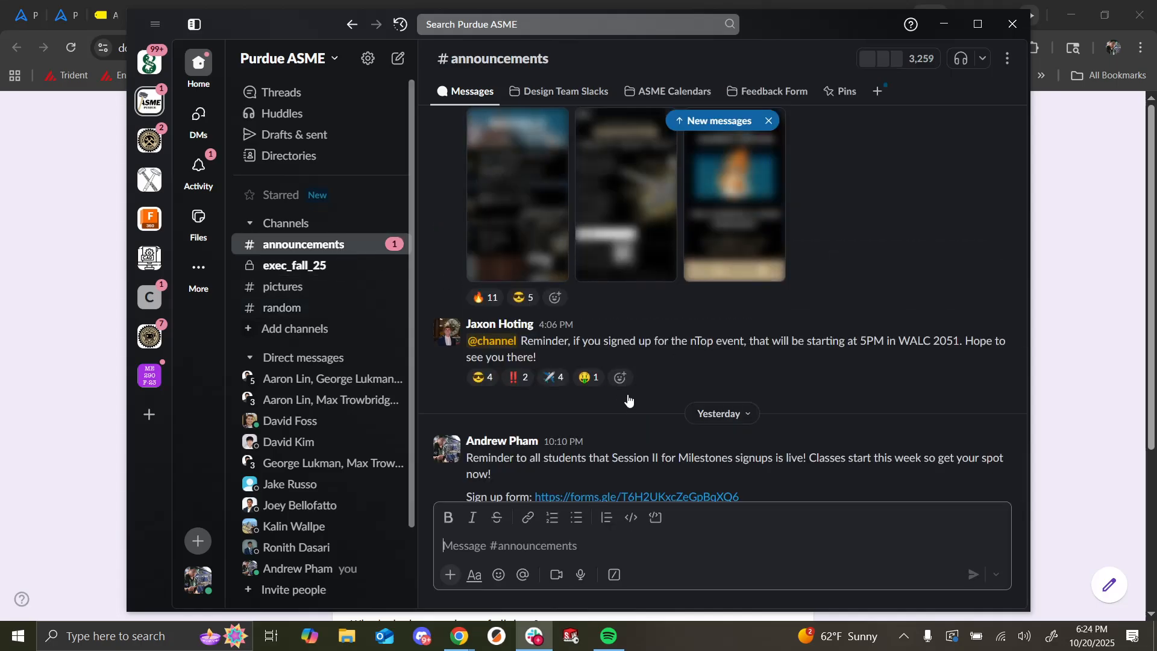
scroll(629, 400, "up", 6)
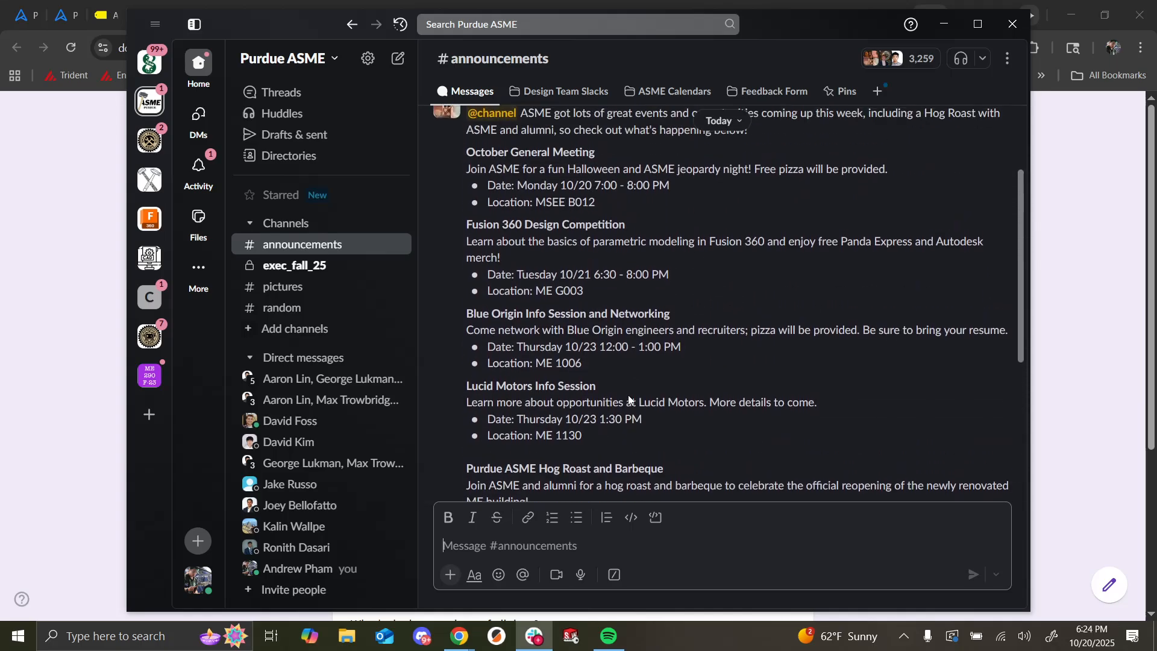
scroll(628, 400, "up", 5)
scroll(629, 400, "down", 5)
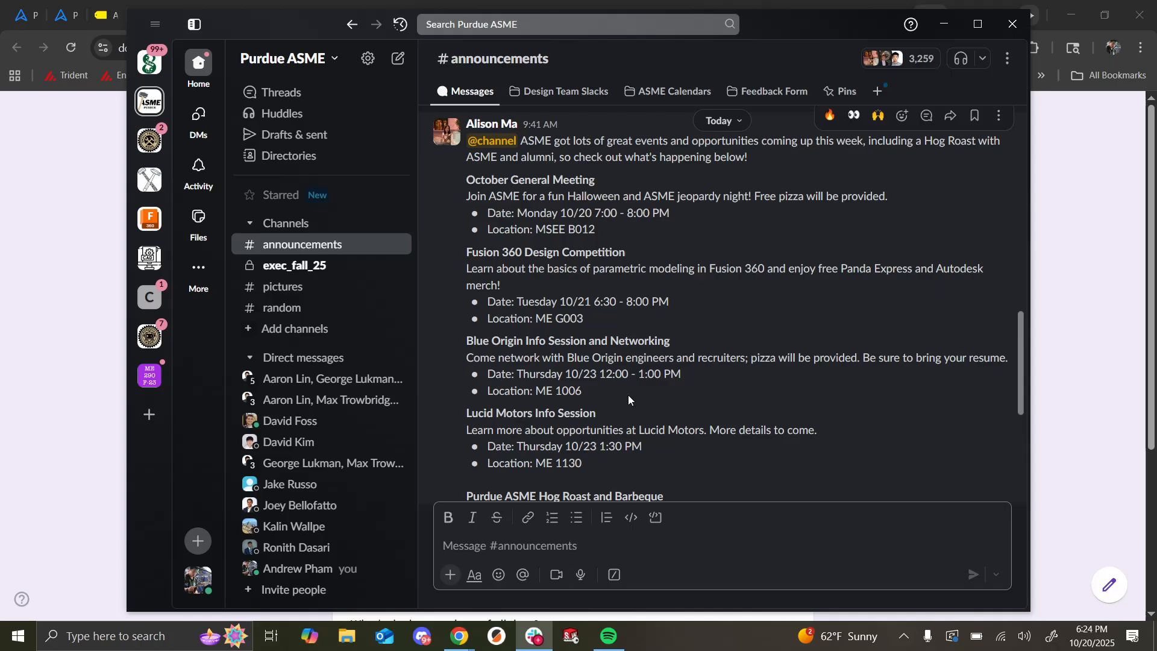
Step: Switch from Slack back to the untitled design in Fusion
key("alt+Tab")
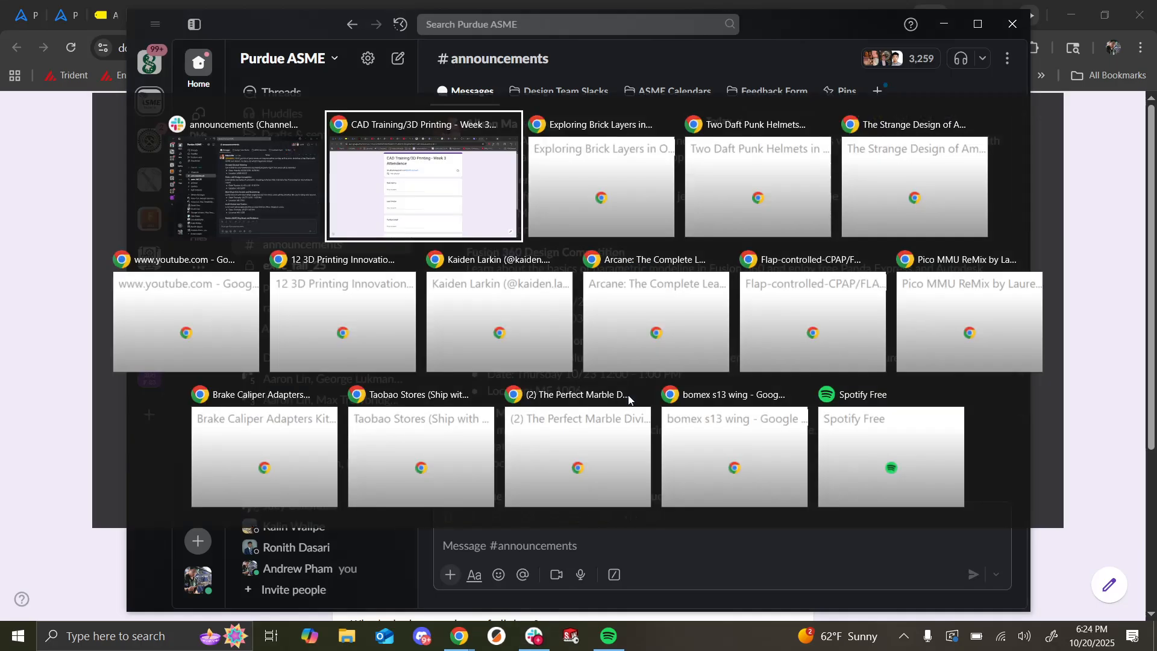
key("Escape")
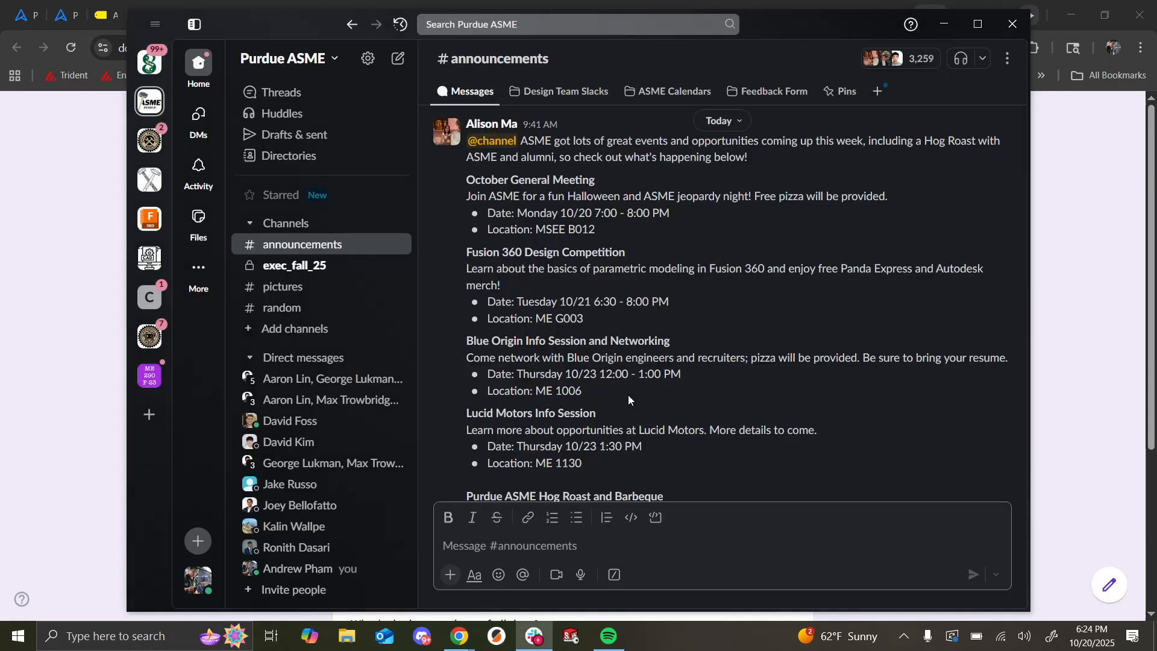
key("super+Tab")
key("super+Tab")
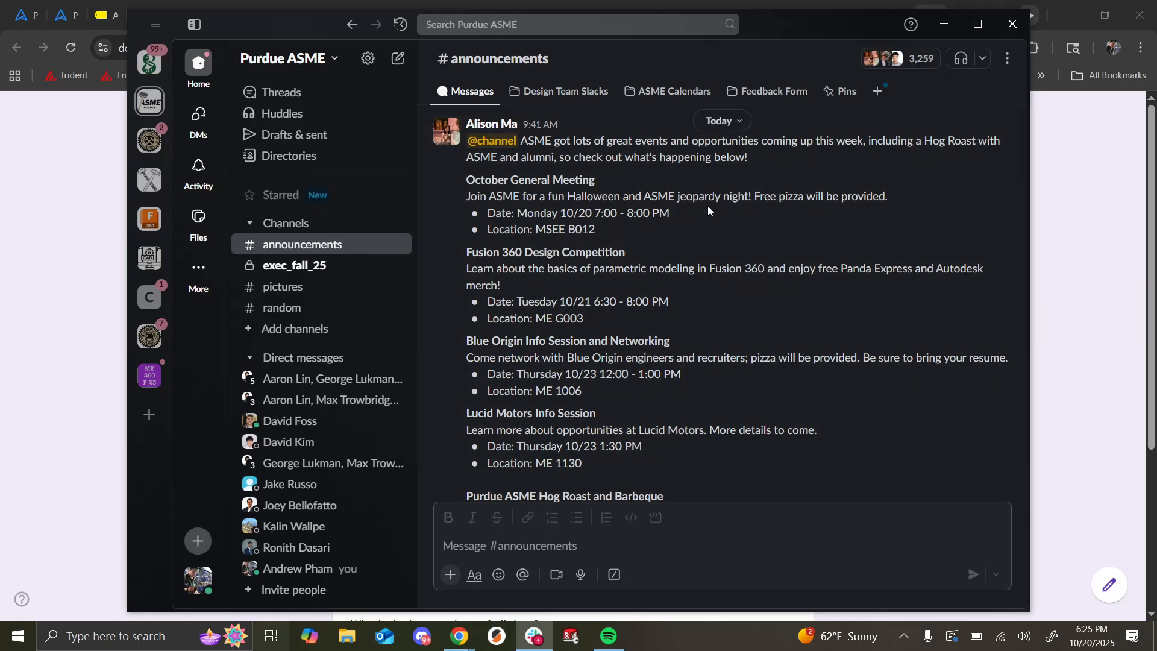
key("super+Tab")
left_click(729, 55)
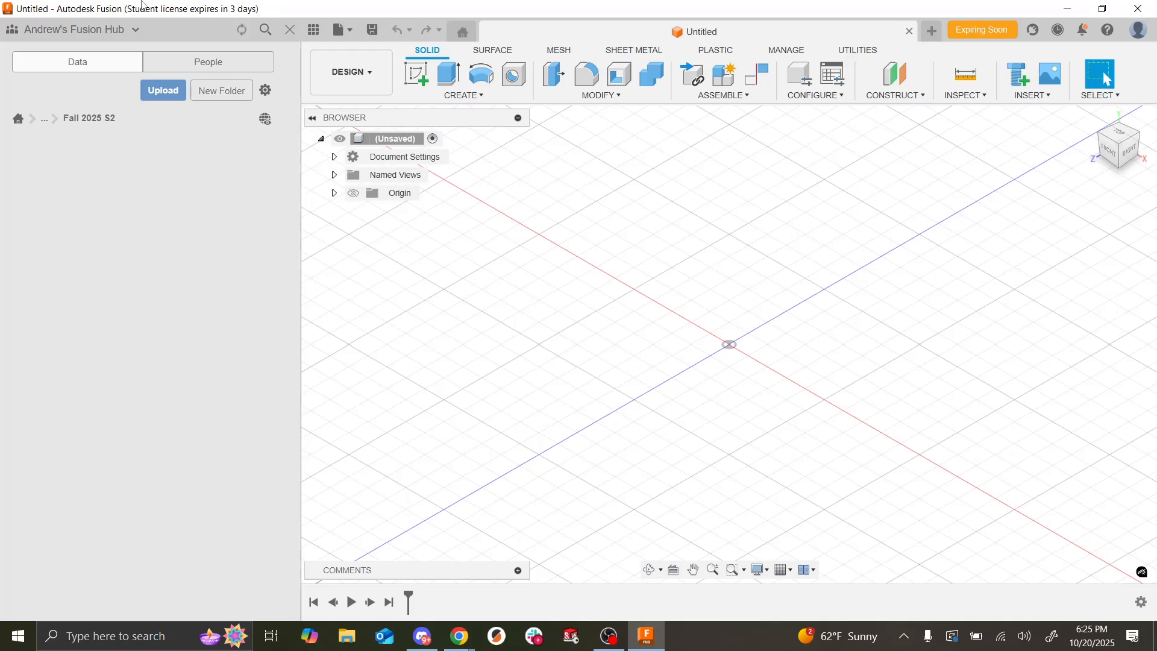
Step: Hide the project data listing beside the canvas and orbit the empty design to a lower viewing angle
left_click(46, 122)
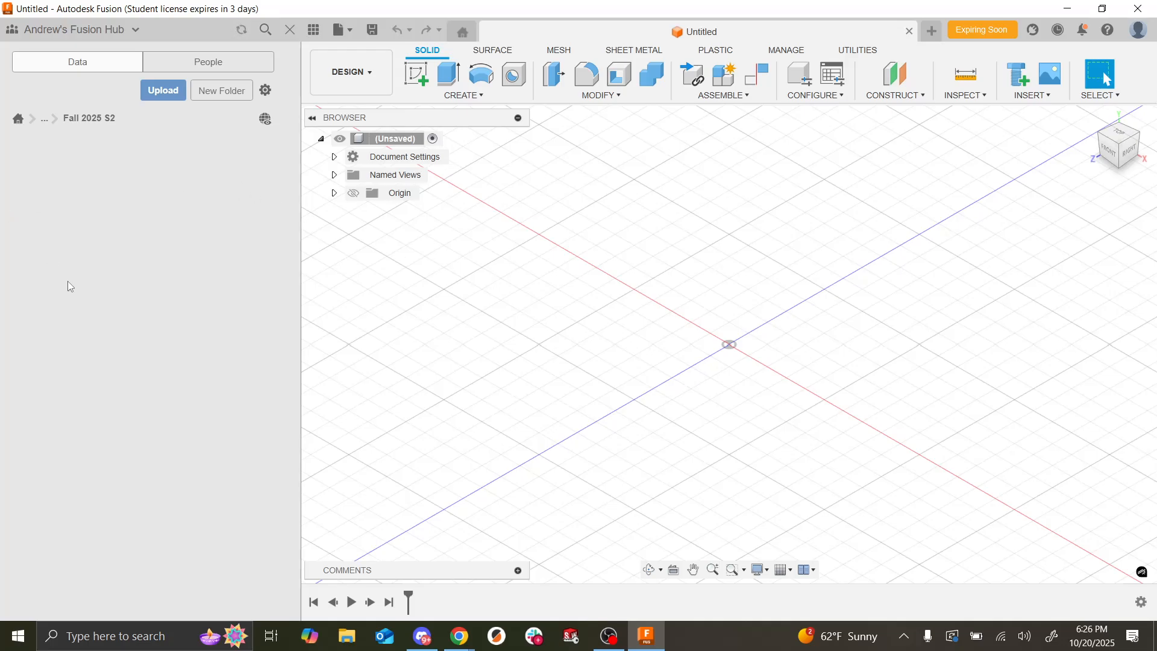
left_click(314, 31)
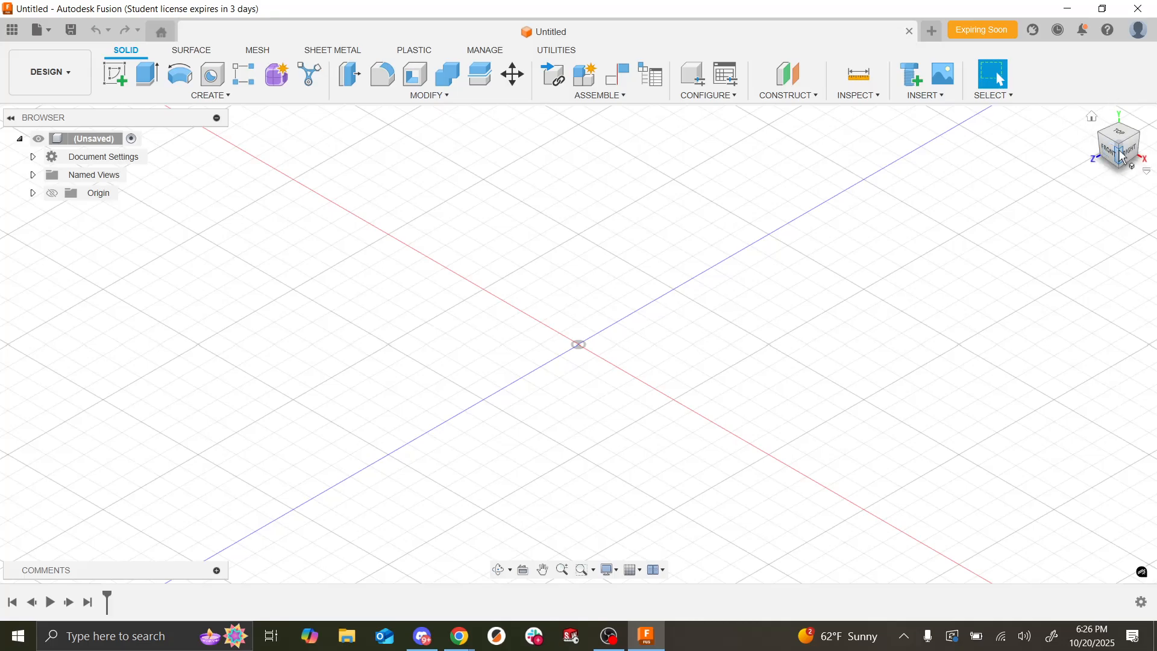
mouse_move(1122, 155)
left_mouse_down()
mouse_move(1143, 138)
mouse_move(1130, 119)
mouse_move(1155, 148)
mouse_move(1137, 124)
left_mouse_up()
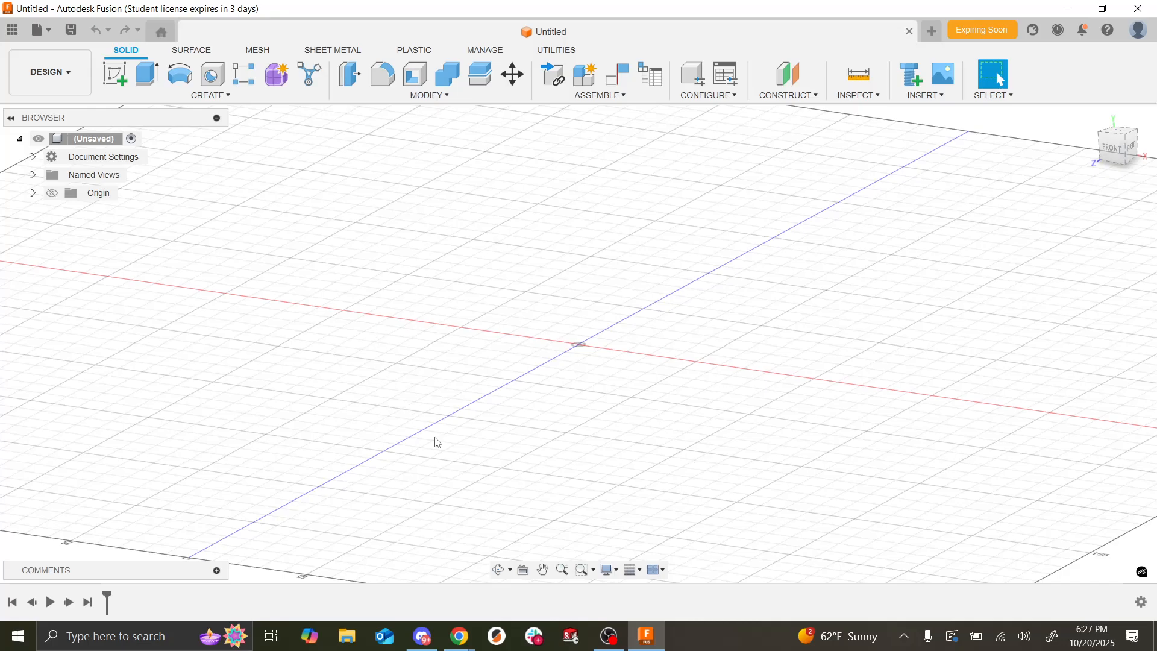
Step: Turn the layout grid off and back on
left_click(633, 571)
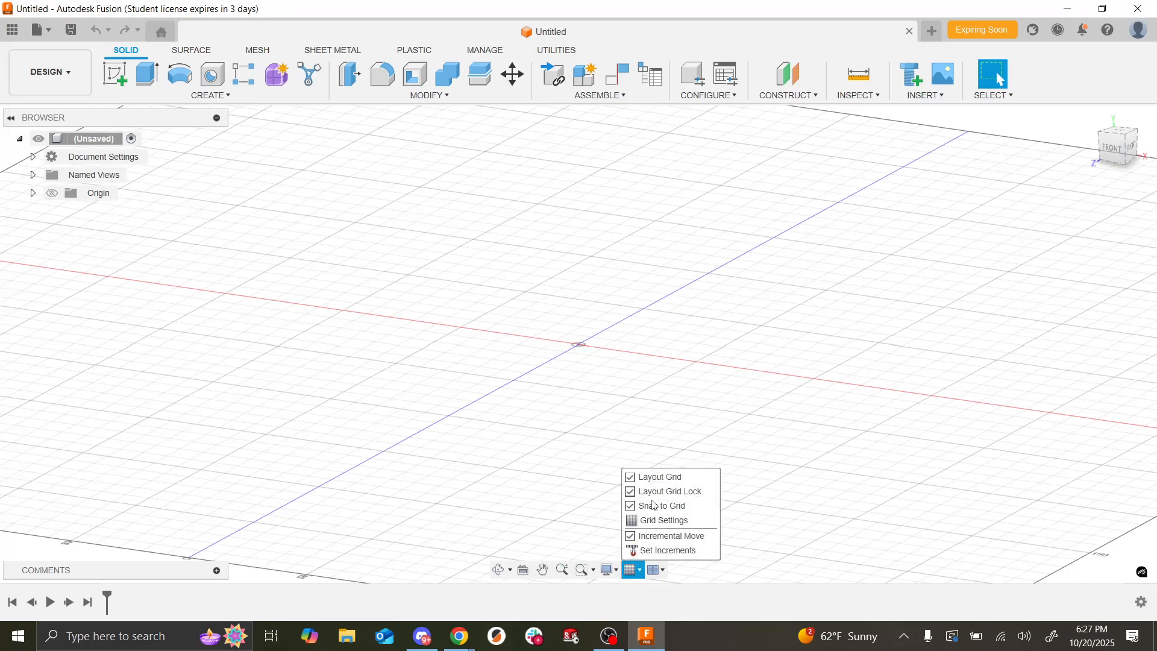
left_click(656, 477)
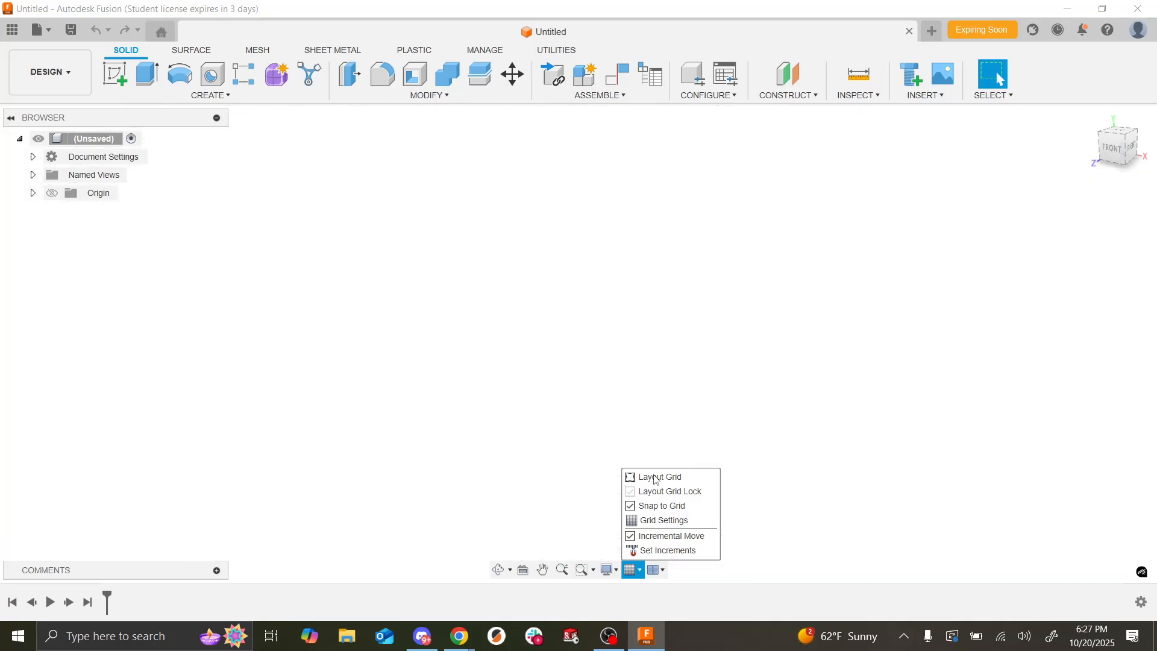
left_click(655, 478)
left_click(970, 386)
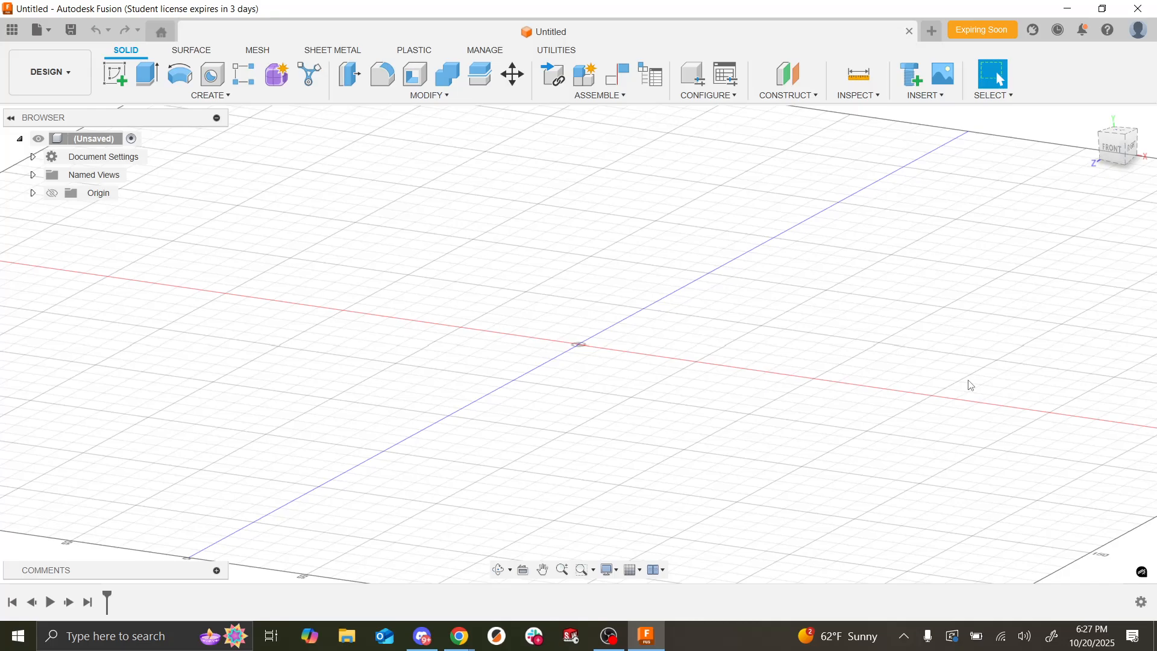
Step: Switch to the lecture slides in Chrome, view the Assignment #1 building blocks slide as a slideshow, and return to Fusion
key("alt+Tab")
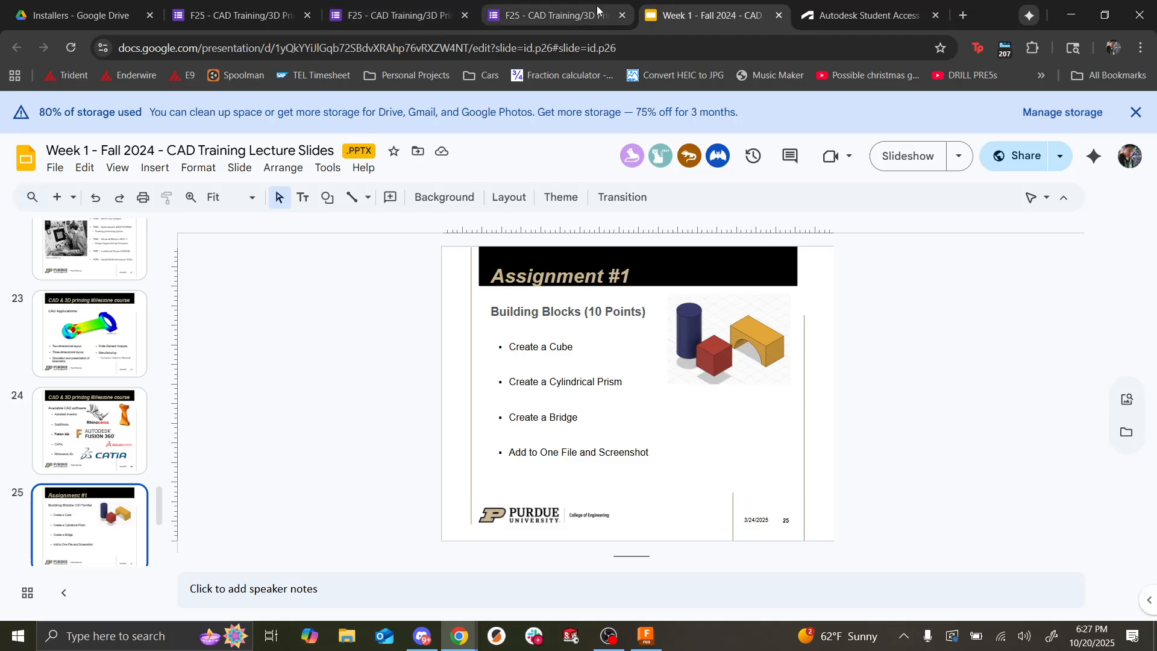
left_click(906, 162)
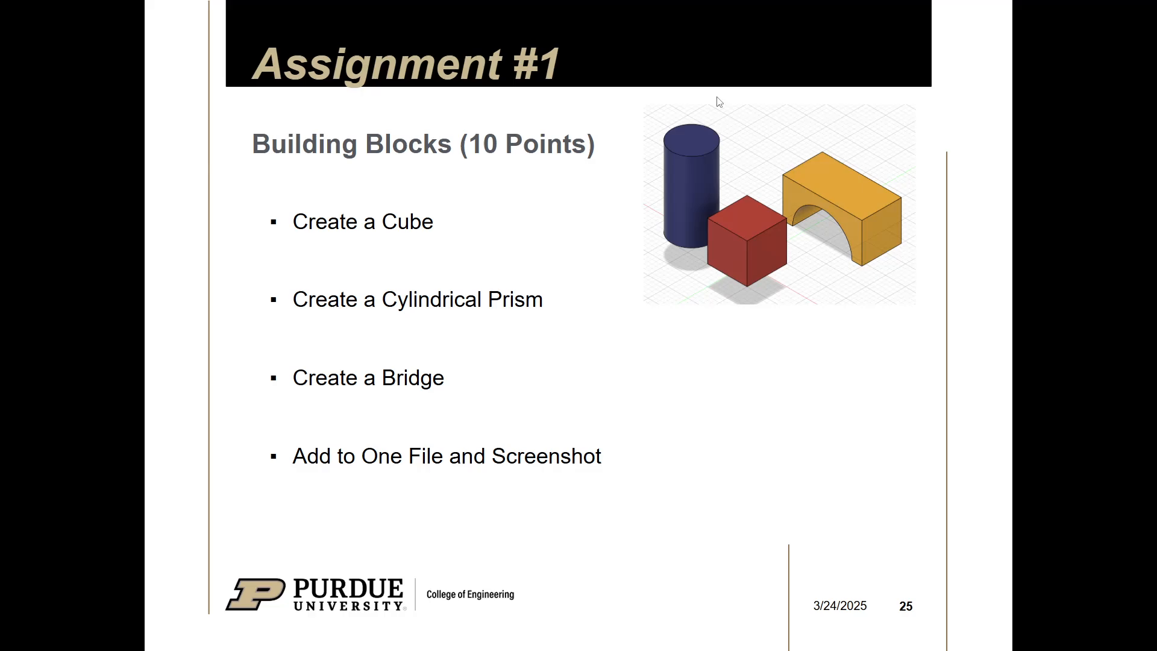
key("alt+Tab")
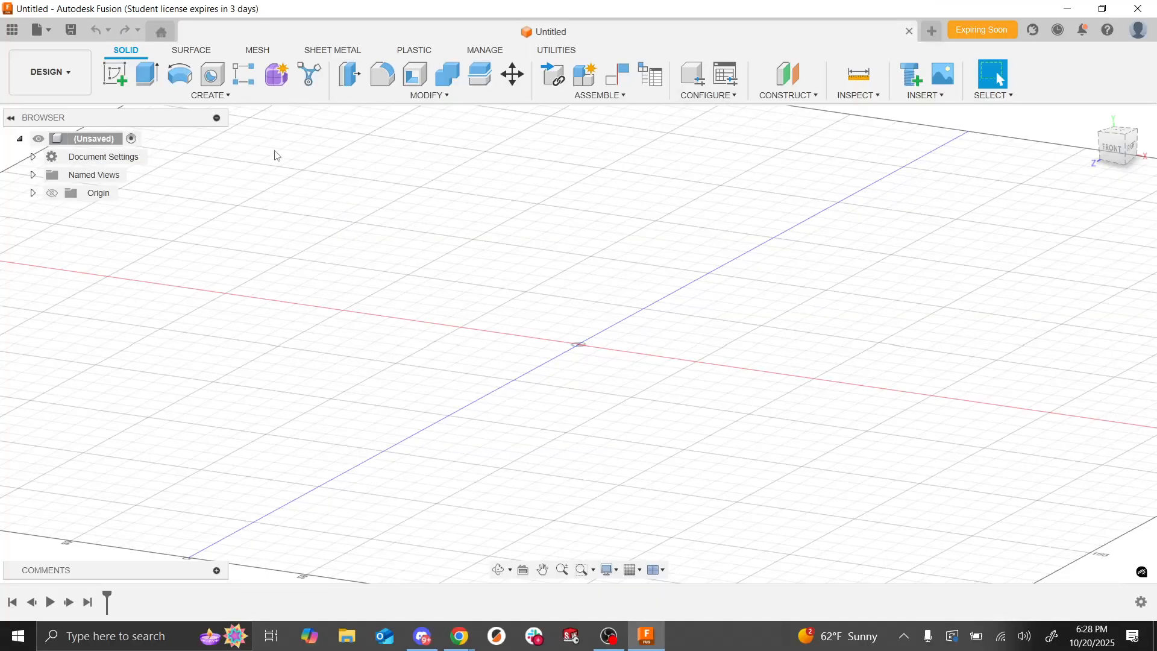
Step: Start a new sketch on the horizontal XZ origin plane
left_click(117, 71)
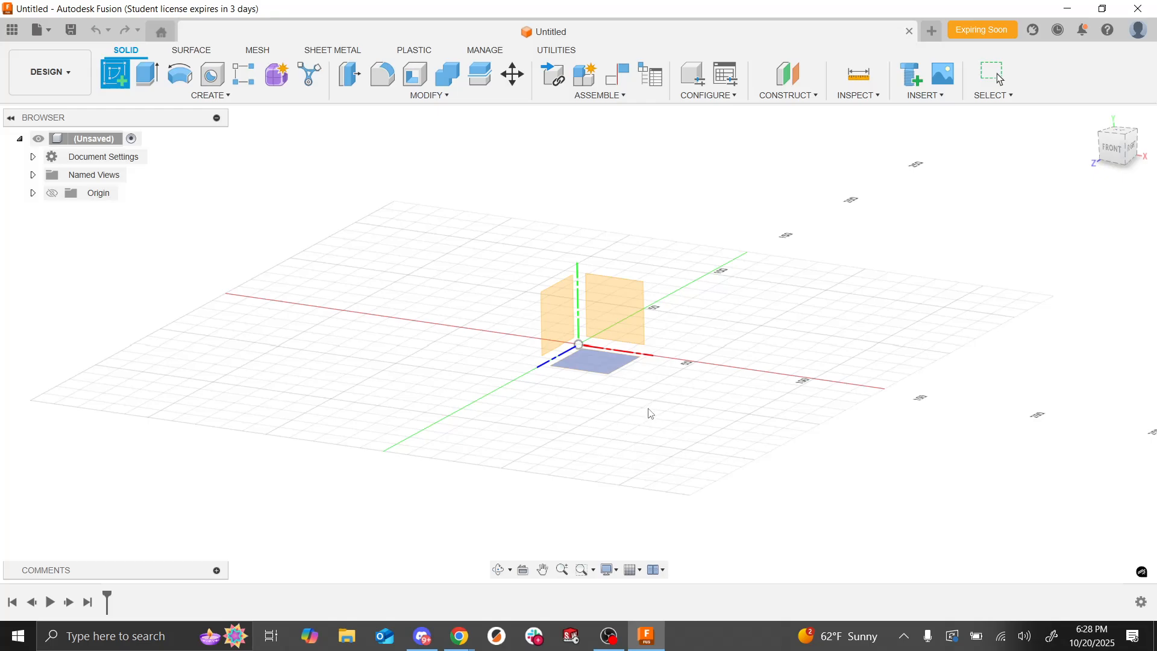
left_click(602, 371)
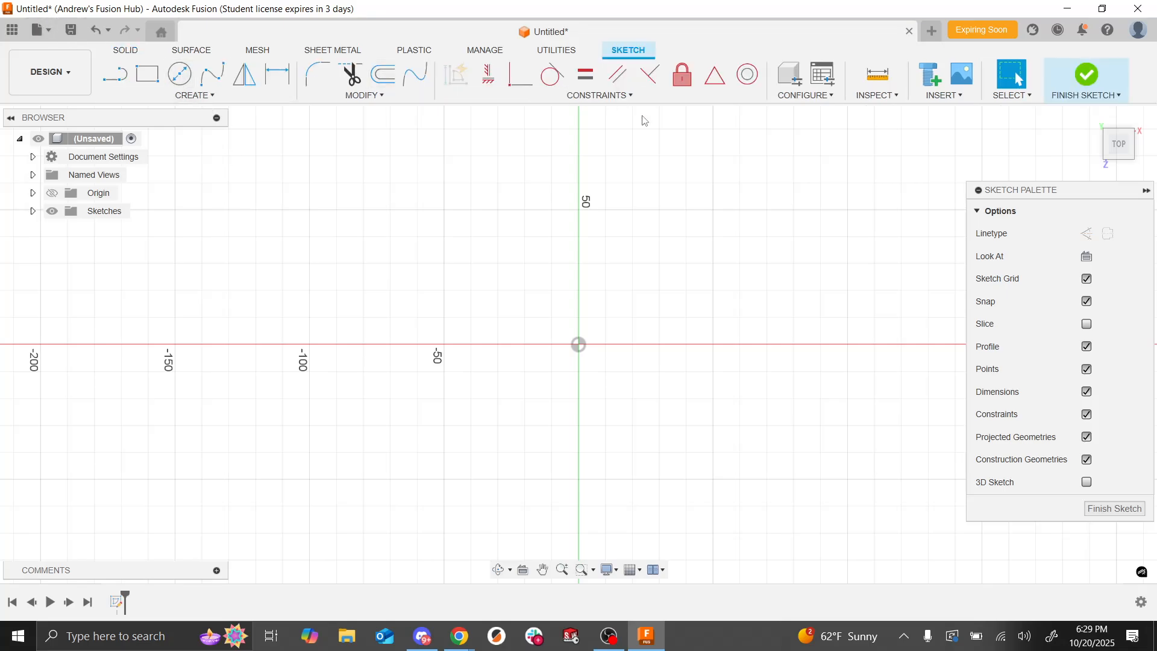
Step: Sketch a center rectangle with its center on the origin
left_click(181, 98)
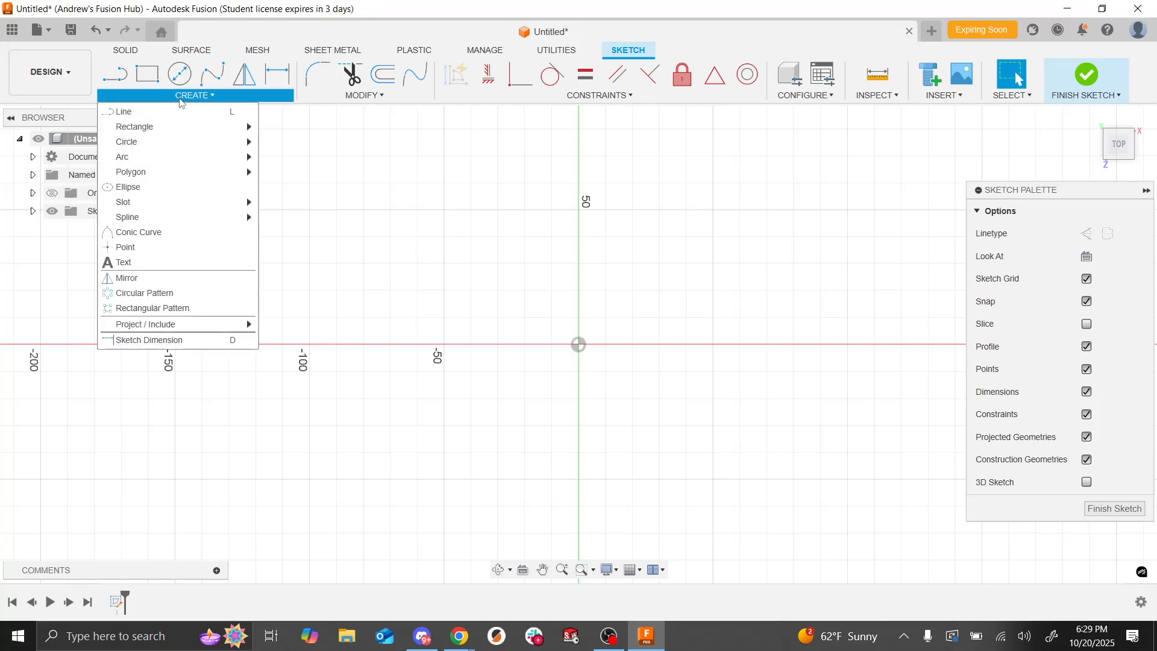
mouse_move(181, 126)
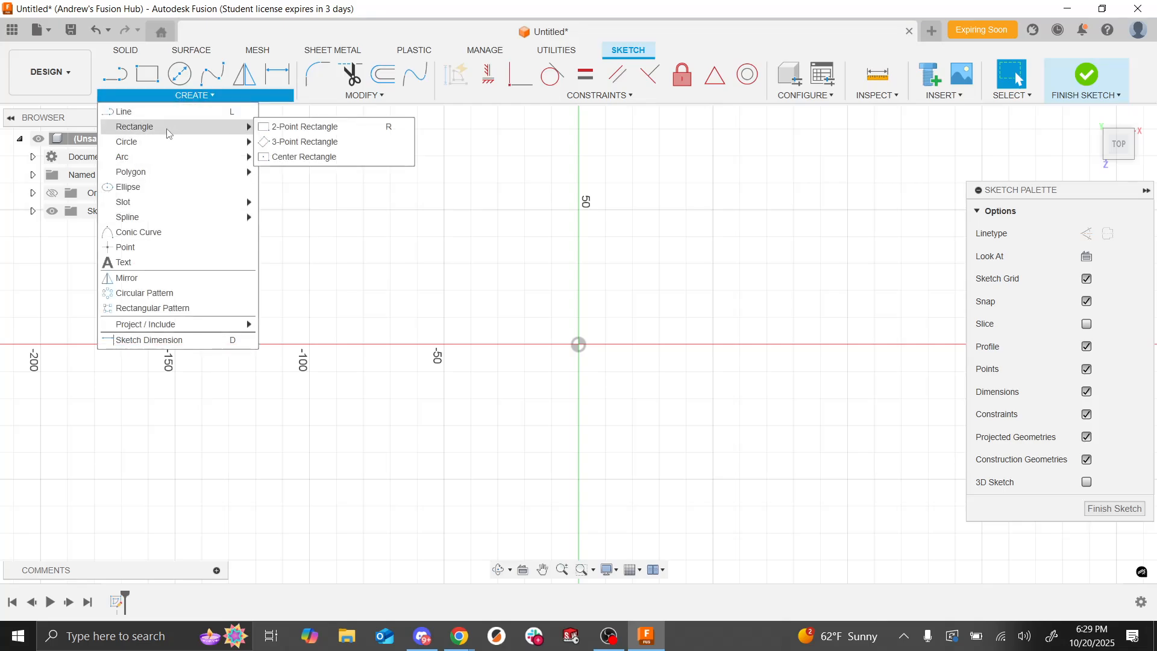
left_click(272, 158)
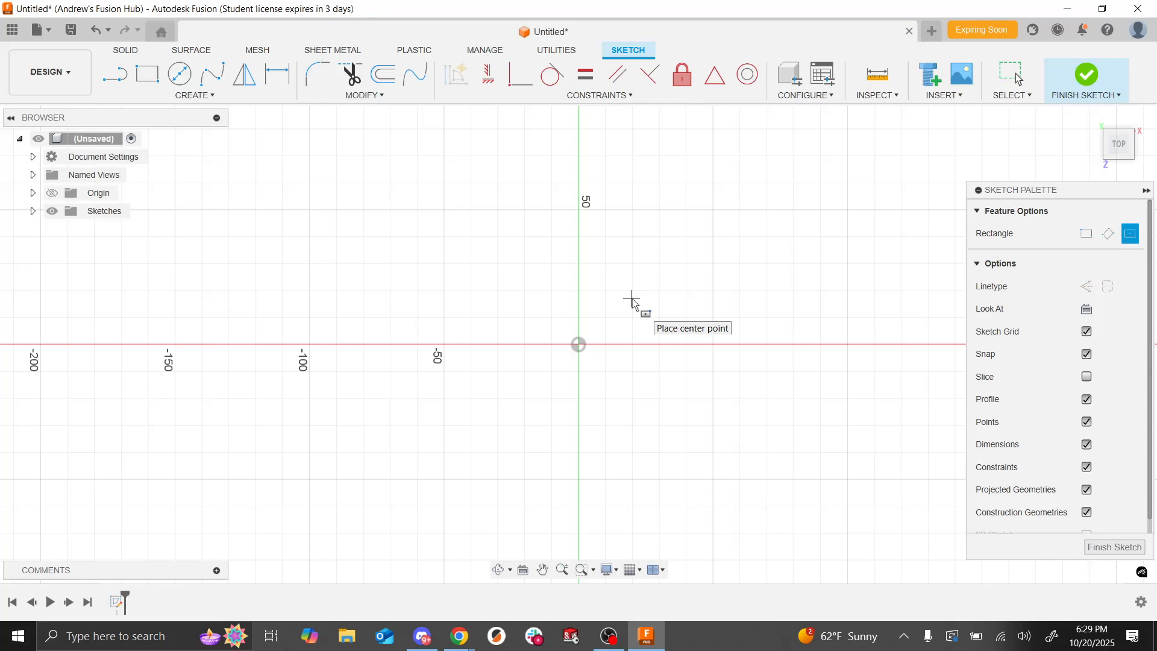
left_click(579, 345)
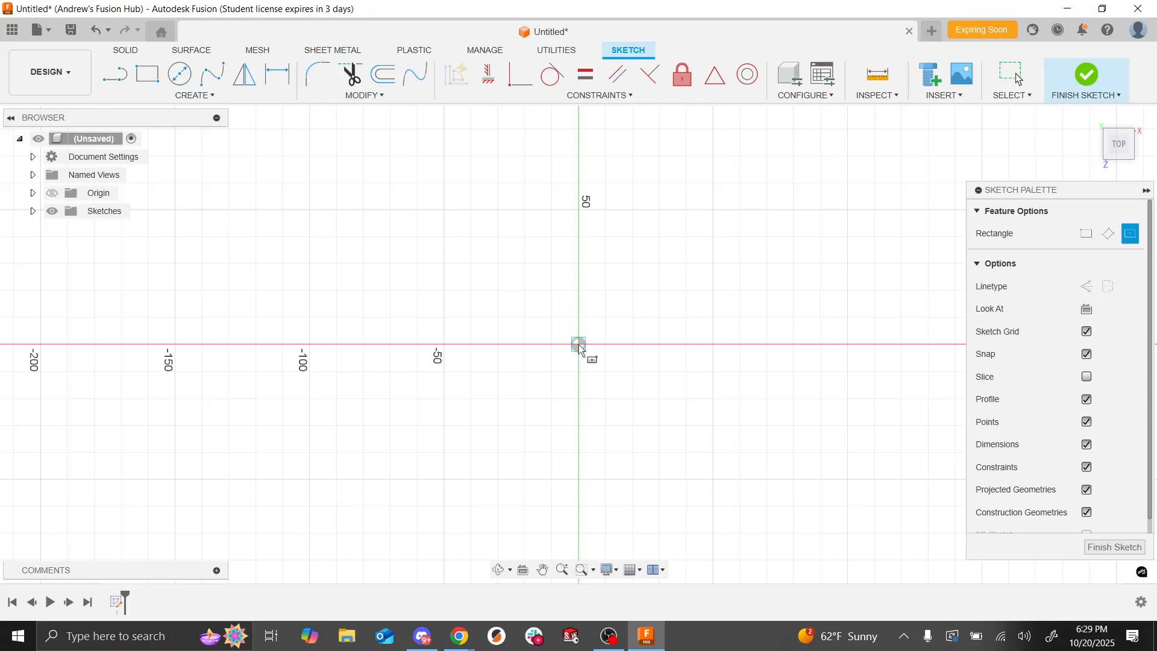
left_click(747, 192)
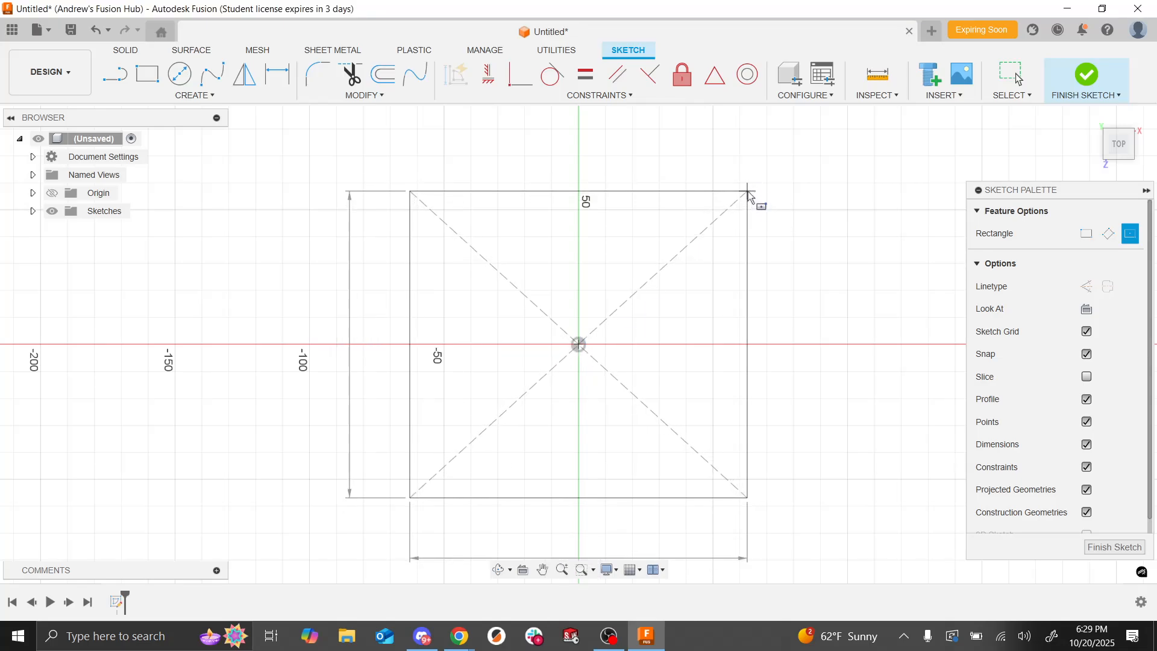
key("Escape")
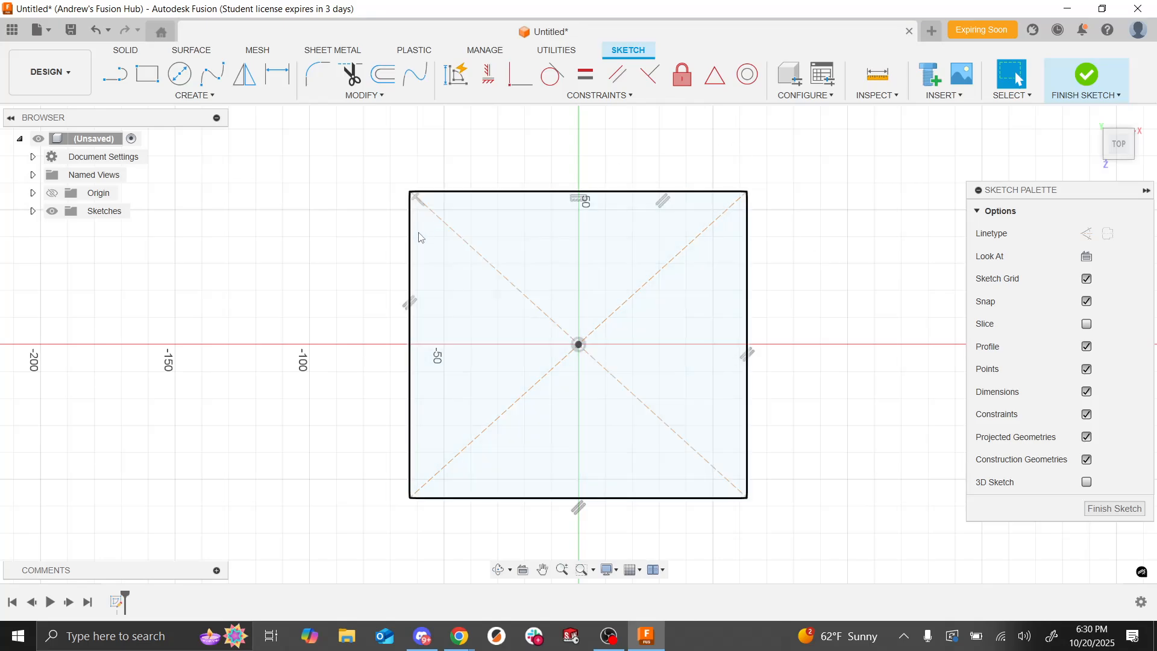
Step: Shrink the unconstrained rectangle by moving its edge, and delete the whole rectangle from the sketch
left_click_drag(302, 215, 245, 215)
left_click(283, 227)
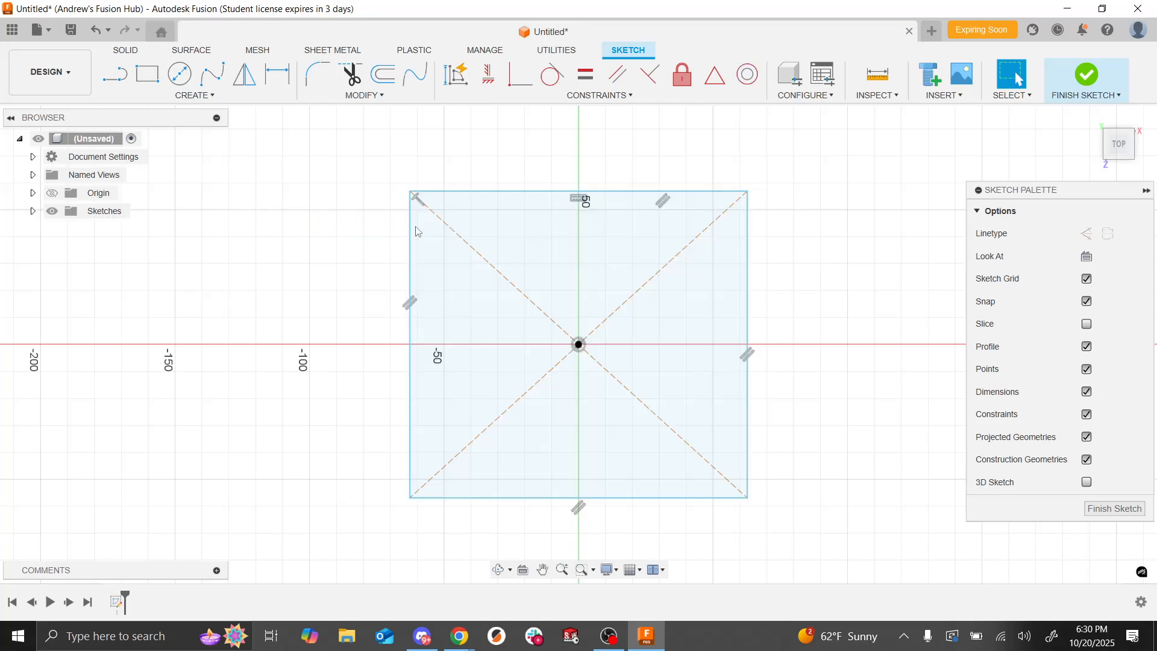
left_click_drag(412, 248, 440, 196)
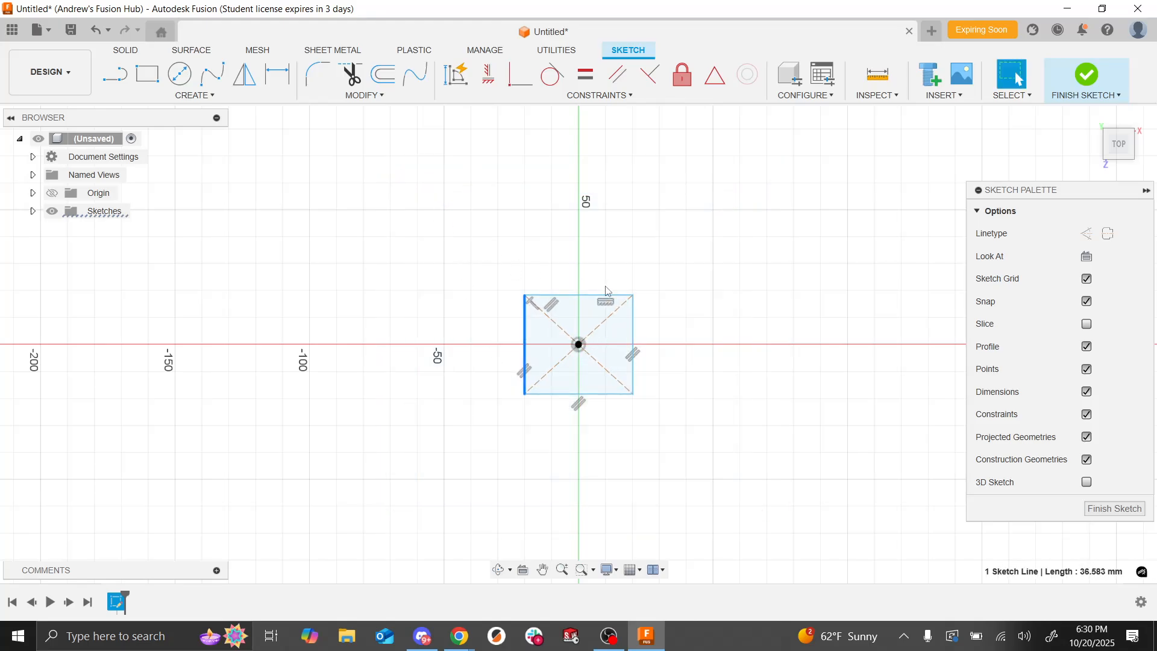
left_click_drag(474, 221, 748, 498)
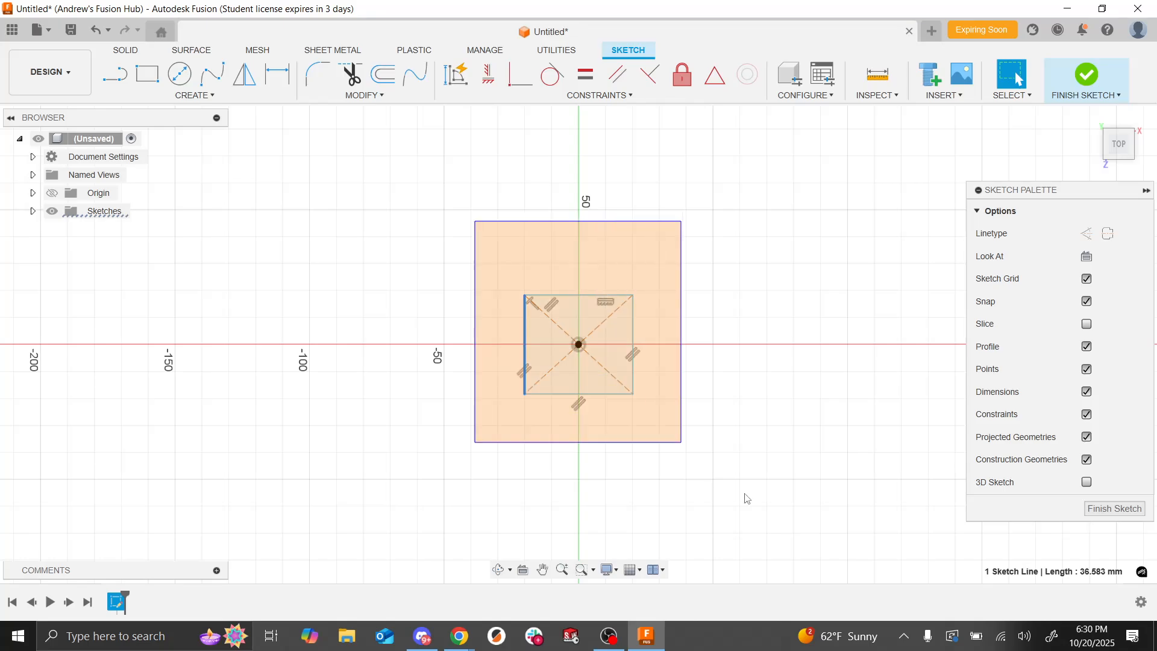
key("Delete")
Step: Sketch a center rectangle on the origin, about 156 mm wide and 52 mm high
left_click(211, 100)
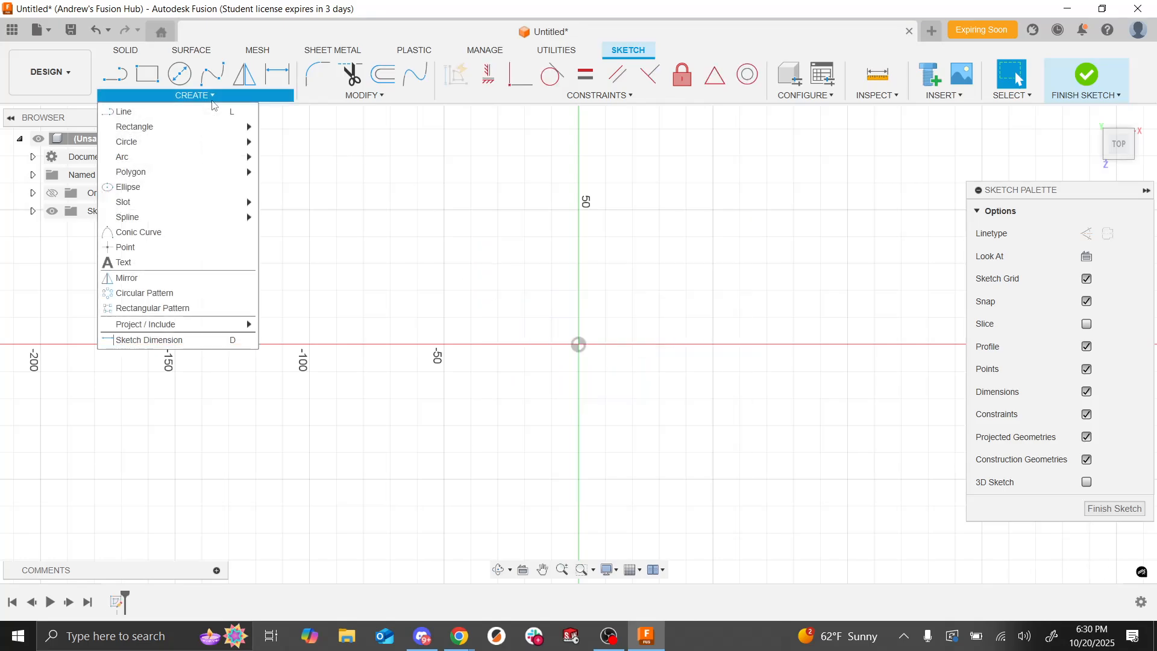
mouse_move(205, 129)
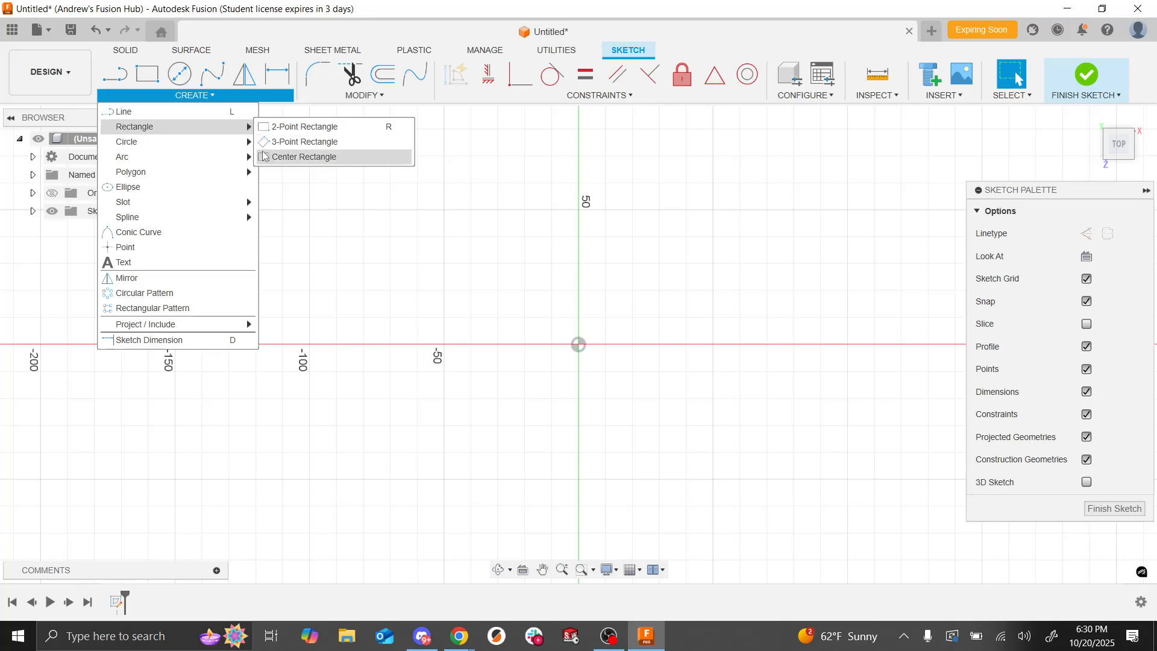
left_click(305, 157)
left_click(578, 345)
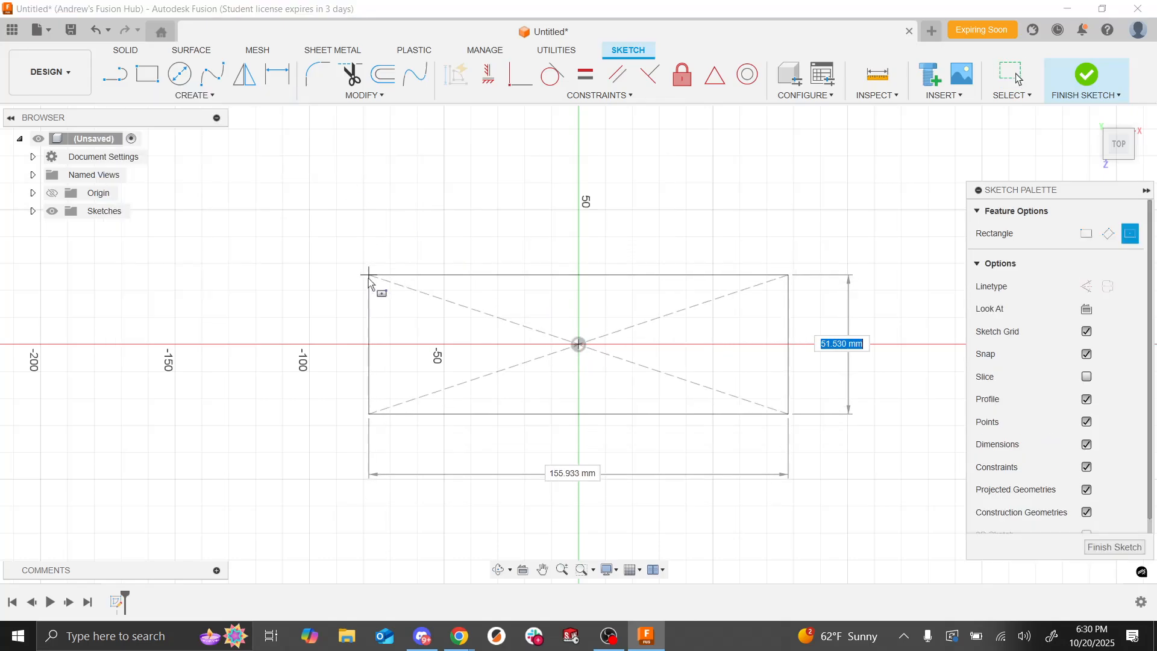
left_click(369, 275)
key("Escape")
Step: Reshape the rectangle freely by its edges and corner to about 124 mm wide and 69 mm high
left_click(369, 301)
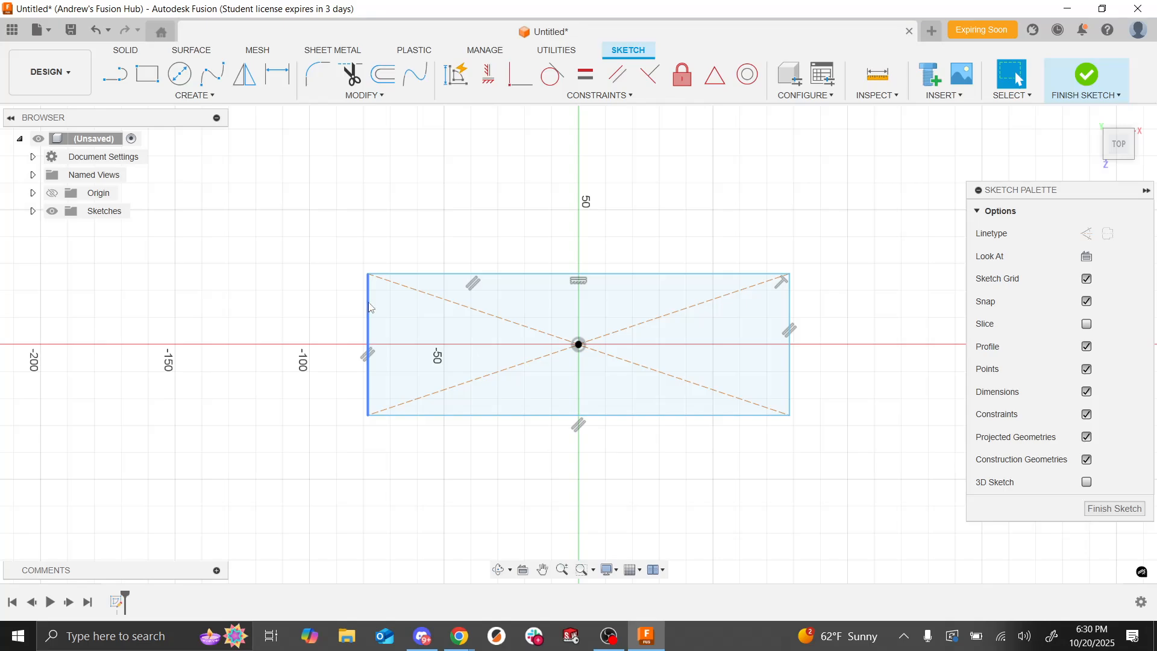
left_click_drag(664, 414, 664, 394)
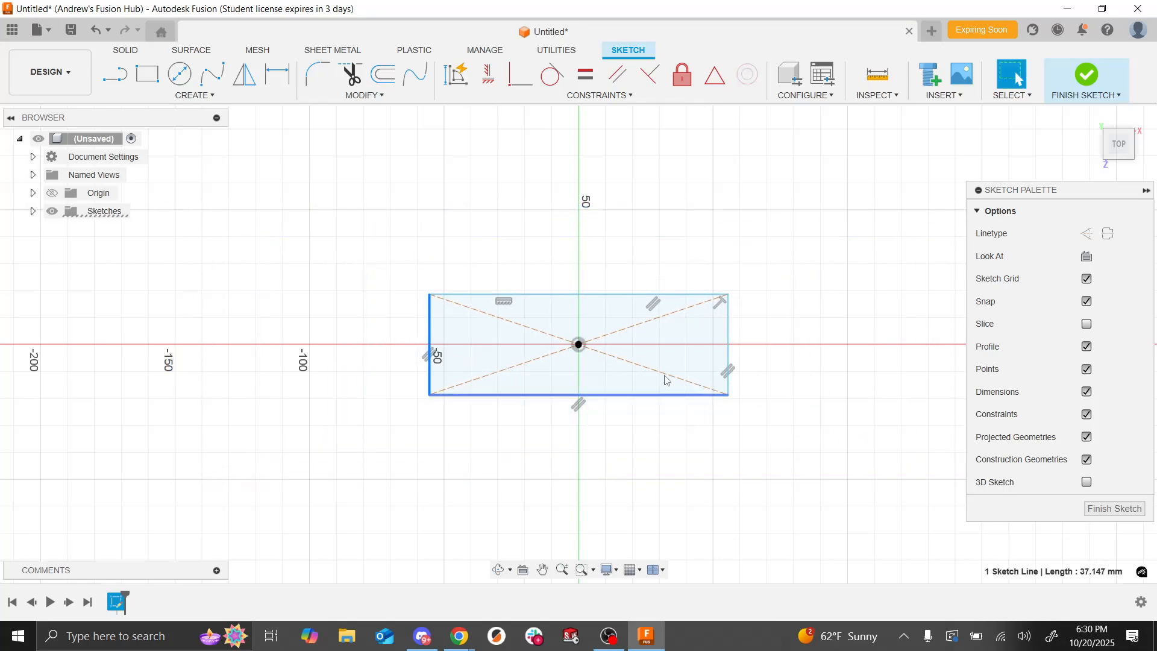
left_click_drag(428, 294, 442, 261)
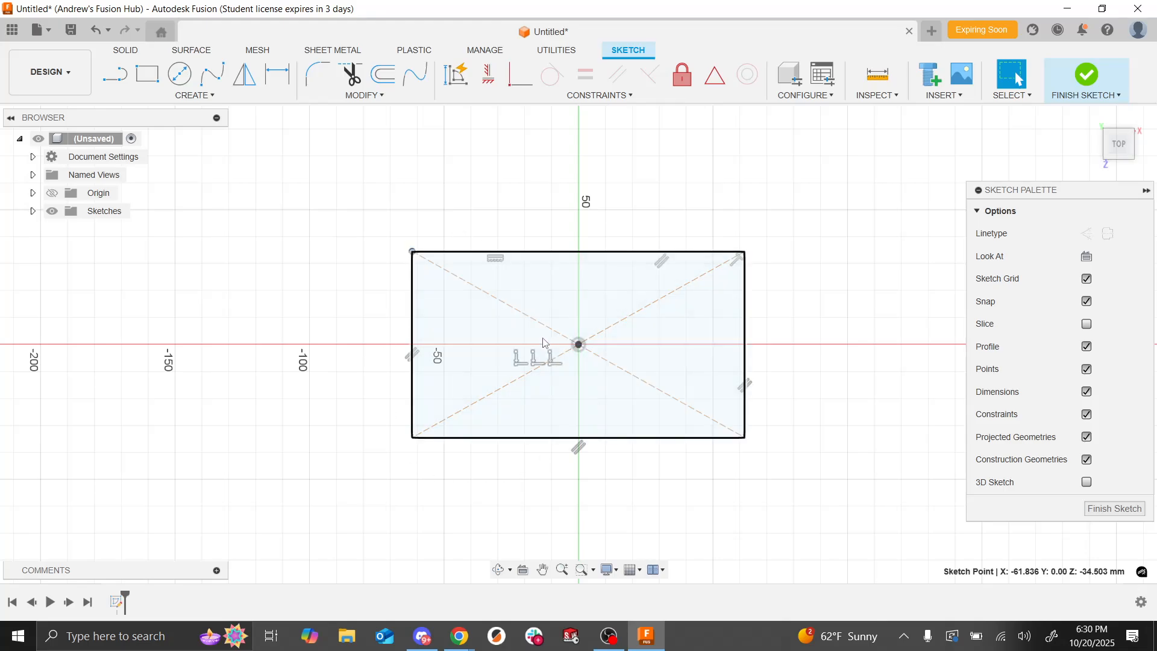
left_click_drag(588, 373, 675, 403)
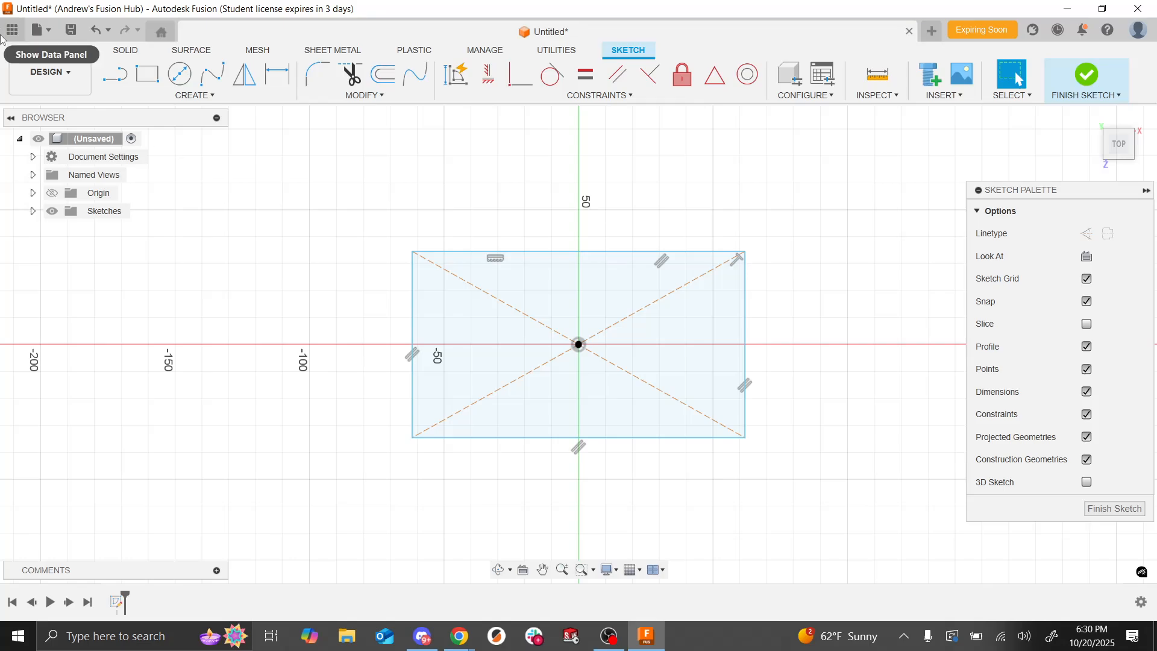
Step: Dimension the rectangle's upper edge to a width of 100 mm
left_click(276, 75)
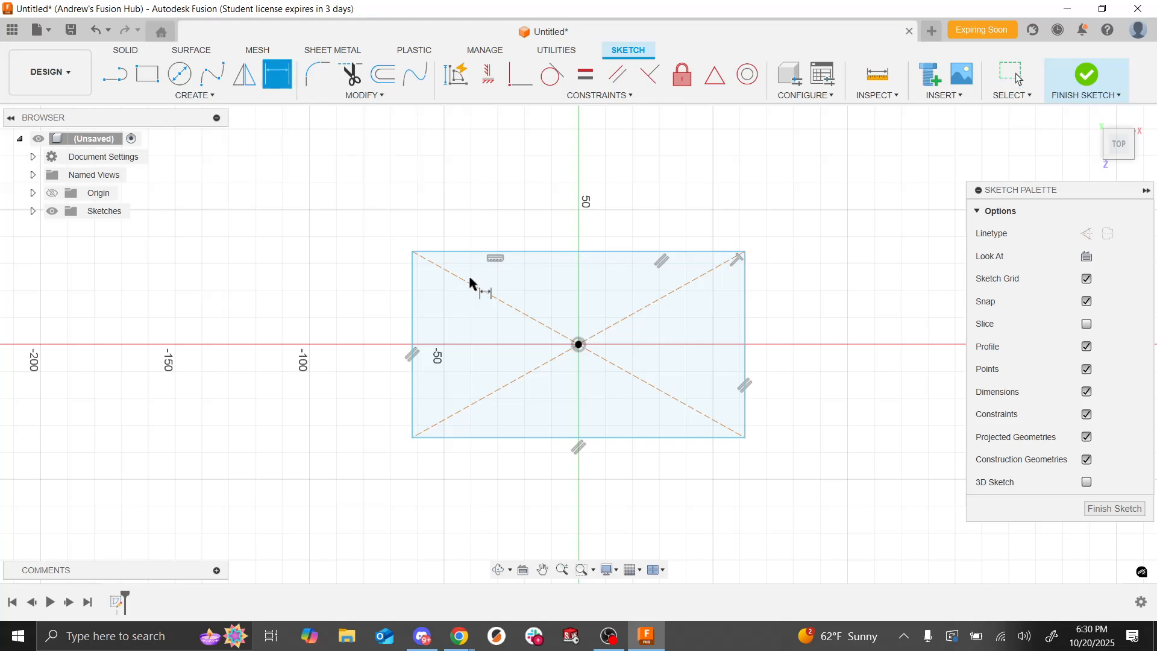
left_click(538, 251)
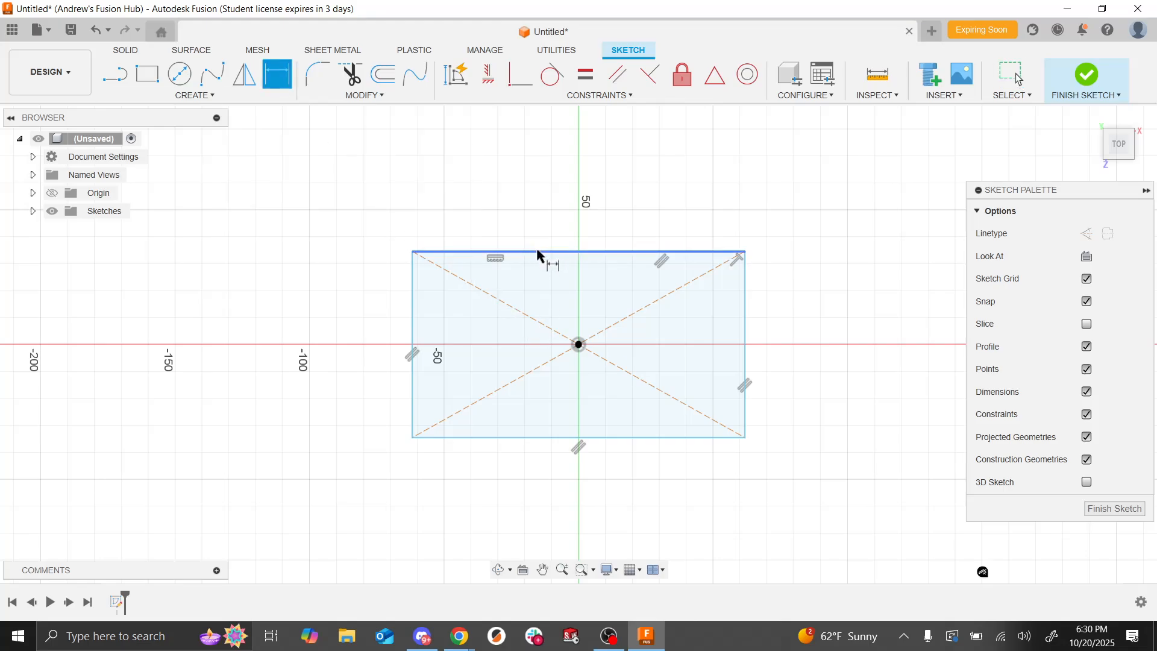
left_click(542, 217)
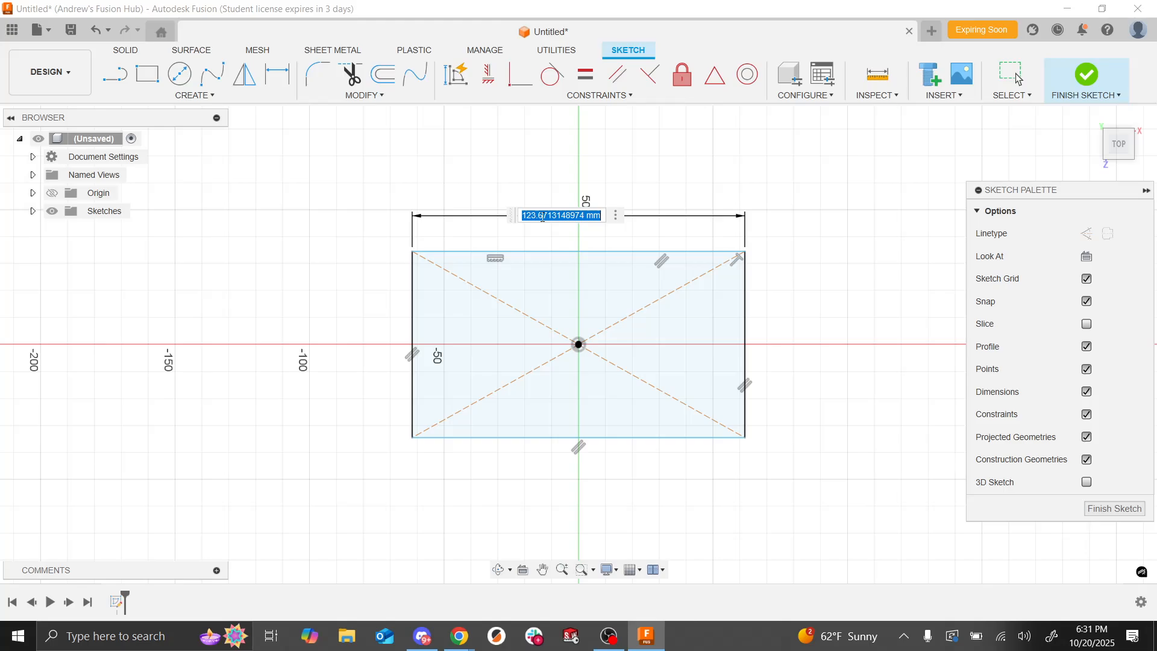
type("100")
key("Return")
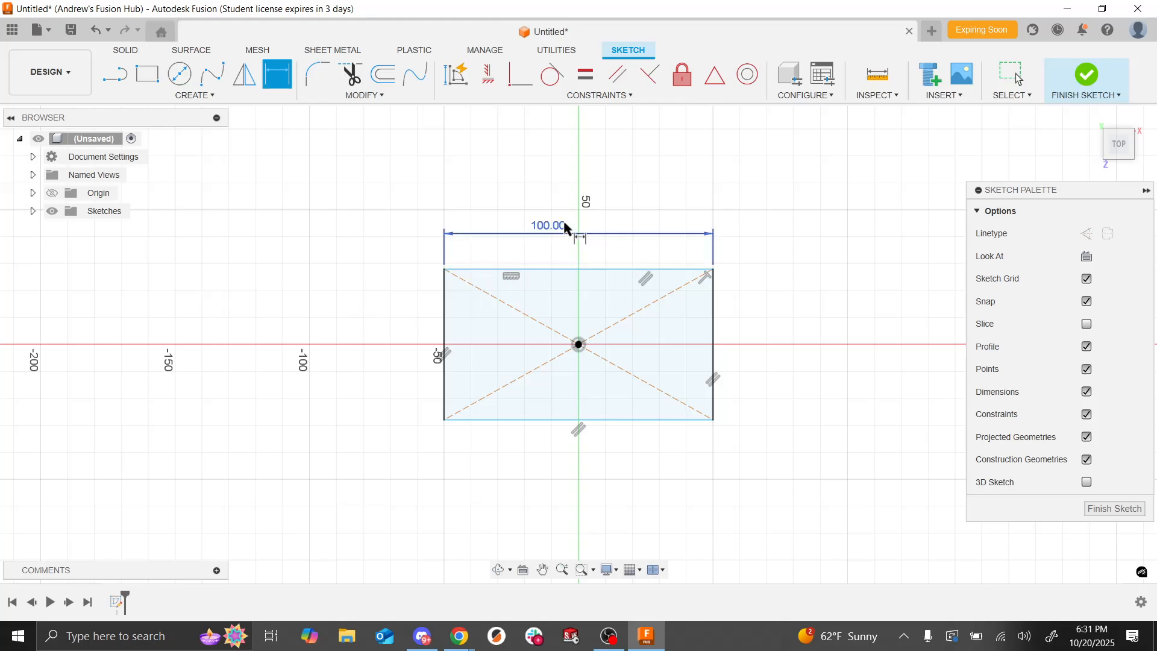
Step: Dimension the distance between the rectangle's upper and lower edges to 100 mm
left_click(575, 270)
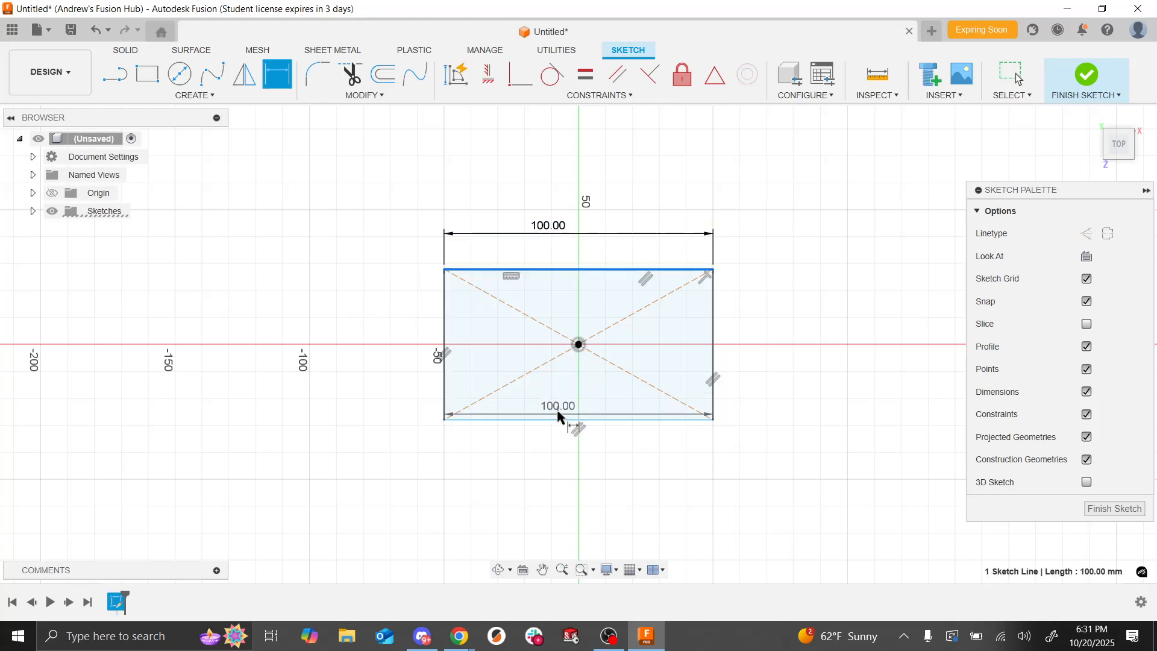
left_click(552, 419)
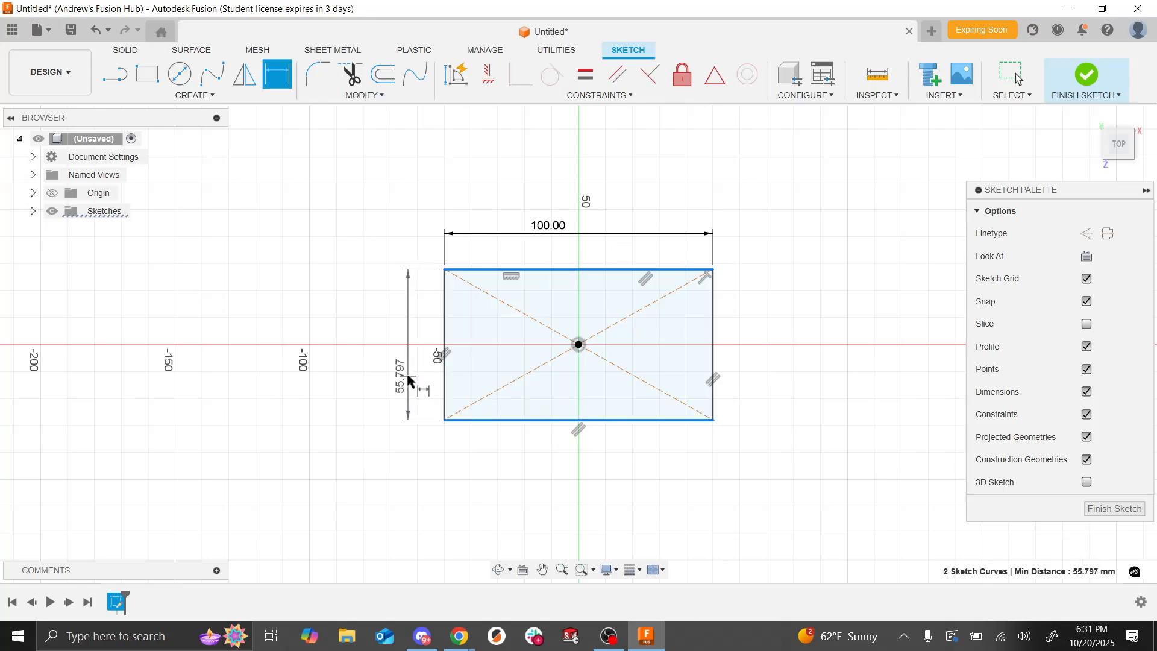
left_click(408, 375)
type("100")
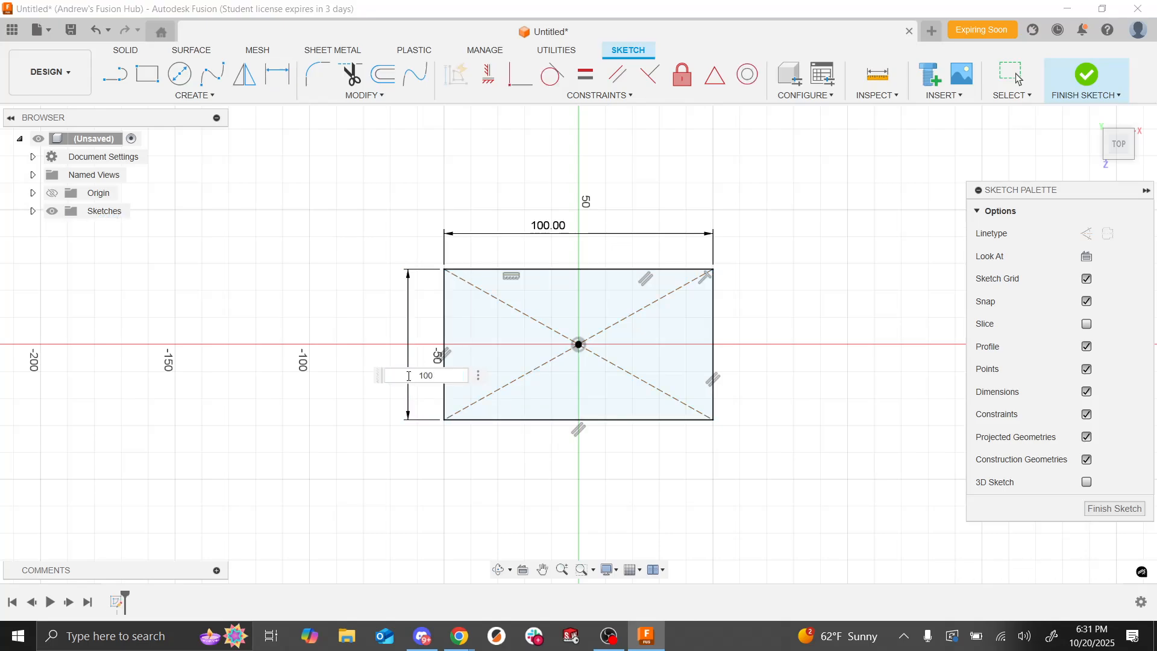
key("Return")
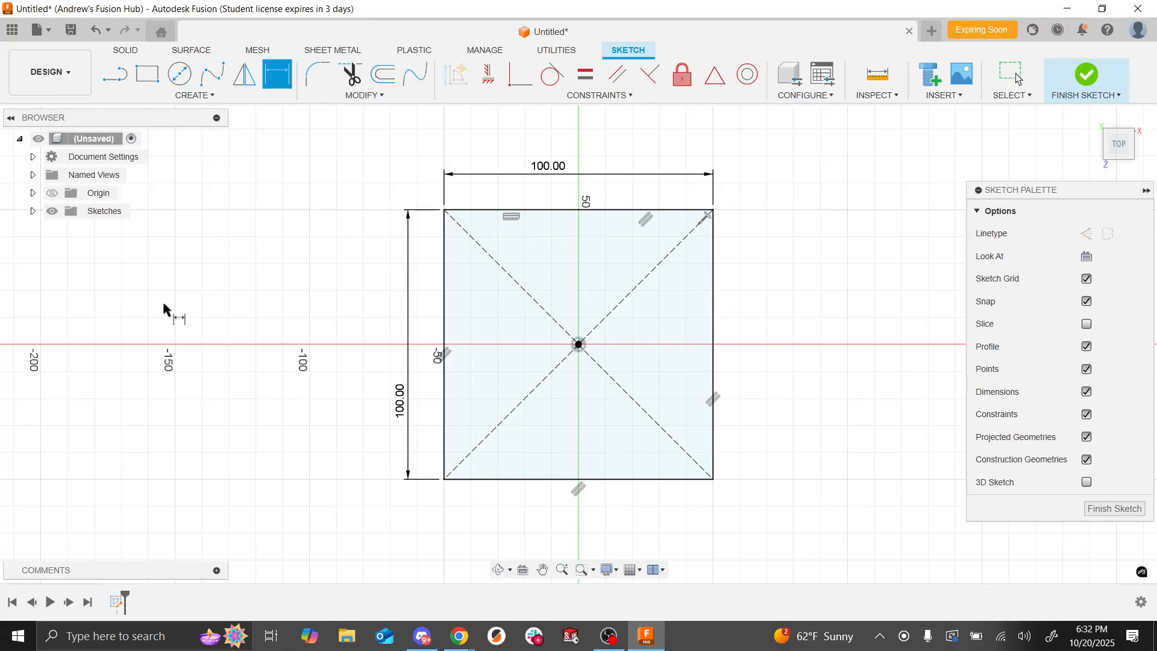
Step: Finish the sketch and extrude the square profile 100 mm to one side as a new body
left_click(1076, 78)
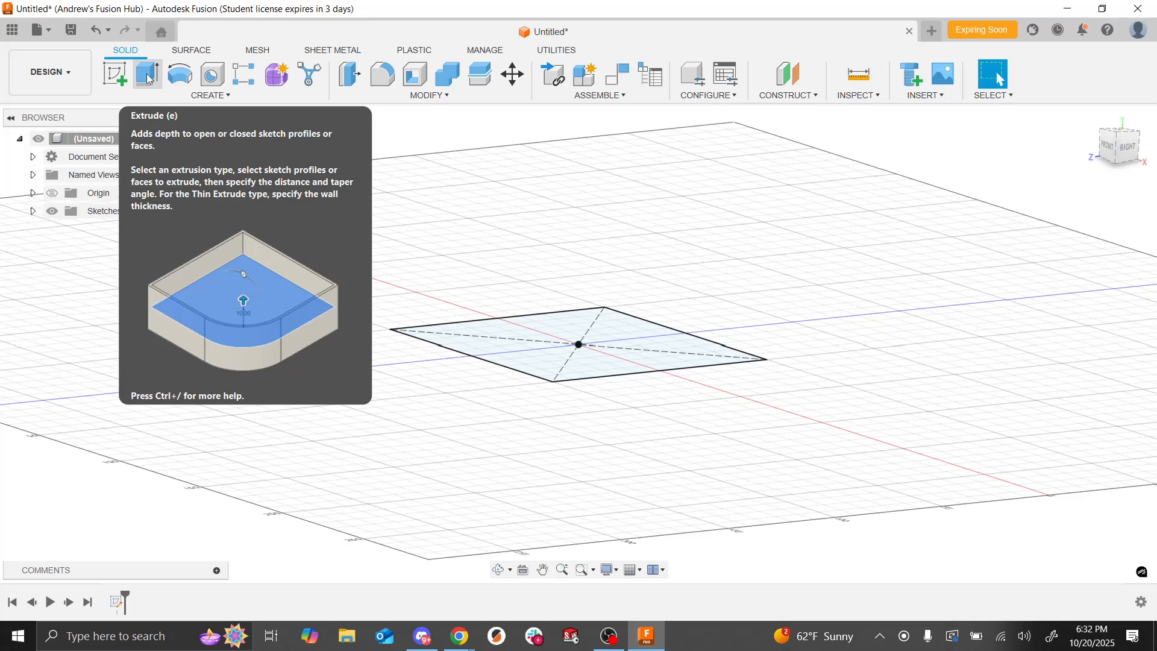
left_click(148, 76)
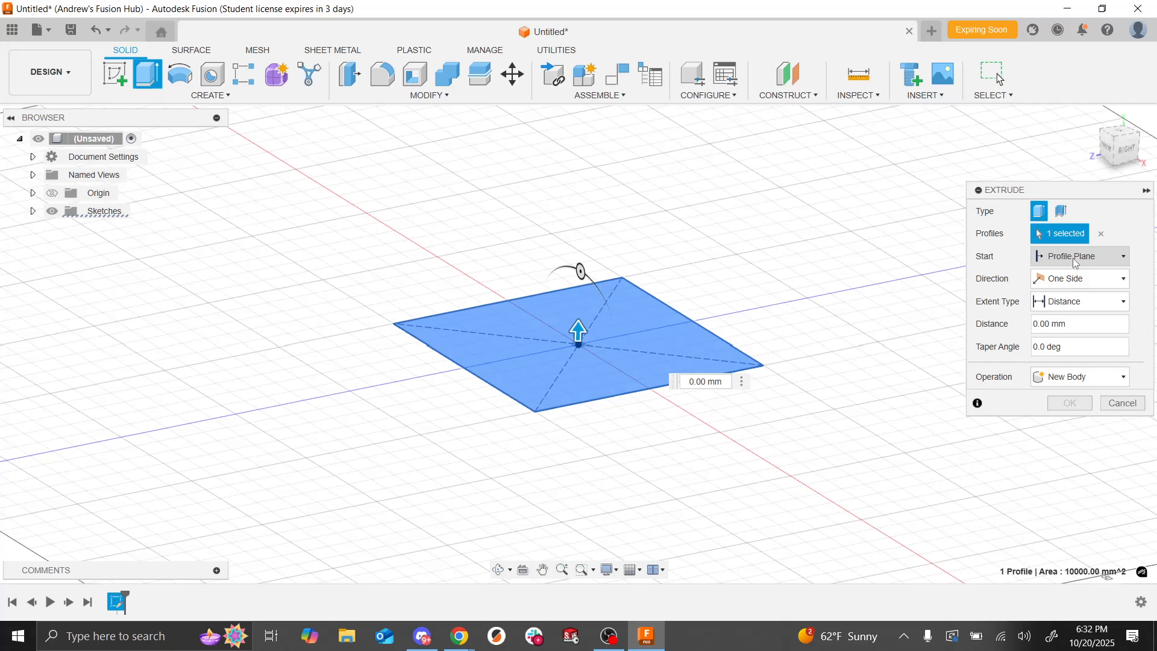
left_click(1076, 260)
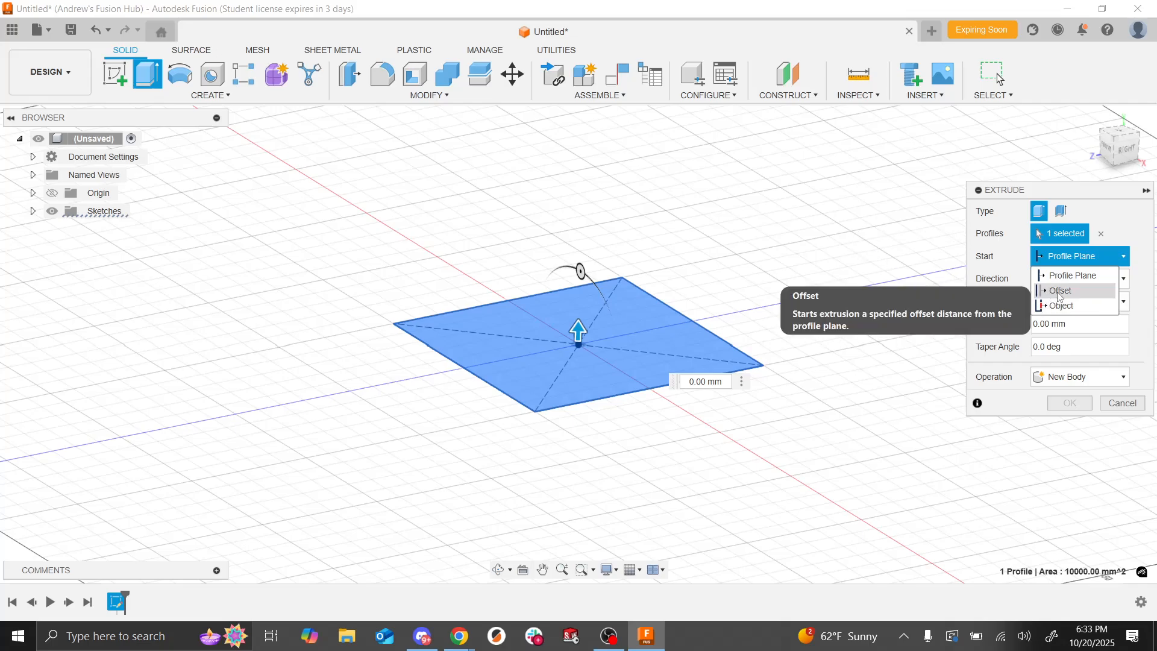
left_click(825, 265)
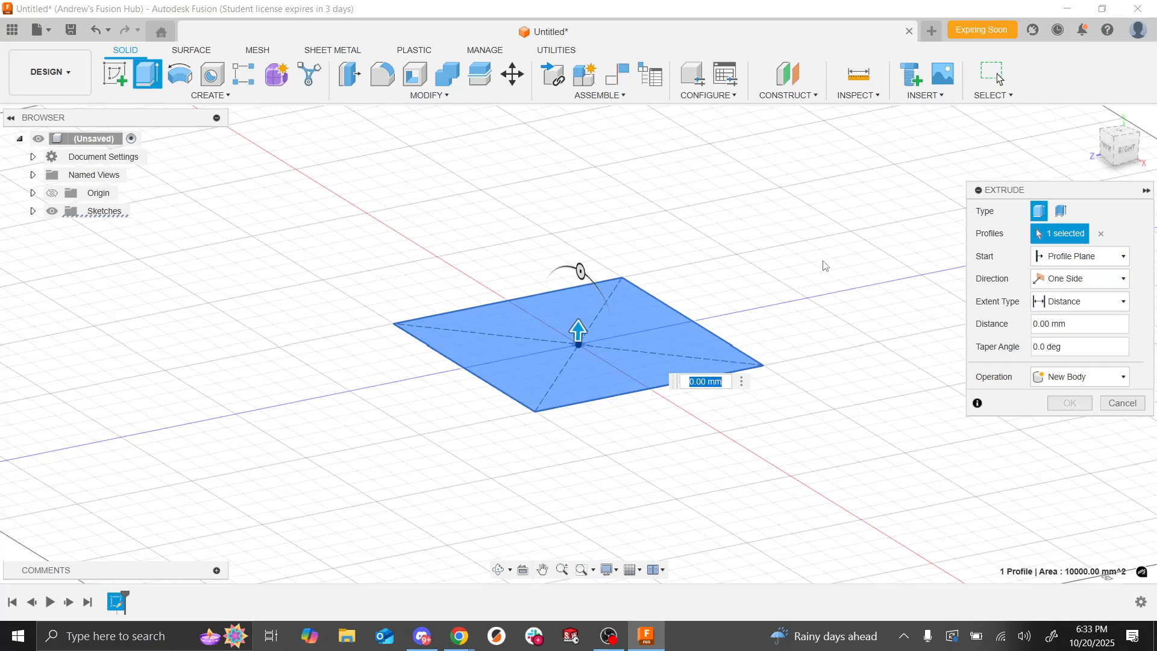
left_click(1067, 283)
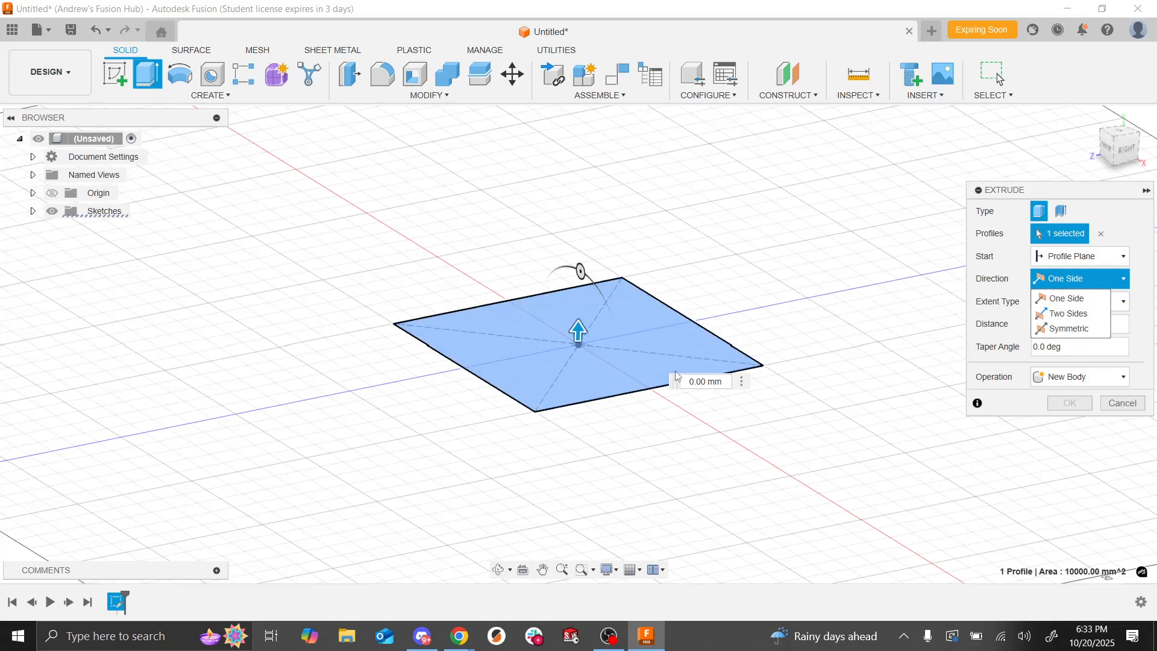
left_click(1079, 301)
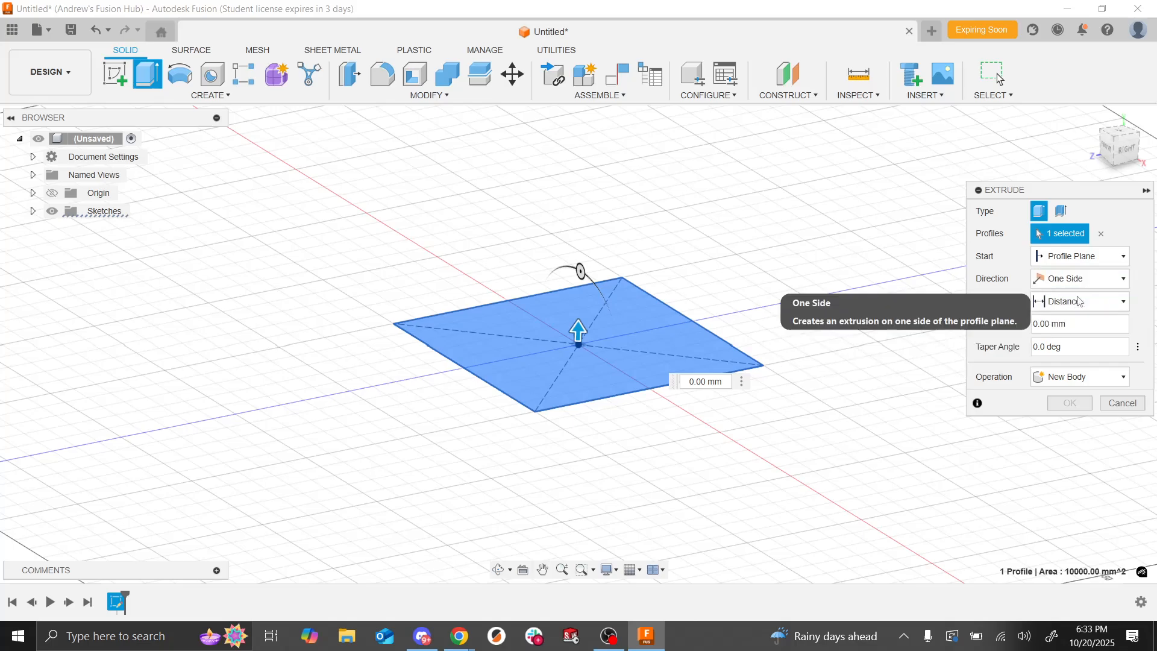
left_click(1084, 300)
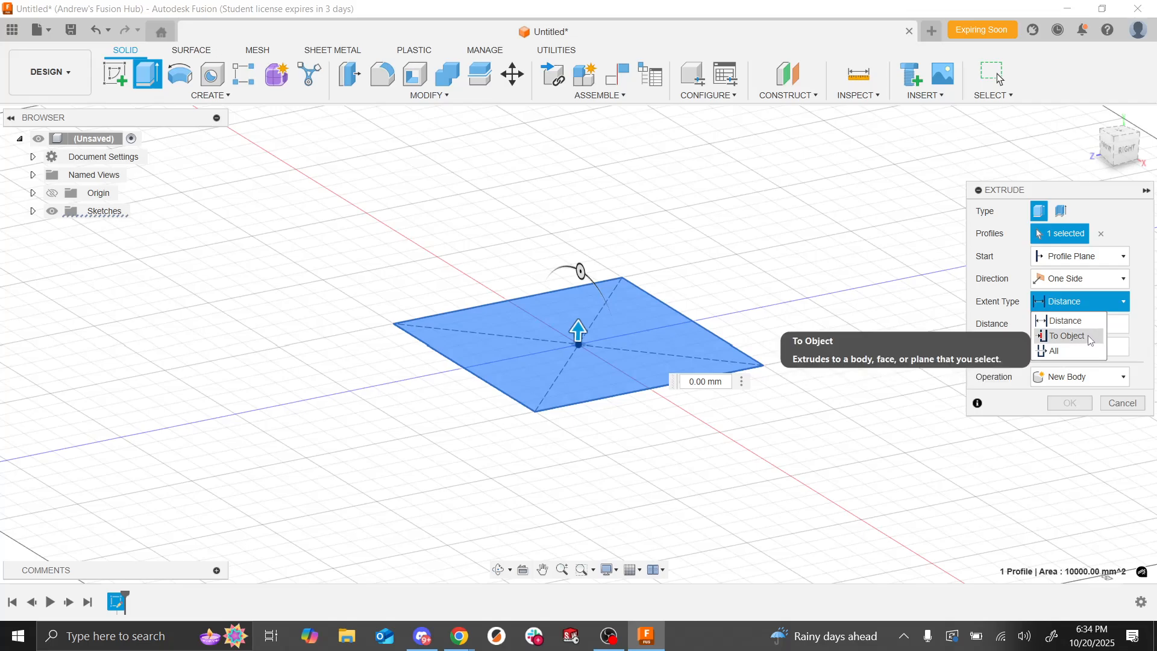
left_click(1067, 321)
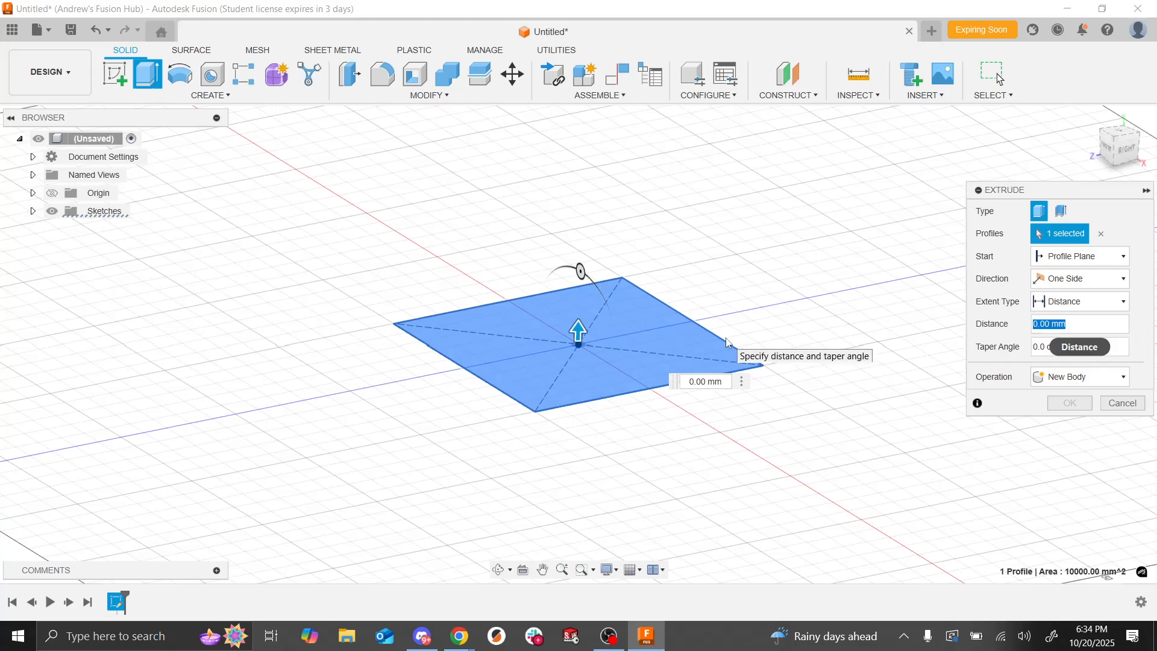
type("100")
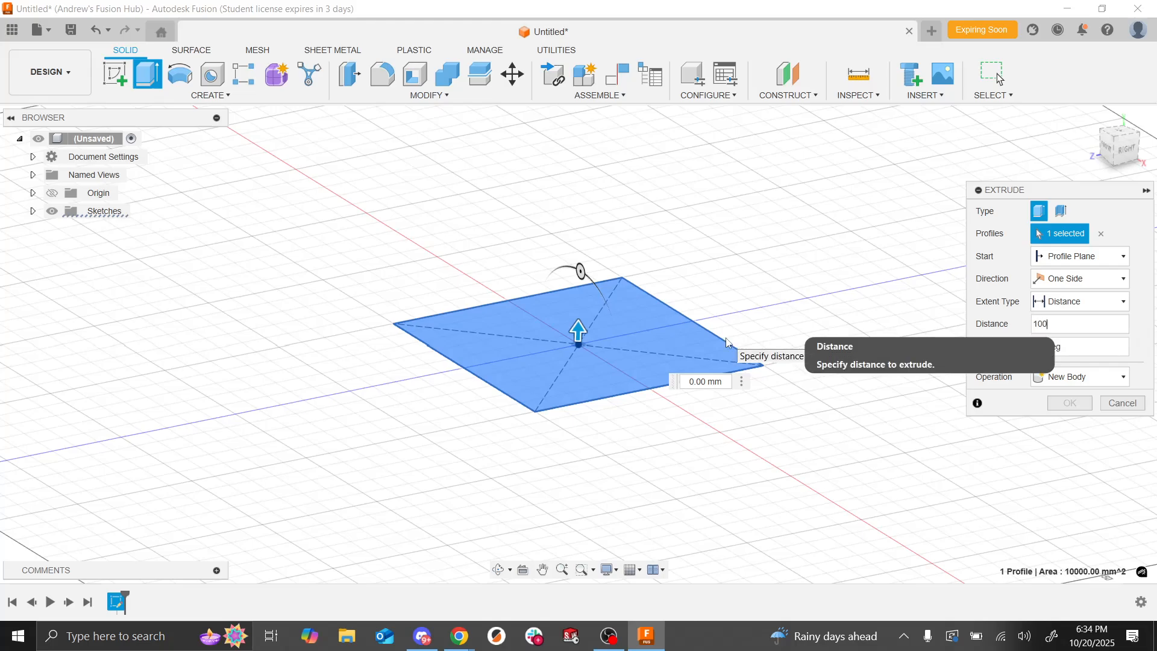
scroll(549, 470, "down", 3)
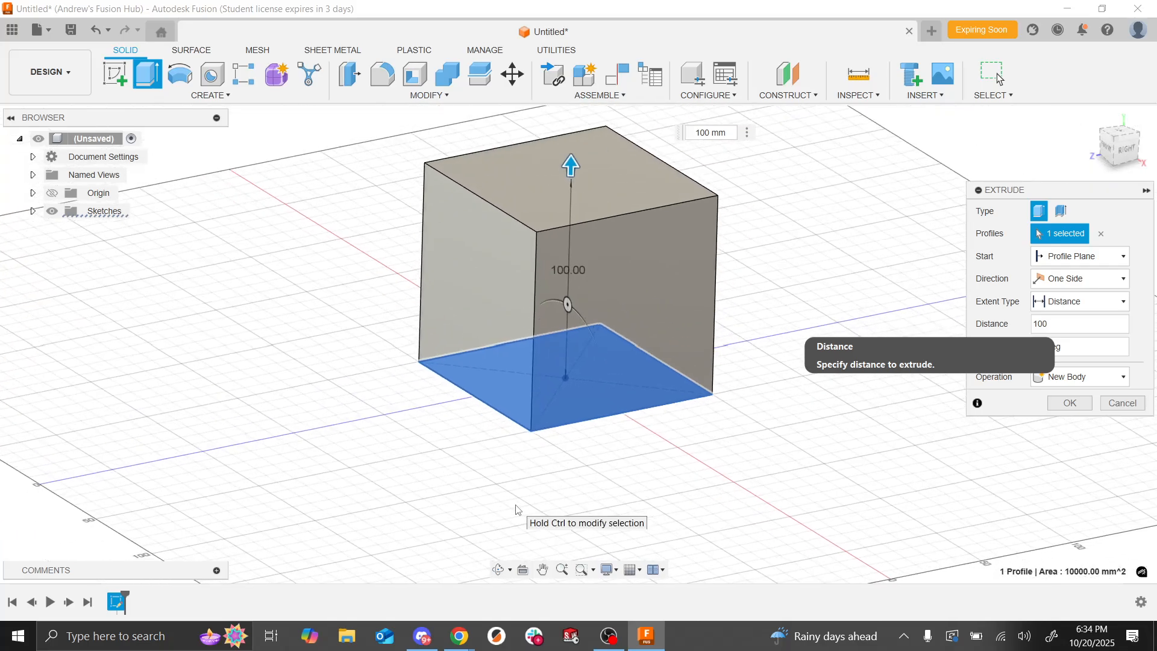
left_click(1068, 403)
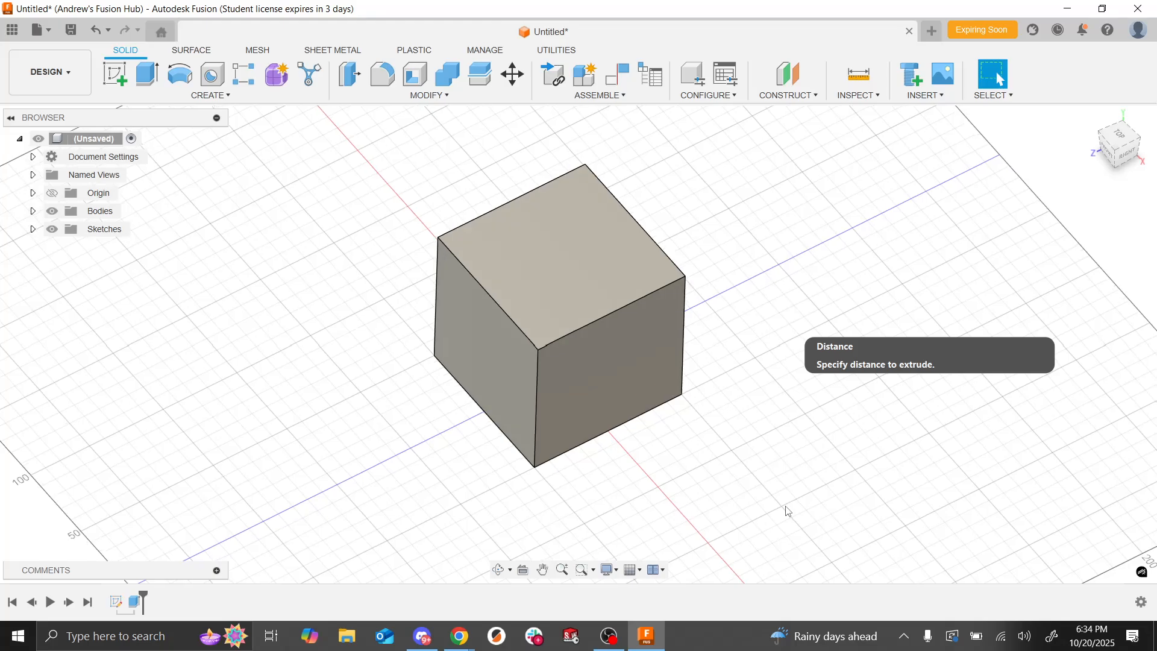
Step: Check the assignment slide, start a sketch on the cube's top face, and draw a circle about 107 mm in diameter beyond the cube's upper-left corner
key("alt+Tab")
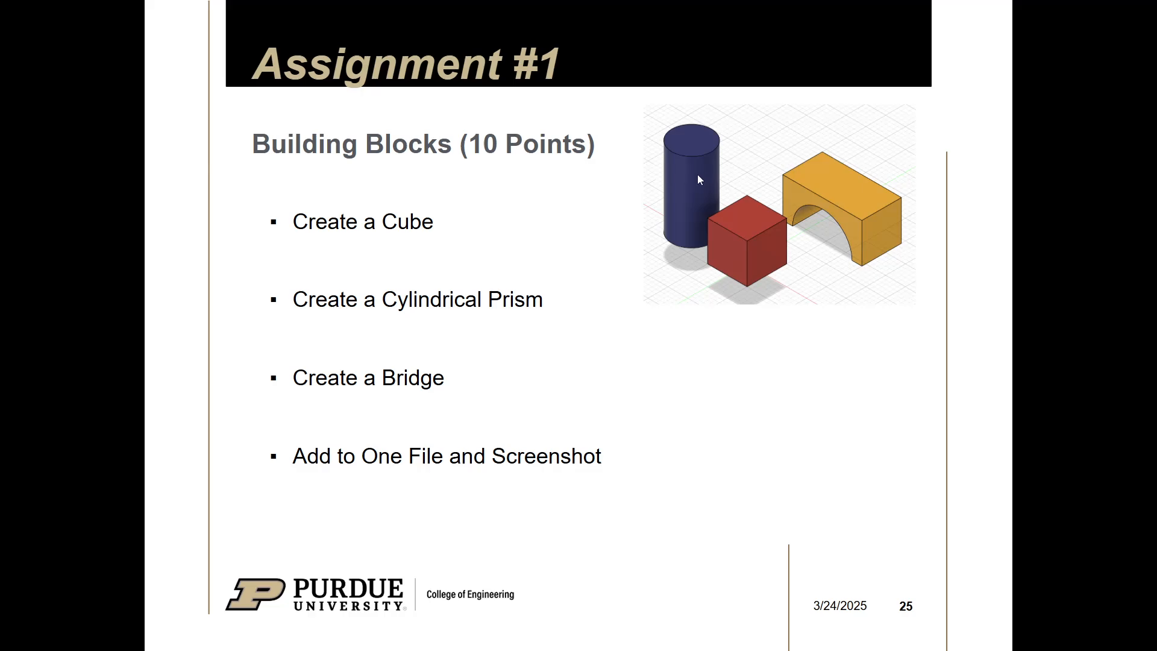
key("alt+Tab")
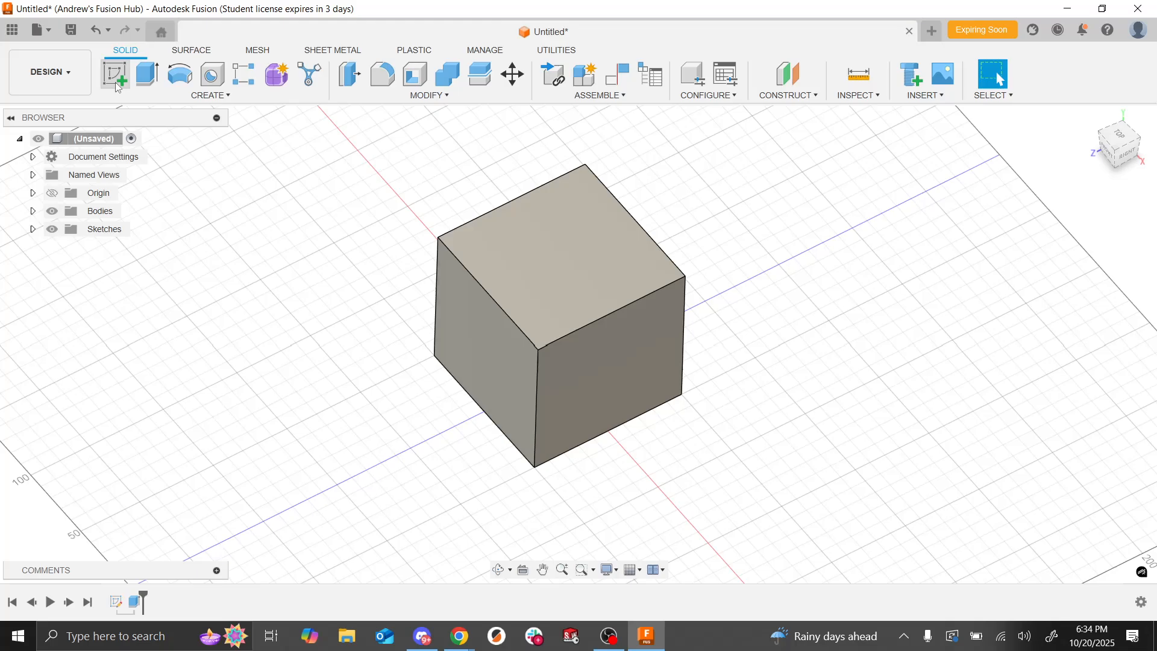
left_click(115, 85)
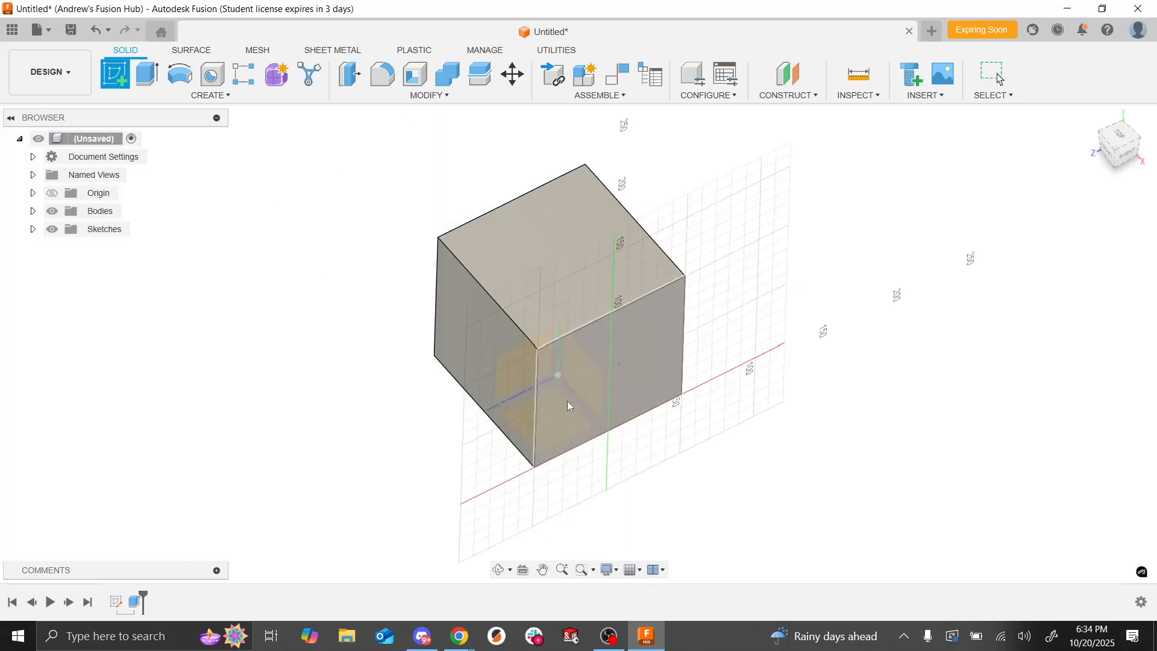
left_click(546, 283)
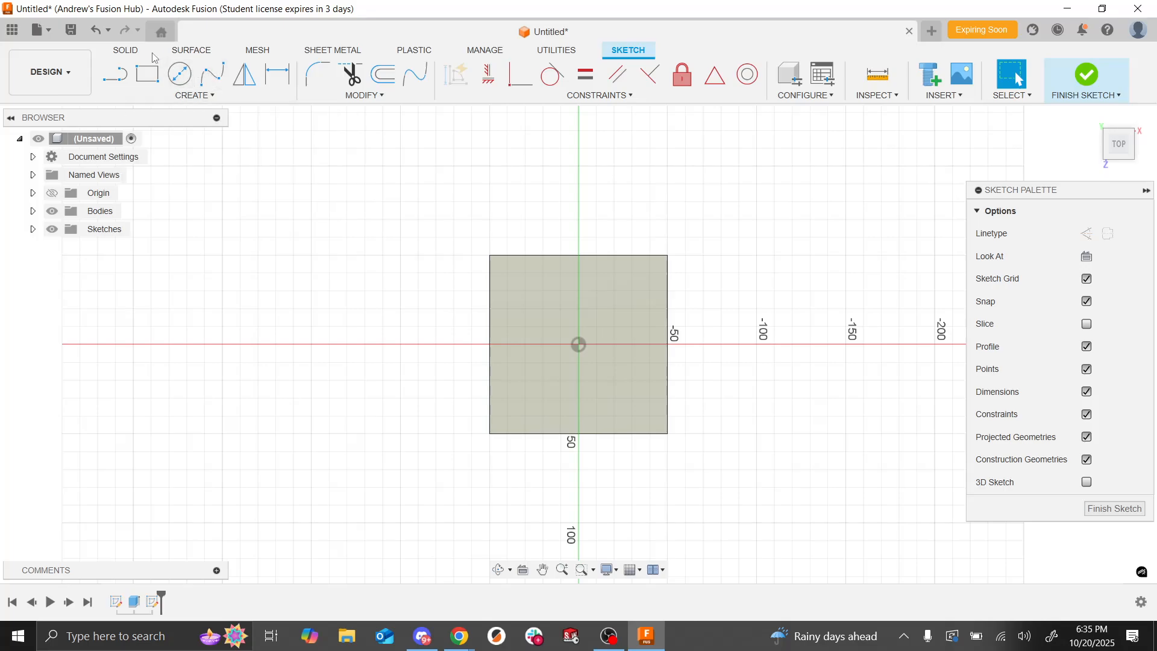
left_click(178, 74)
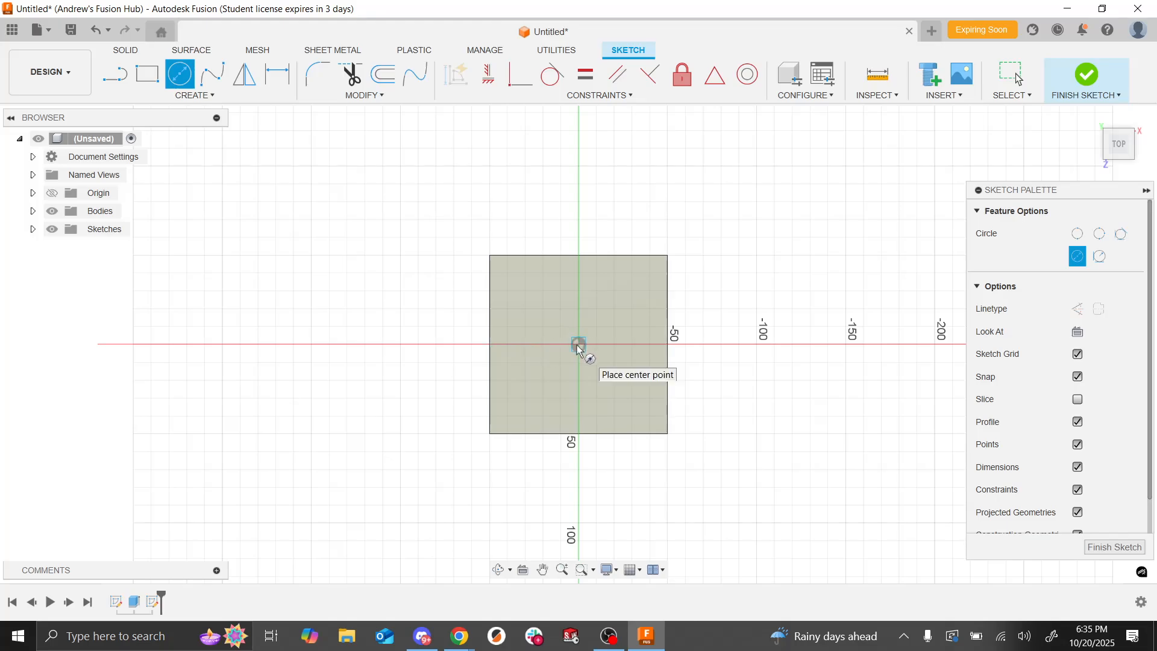
left_click(336, 242)
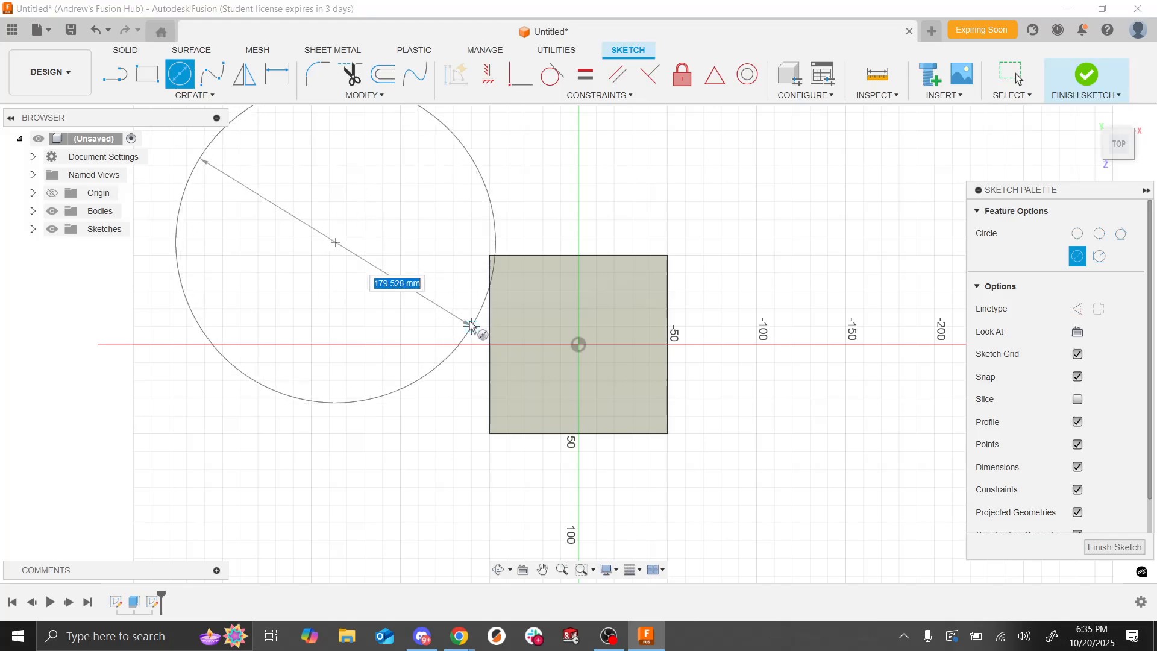
left_click(419, 294)
key("Escape")
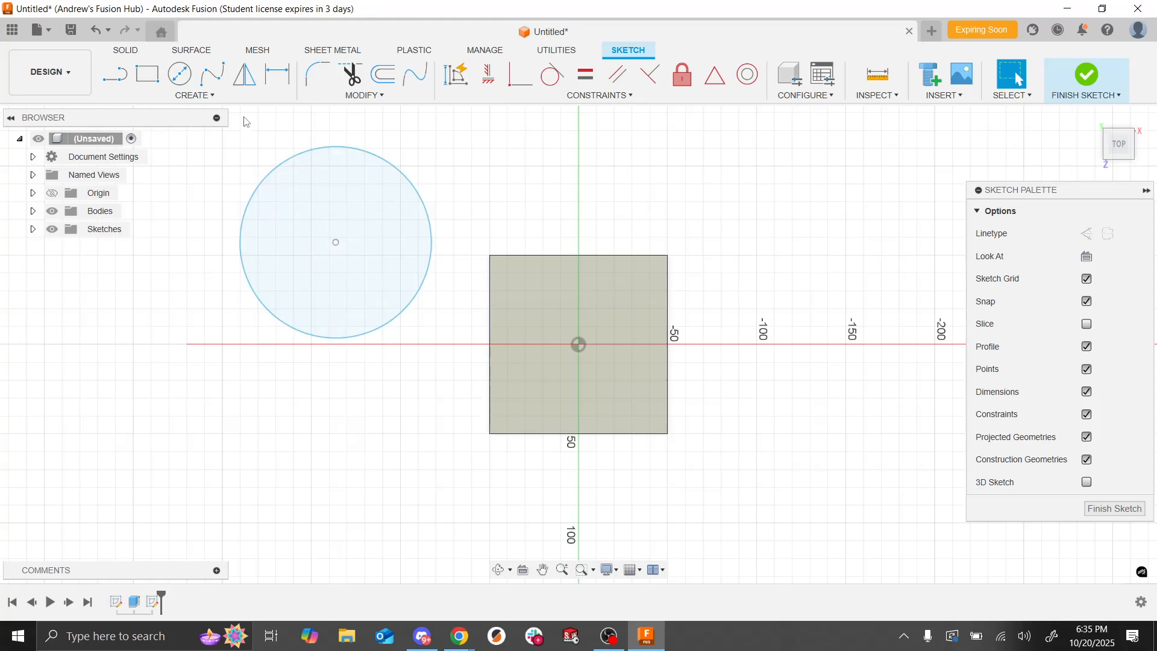
Step: Dimension the circle's diameter to 100 mm
key("d")
left_click(260, 189)
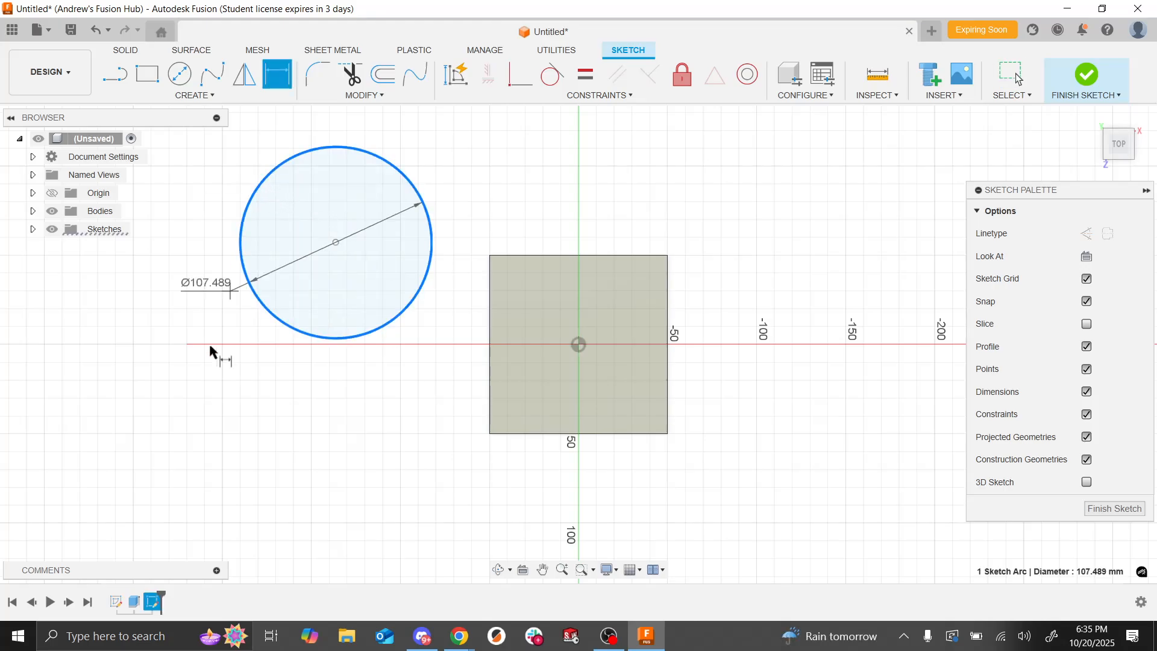
left_click(192, 385)
type("100")
key("Return")
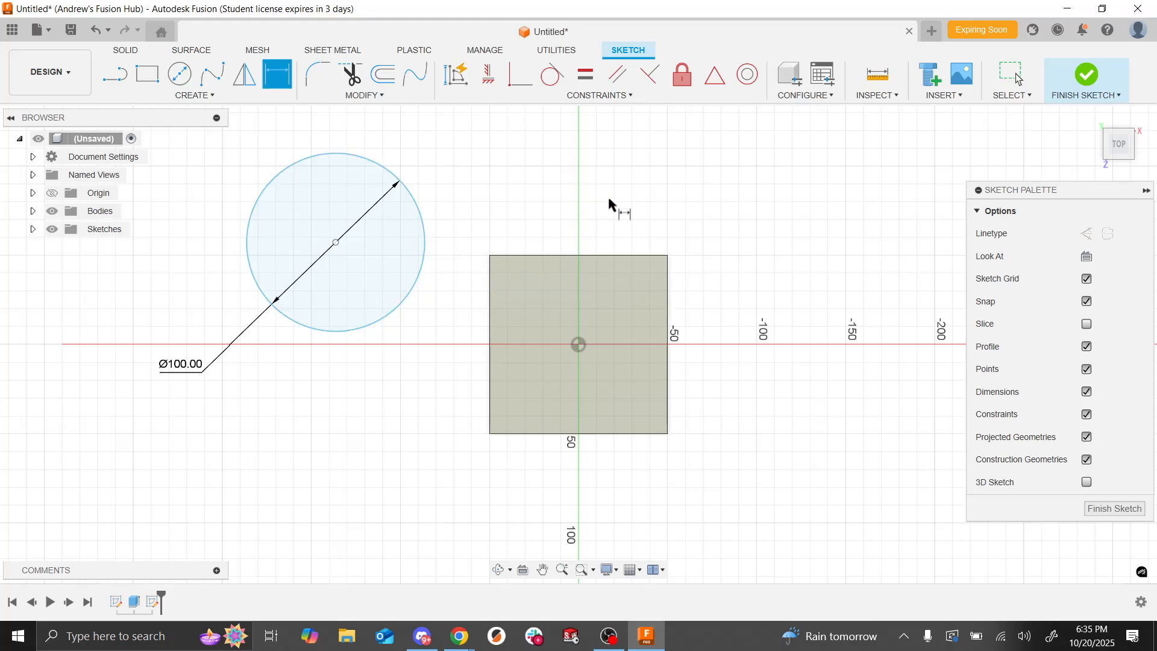
key("Escape")
Step: Move the circle farther above the cube outline and dimension its center 100 mm horizontally from the origin
mouse_move(341, 259)
left_mouse_down()
mouse_move(510, 189)
mouse_move(264, 254)
mouse_move(369, 199)
mouse_move(360, 208)
left_mouse_up()
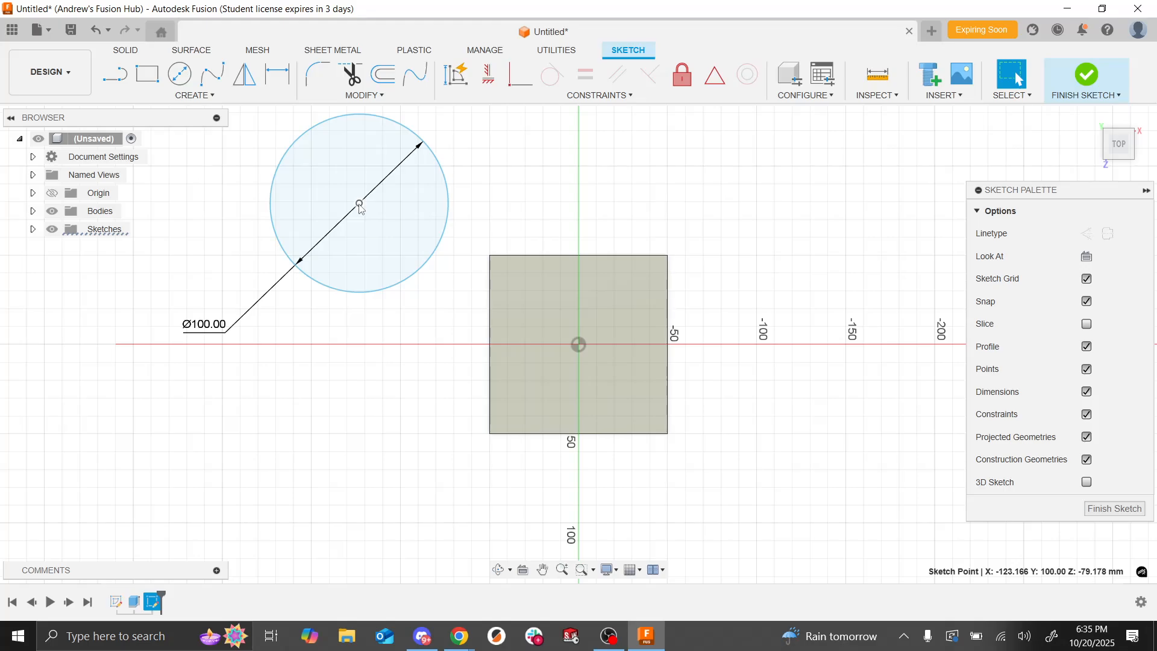
key("d")
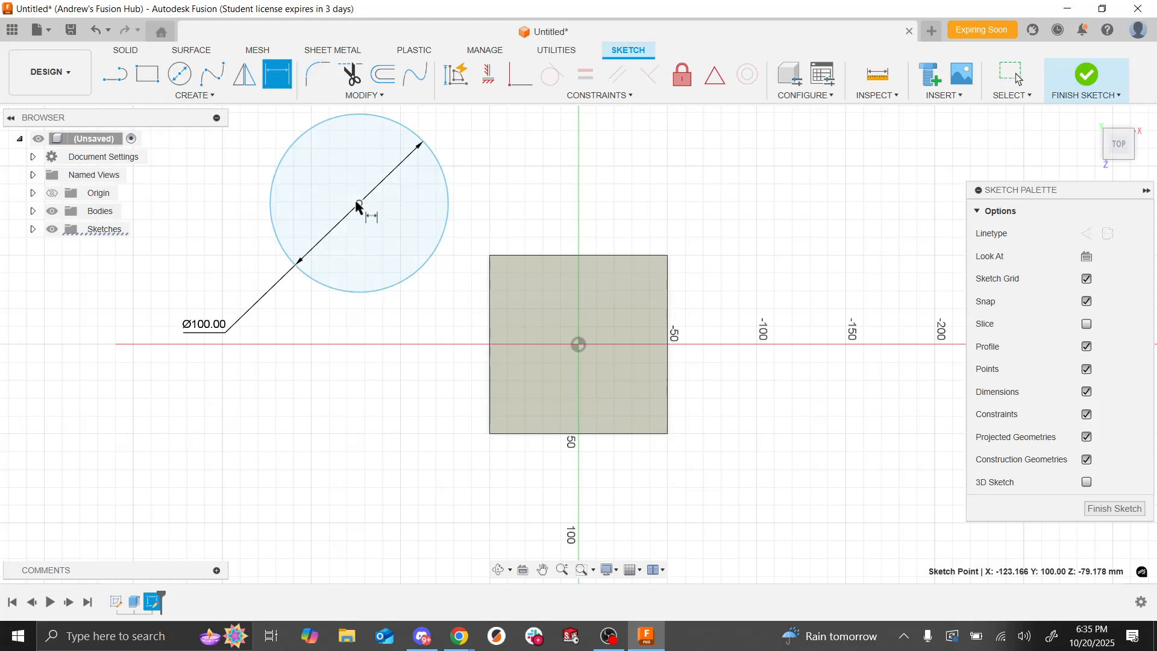
left_click(578, 345)
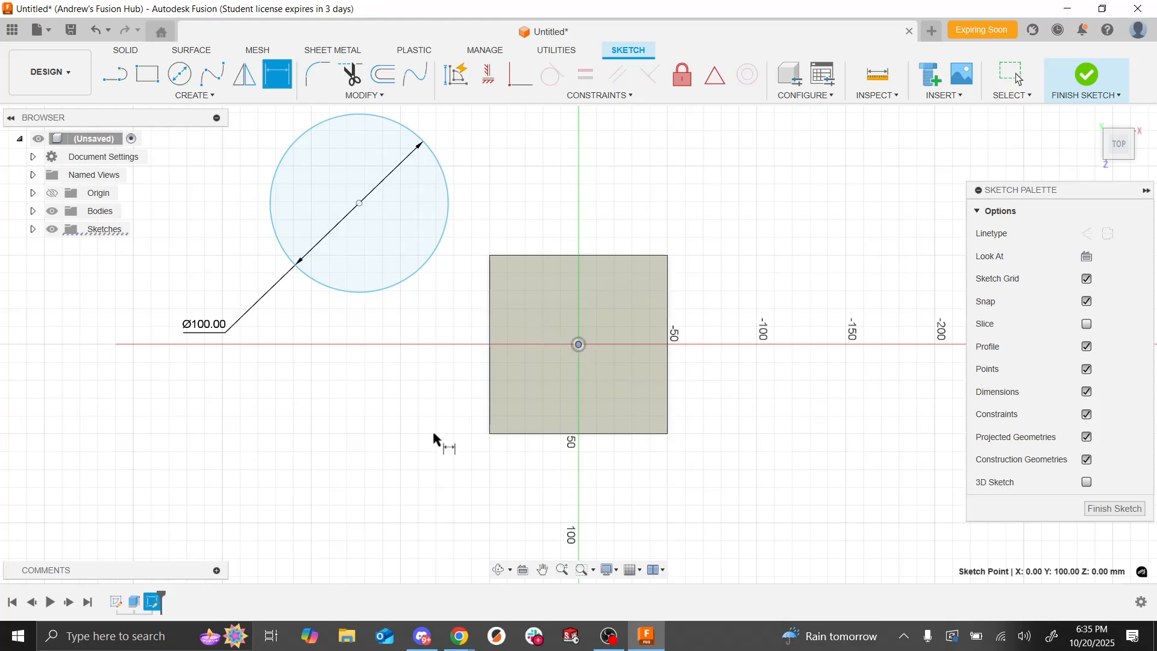
left_click(420, 281)
left_click(432, 465)
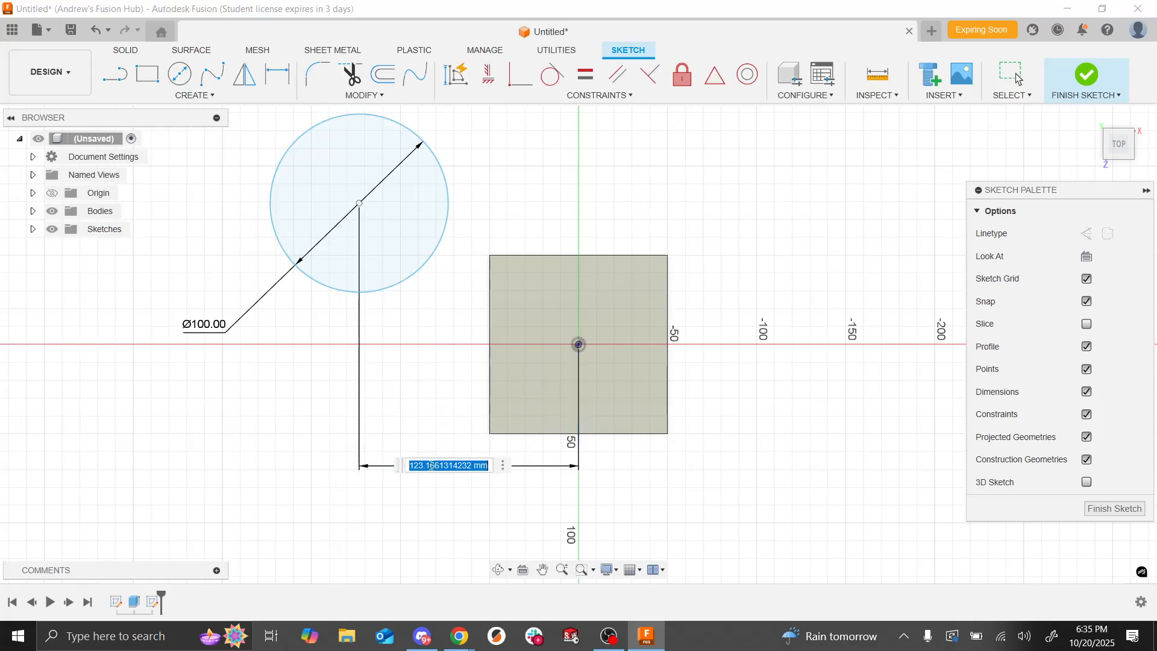
type("100")
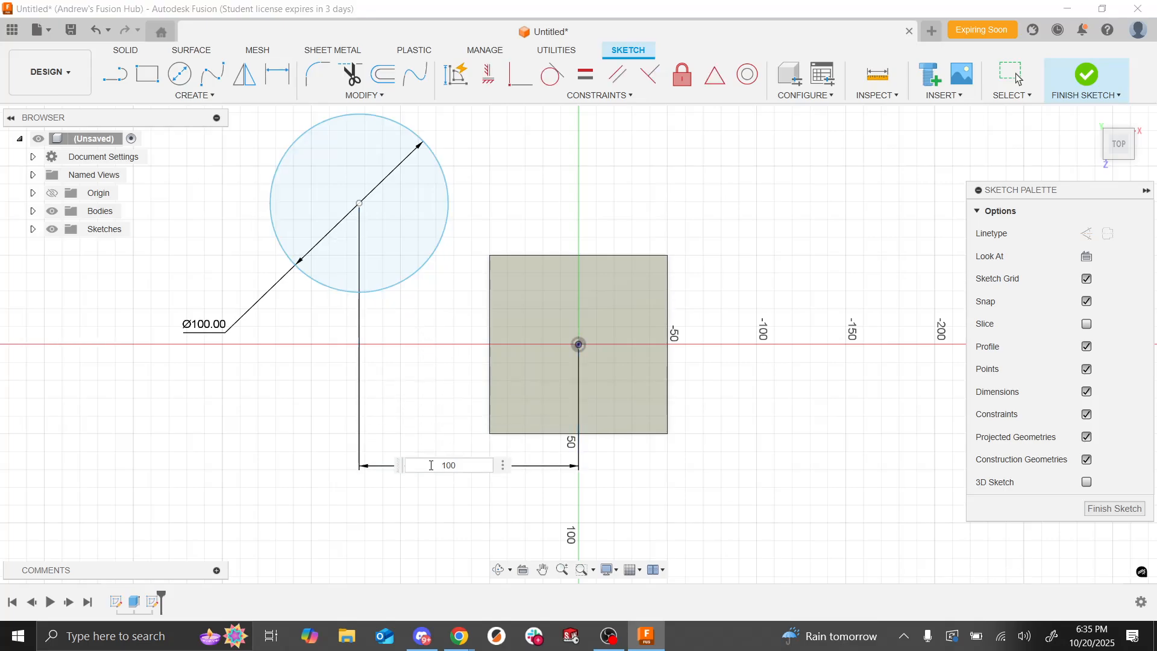
key("Return")
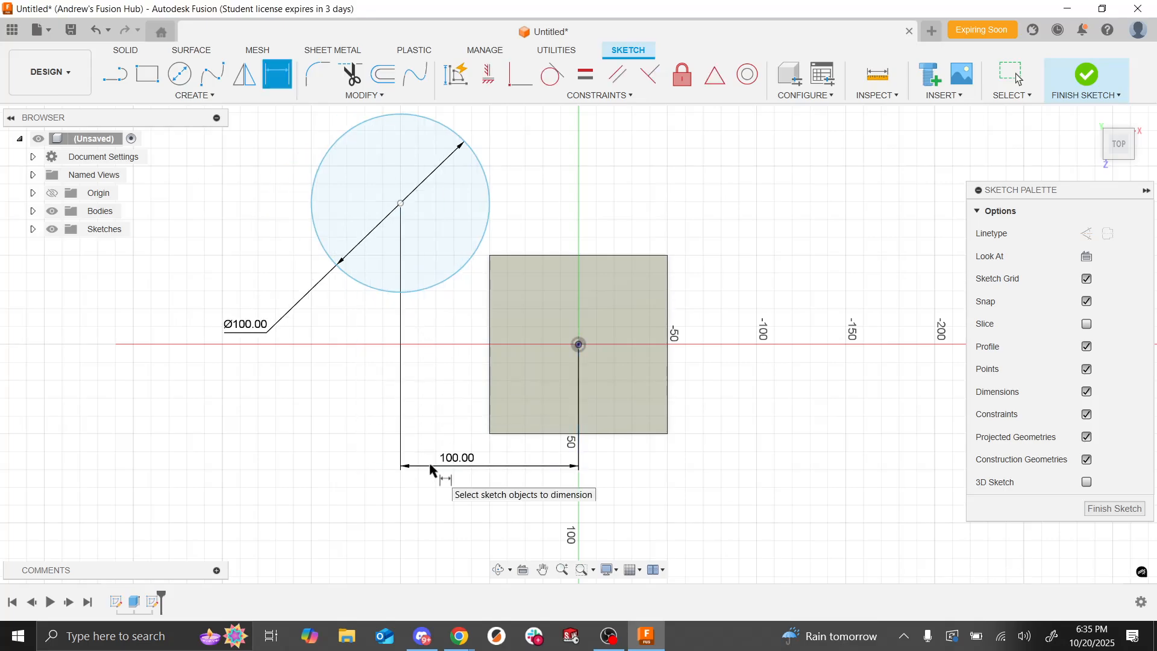
Step: Dimension the circle's center 100 mm vertically from the origin
left_click(490, 225)
left_click(579, 344)
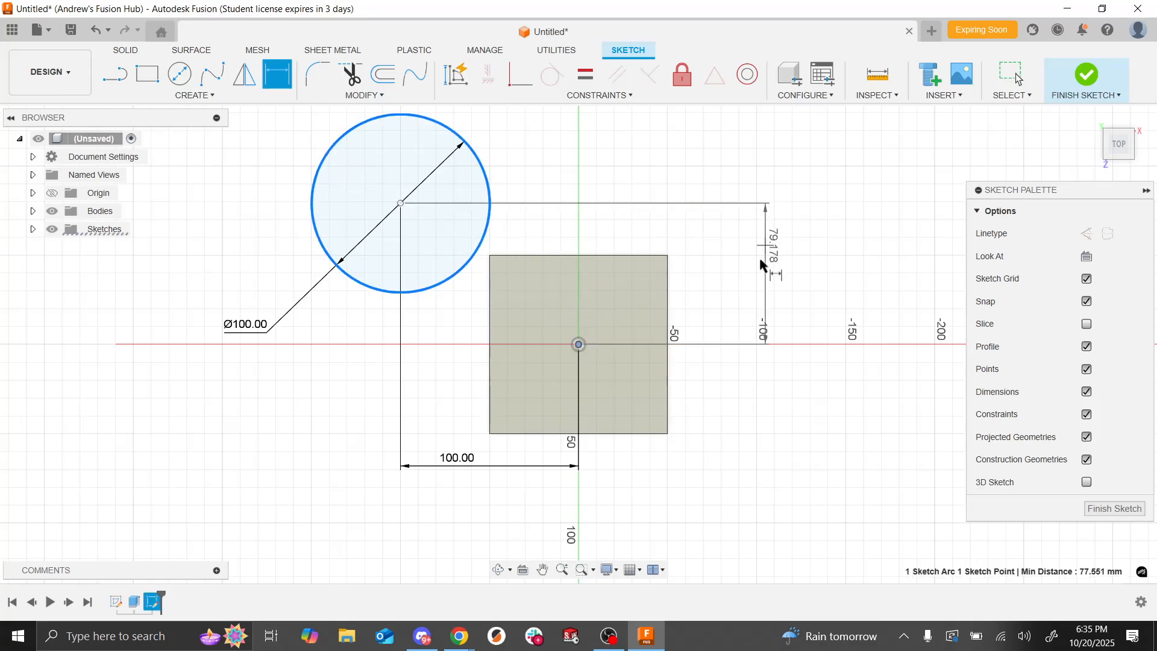
left_click(757, 268)
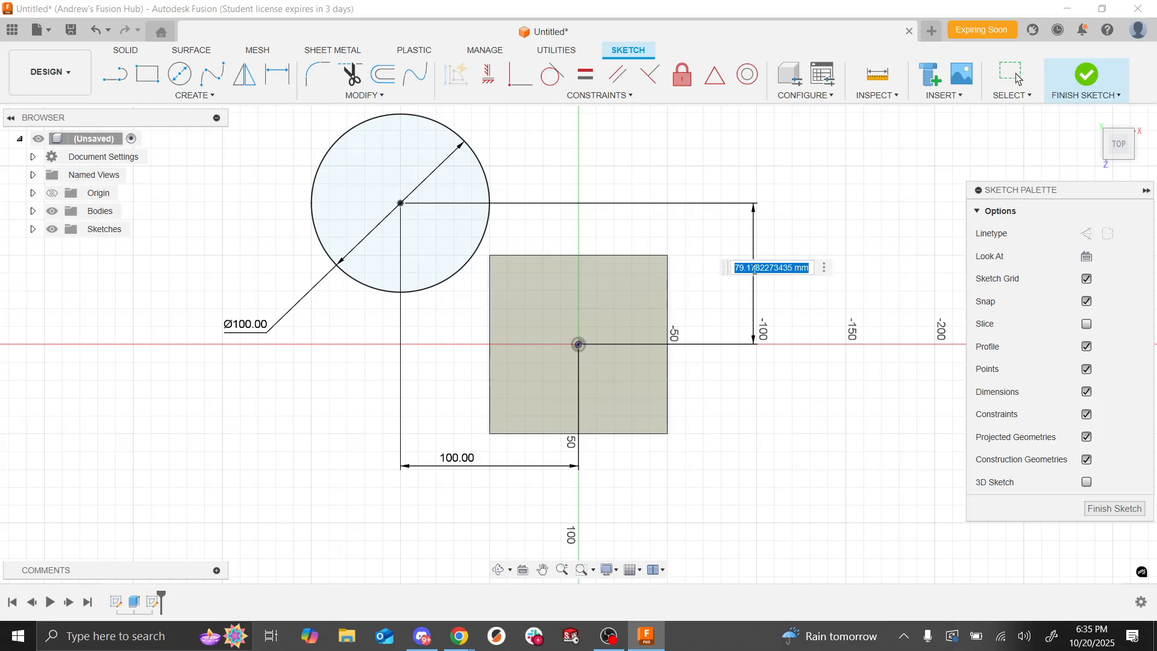
type("100")
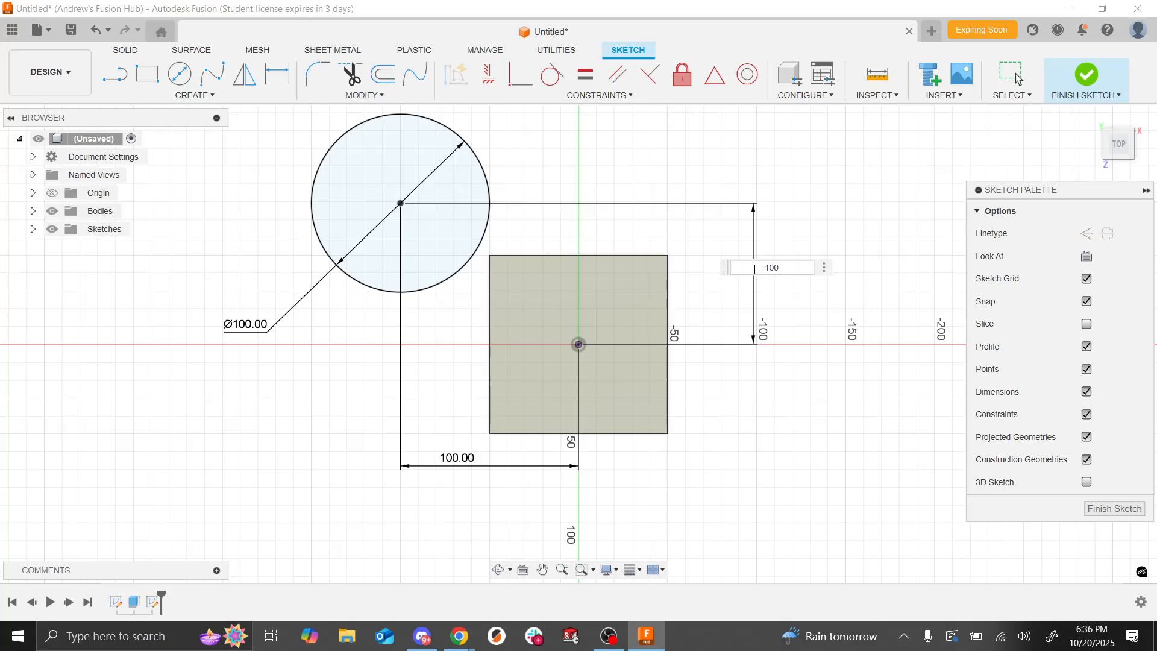
key("Return")
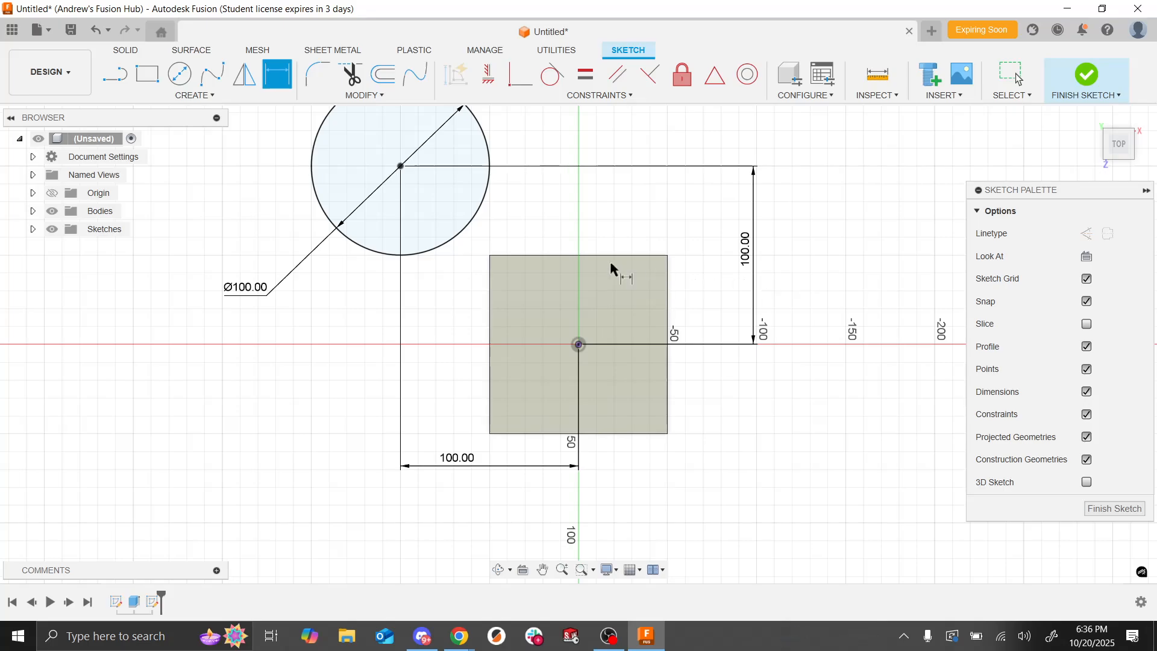
scroll(229, 344, "down", 4)
scroll(548, 311, "down", 3)
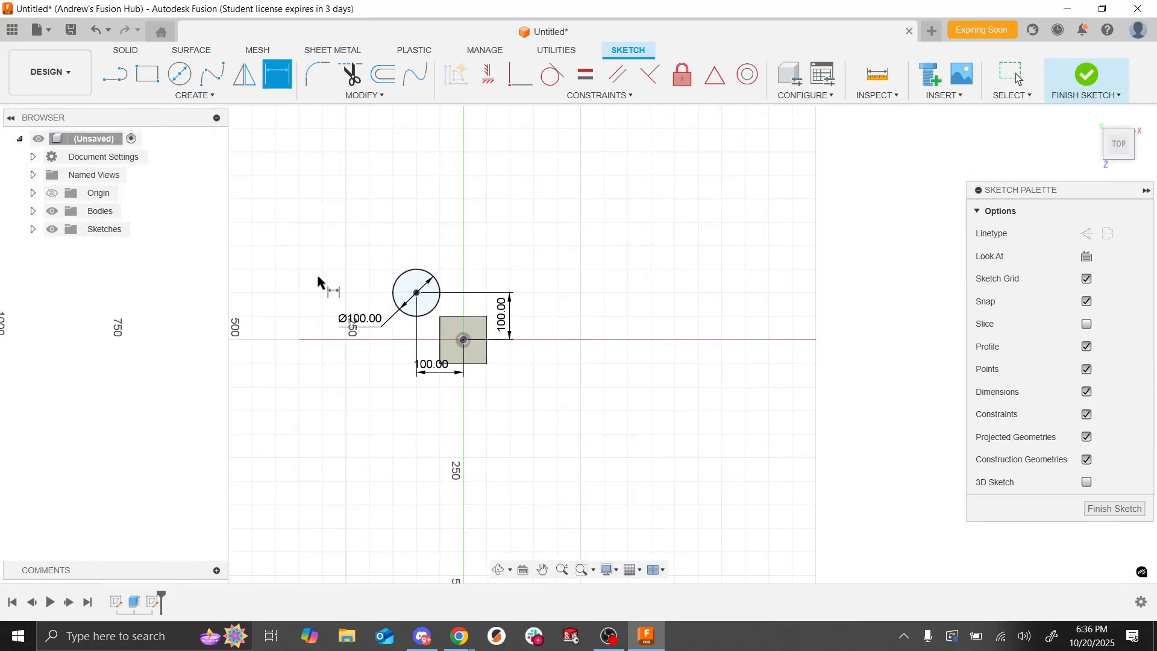
scroll(233, 258, "up", 4)
scroll(297, 271, "down", 5)
scroll(402, 317, "up", 5)
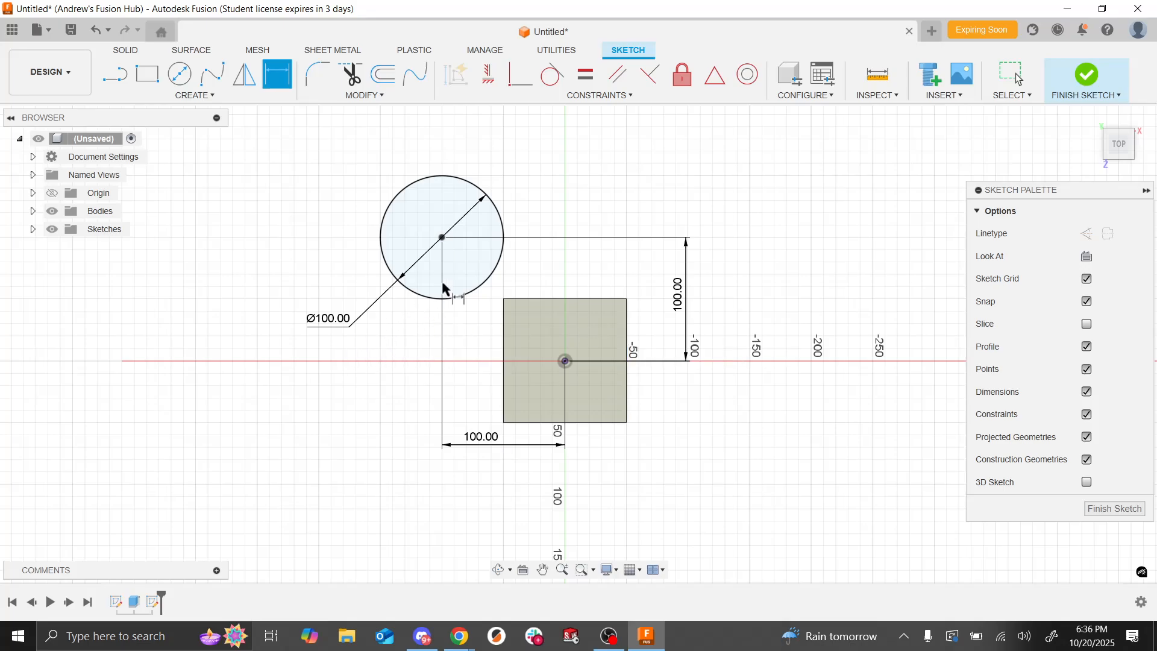
key("Escape")
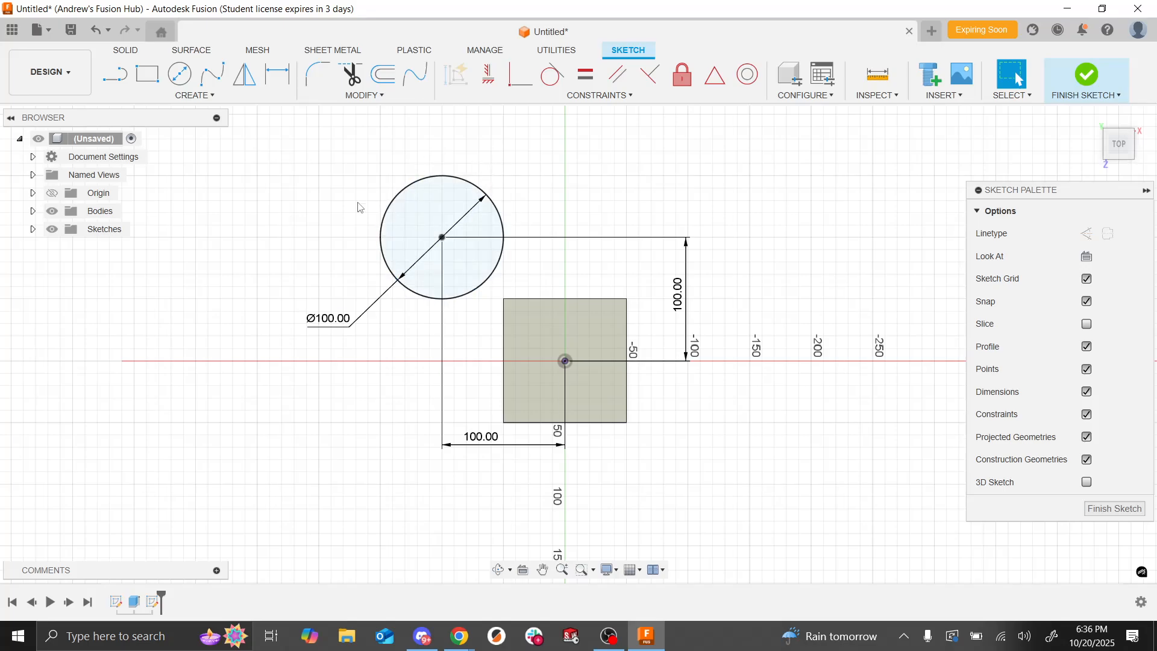
Step: Sketch three connected lines as a nearly closed triangle on the far side of the circle from the cube, leaving the last corner open
left_click(116, 86)
left_click(132, 329)
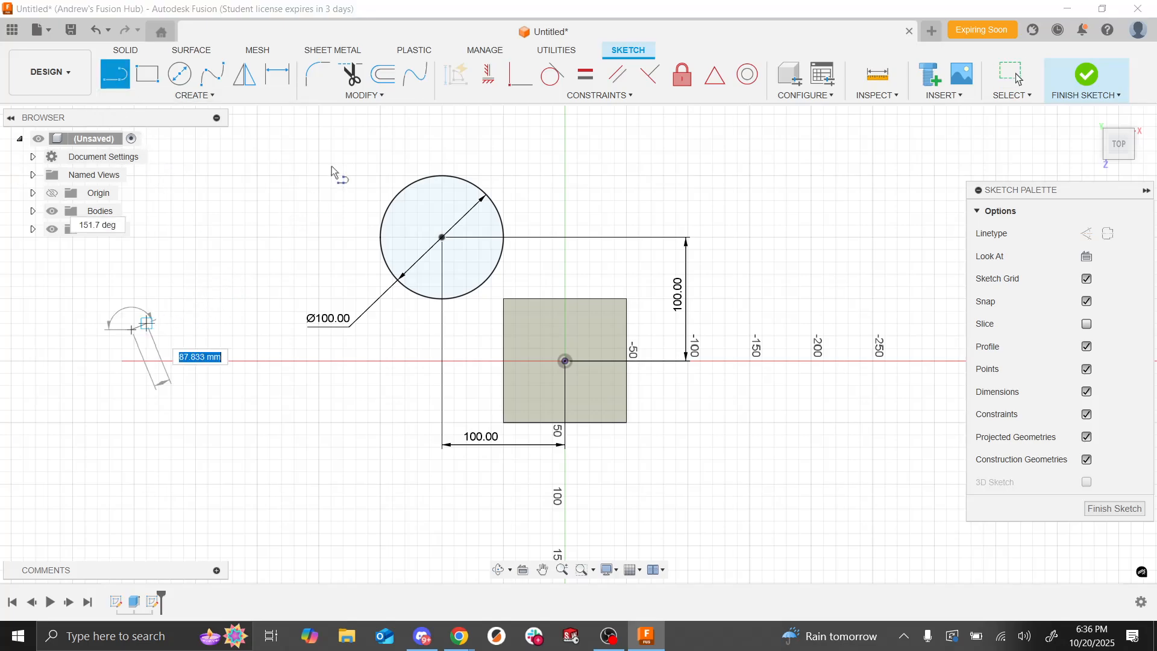
scroll(189, 321, "down", 3)
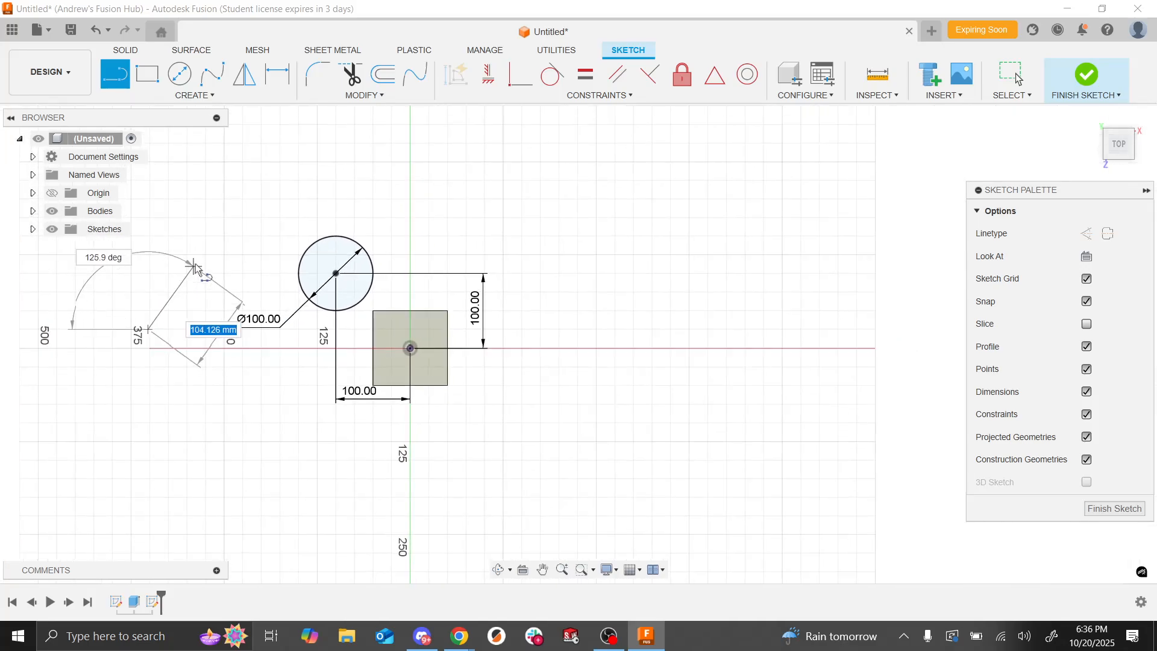
left_click(218, 218)
scroll(119, 315, "down", 3)
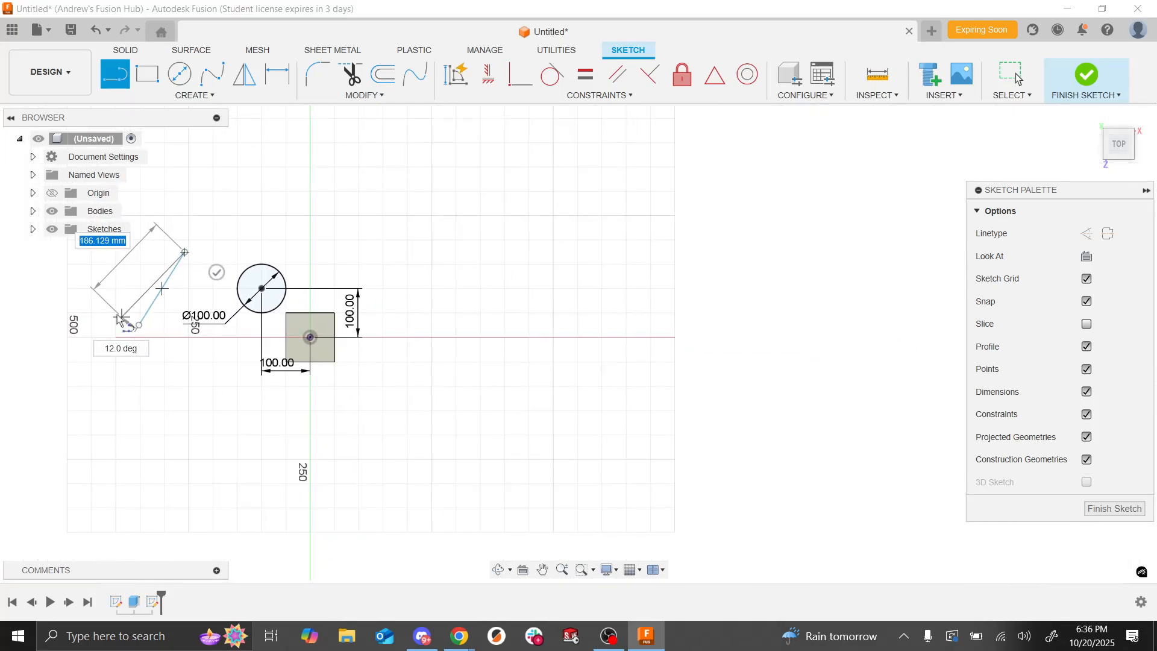
left_click(77, 288)
scroll(113, 328, "up", 4)
scroll(114, 328, "up", 4)
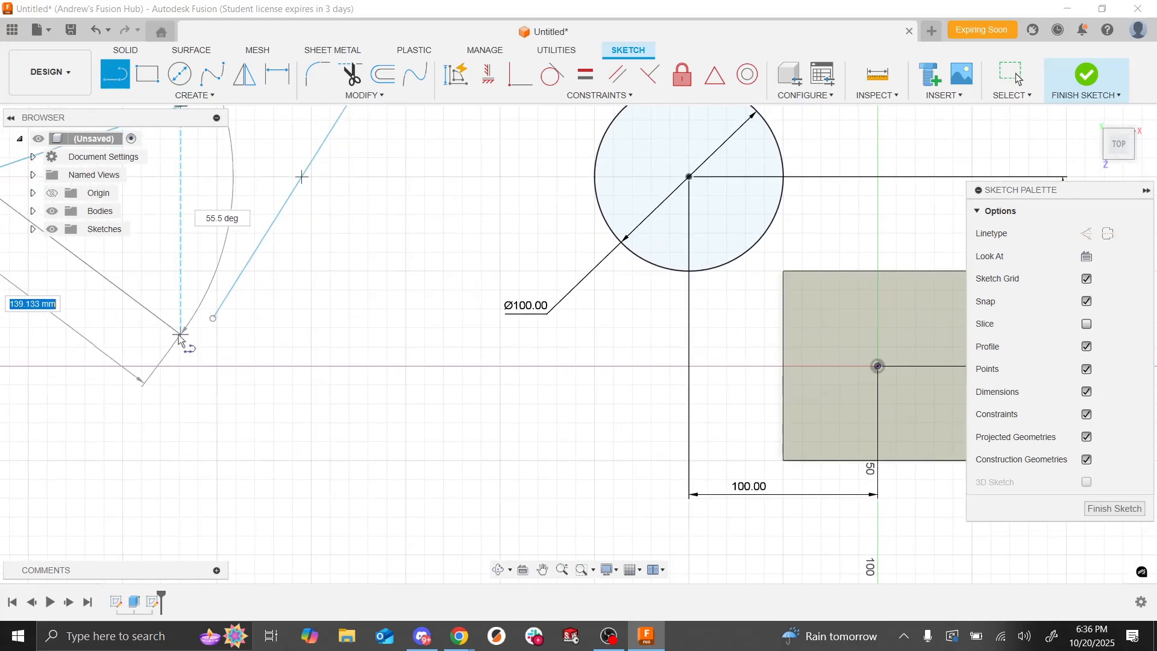
left_click(201, 338)
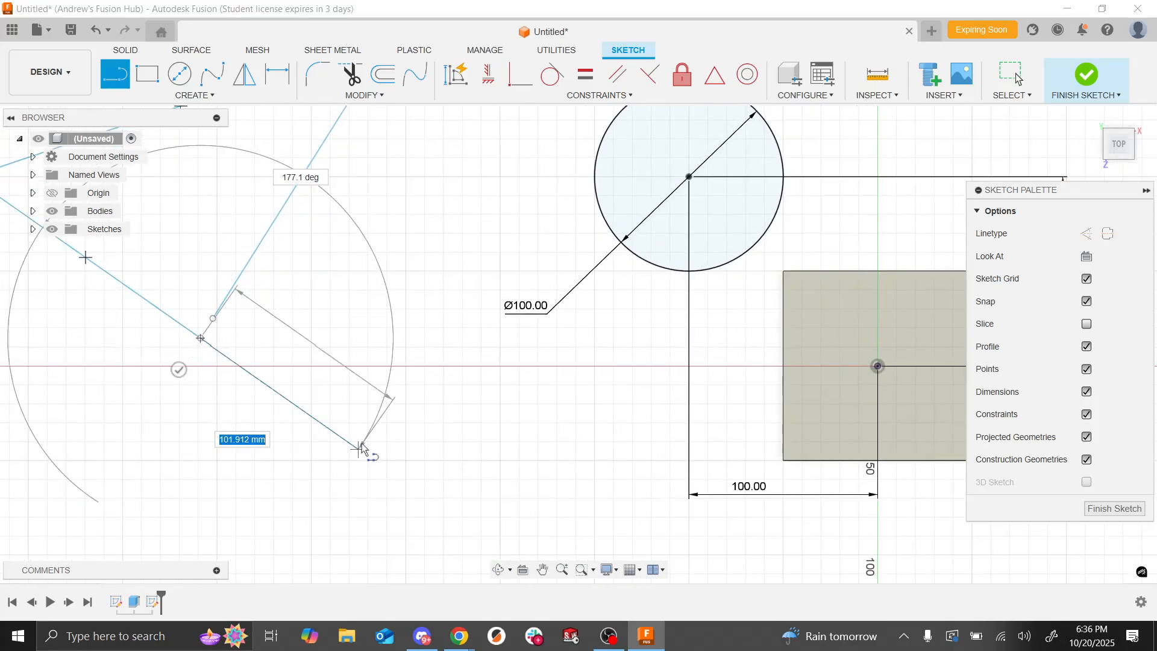
key("Escape")
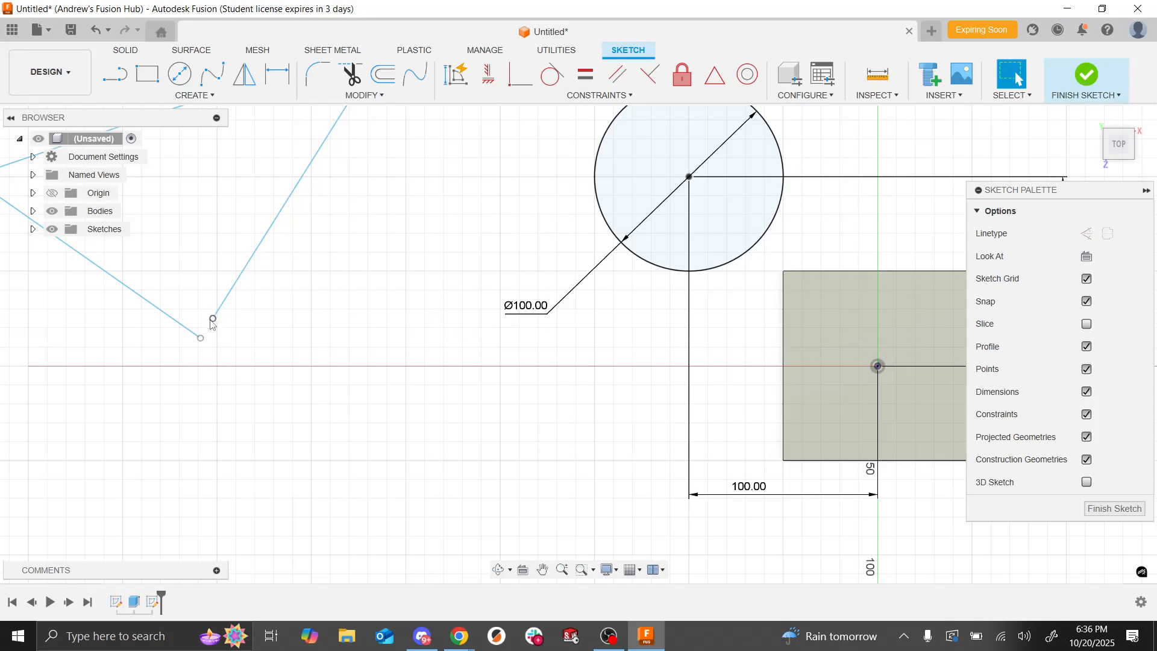
Step: Join the triangle's two open endpoints with a Coincident constraint
scroll(267, 362, "down", 2)
scroll(267, 362, "down", 3)
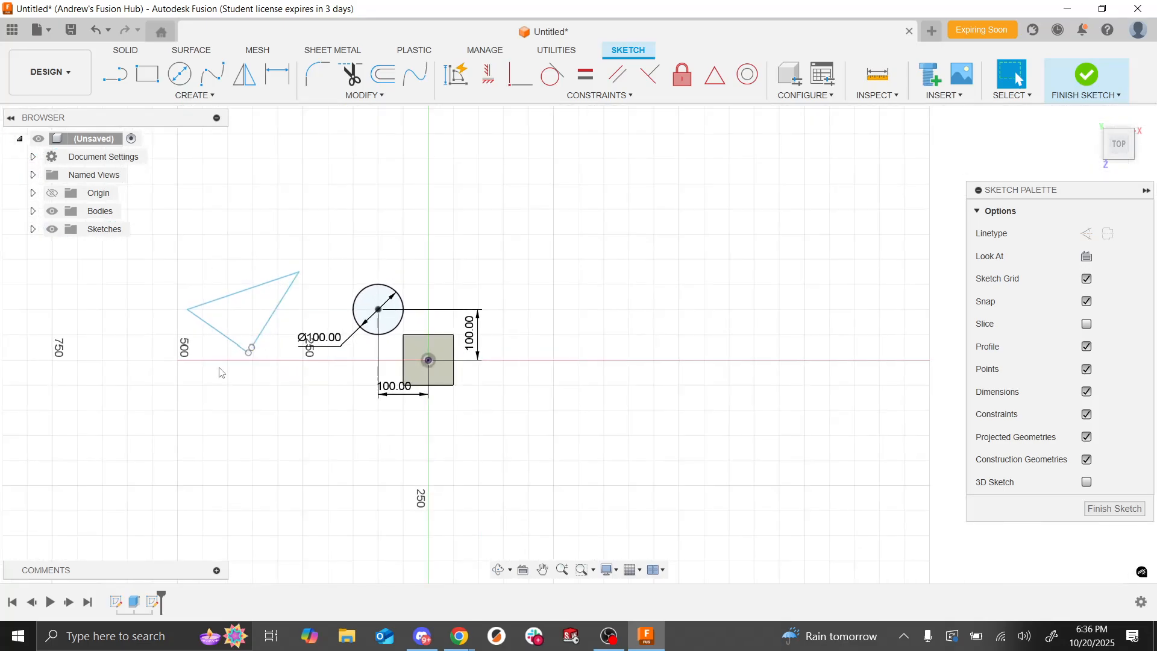
scroll(247, 326, "up", 1)
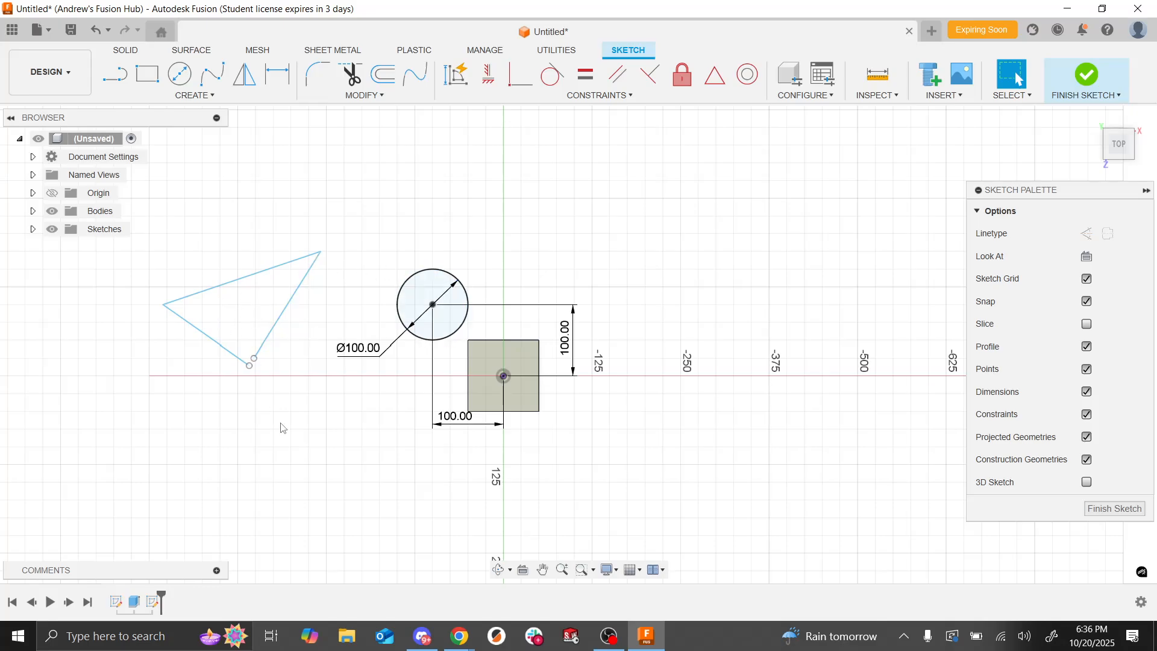
scroll(255, 364, "up", 4)
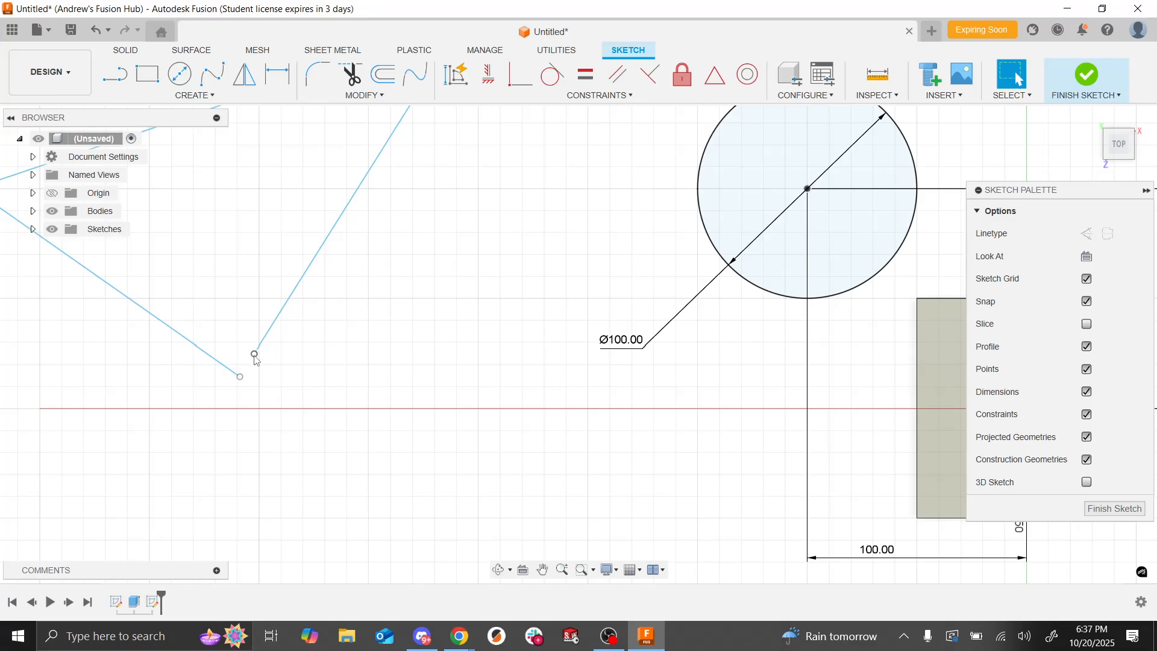
left_click(254, 359)
left_click(241, 377)
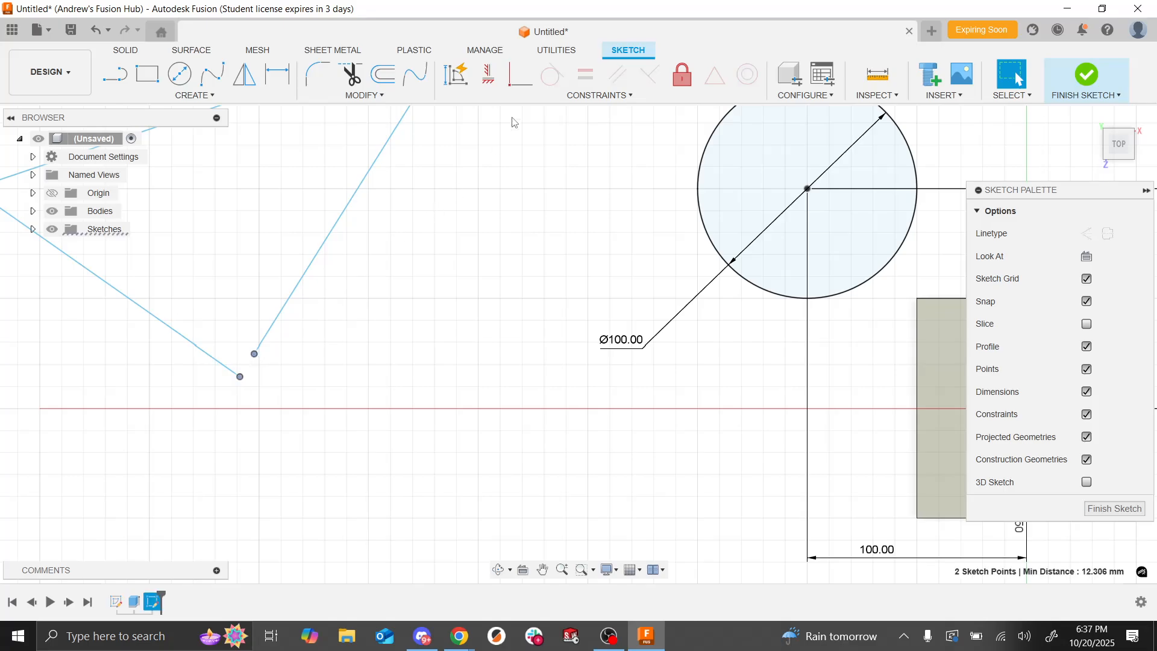
left_click(519, 82)
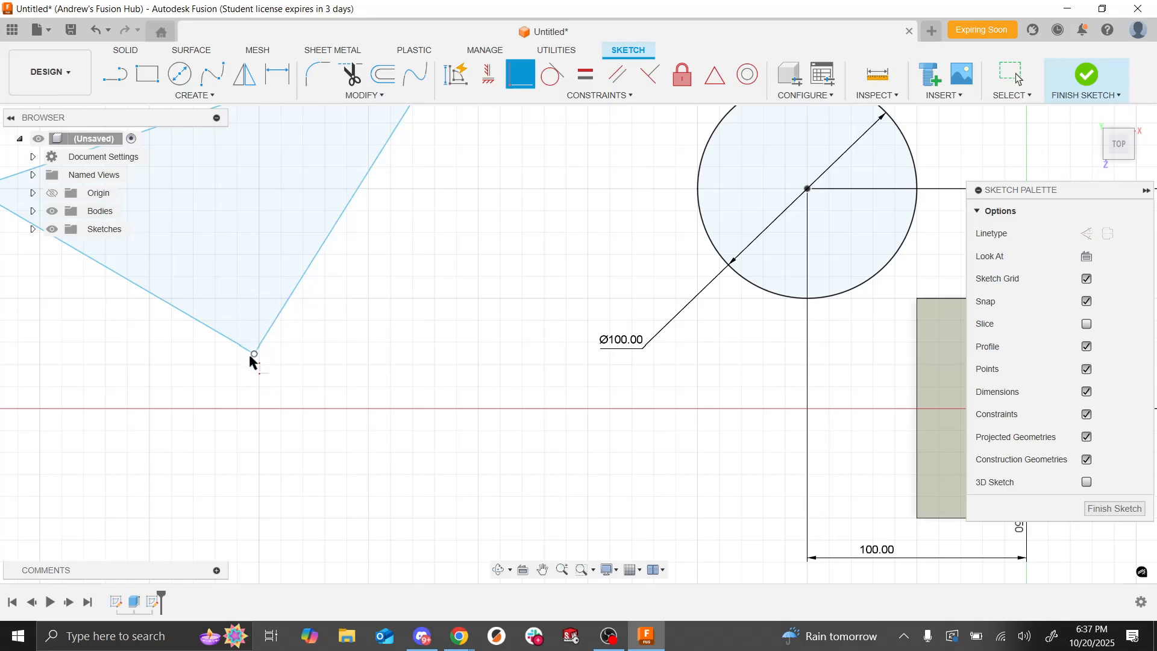
scroll(498, 348, "down", 5)
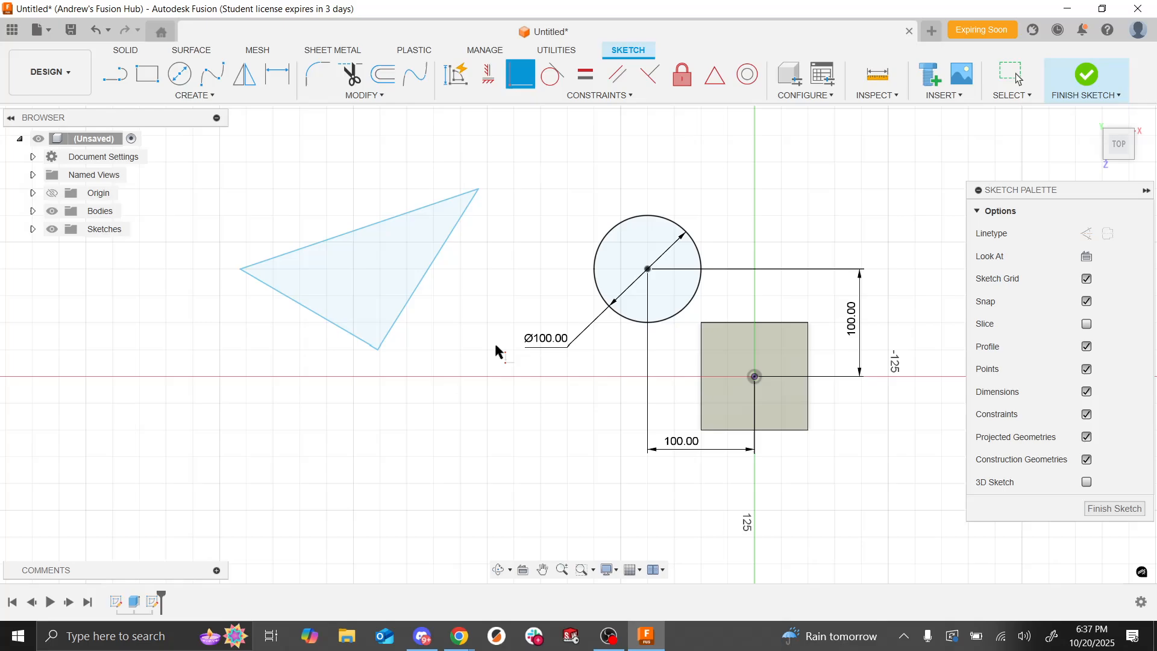
scroll(481, 281, "up", 2)
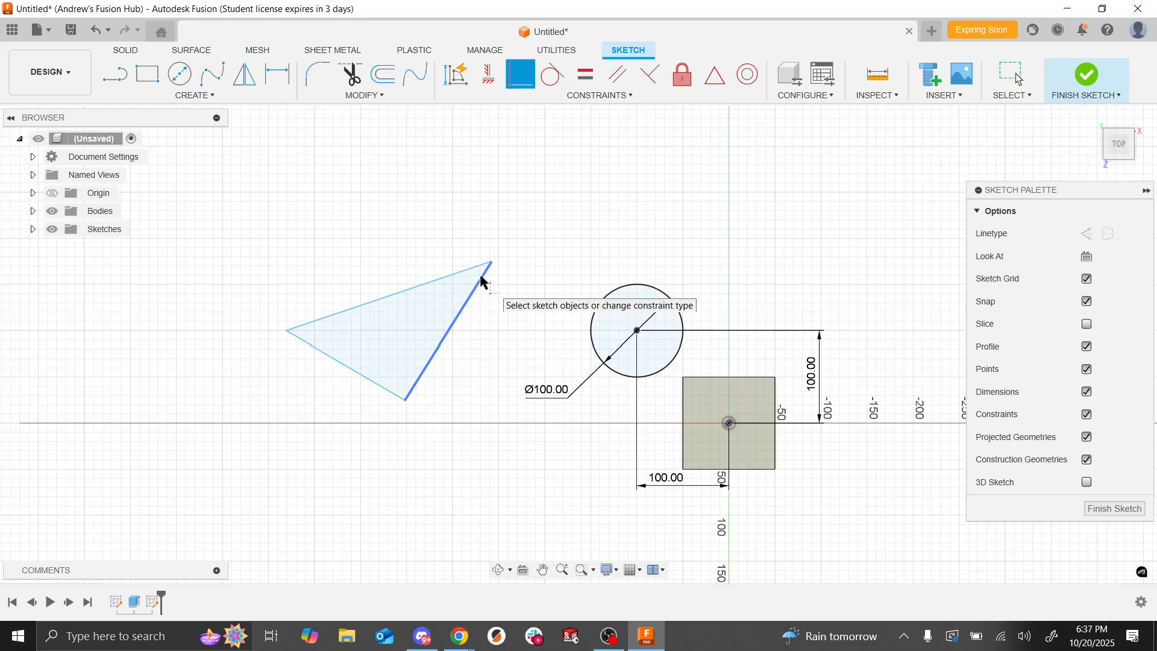
key("Escape")
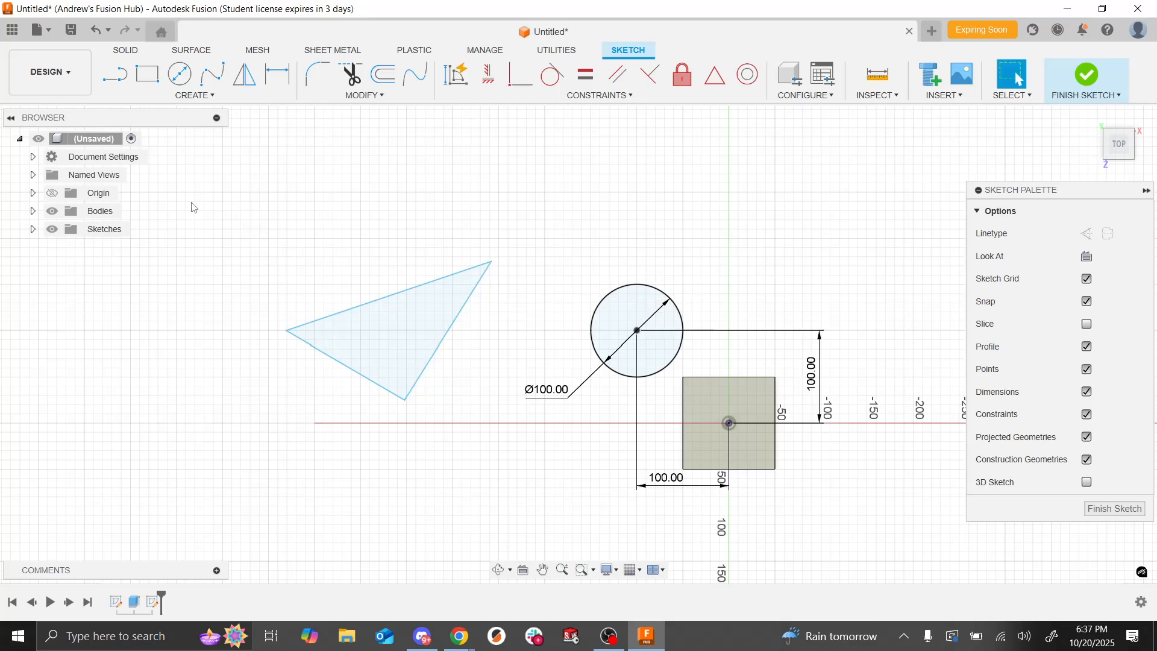
Step: Delete the whole triangle from the sketch
left_click_drag(192, 201, 533, 456)
key("Delete")
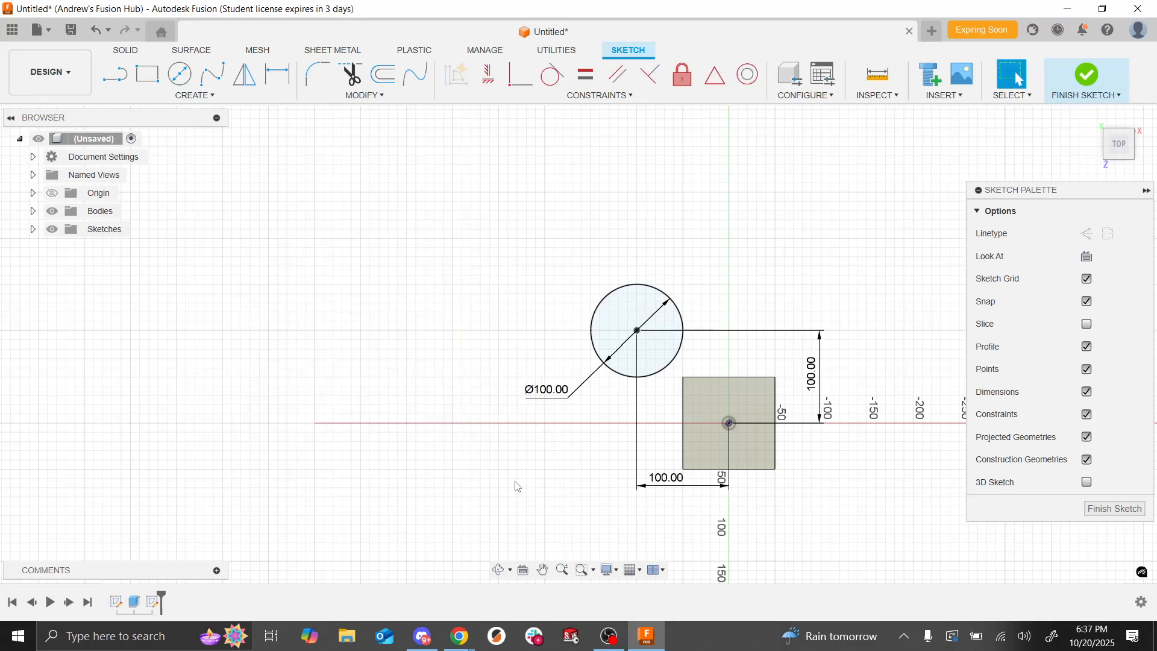
Step: Finish the sketch and extrude the circle symmetrically as a new body, with a distance of 200/2 mm on each side
left_click(1114, 127)
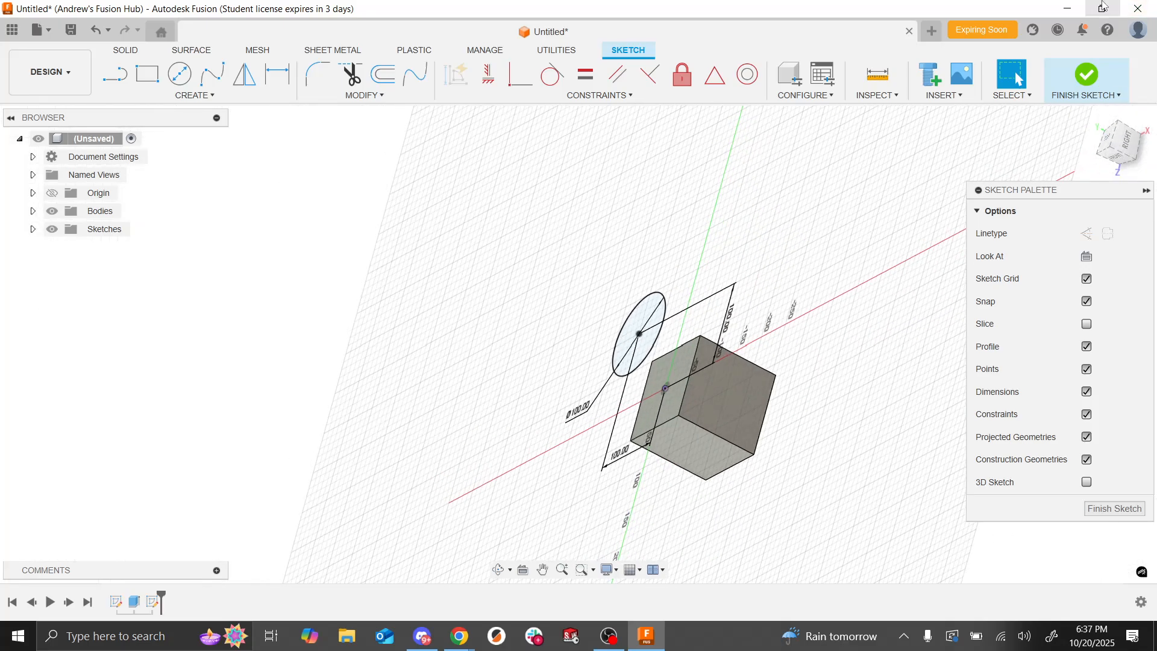
left_click(1088, 79)
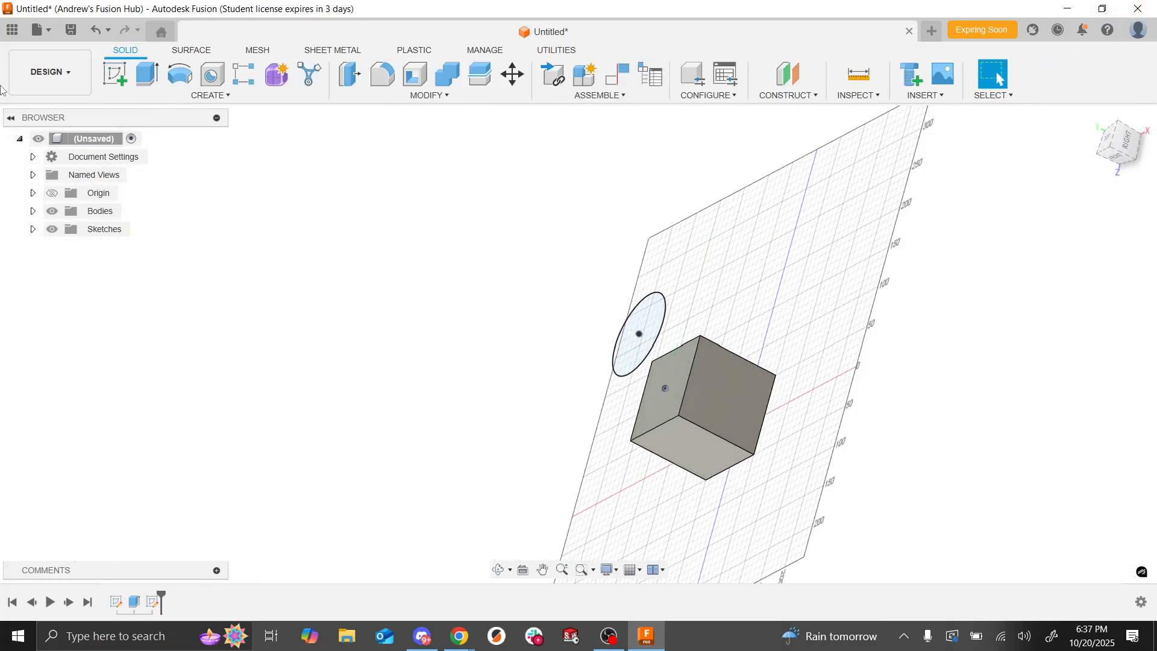
left_click(147, 73)
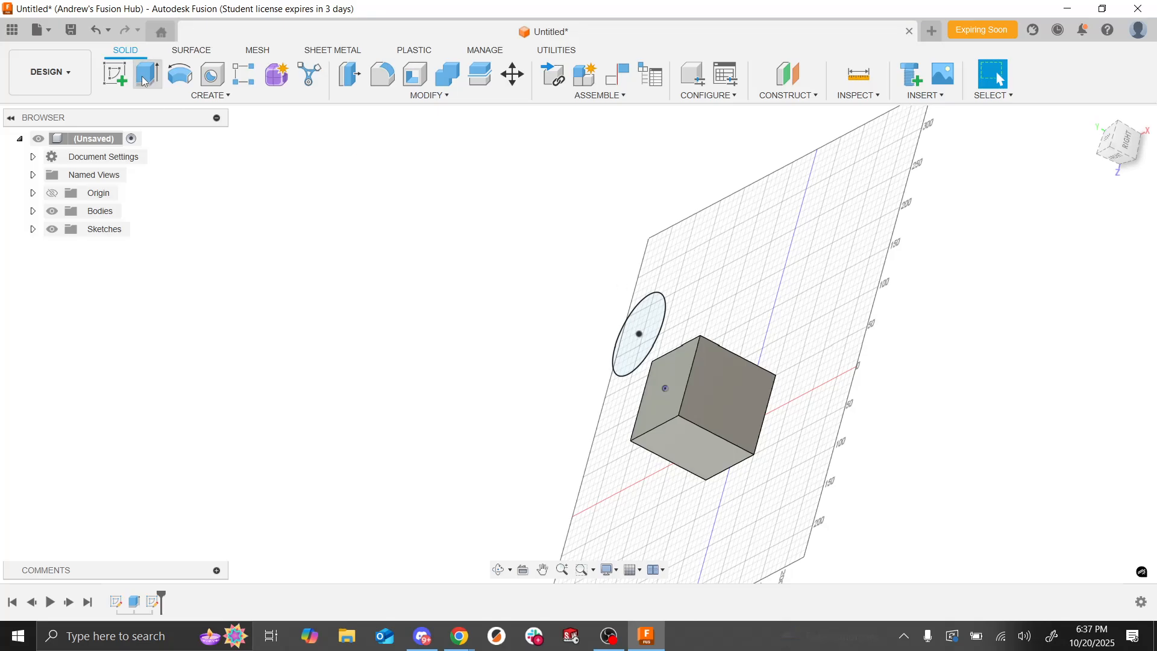
left_click(655, 328)
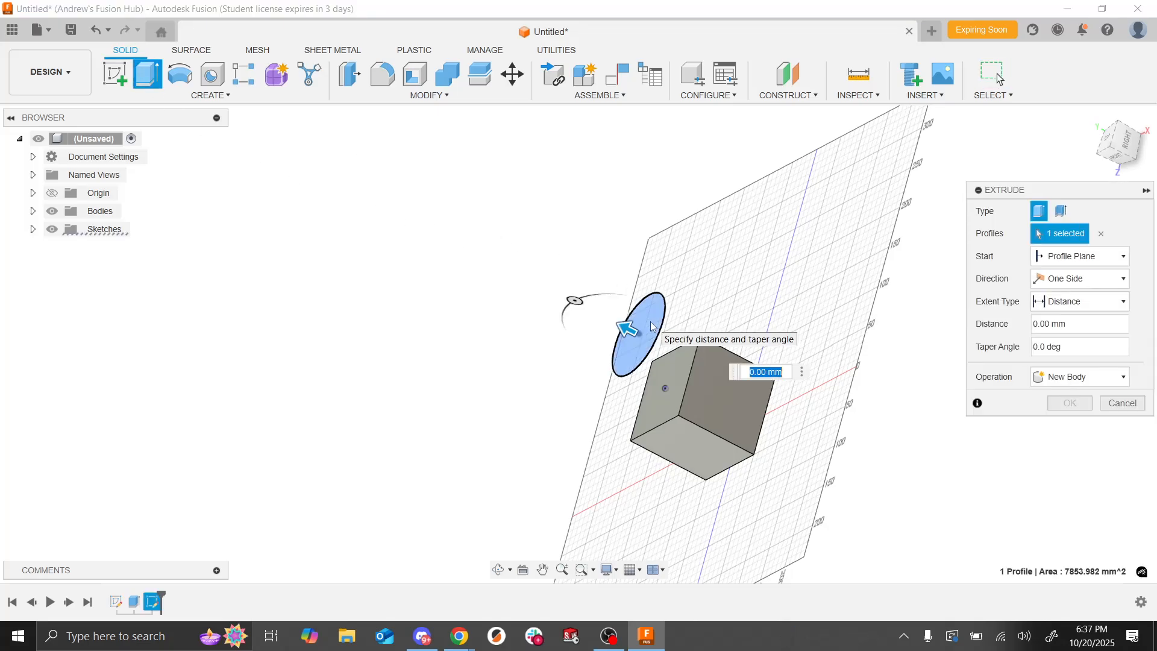
left_click(1054, 283)
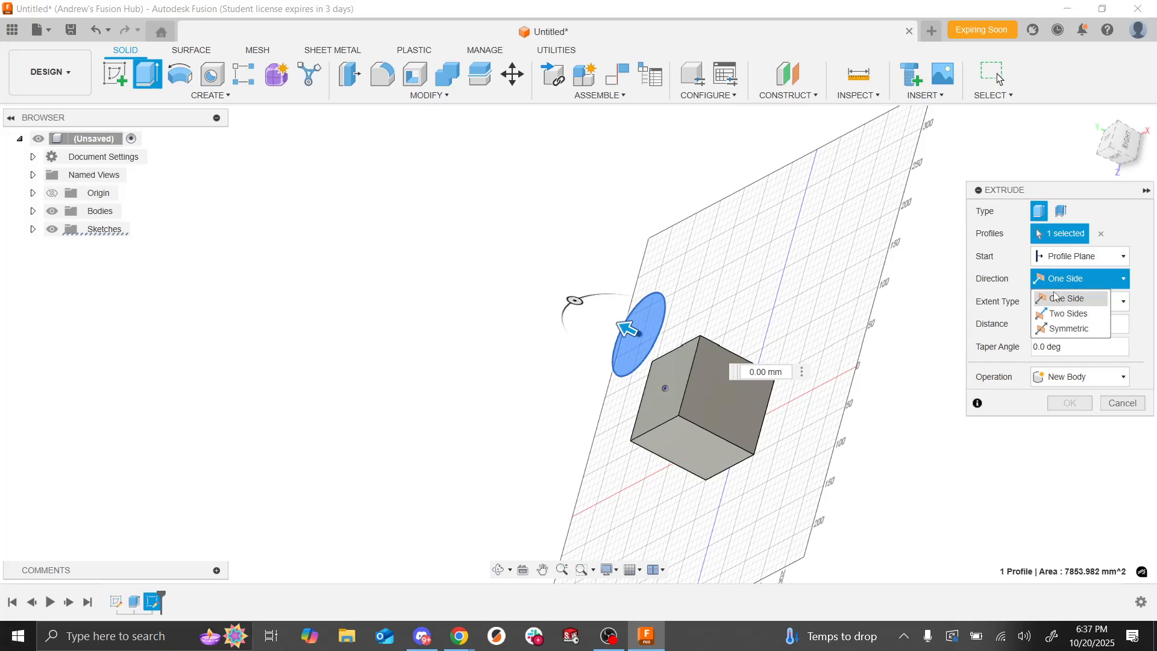
left_click(1061, 330)
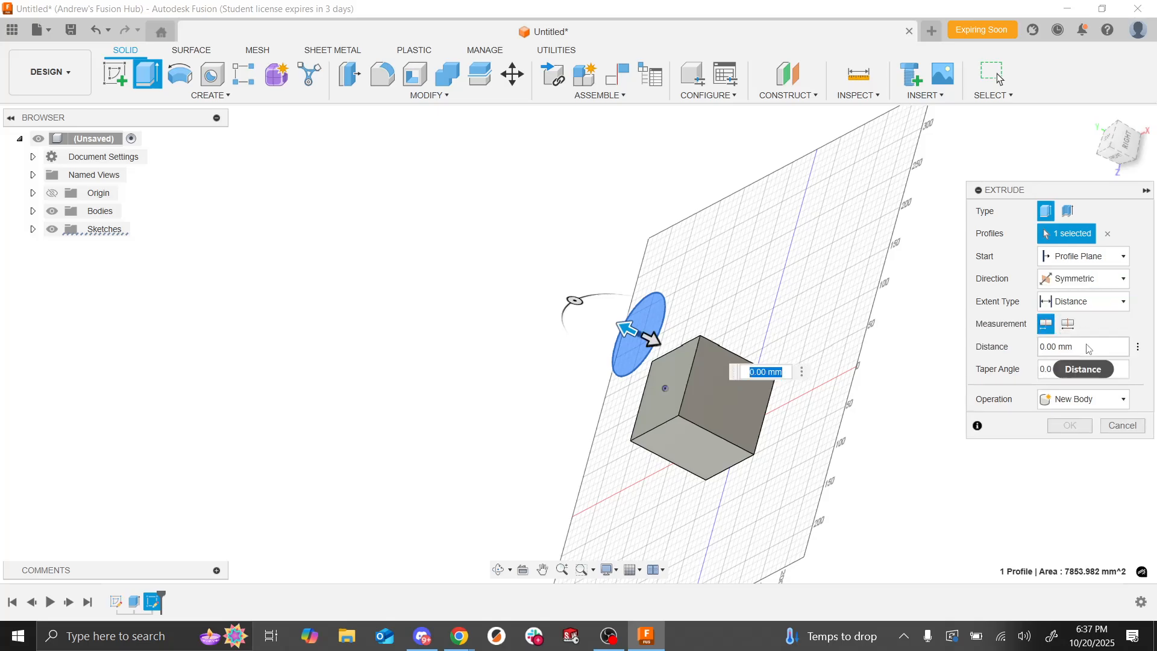
left_click(1079, 347)
left_click_drag(1079, 348, 945, 346)
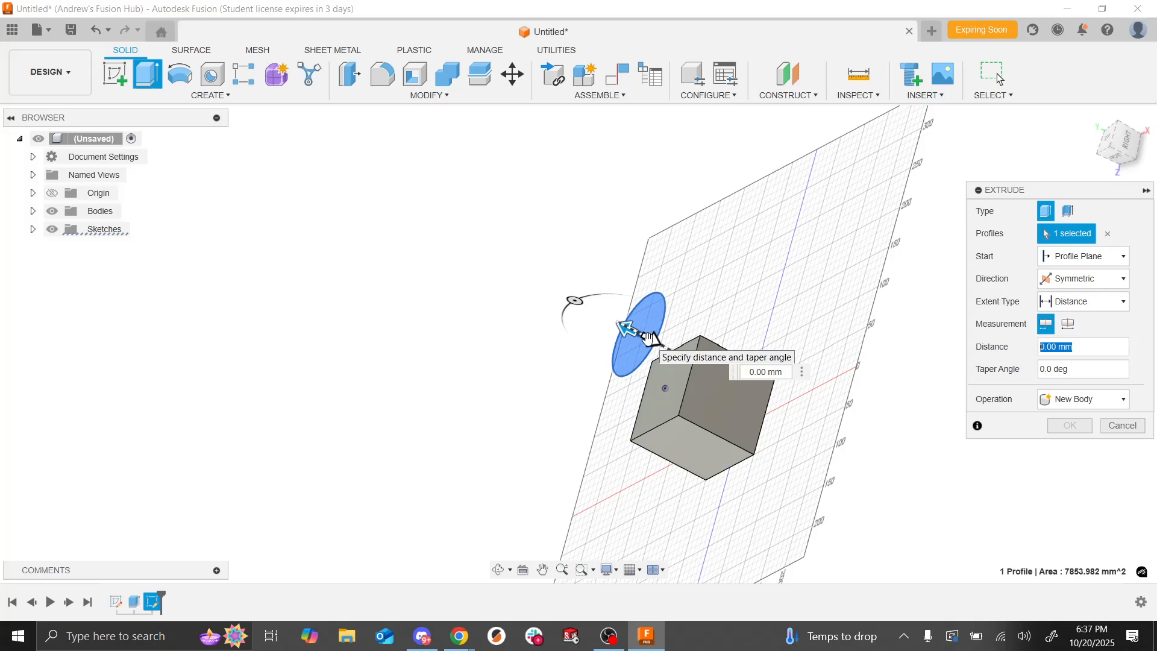
type("200/2")
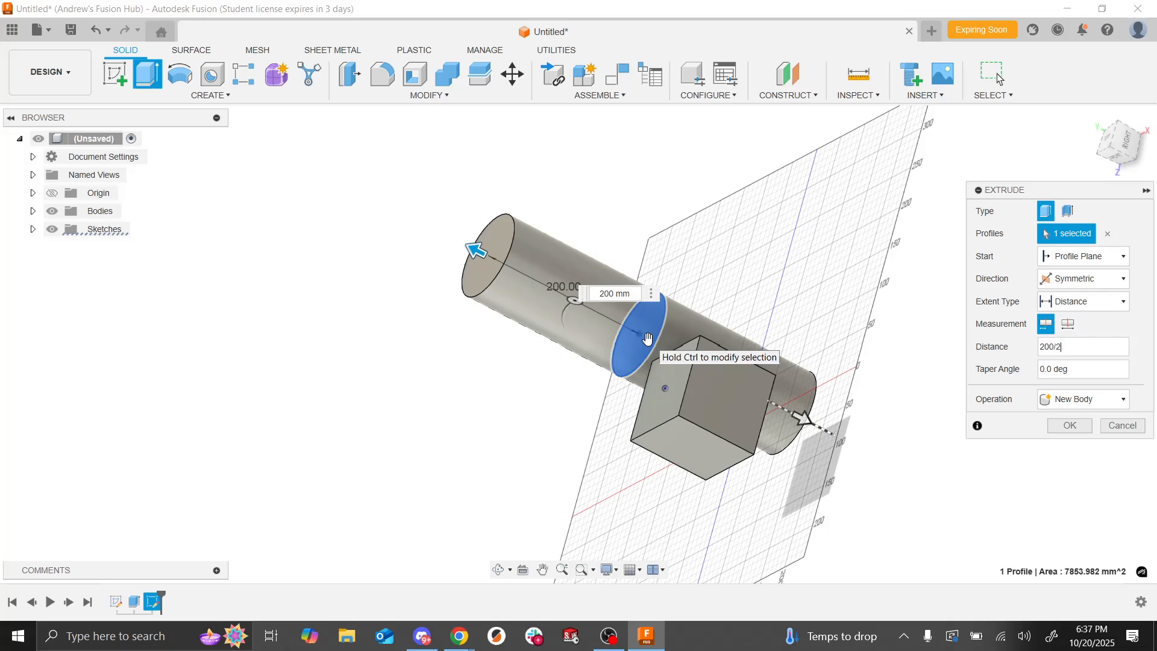
key("Return")
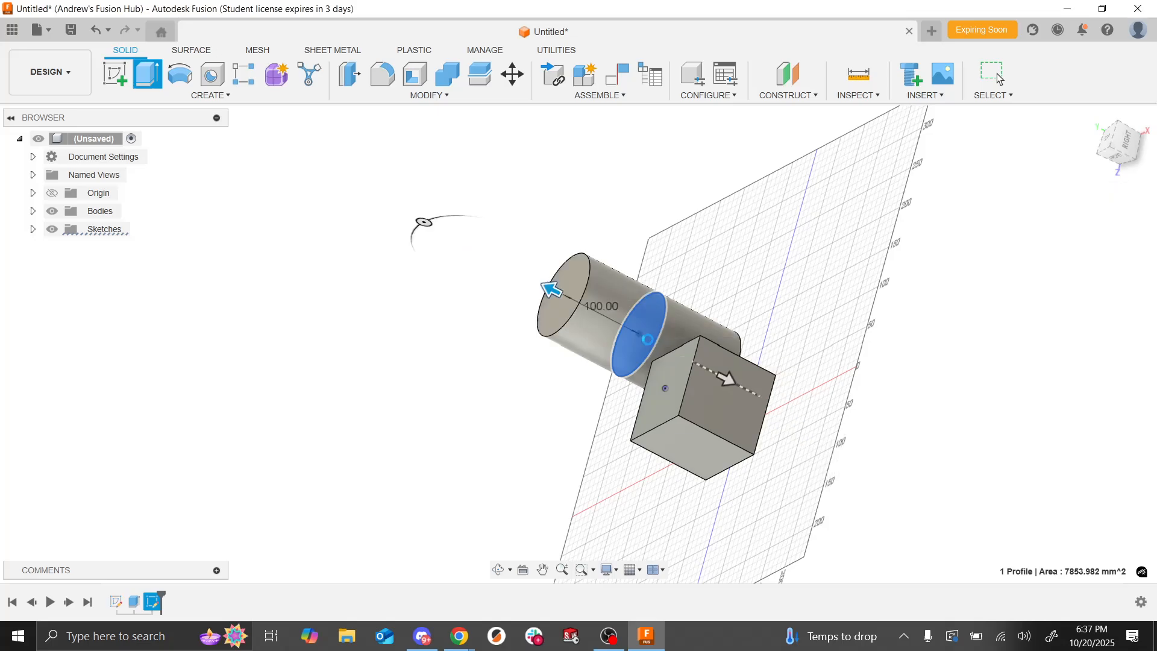
middle_click_drag(647, 339, 820, 328, "shift")
mouse_move(1087, 327)
middle_mouse_down("shift")
mouse_move(1125, 299)
mouse_move(1117, 306)
middle_mouse_up("shift")
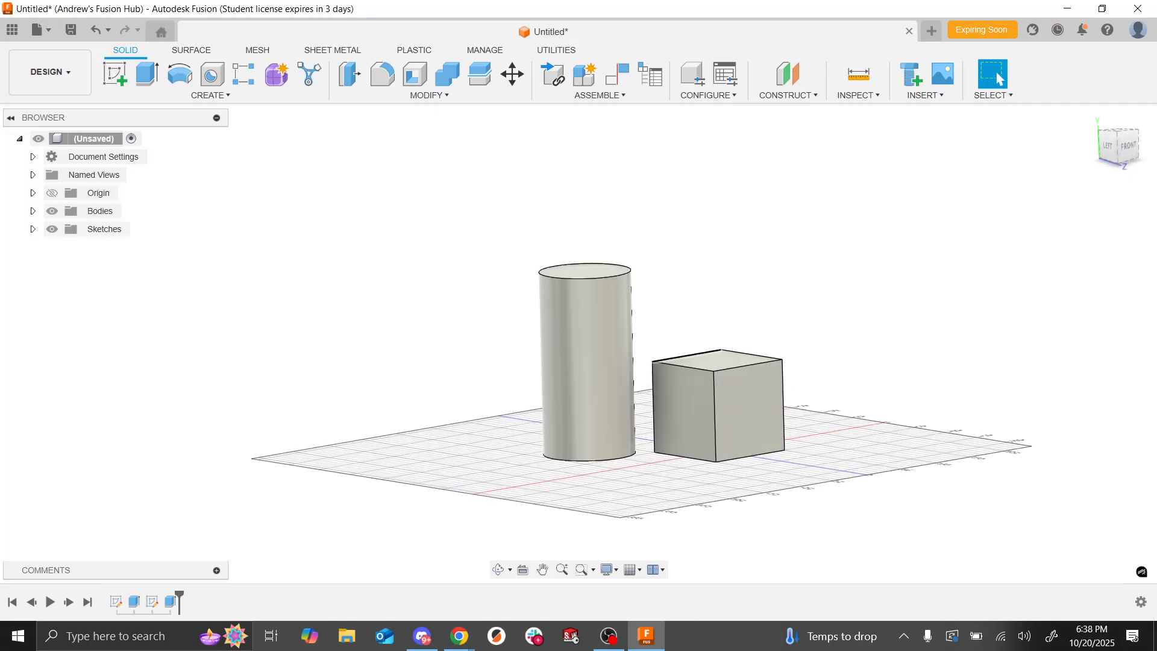
Step: Highlight the circle's sketch to inspect its plane within the cylinder, and switch to the assignment slide
left_click(153, 608)
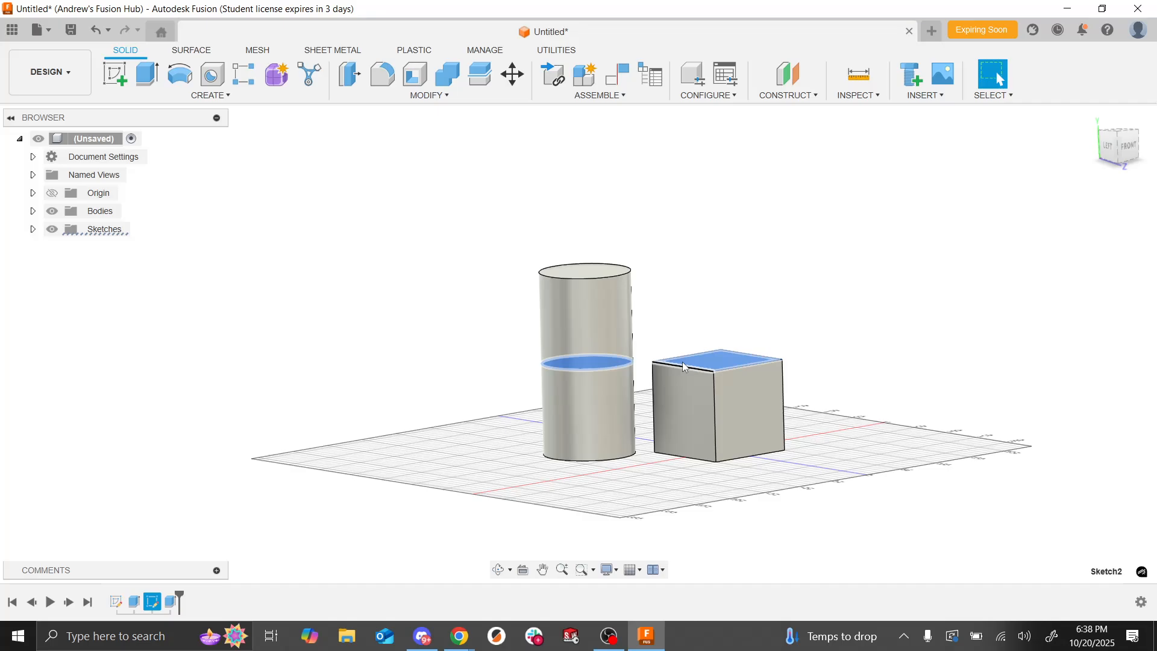
left_click(981, 407)
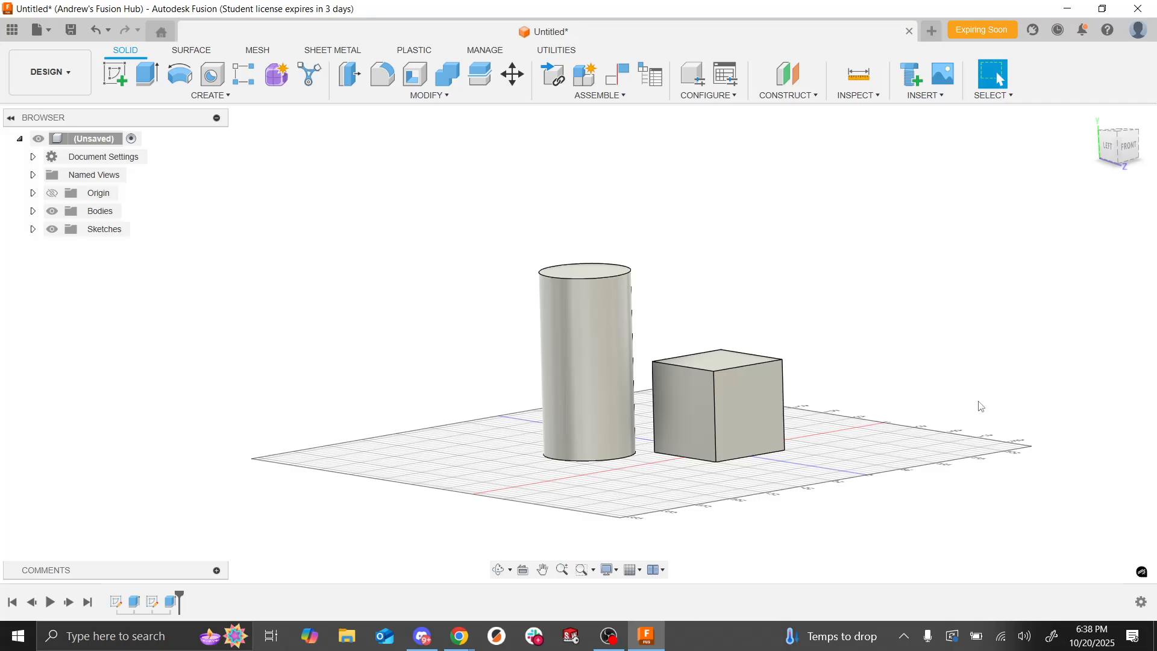
middle_click_drag(982, 406, 979, 404, "shift")
key("alt+Tab")
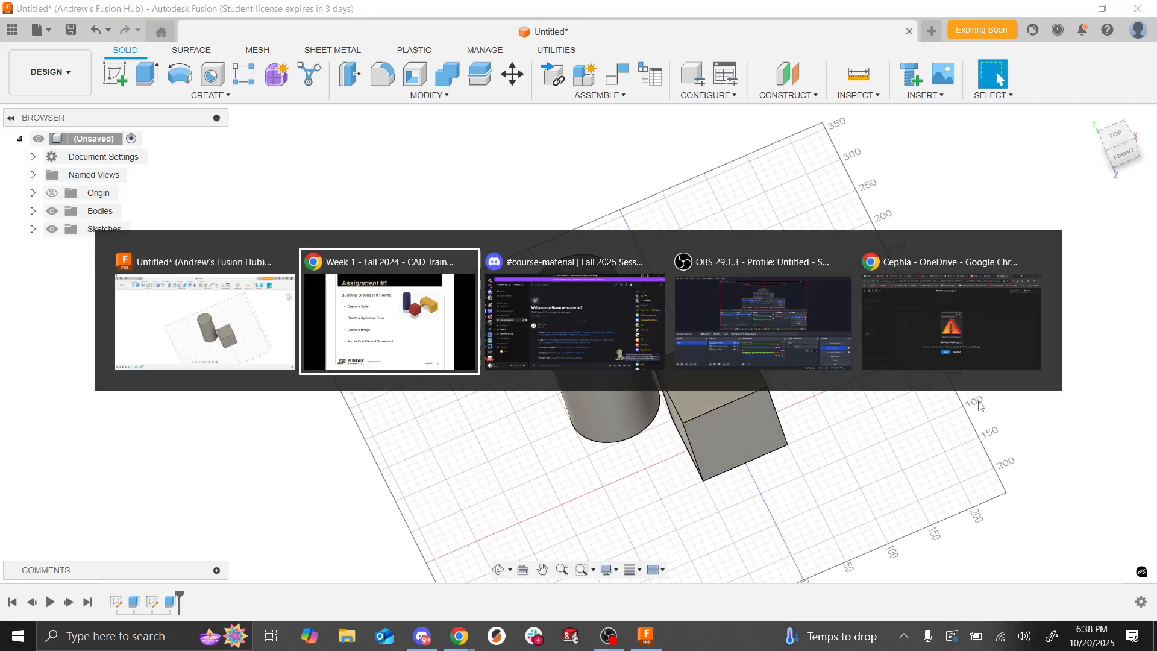
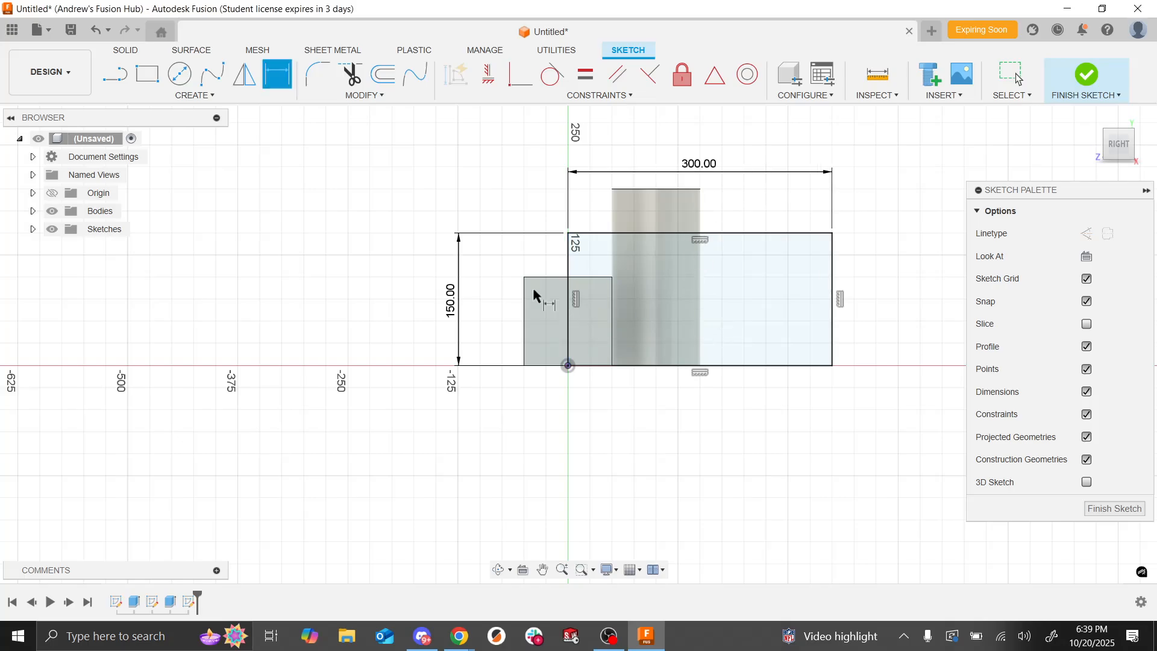
Step: Check the bridge on the assignment slide, and draw a circle about 170 mm in diameter centered on the midpoint of the rectangle's bottom edge
key("alt+Tab")
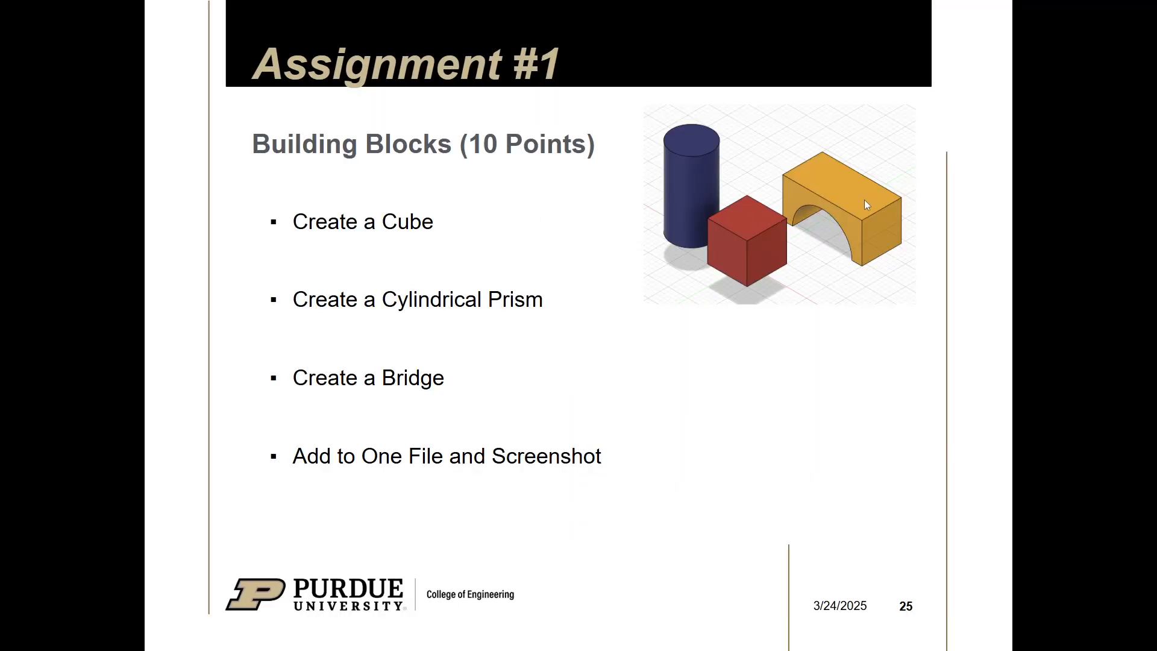
key("alt+Tab")
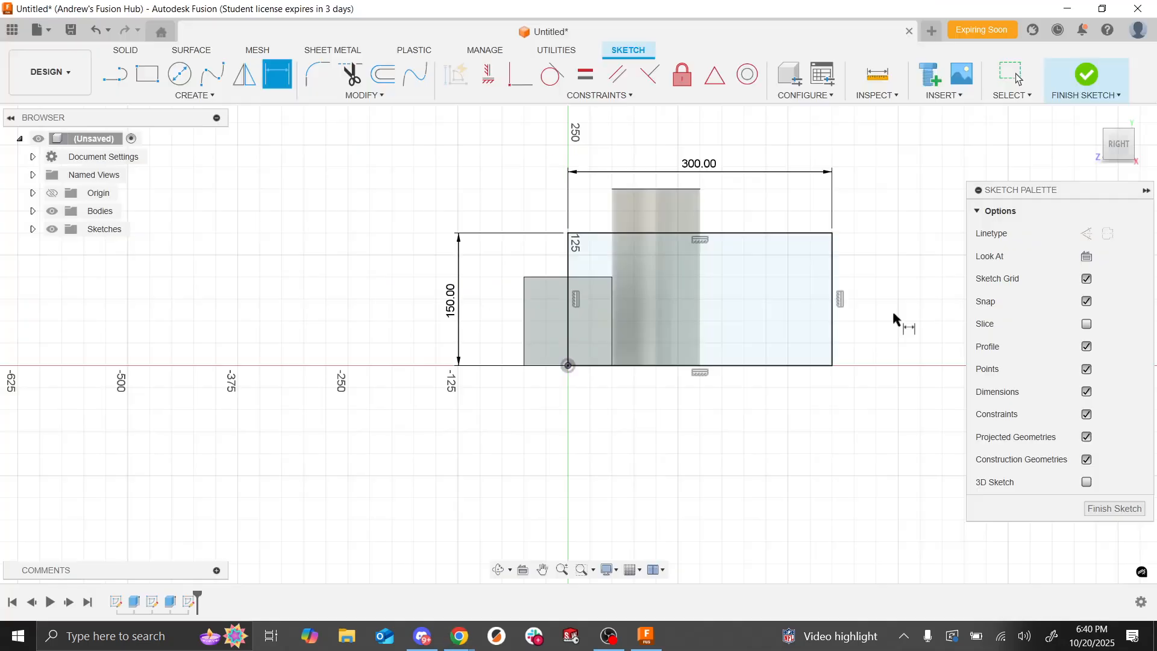
left_click(175, 77)
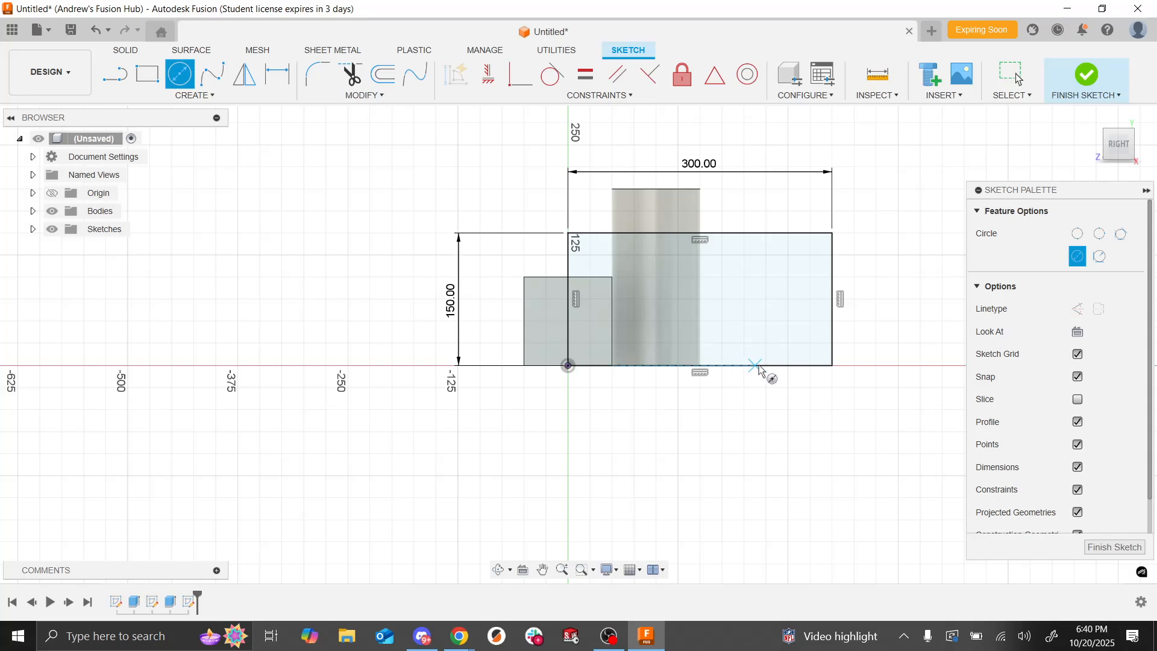
left_click(700, 365)
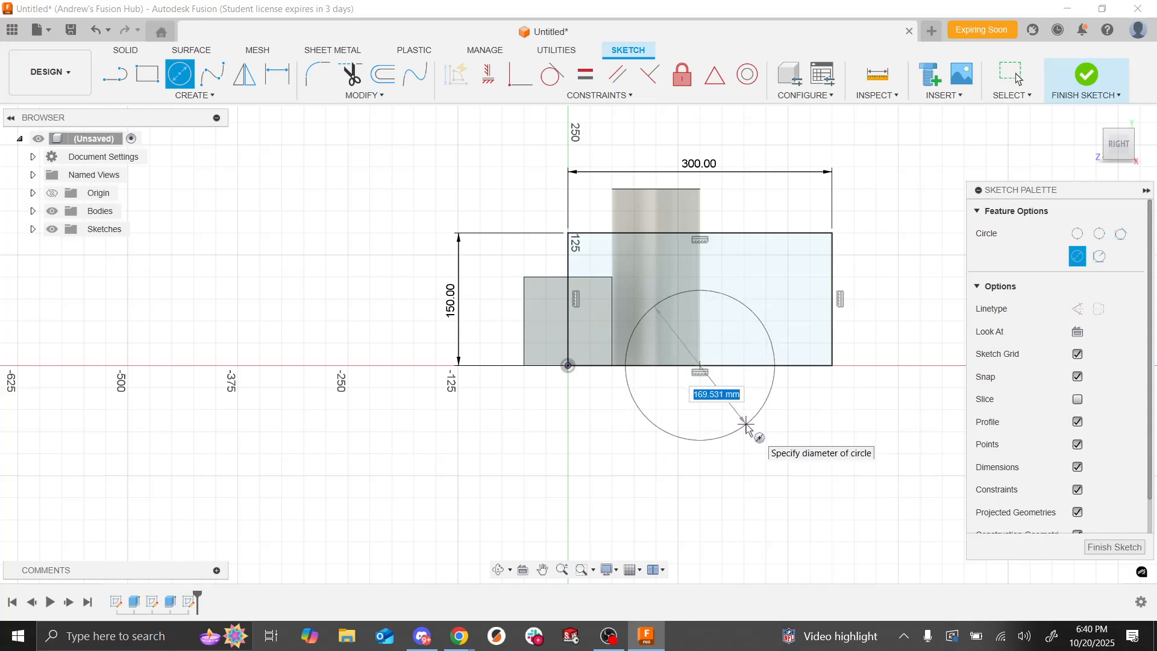
left_click(746, 426)
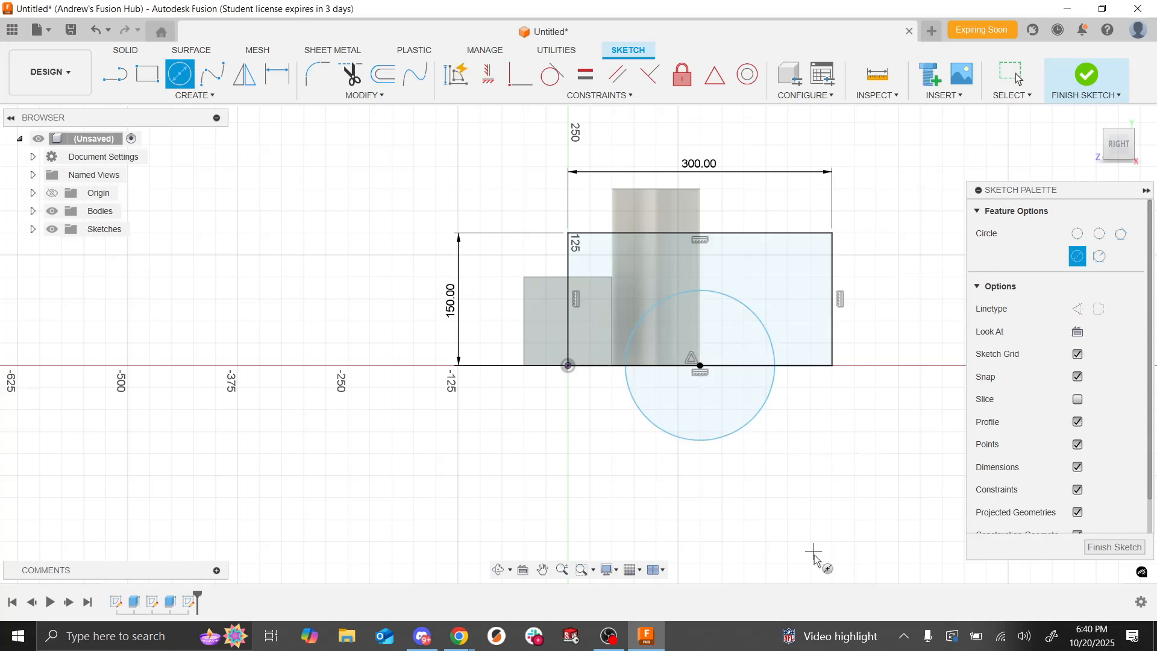
key("Escape")
Step: Dimension the circle's diameter at 170 mm and move the dimension label clear of the profile
key("d")
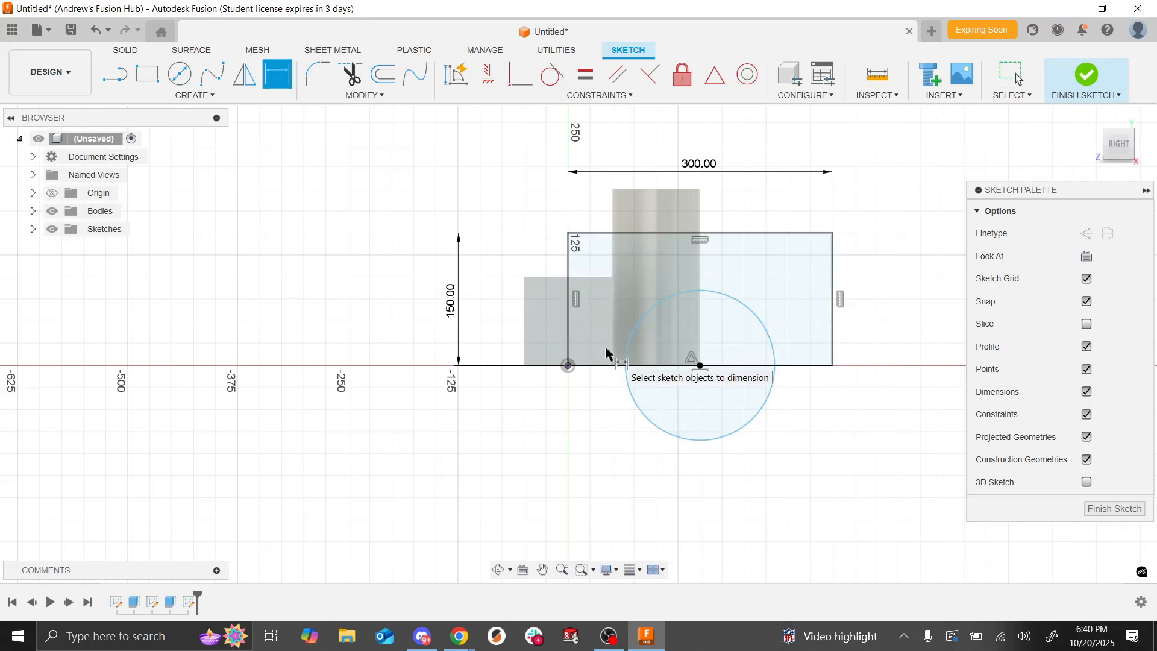
left_click(635, 396)
left_click(577, 476)
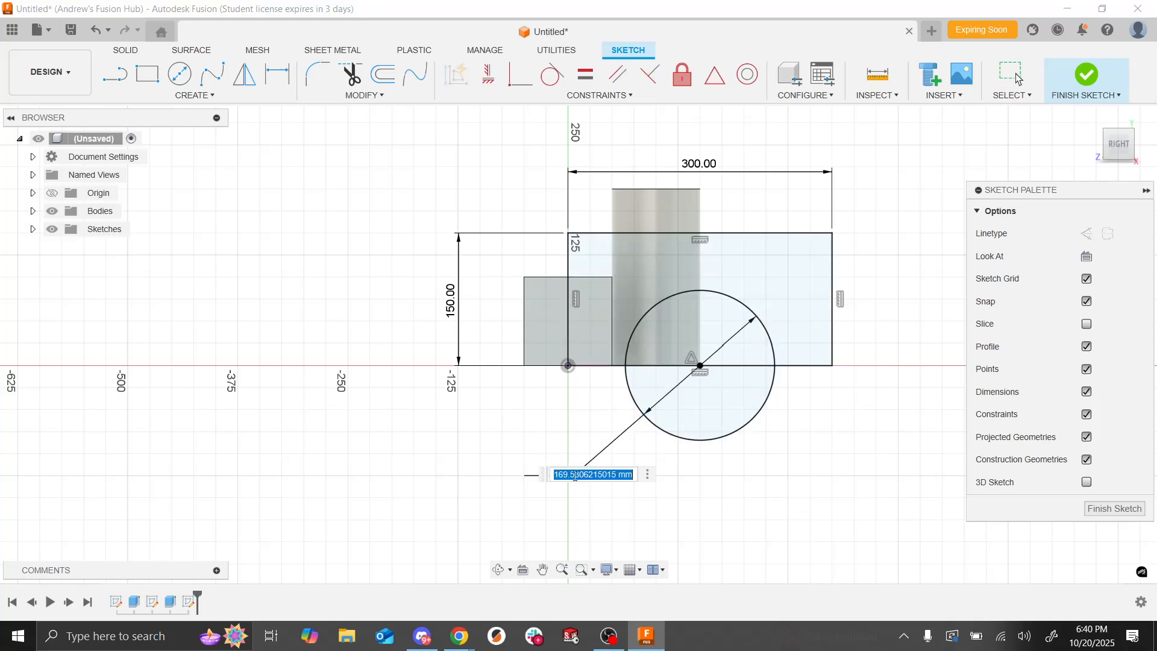
type("170")
key("Return")
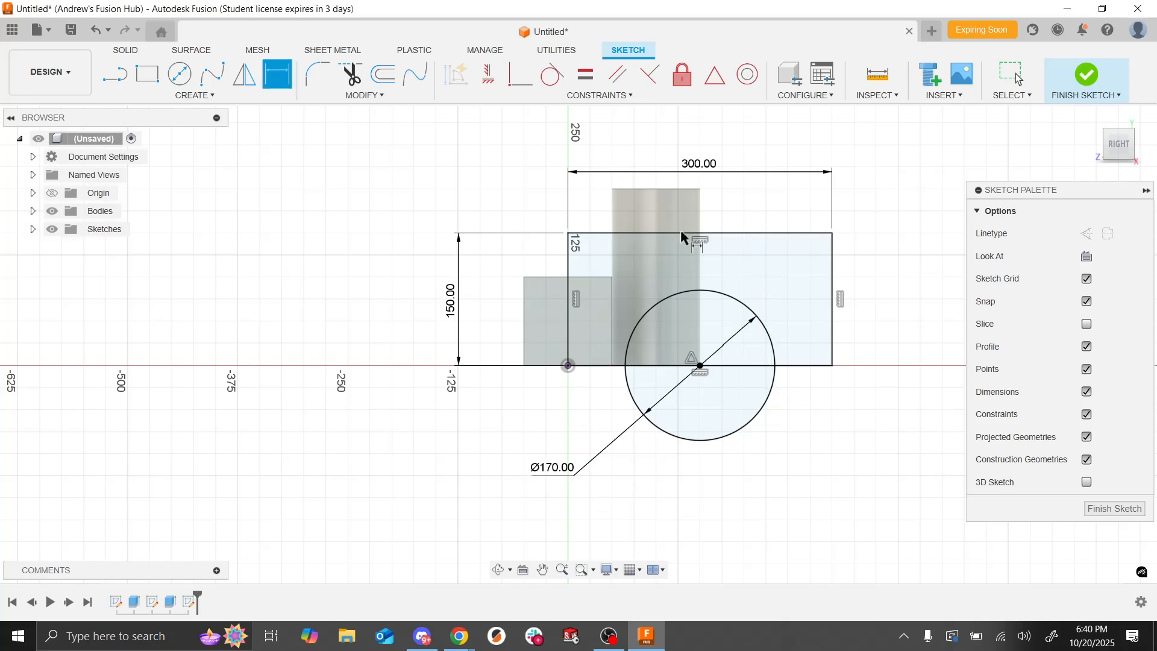
key("Escape")
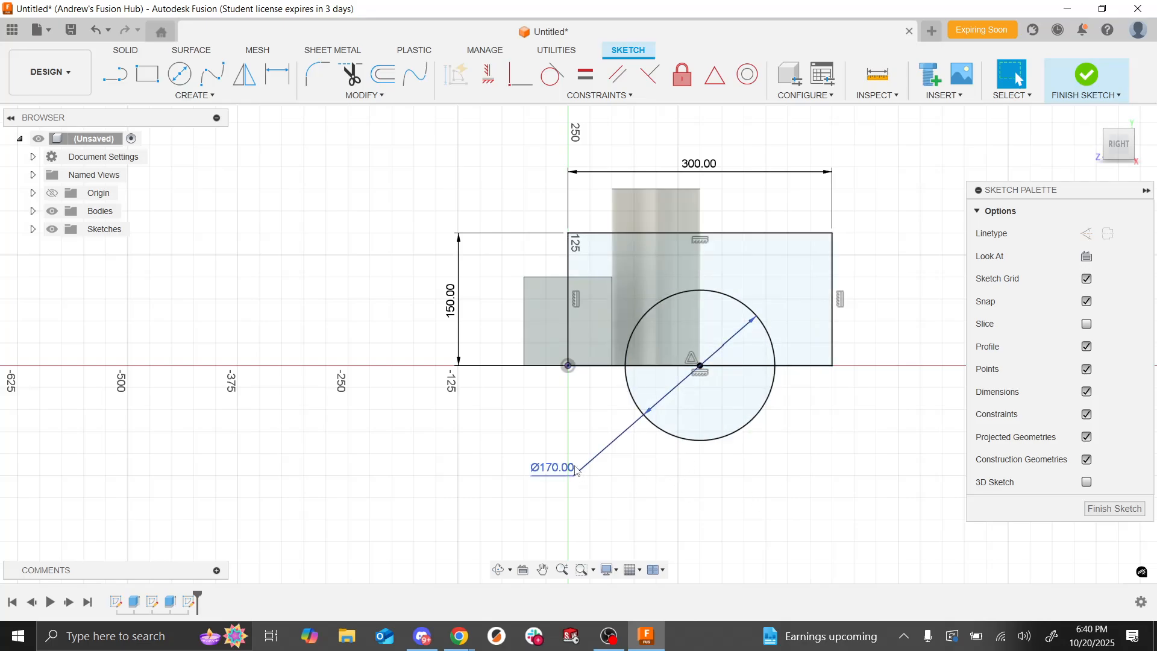
left_click_drag(576, 471, 515, 413)
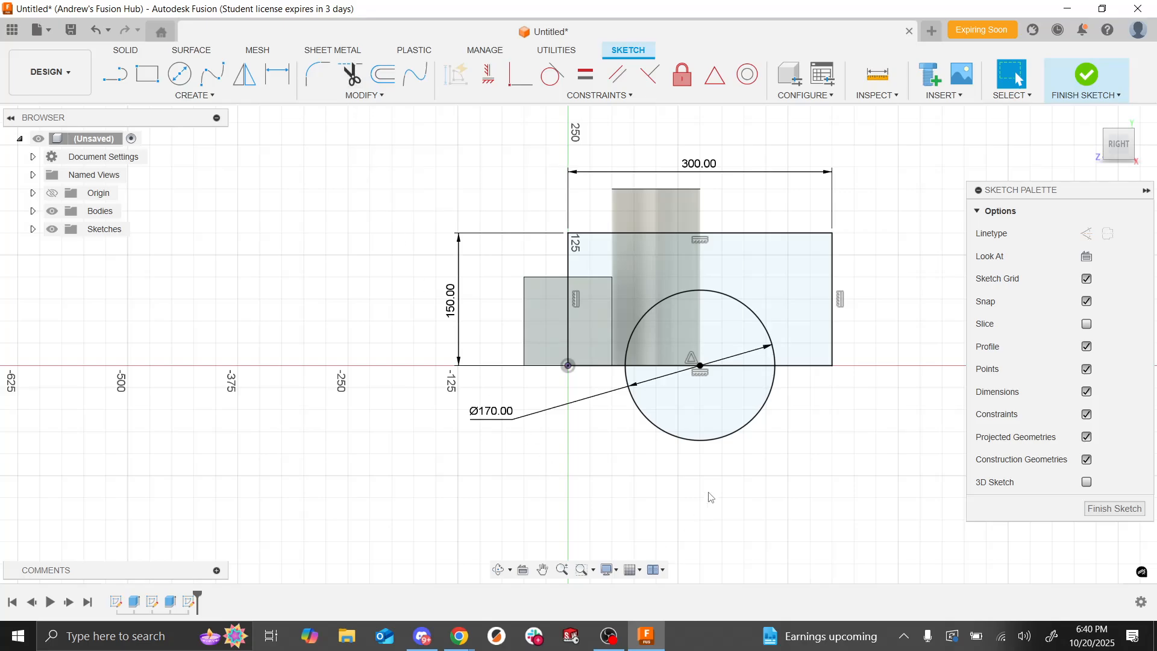
Step: Trim away the circle's lower half and the part of the rectangle's bottom edge inside the arch
key("t")
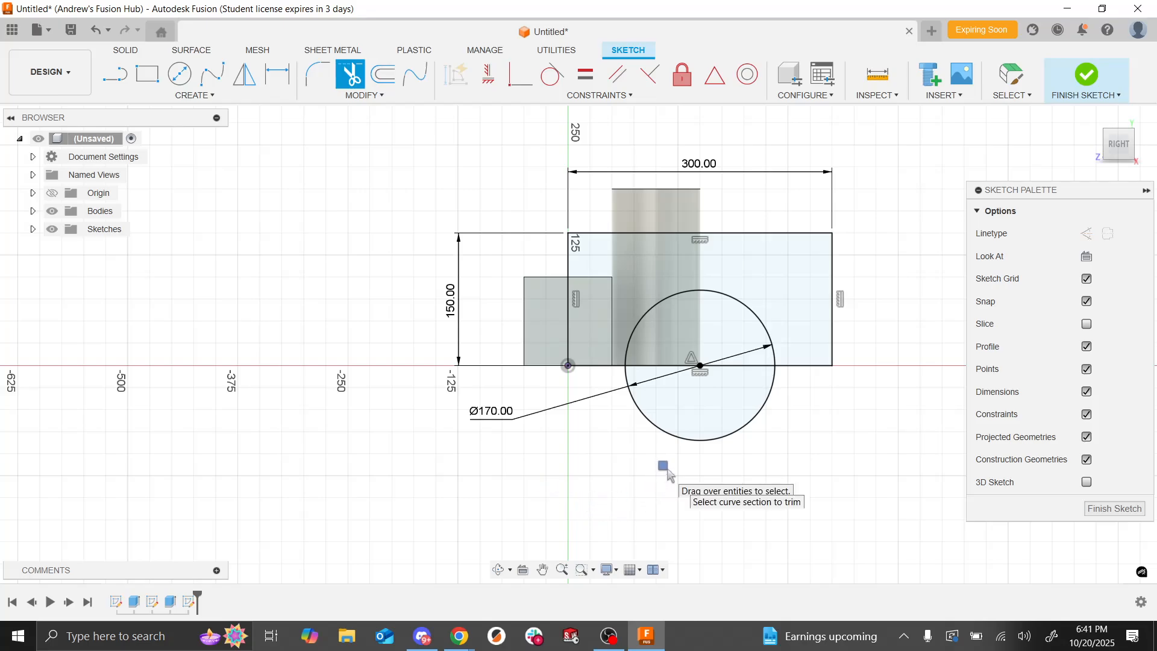
left_click(676, 435)
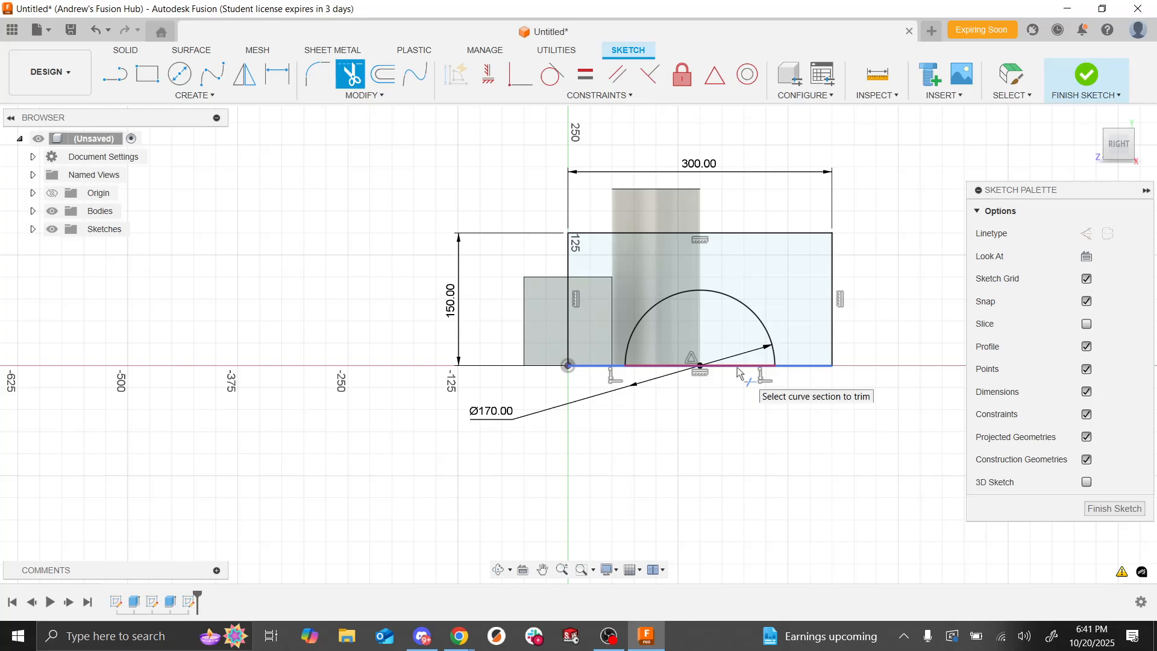
left_click(738, 369)
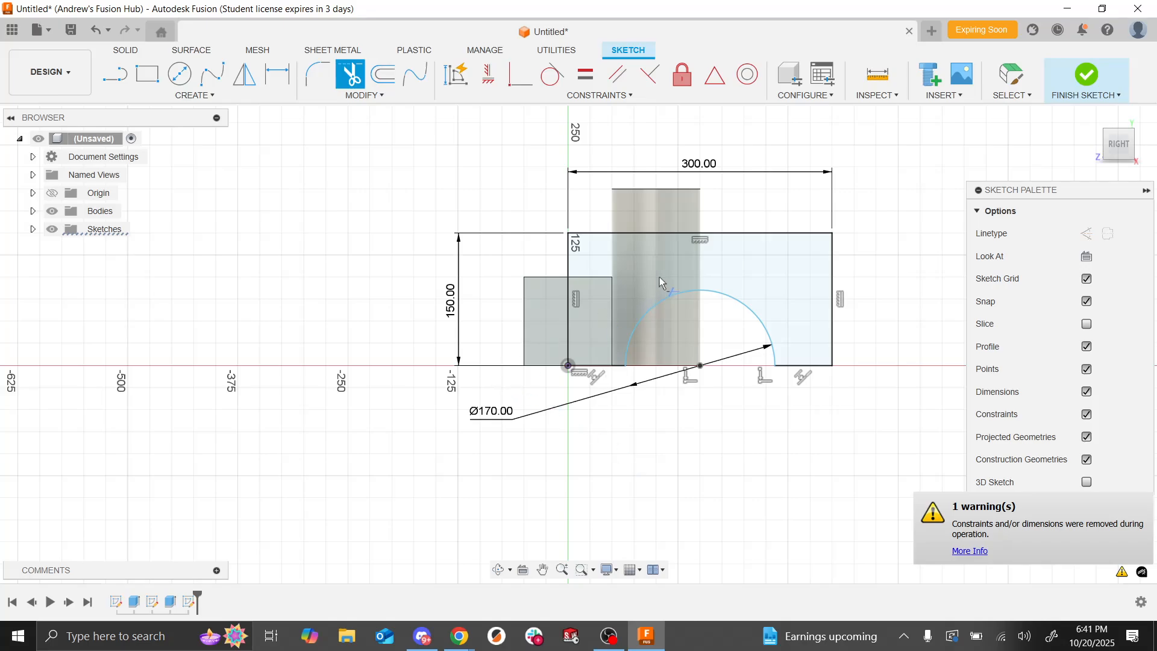
key("Escape")
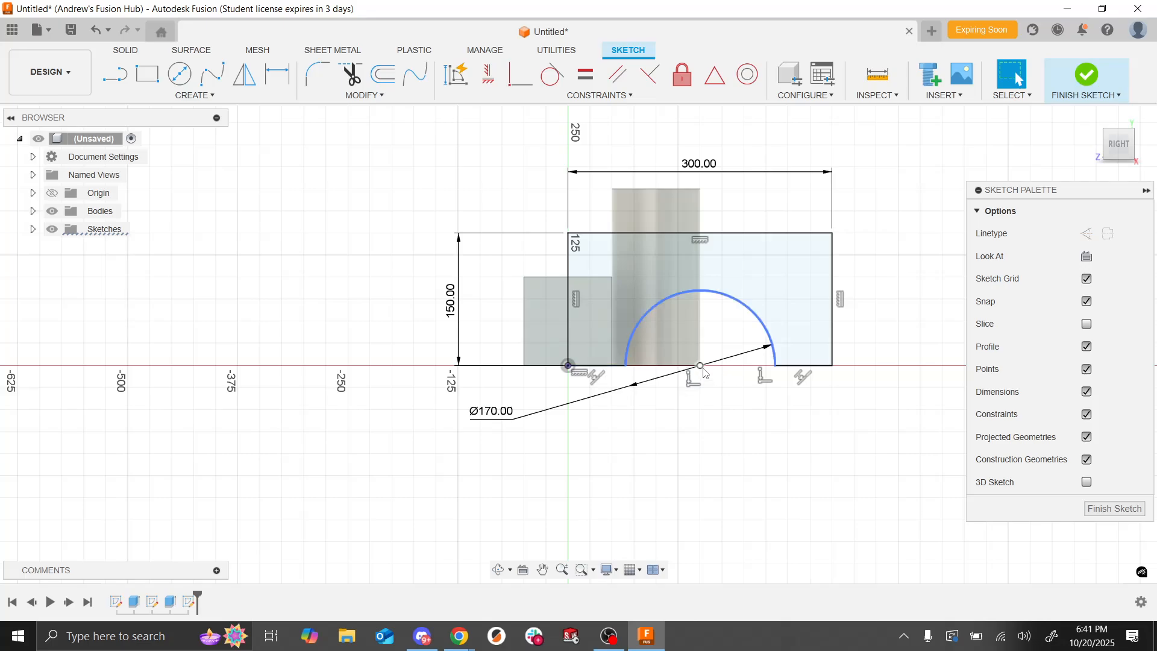
Step: Reposition the diameter dimension below the arch, and center the arch with an Equal constraint between the two remaining bottom edge segments
left_click_drag(700, 367, 708, 401)
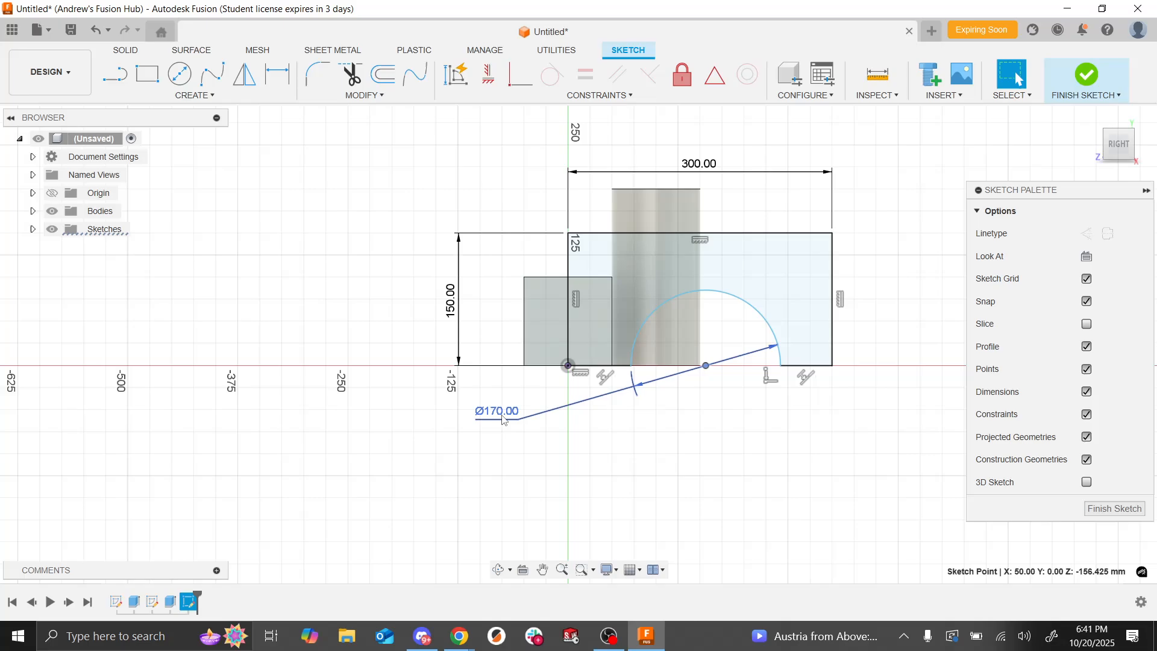
left_click_drag(504, 412, 647, 443)
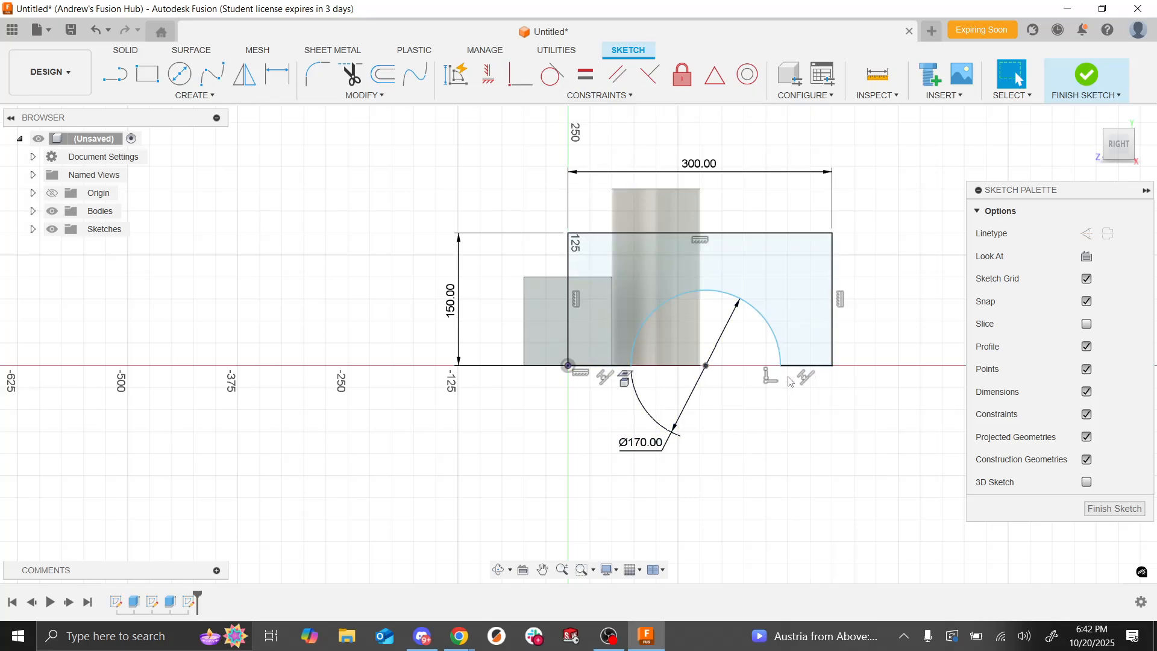
left_click(587, 80)
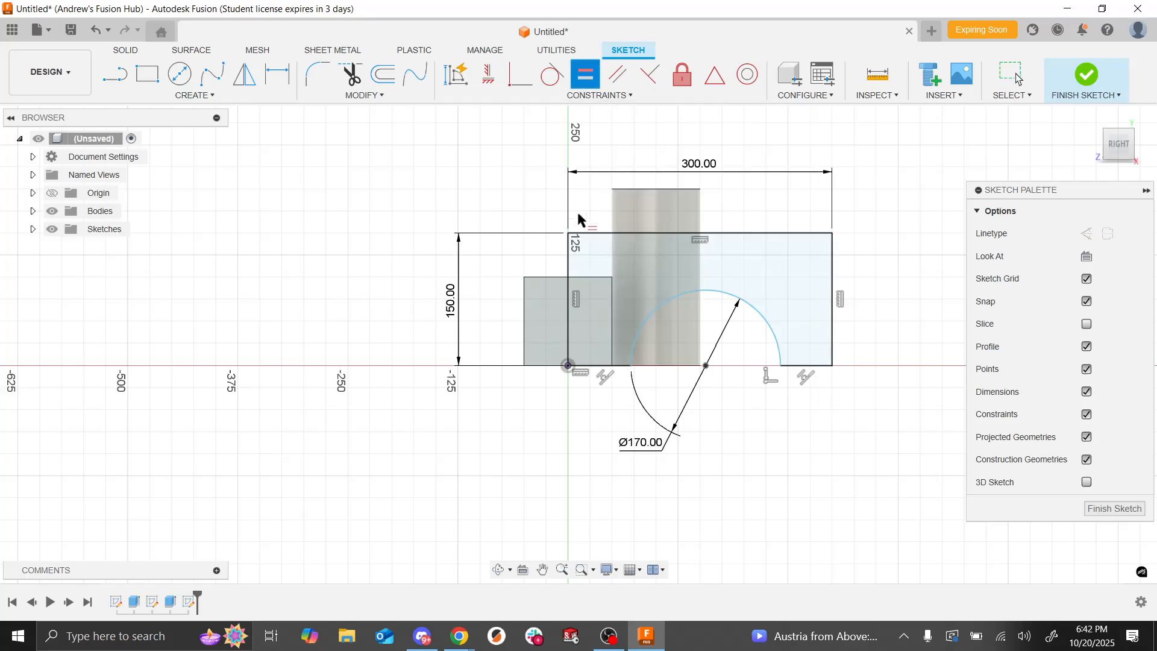
left_click(601, 366)
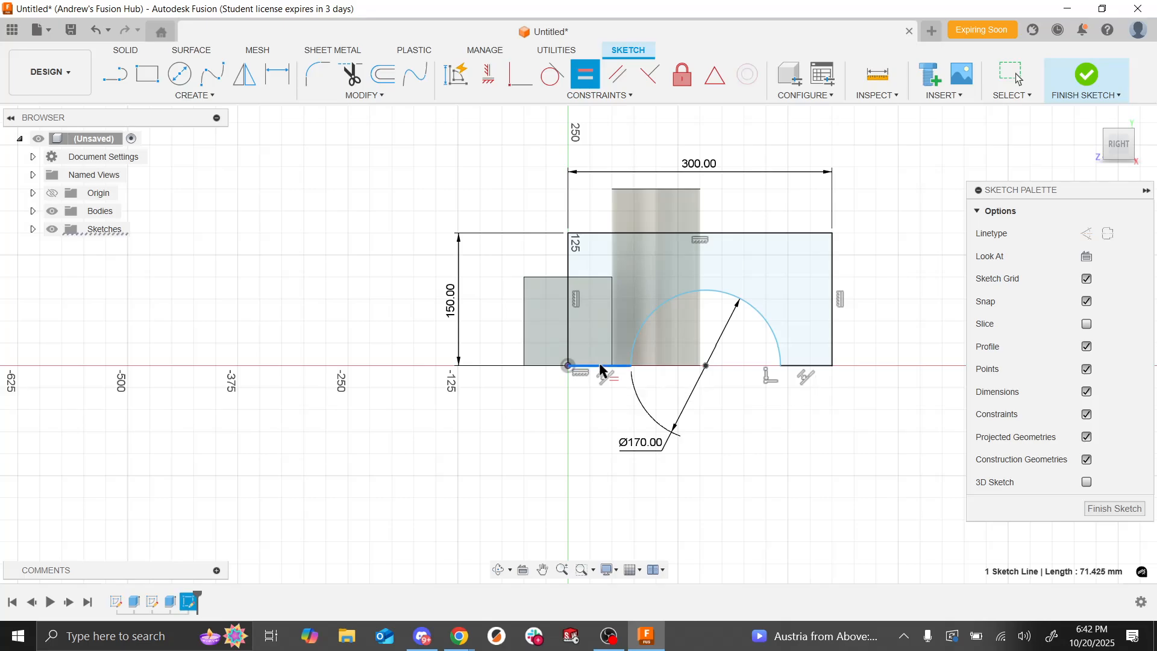
left_click(815, 366)
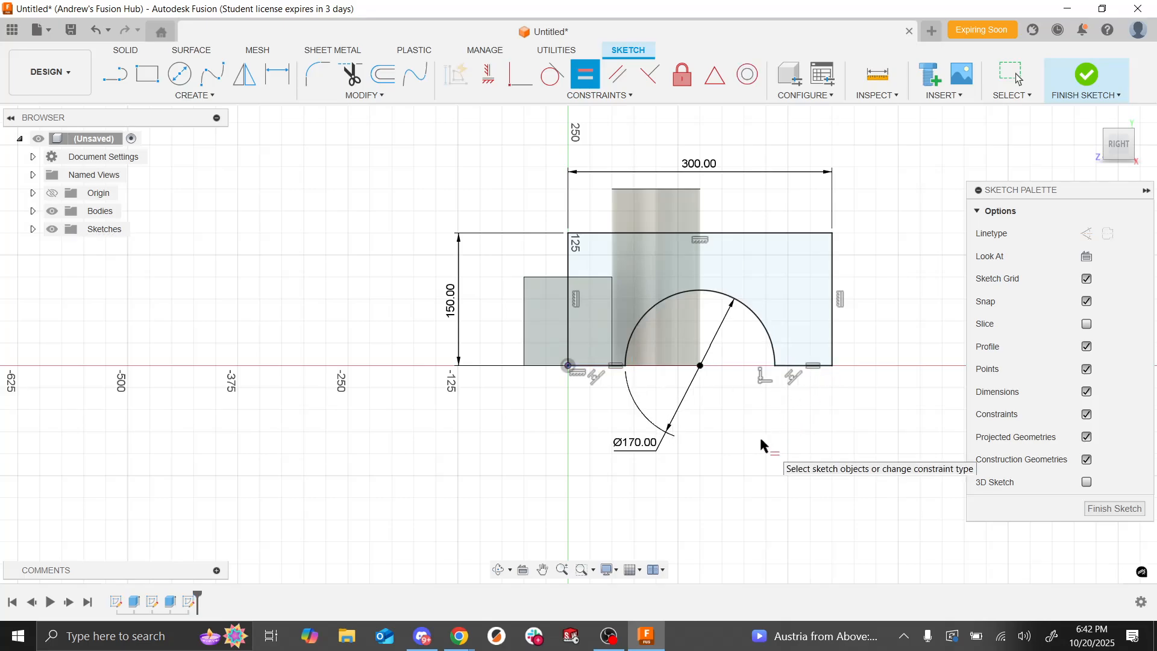
key("Escape")
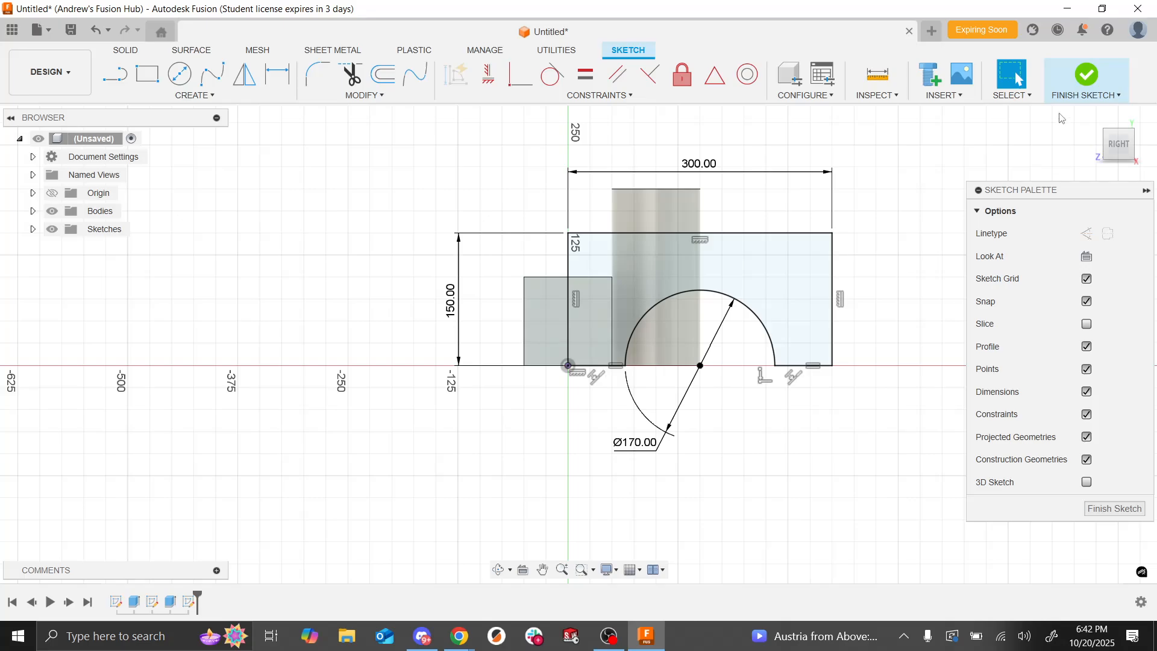
Step: Finish the sketch and set up an extrusion of both bridge profile regions, starting at a 20 mm offset from the profile plane
left_click(1087, 77)
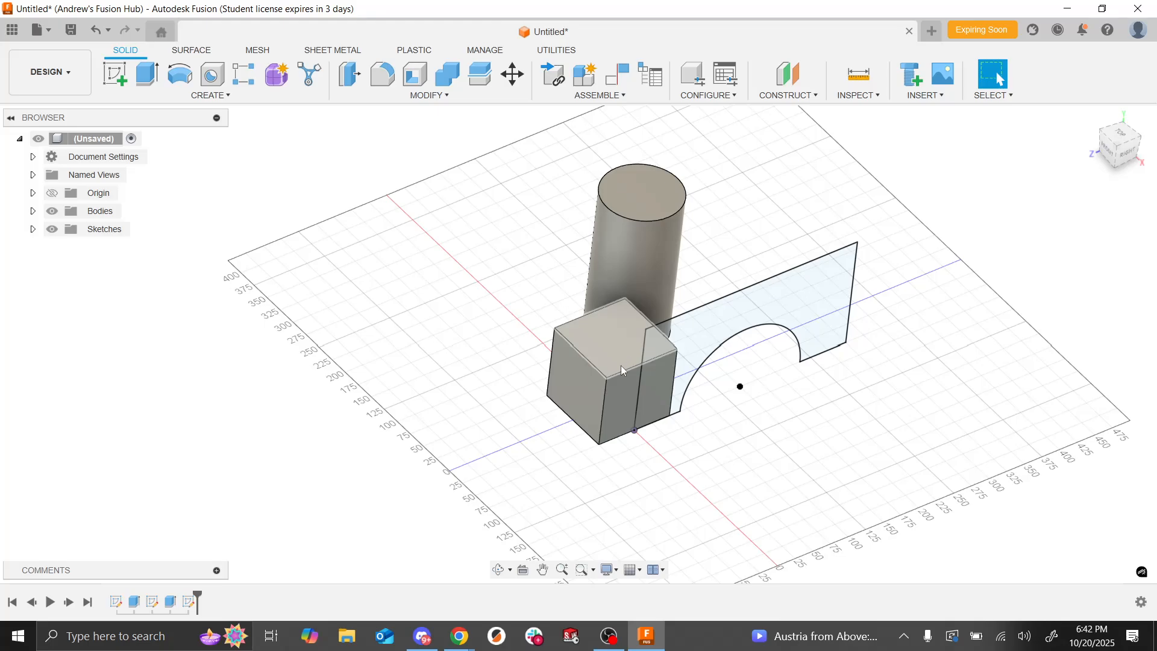
left_click(147, 73)
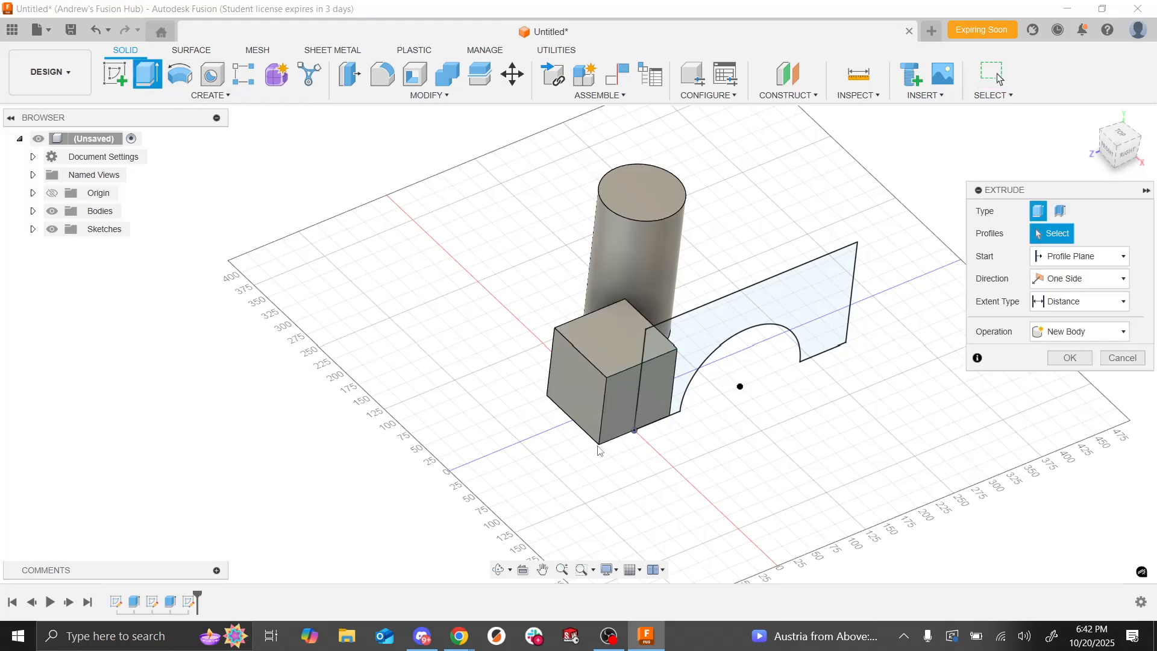
left_click(669, 397)
left_click(668, 410)
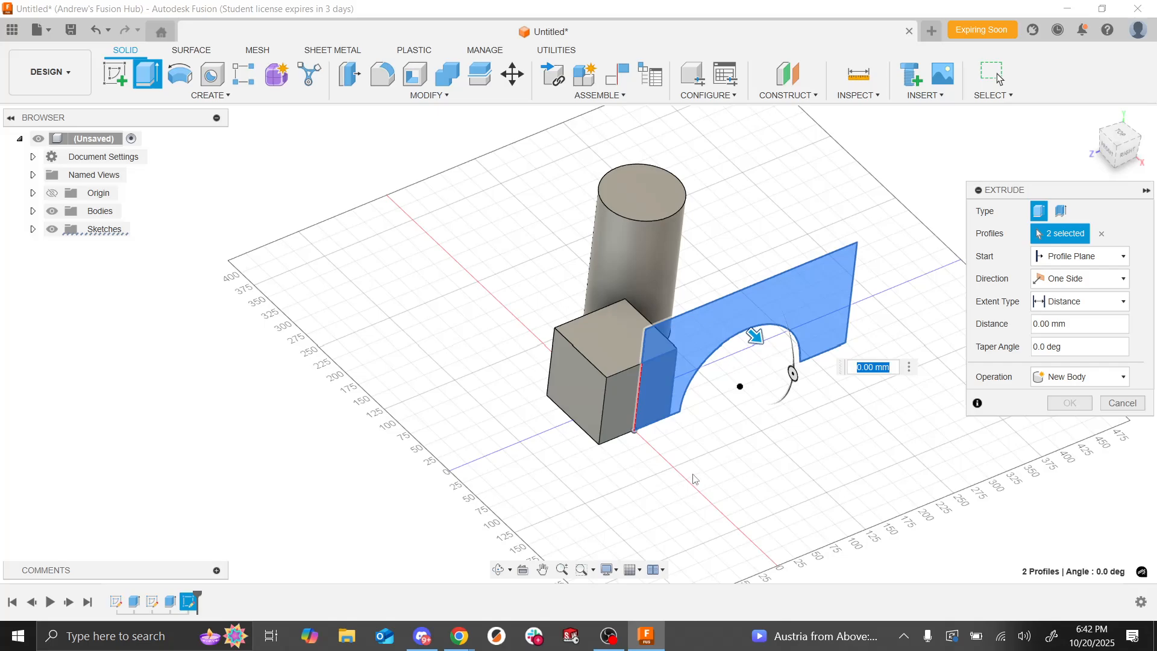
left_click(1078, 261)
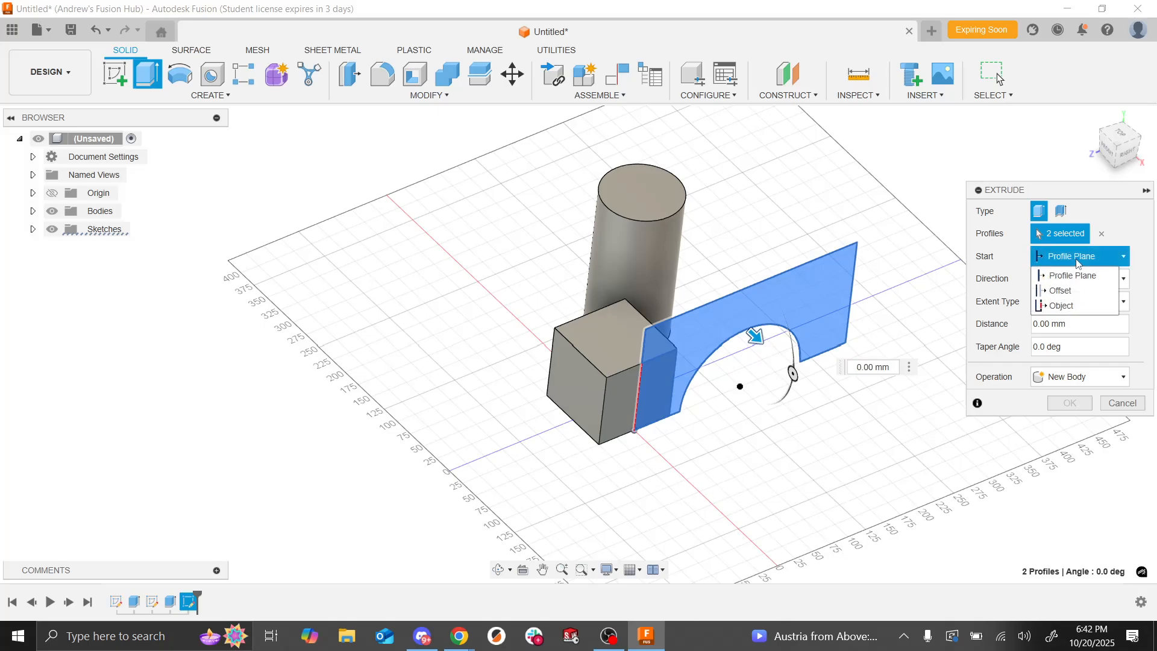
left_click(1075, 291)
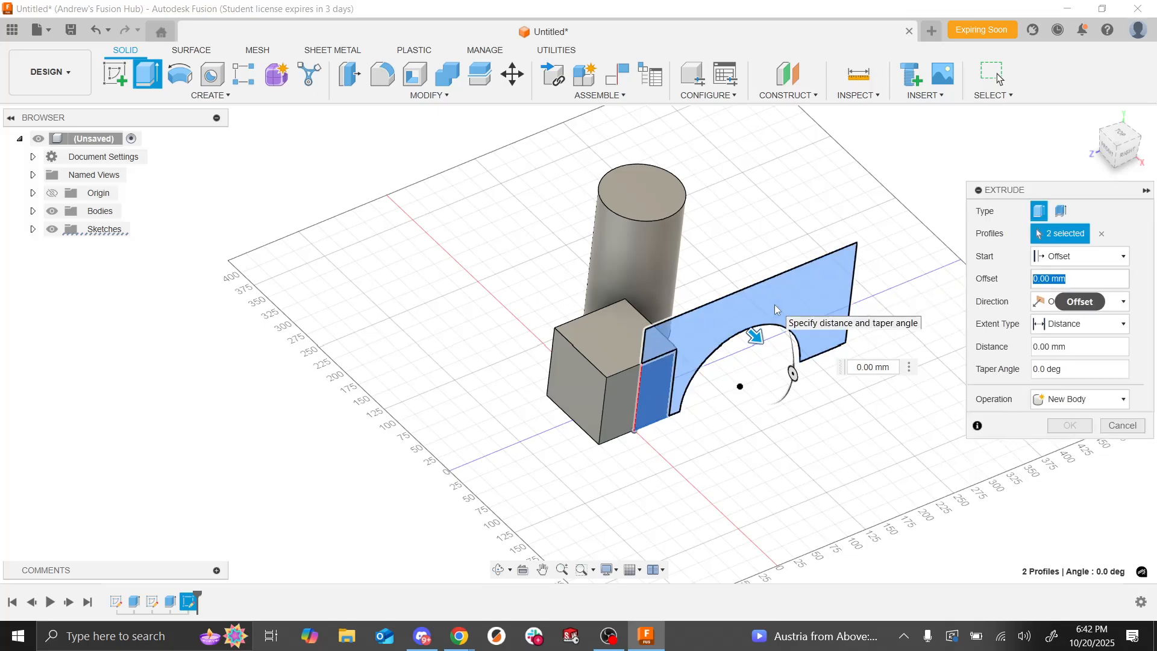
type("20")
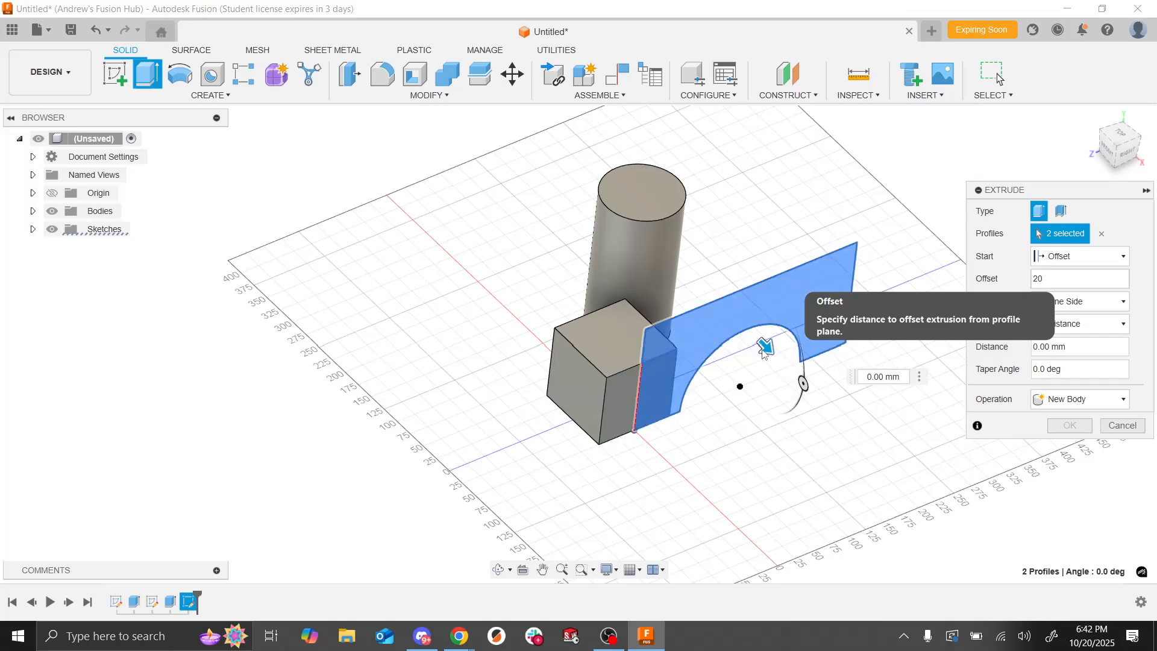
Step: Set the bridge's extrusion distance to 100 mm on one side and create it as a new body
left_click(1086, 339)
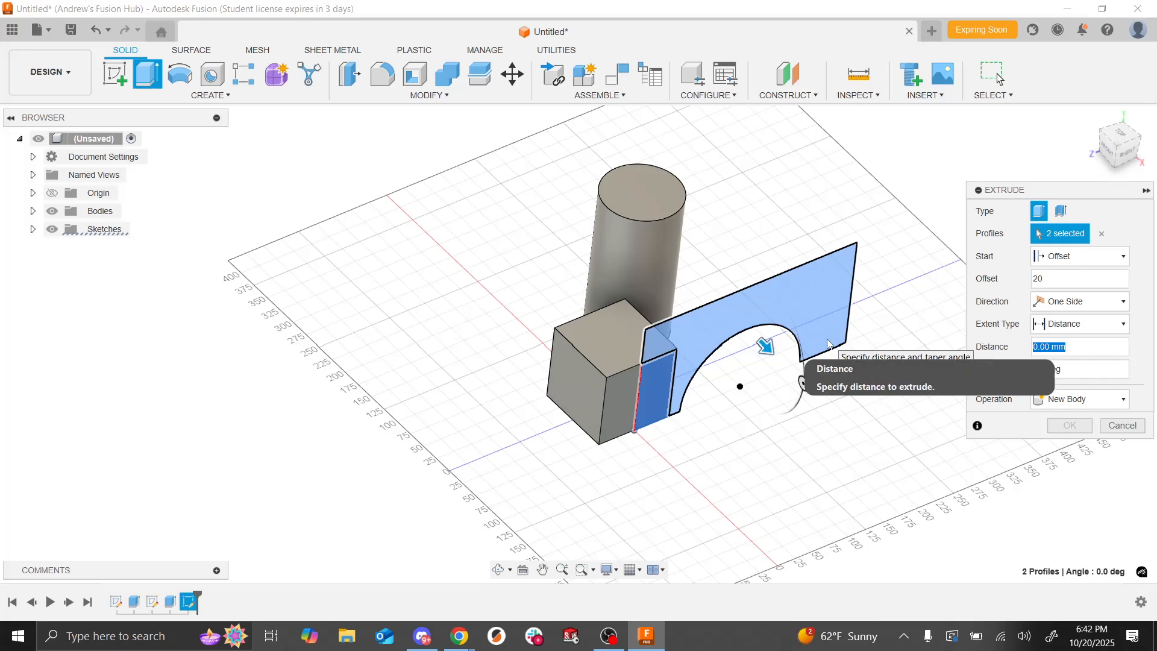
type("80")
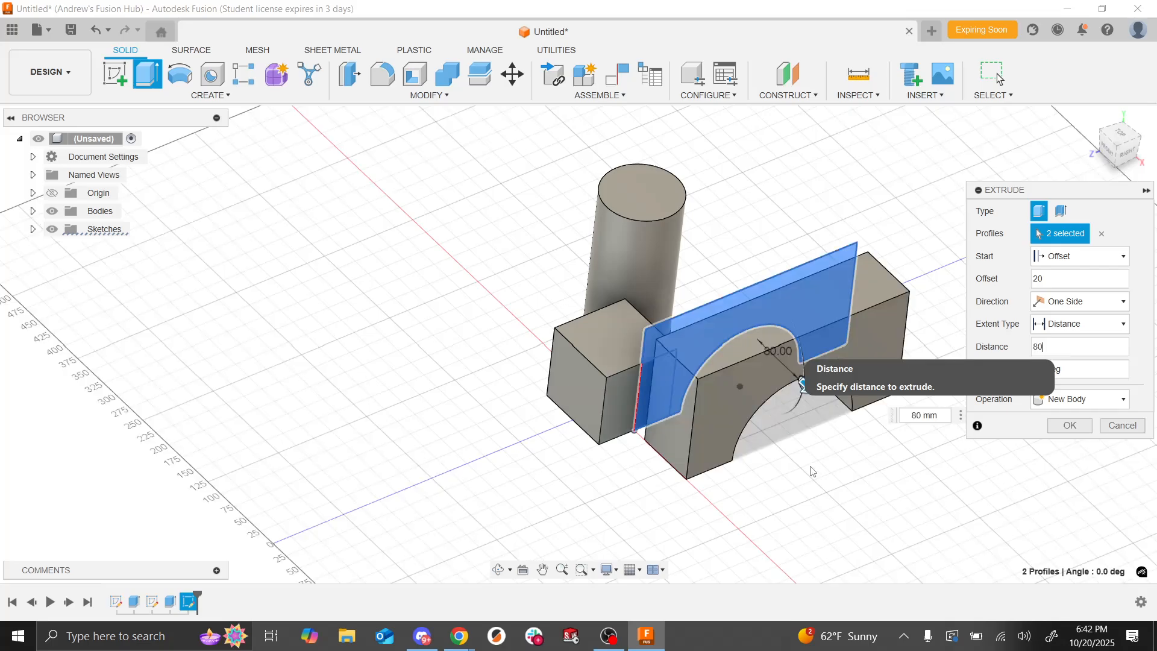
key("BackSpace")
key("BackSpace")
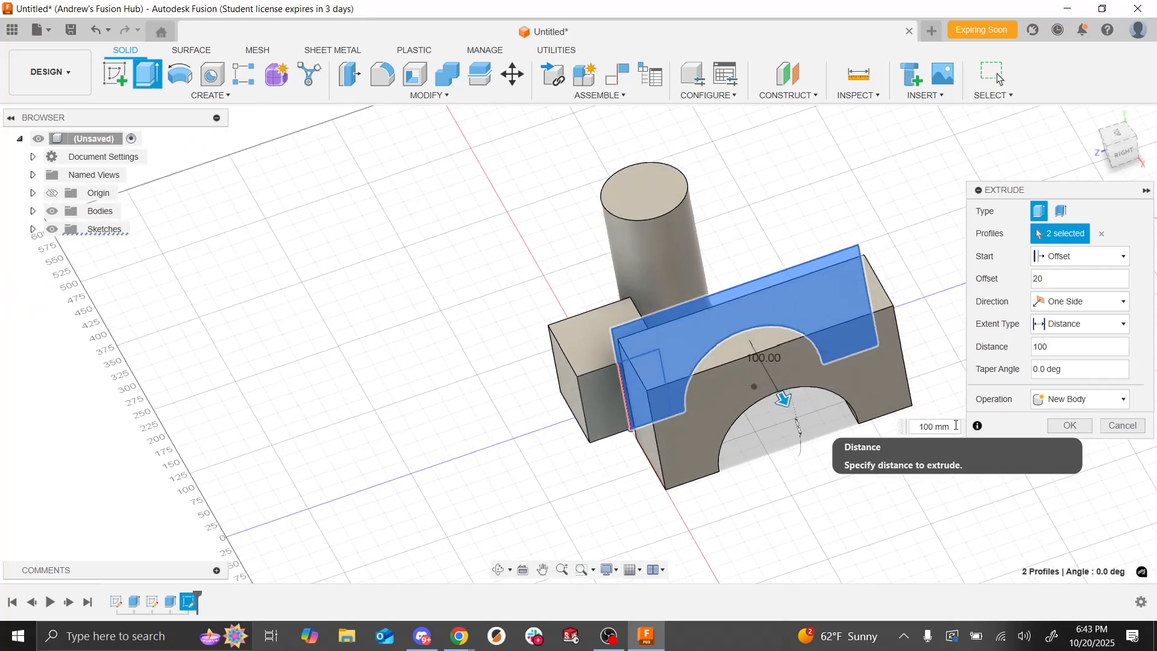
left_click(1070, 426)
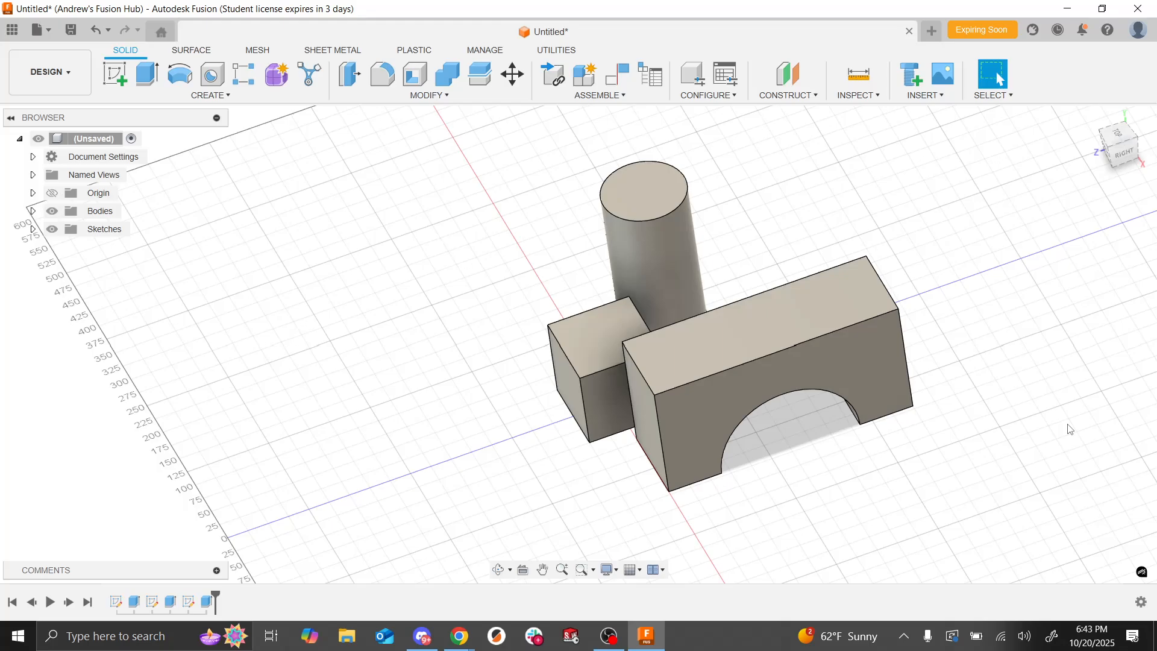
Step: Check the block colors on the Assignment #1 slide, and start the Appearance command for bodies in the Fusion design
key("alt+Tab")
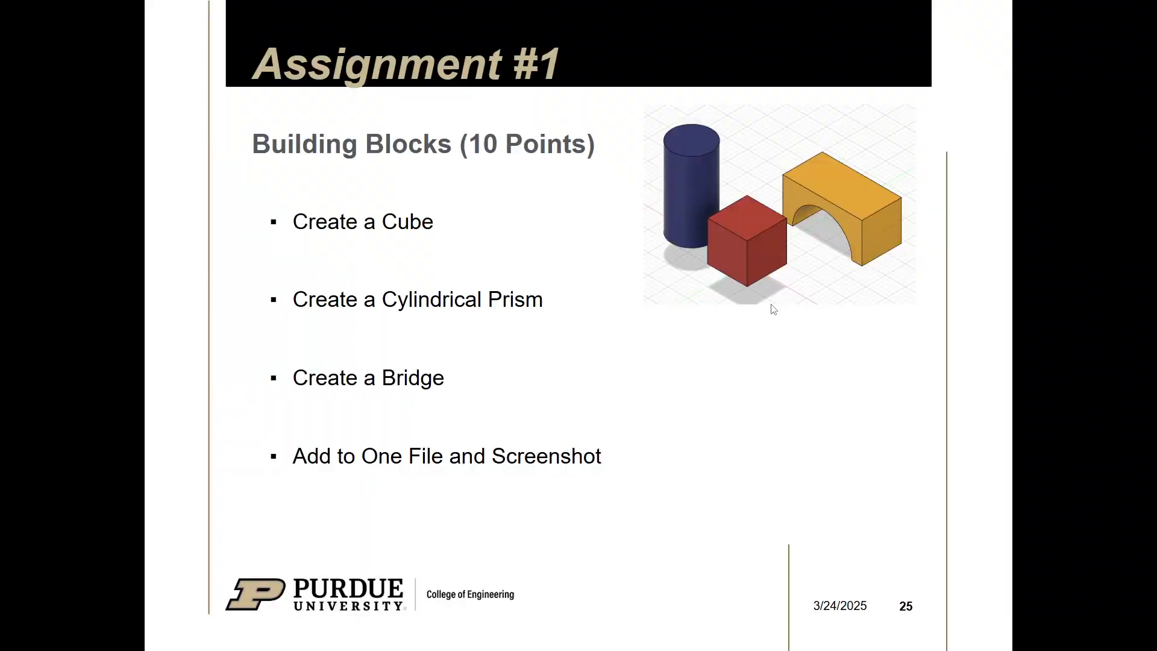
key("alt+Tab")
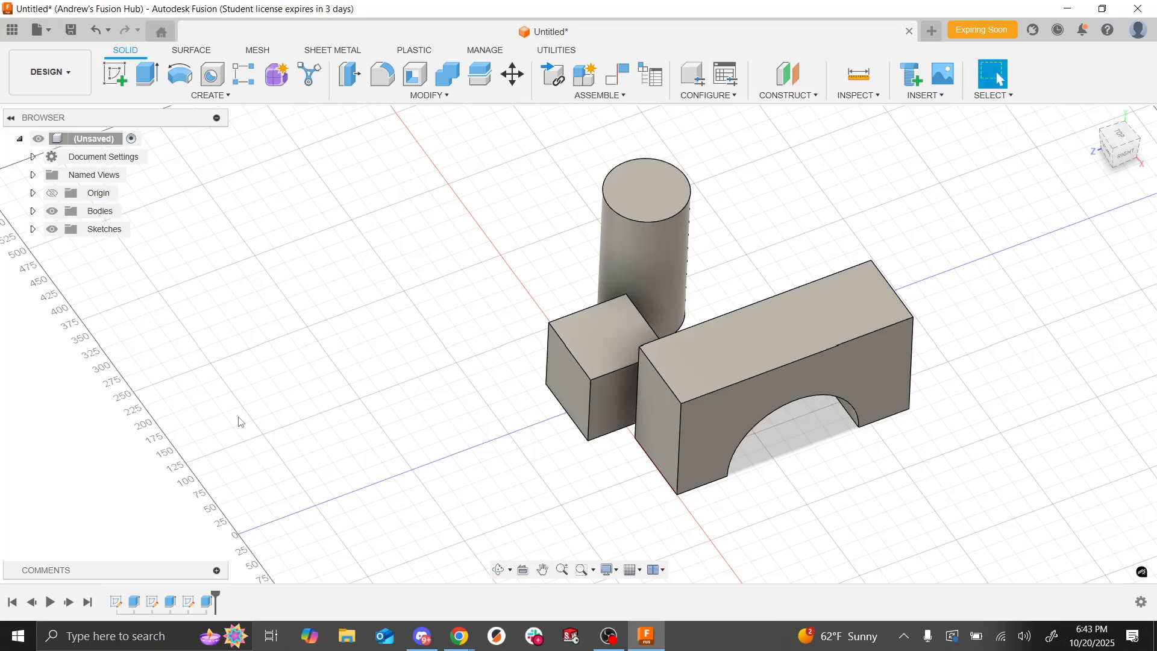
key("a")
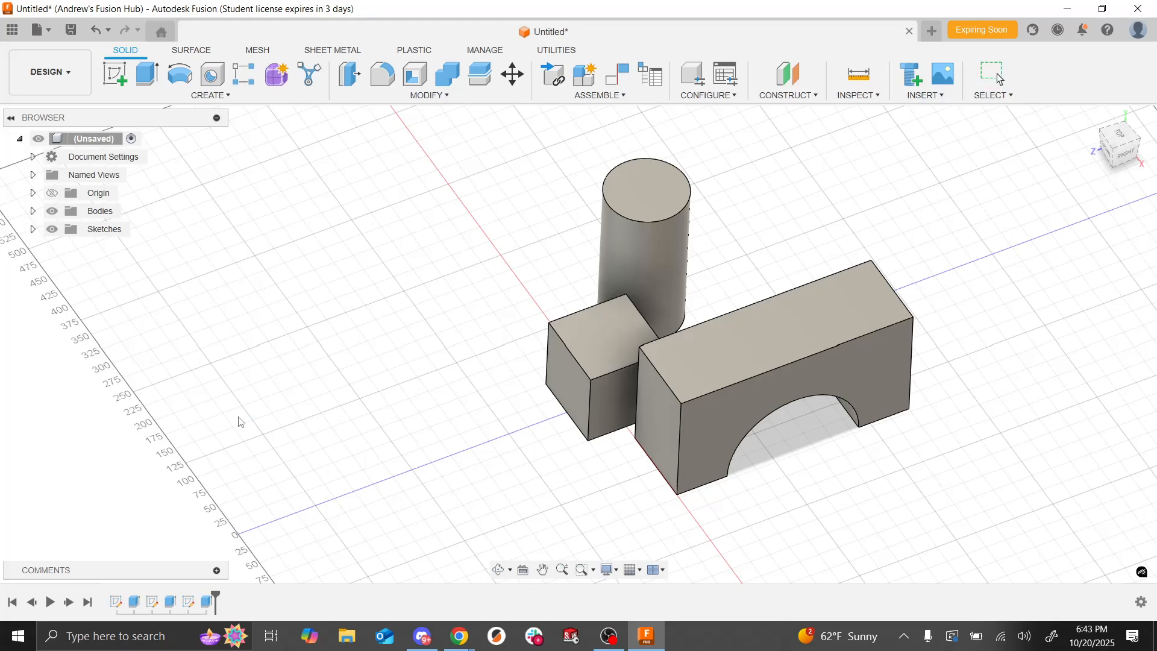
scroll(120, 370, "down", 2)
scroll(121, 371, "down", 3)
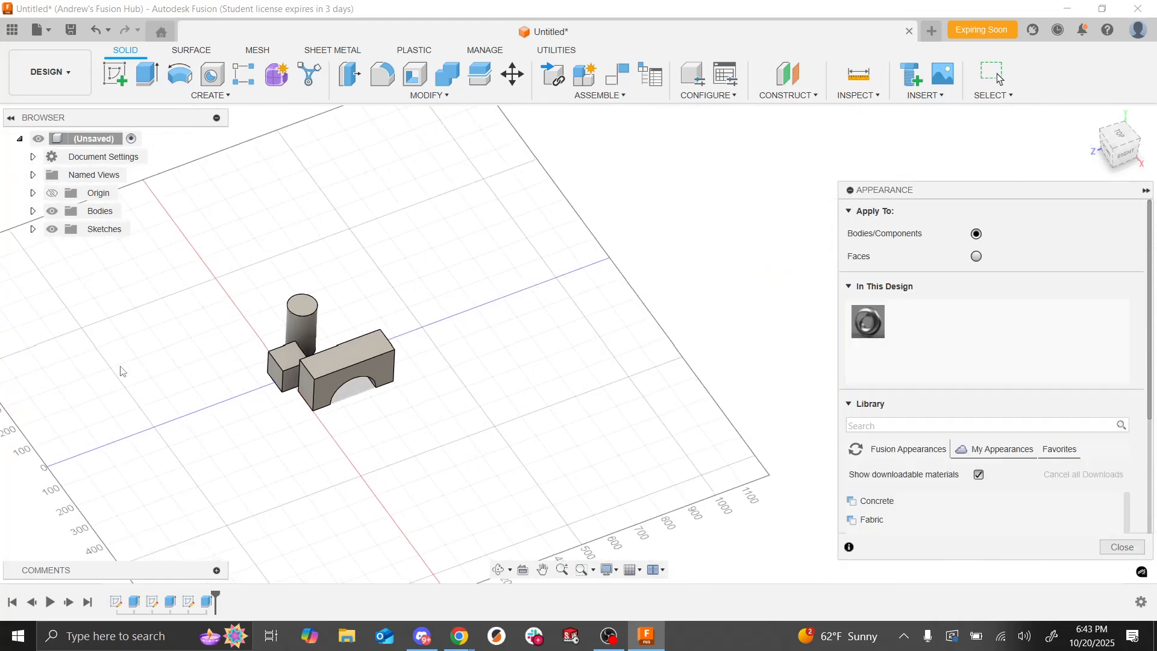
scroll(432, 286, "up", 2)
scroll(432, 482, "up", 1)
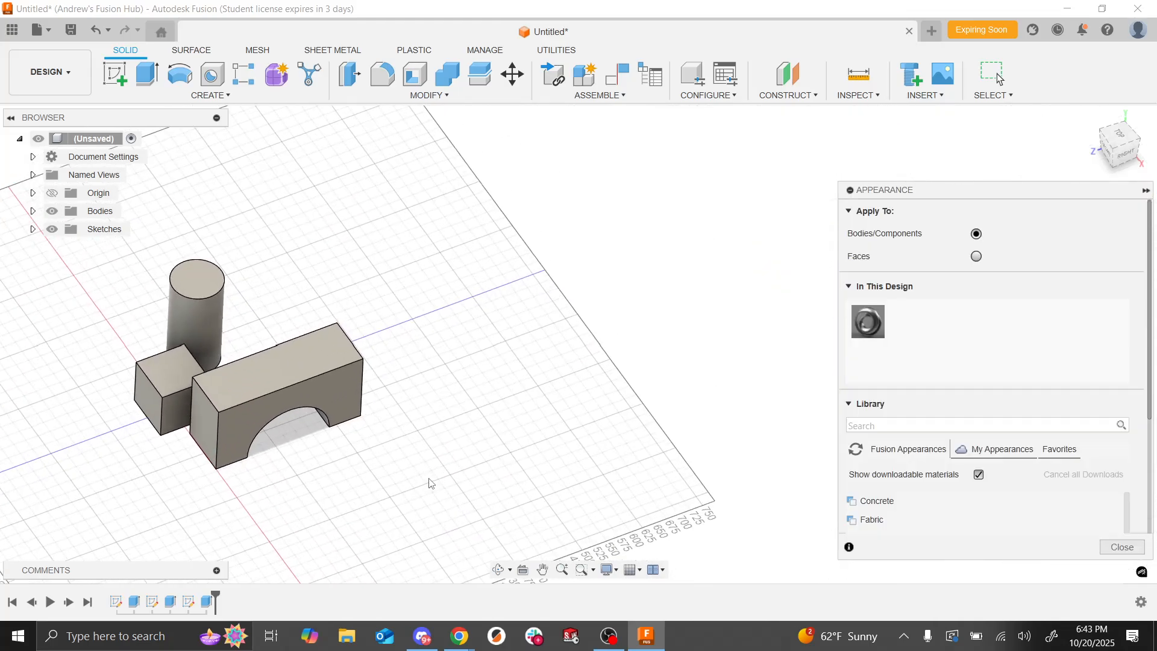
scroll(309, 343, "down", 2)
scroll(307, 346, "up", 3)
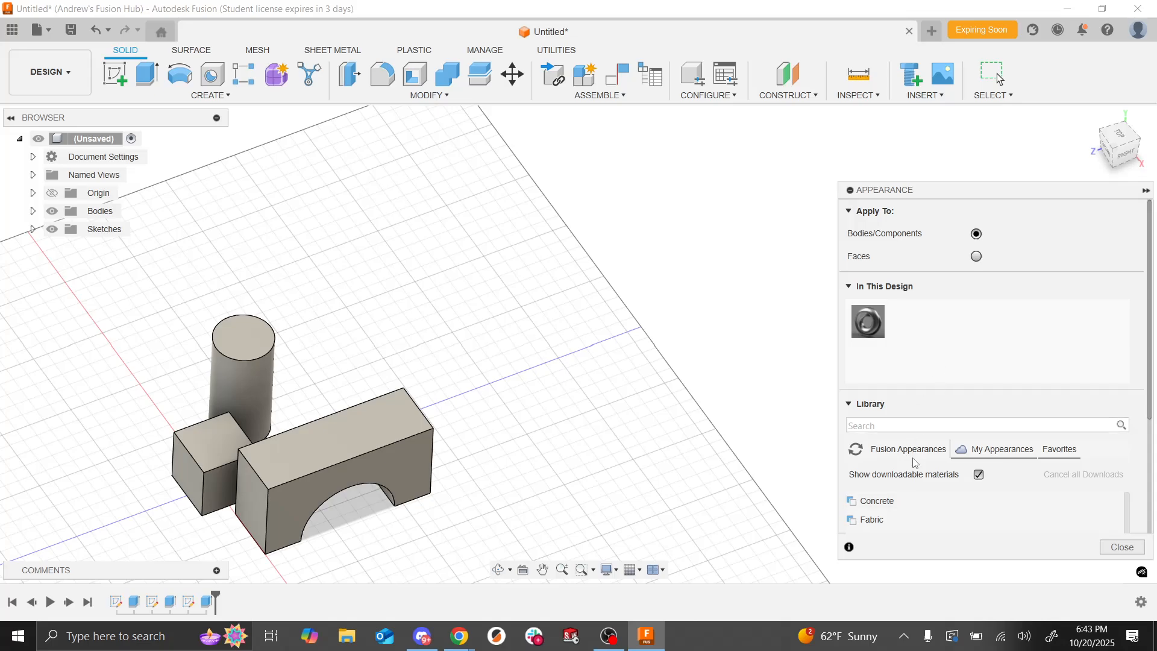
Step: Find the glossy enamel paints in the Fusion appearance library's Paint category
scroll(898, 514, "down", 2)
scroll(898, 514, "up", 2)
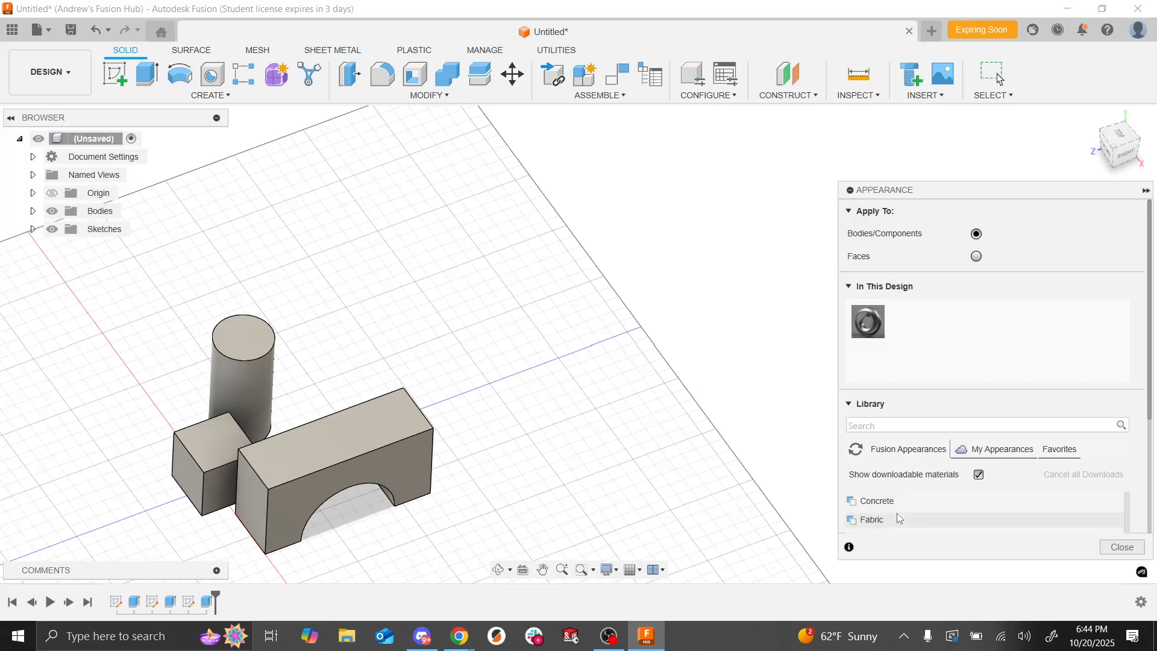
scroll(897, 512, "down", 3)
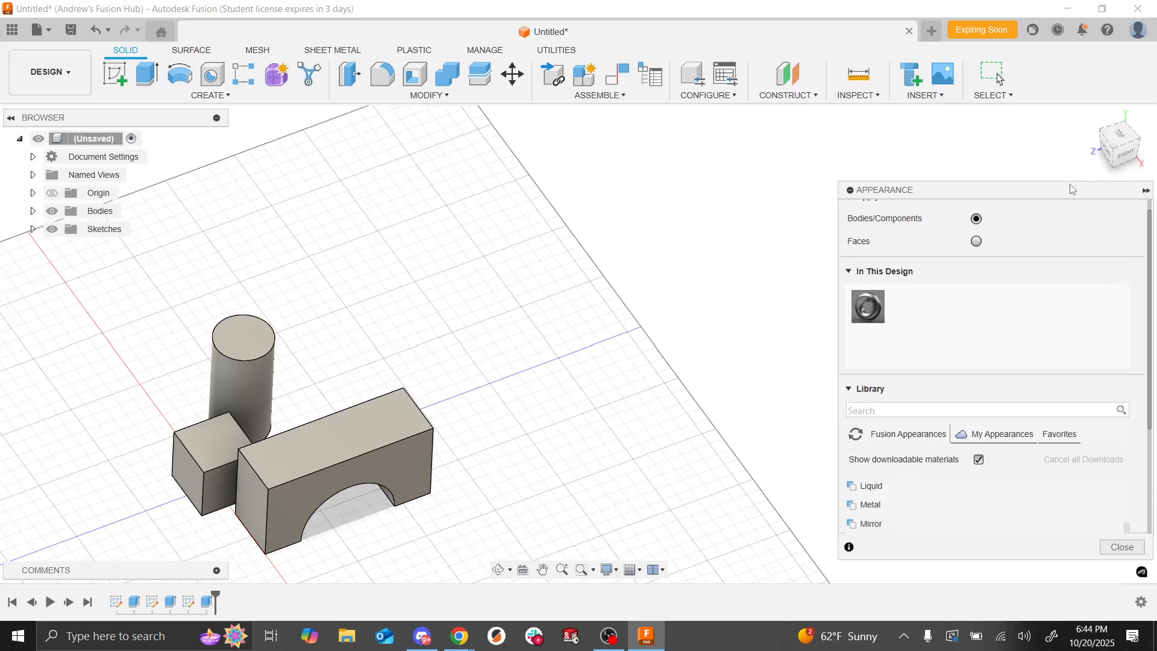
scroll(926, 517, "up", 2)
scroll(921, 514, "up", 1)
scroll(921, 514, "down", 5)
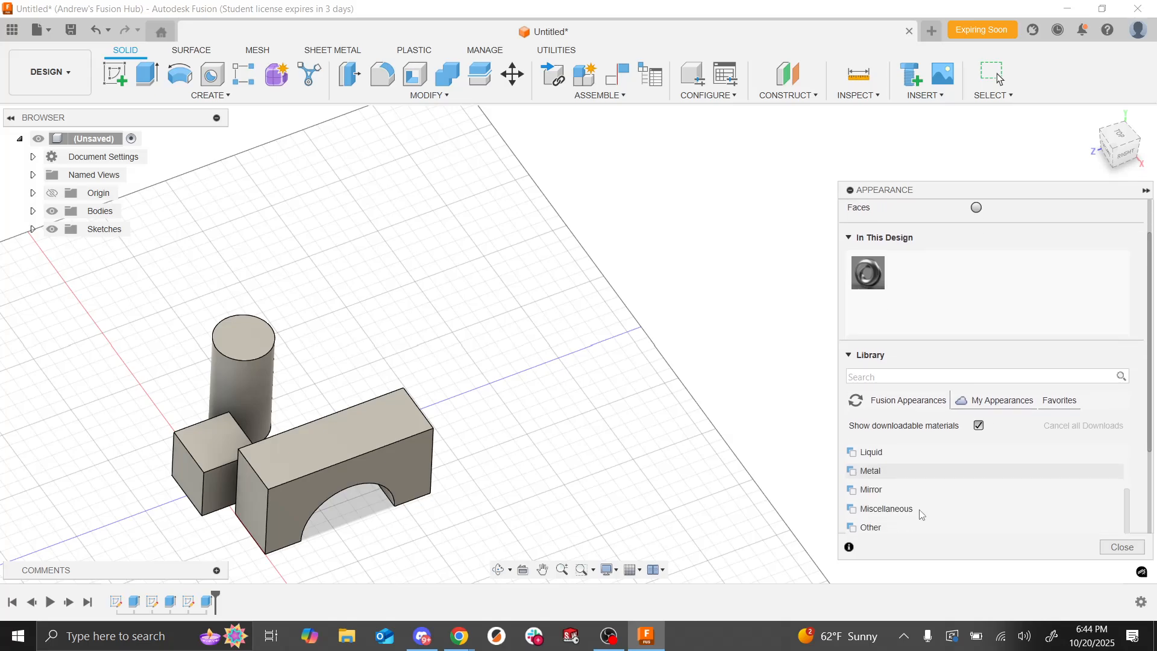
scroll(921, 514, "down", 5)
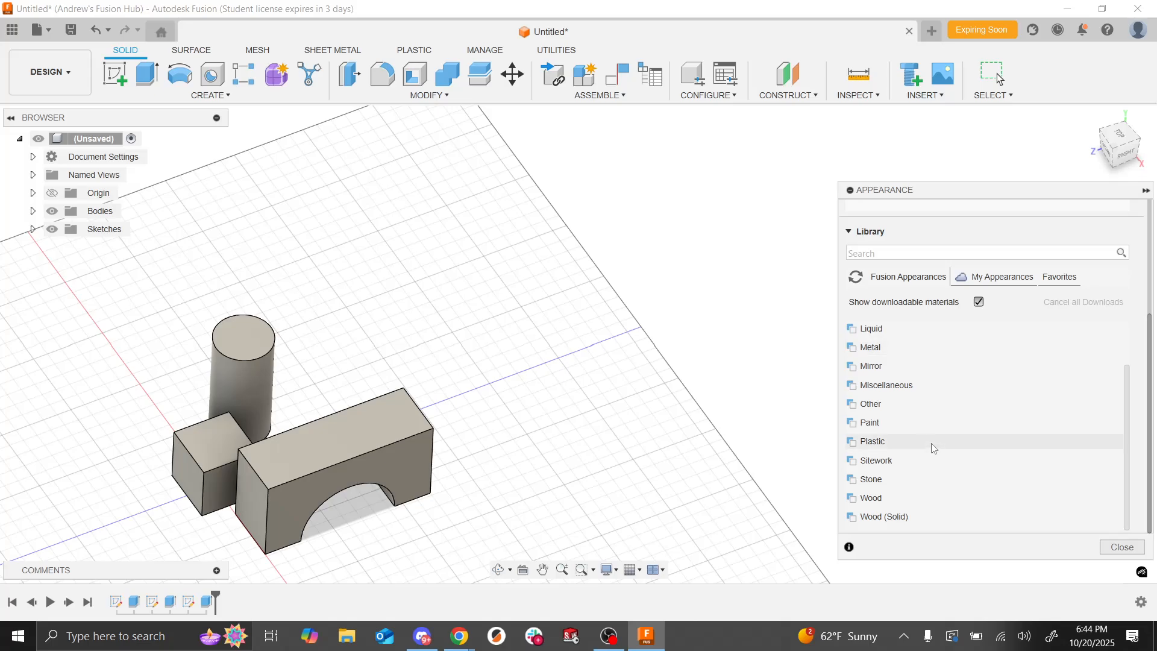
left_click(912, 425)
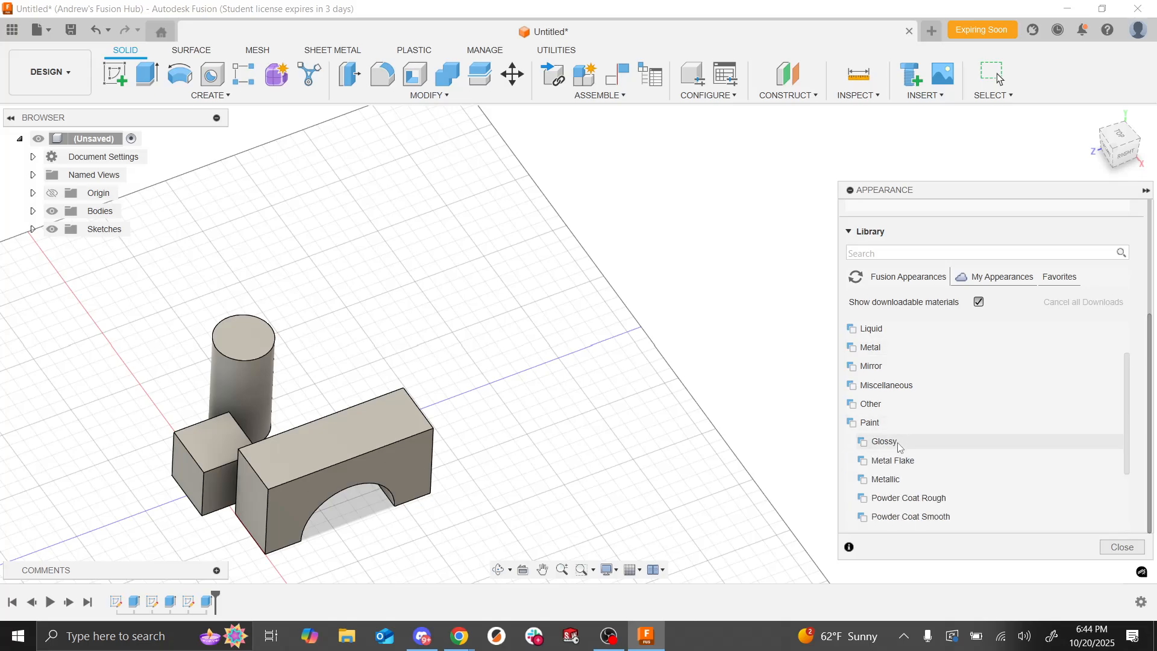
left_click(899, 445)
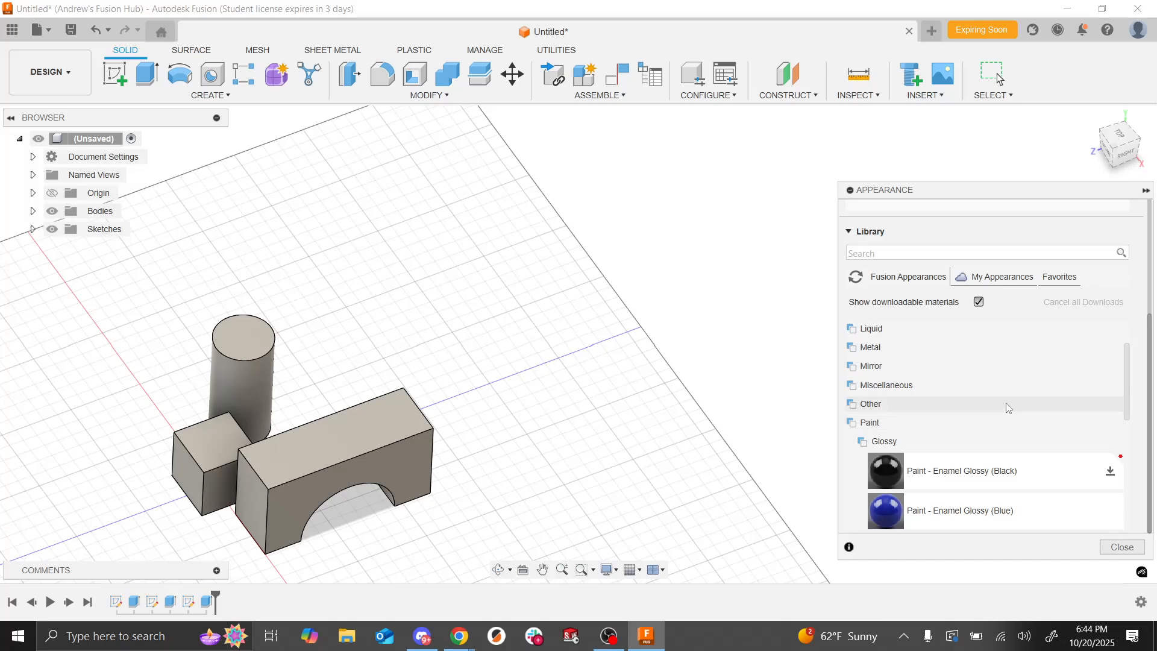
scroll(971, 392, "down", 2)
scroll(971, 428, "down", 2)
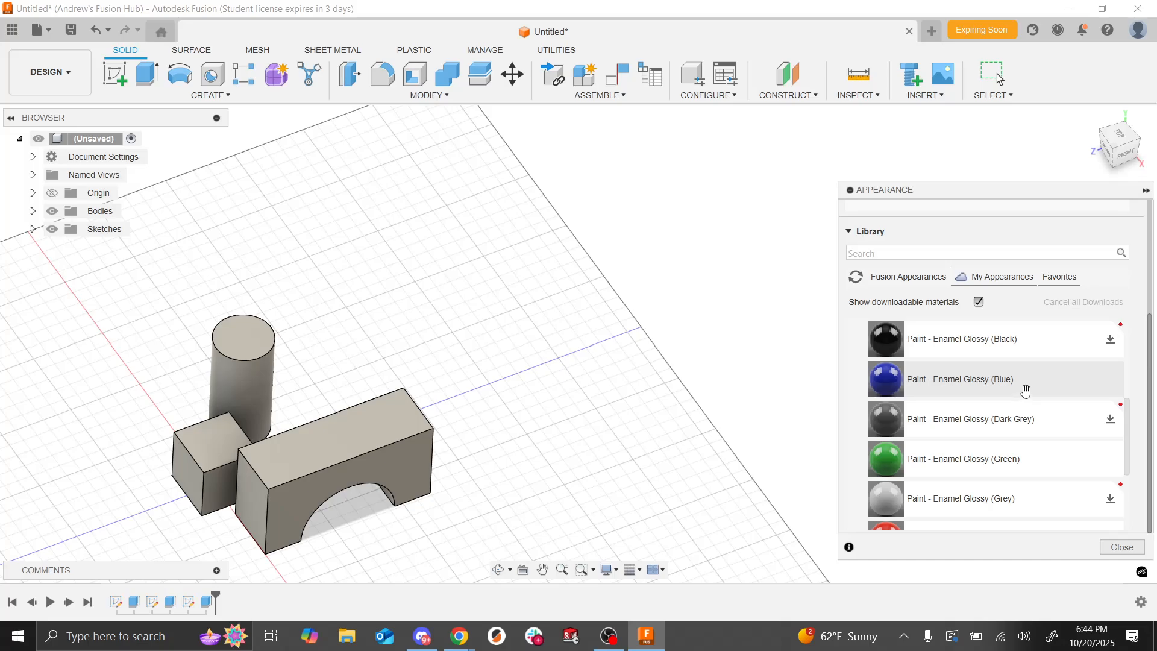
Step: Apply Paint - Enamel Glossy in Blue to the bridge, Green to the cylinder and Red to the cube, and collapse the appearance settings
left_click_drag(1025, 392, 321, 455)
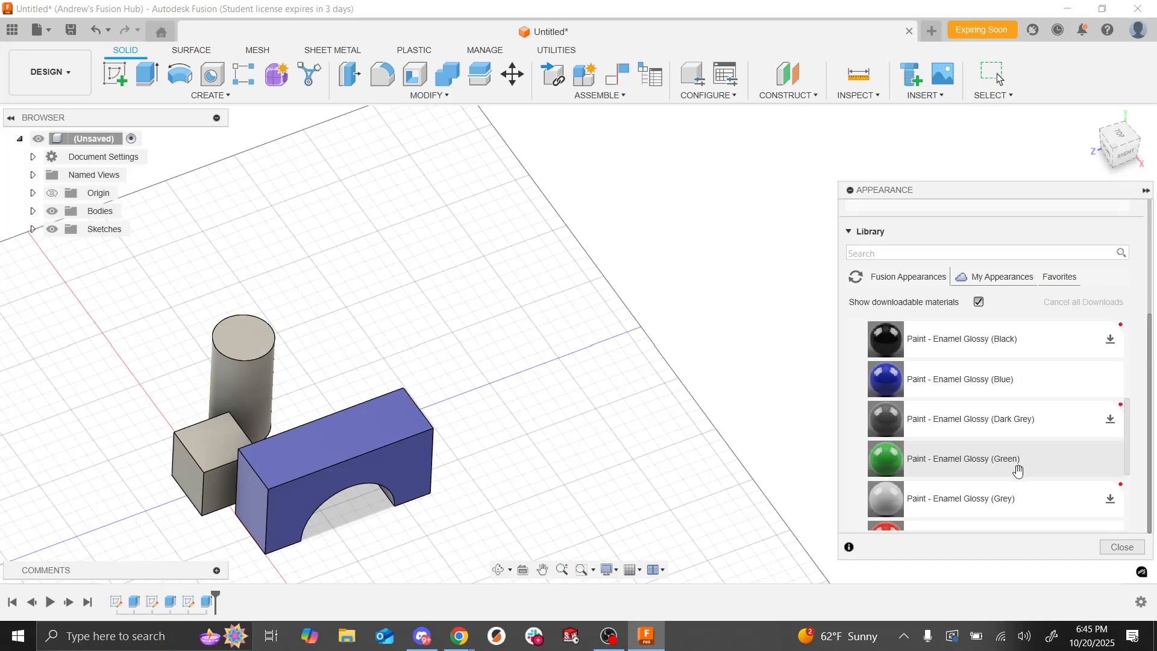
left_click_drag(1018, 468, 251, 373)
scroll(940, 422, "down", 3)
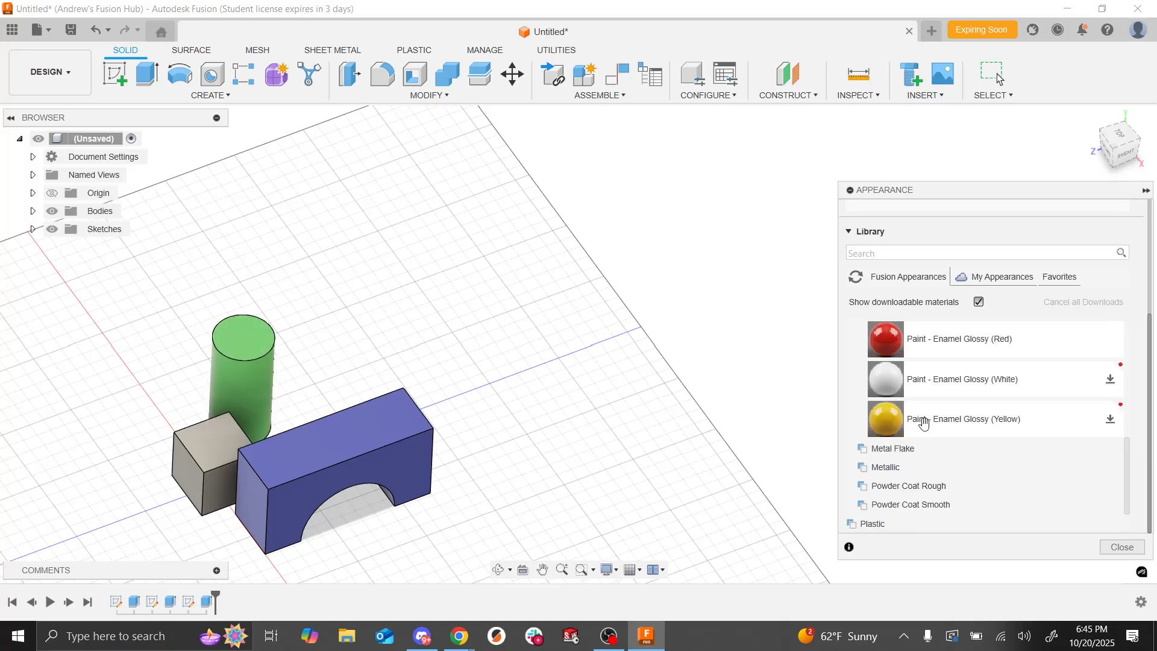
scroll(948, 451, "up", 1)
left_click_drag(968, 388, 234, 474)
middle_click_drag(596, 406, 596, 407, "shift")
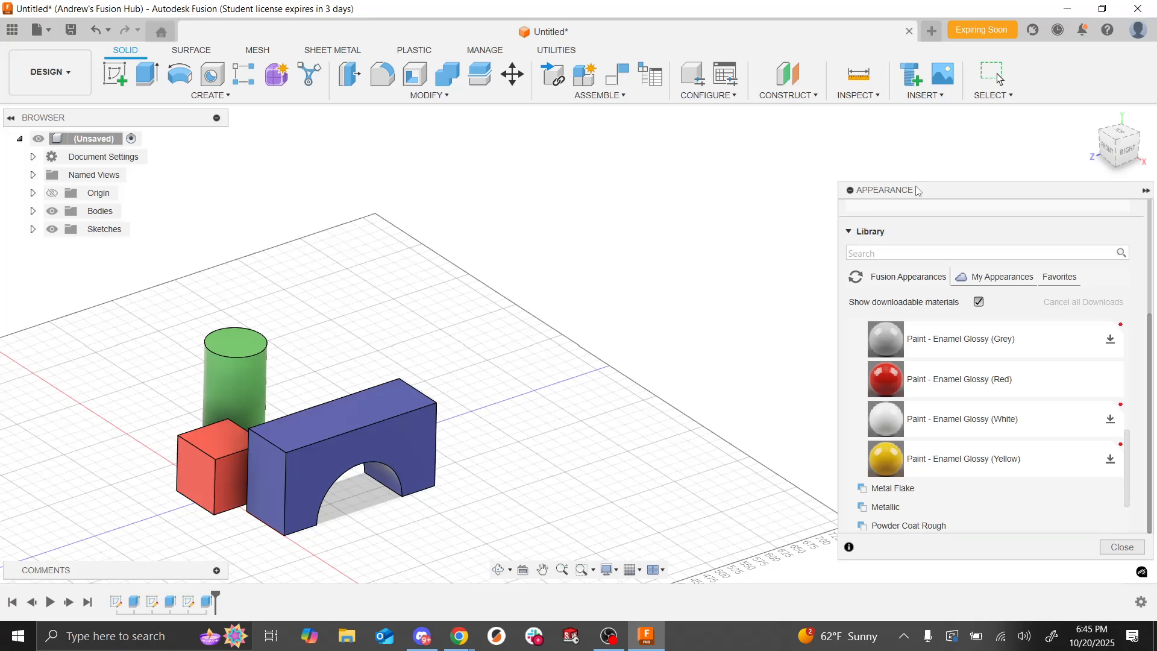
left_click(1145, 190)
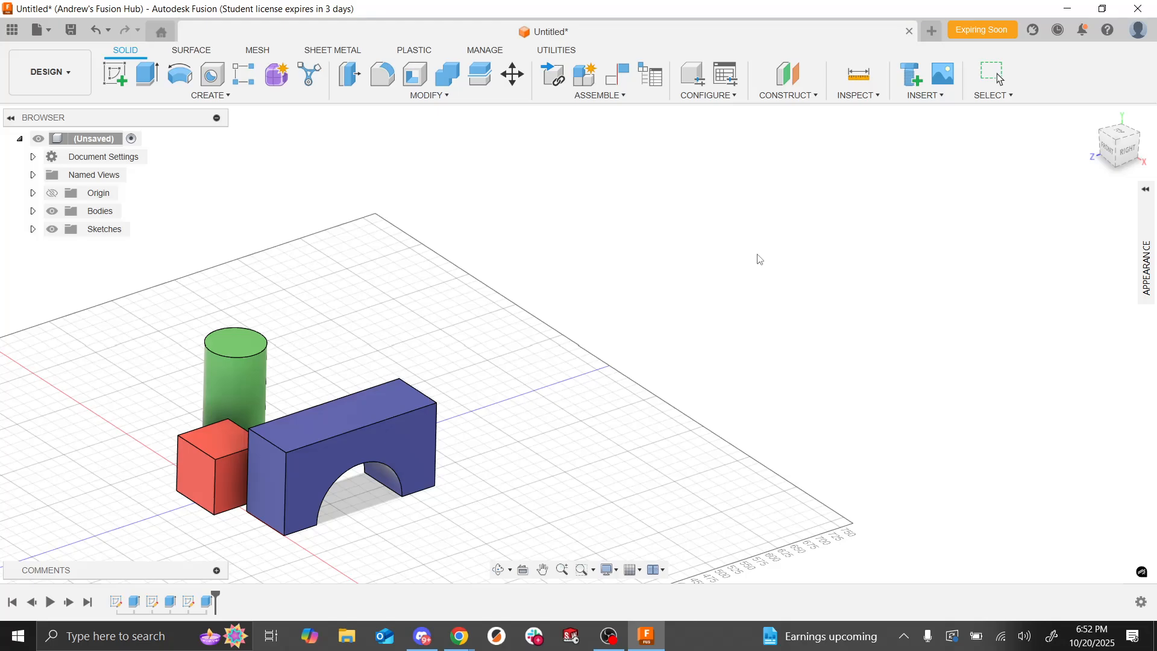
key("alt+Tab")
key("alt+Tab")
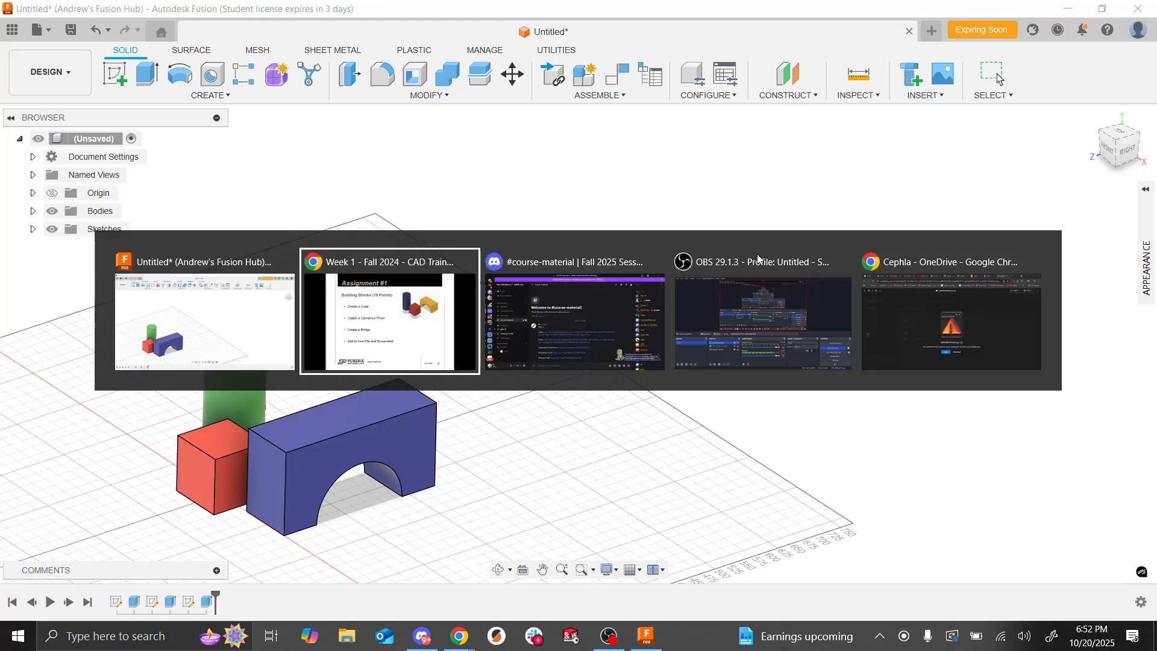
key("alt+Tab")
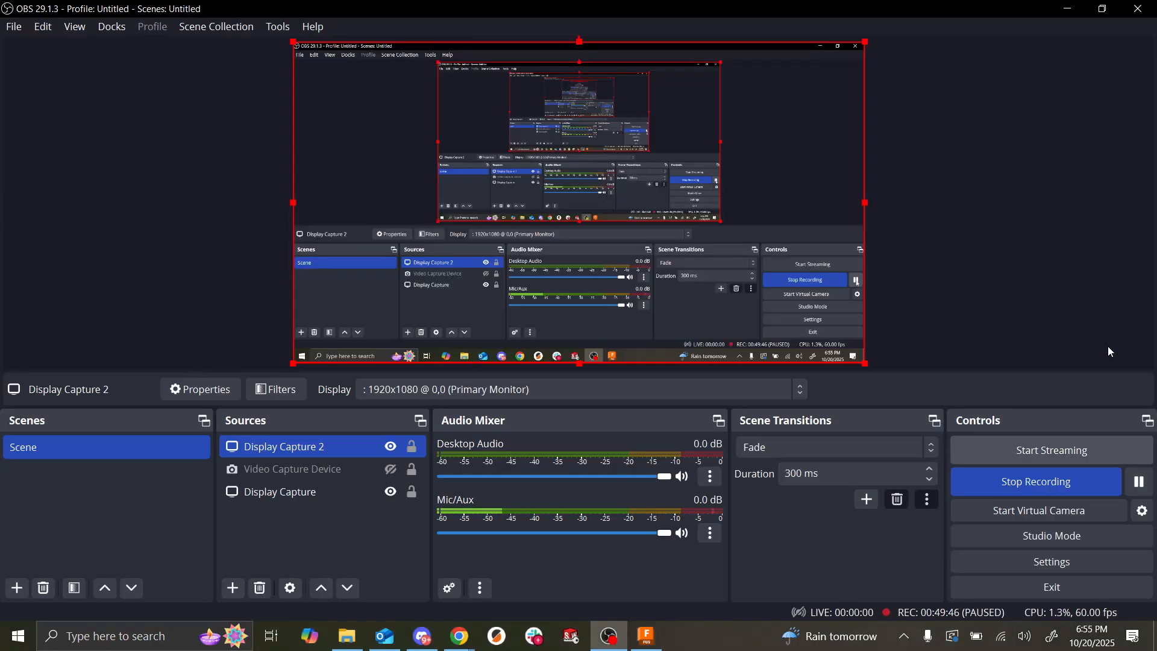
left_click(1067, 9)
key("alt+Tab")
key("alt+Tab")
key("alt+Tab")
key("alt+Tab")
key("alt+Tab")
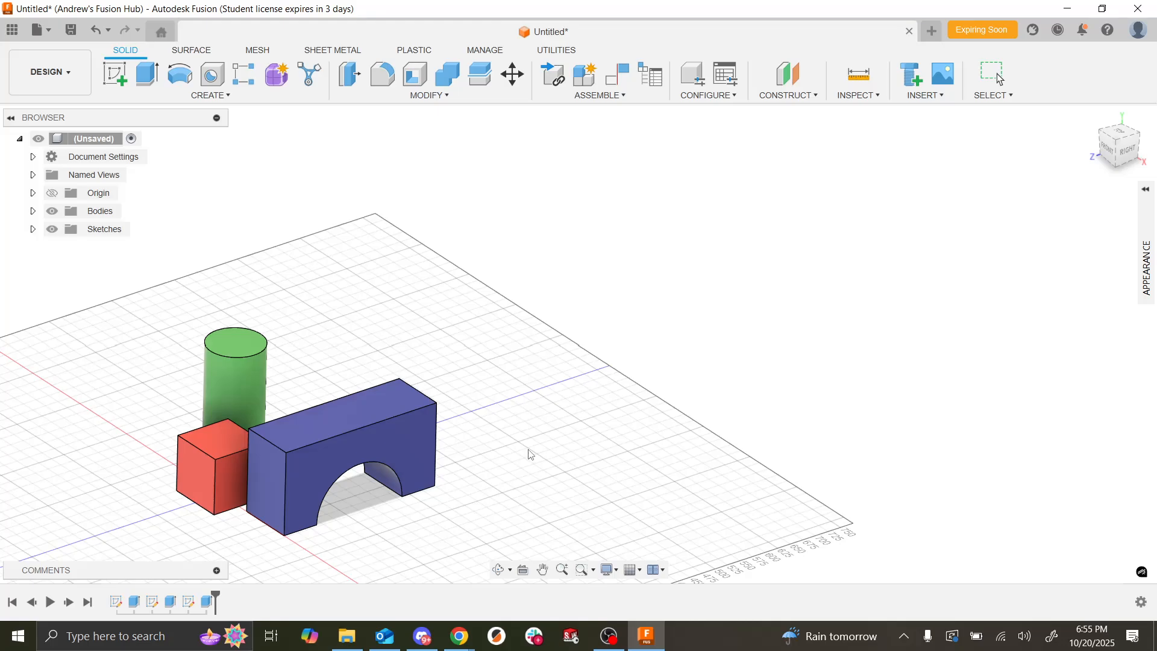
Step: Save the design as "Assignment 1" and create a new blank design
key("ctrl+s")
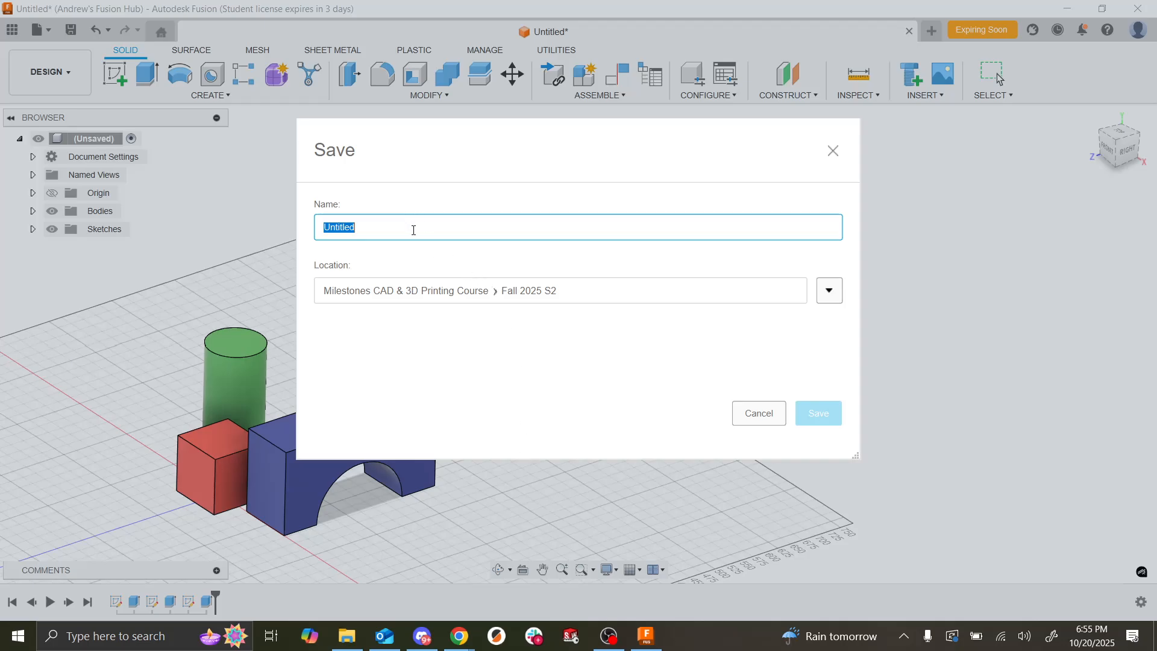
type("Assignment ")
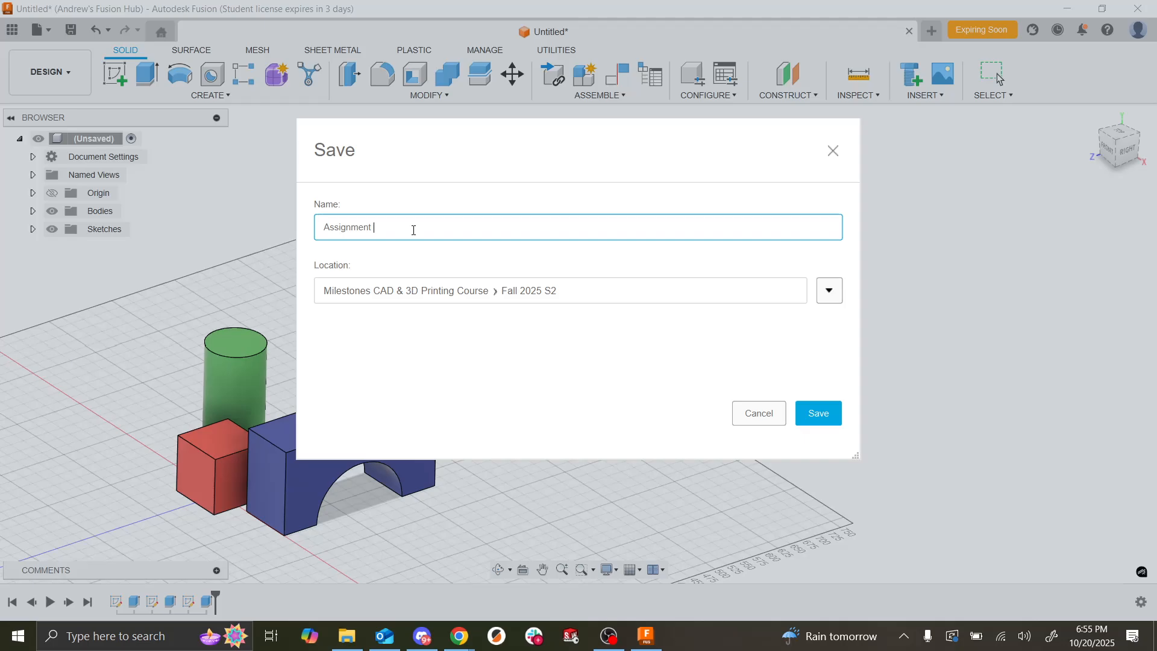
type("1")
key("Return")
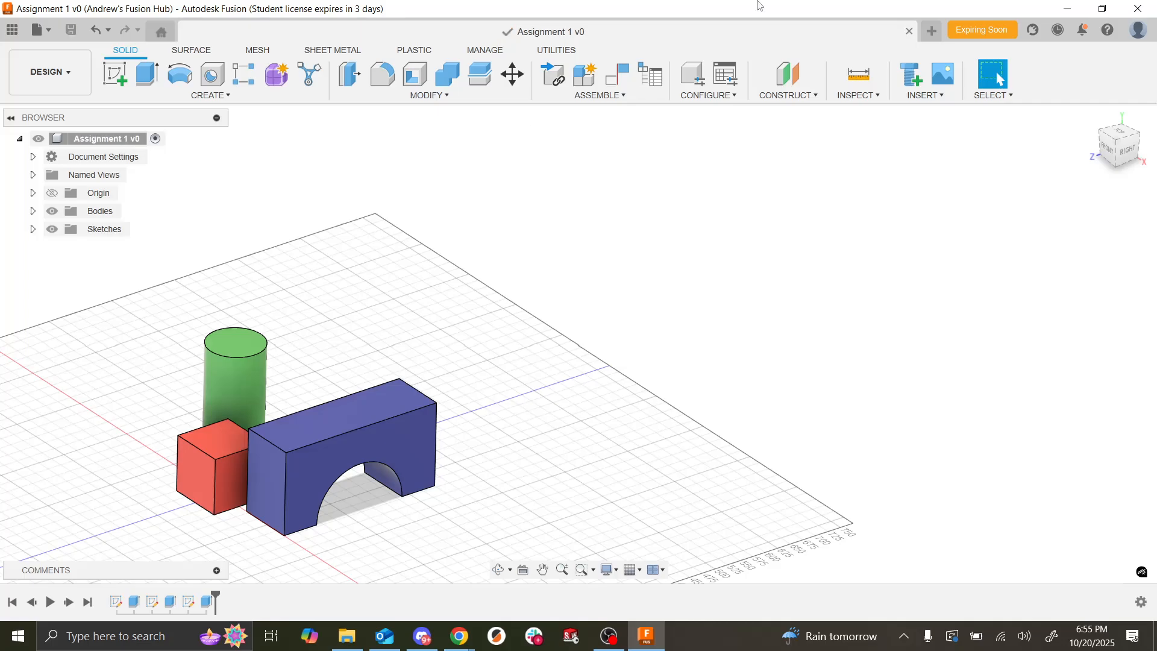
left_click(931, 31)
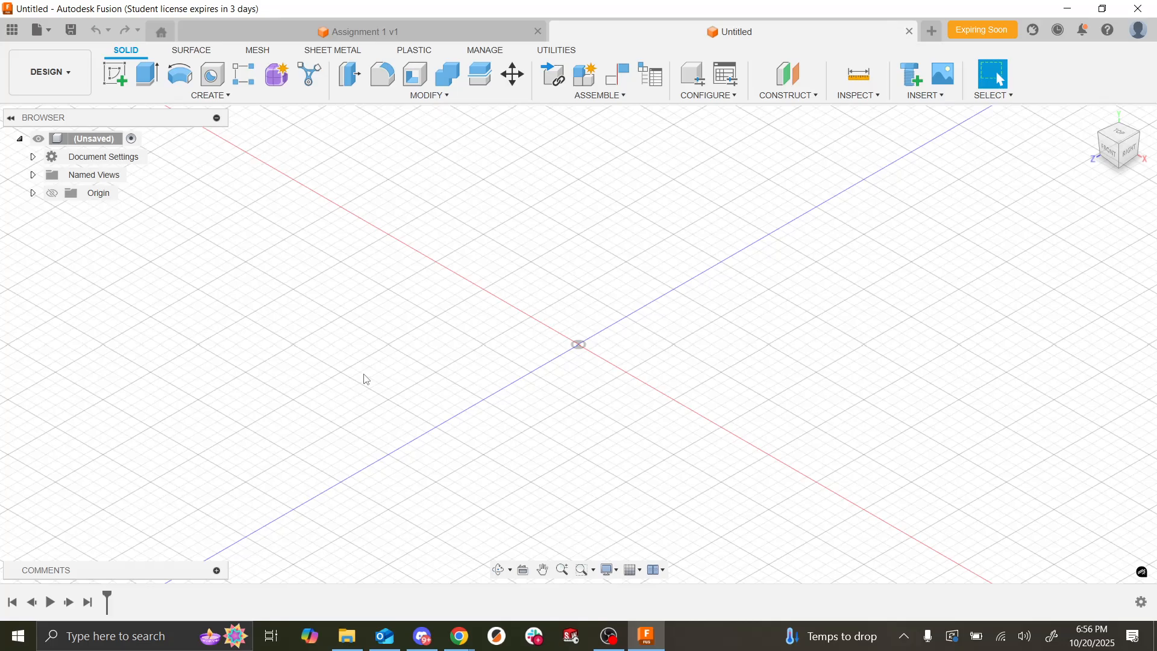
Step: Return to the Assignment 1 design and capture a rectangular screenshot of the three colored blocks
left_click(208, 32)
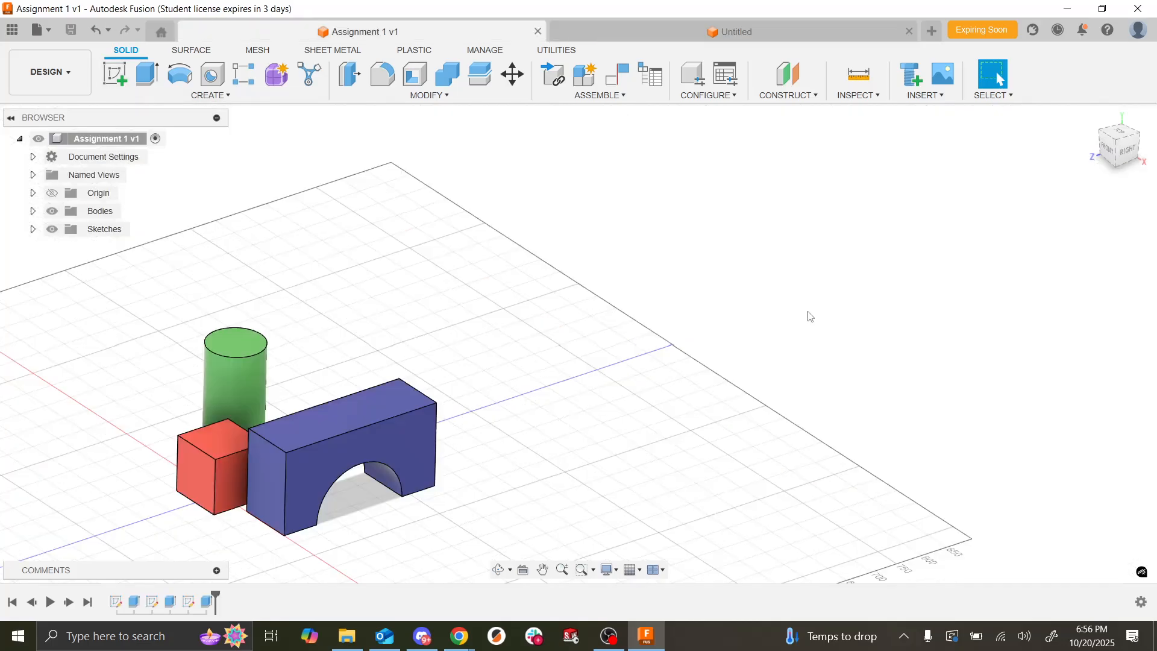
key("super+shift+s")
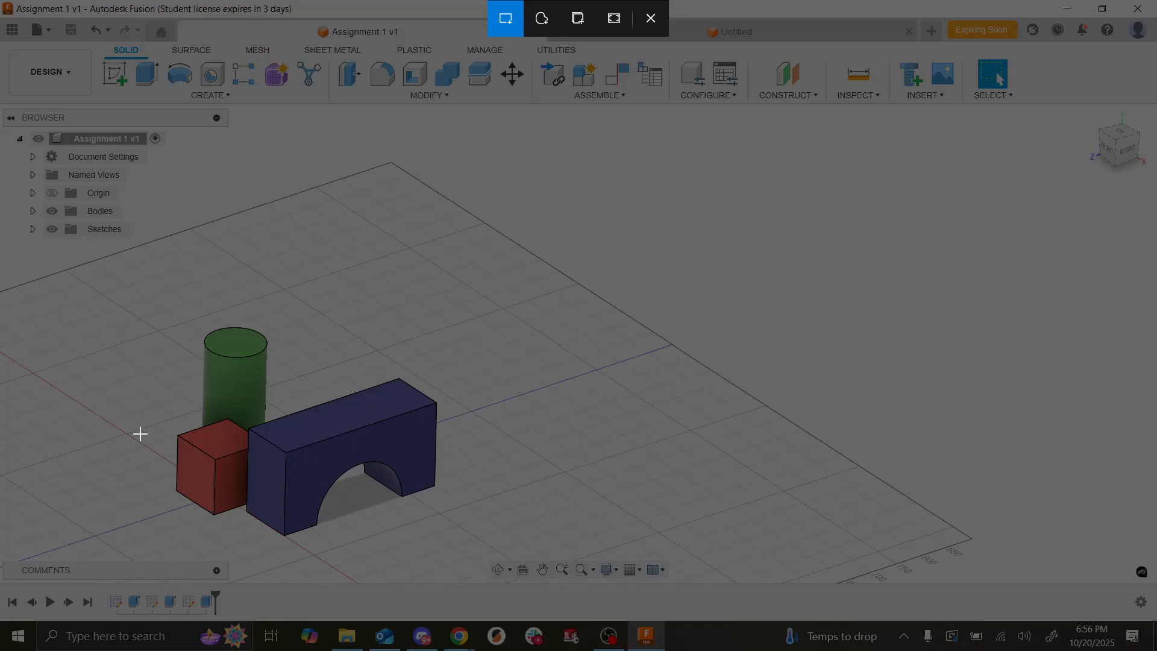
left_click_drag(544, 267, 3, 624)
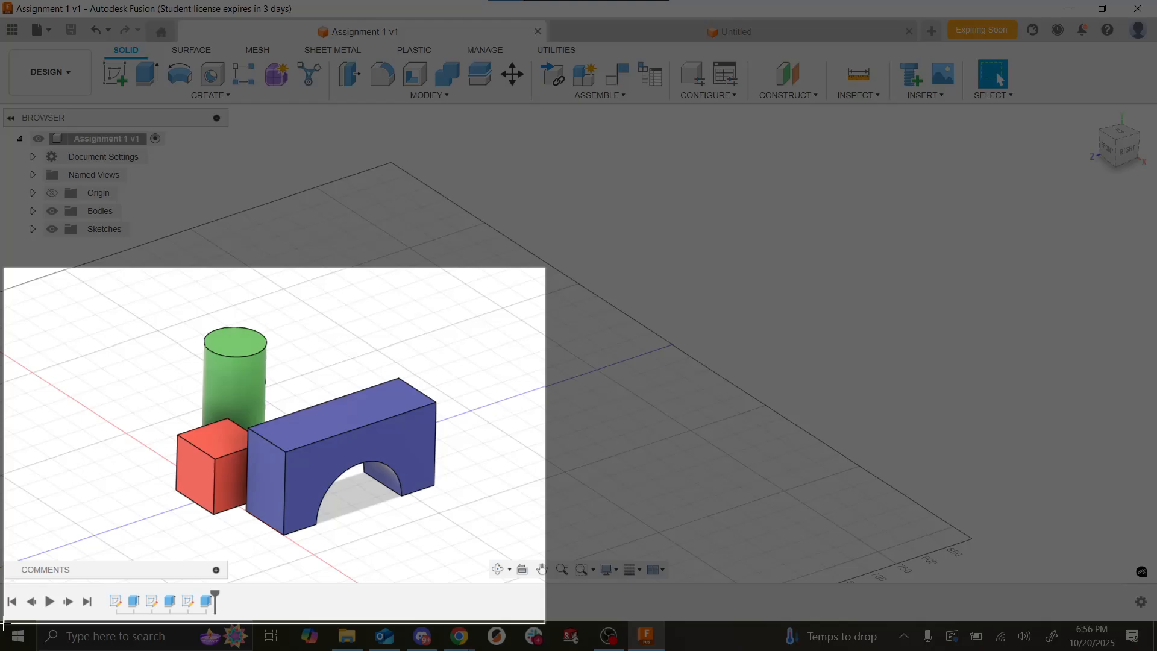
left_click_drag(3, 622, 3, 623)
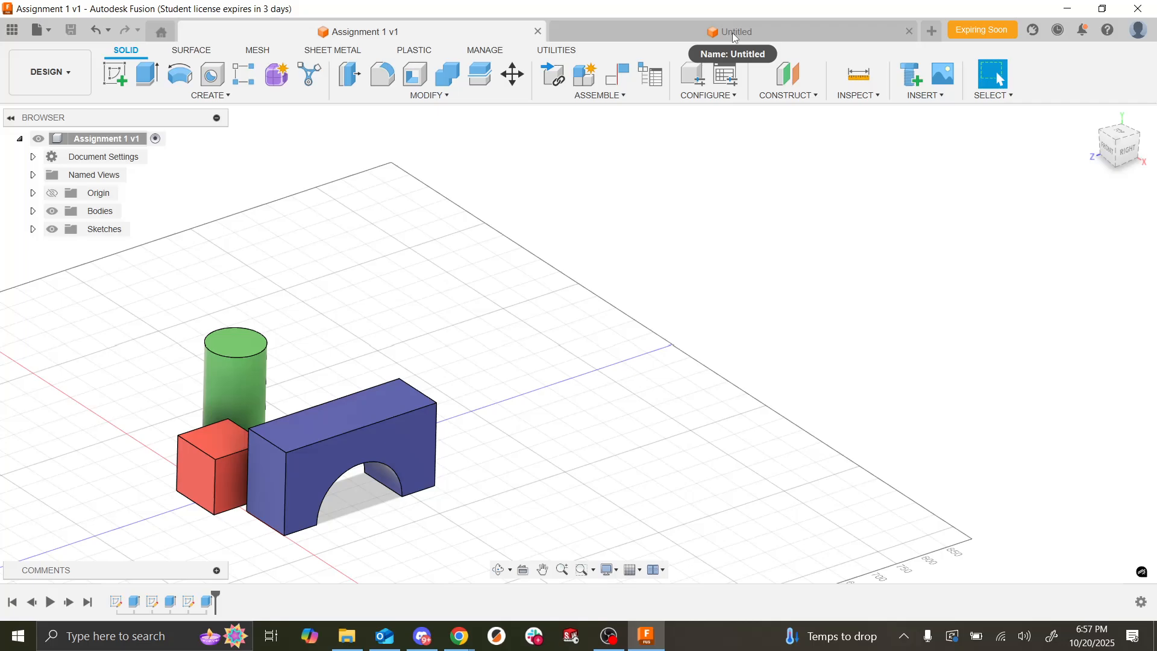
Step: Switch to Chrome and present the Week 1 CAD Training Lecture Slides from the Assignment #1 slide
key("alt+Tab")
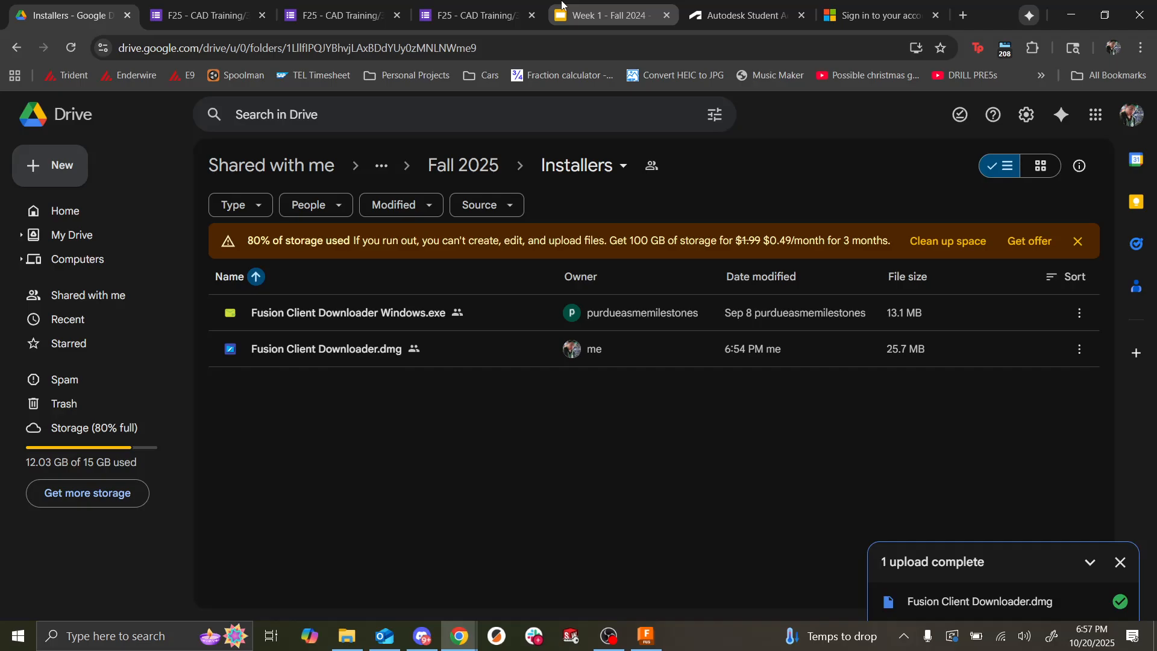
left_click(609, 15)
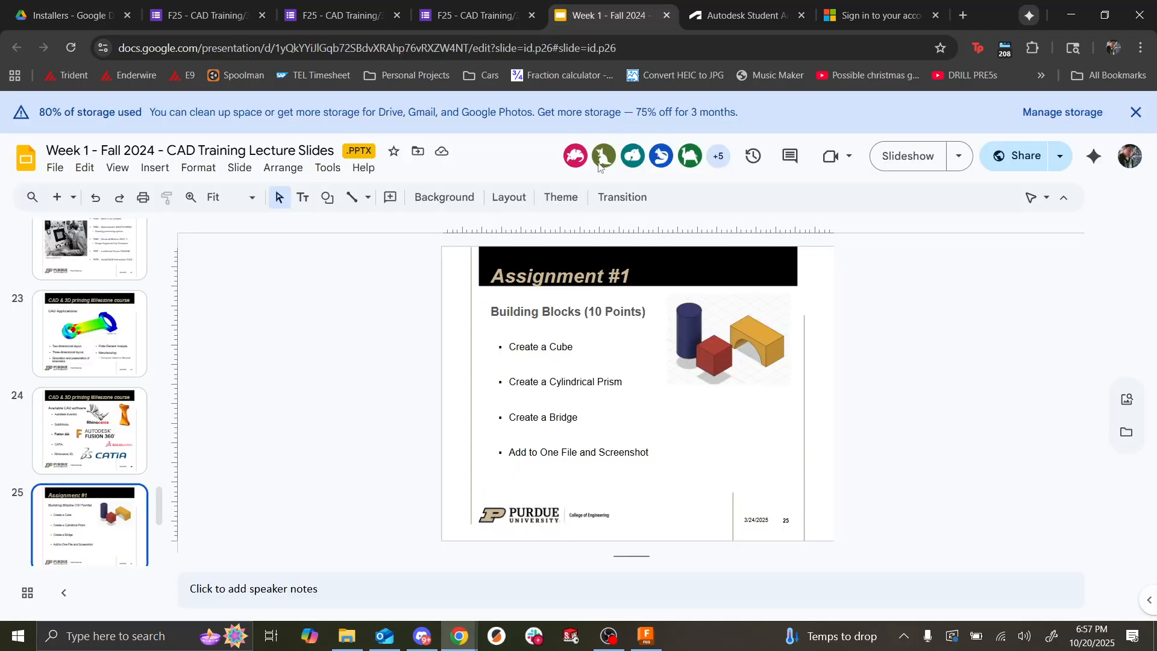
left_click(908, 157)
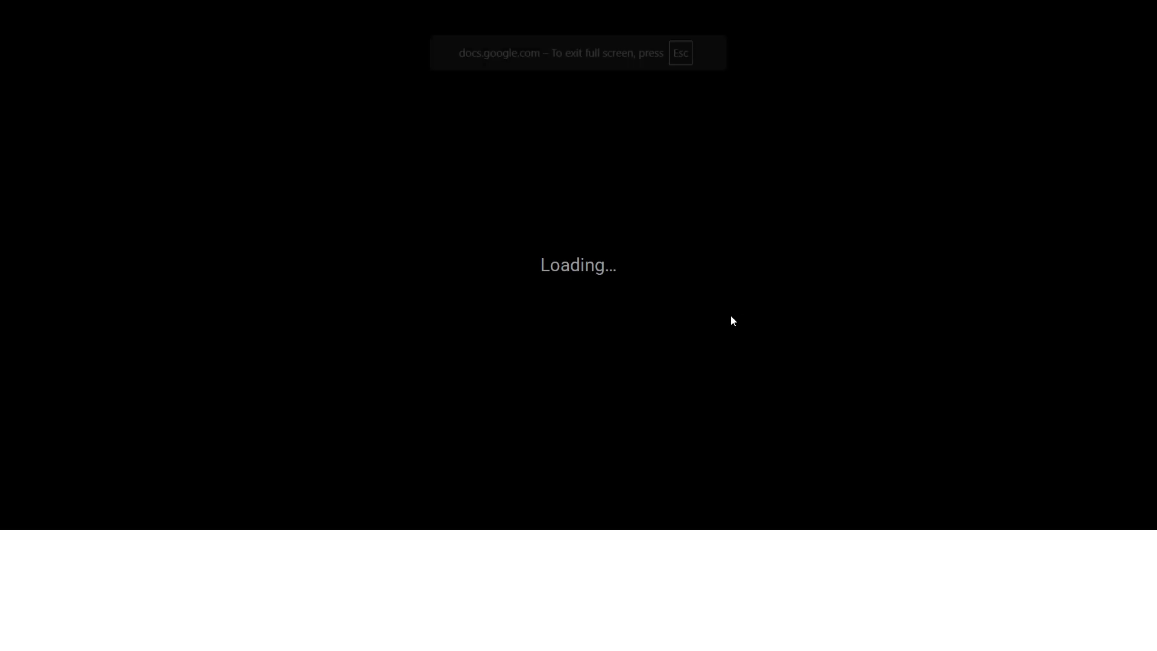
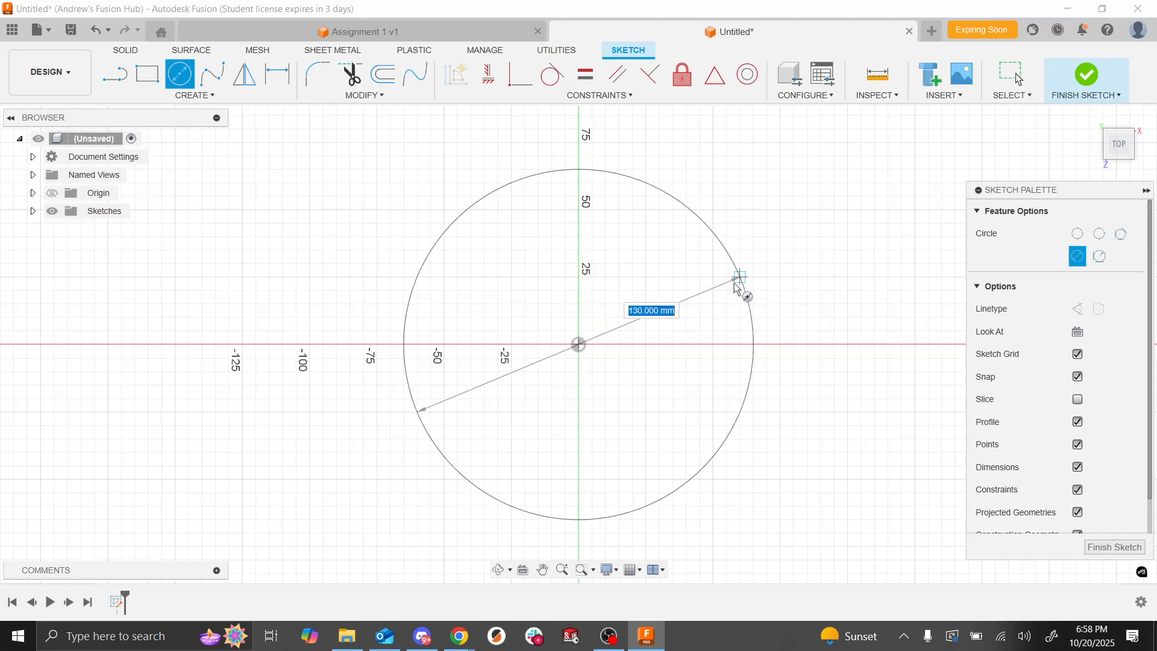
Step: Draw a circle centered on the origin in the new design's sketch and dimension its diameter to 70 mm
left_click(732, 291)
key("d")
left_click(724, 288)
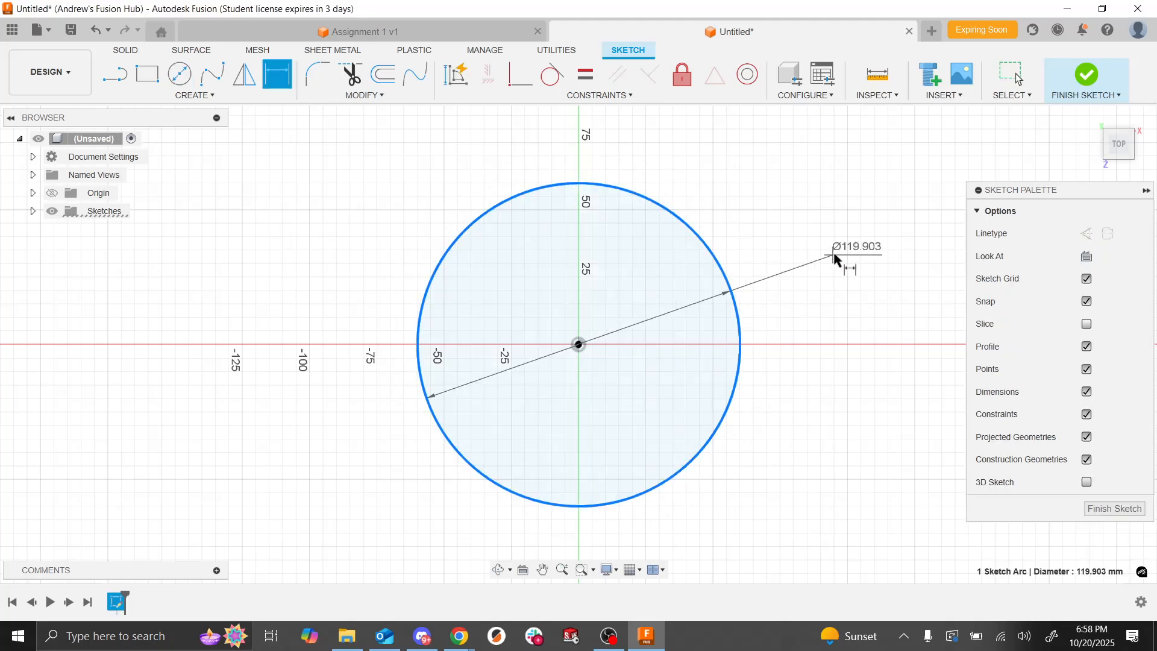
left_click(795, 240)
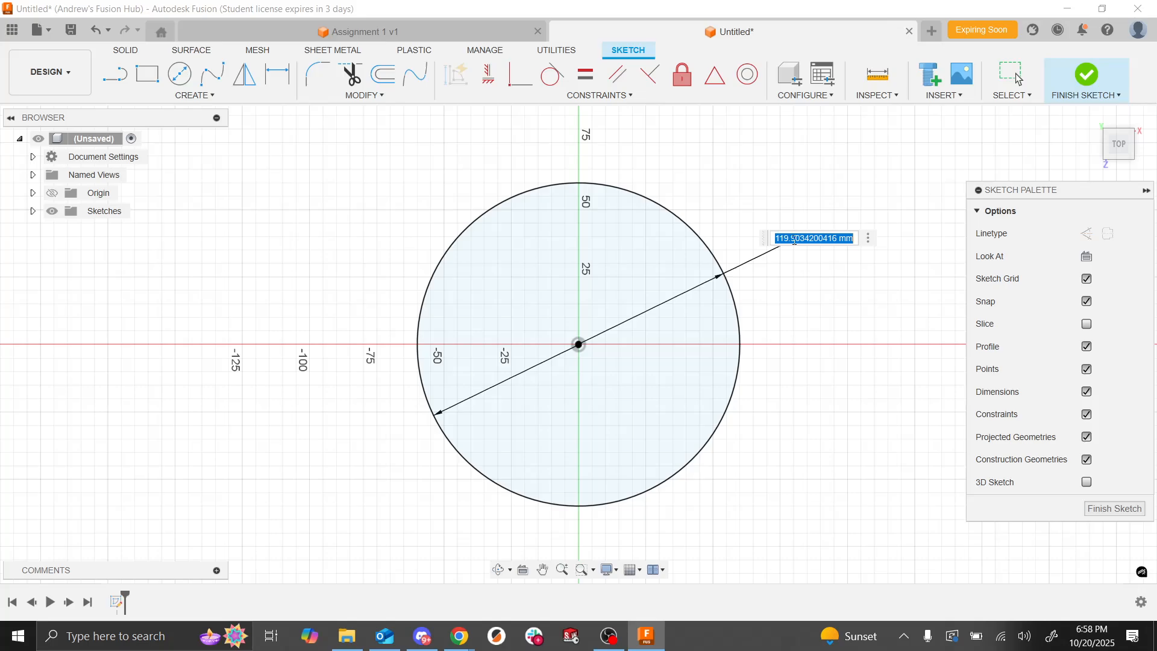
type("70")
key("Return")
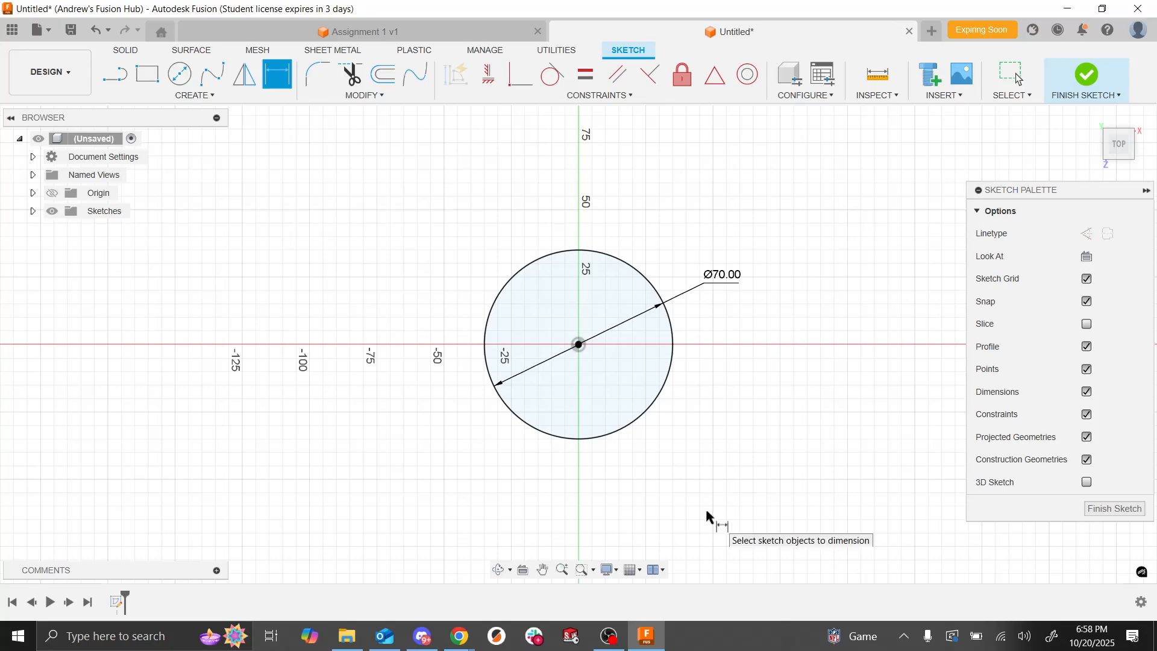
Step: Extrude the 70 mm circle 600 mm upward as a new body
key("e")
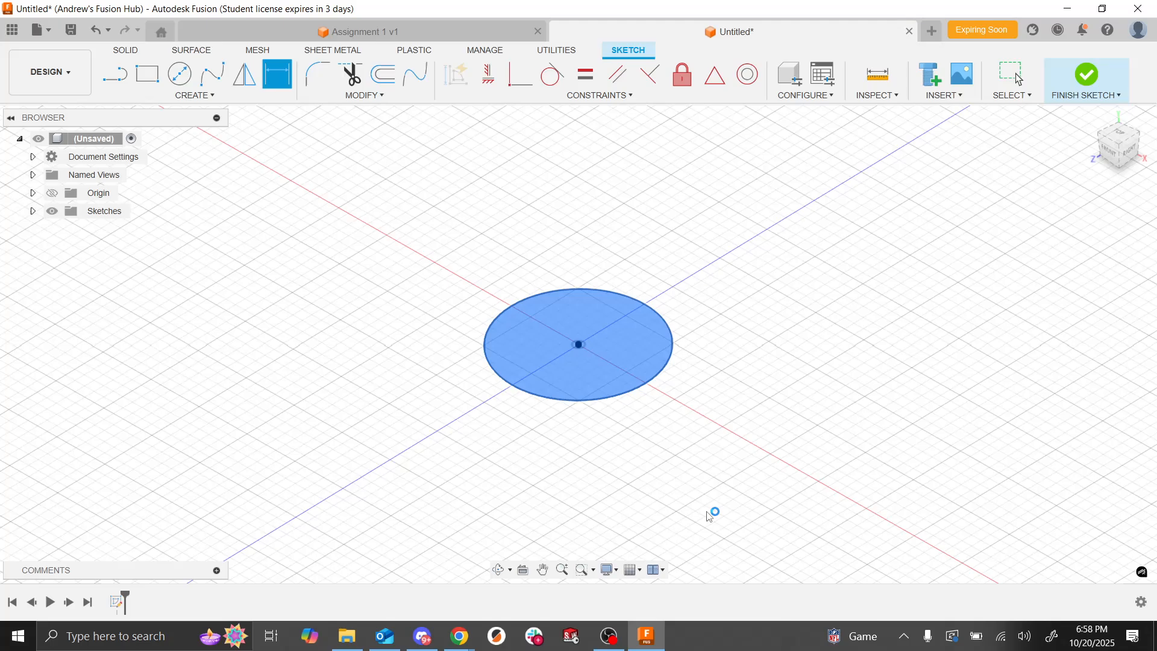
scroll(703, 257, "down", 8)
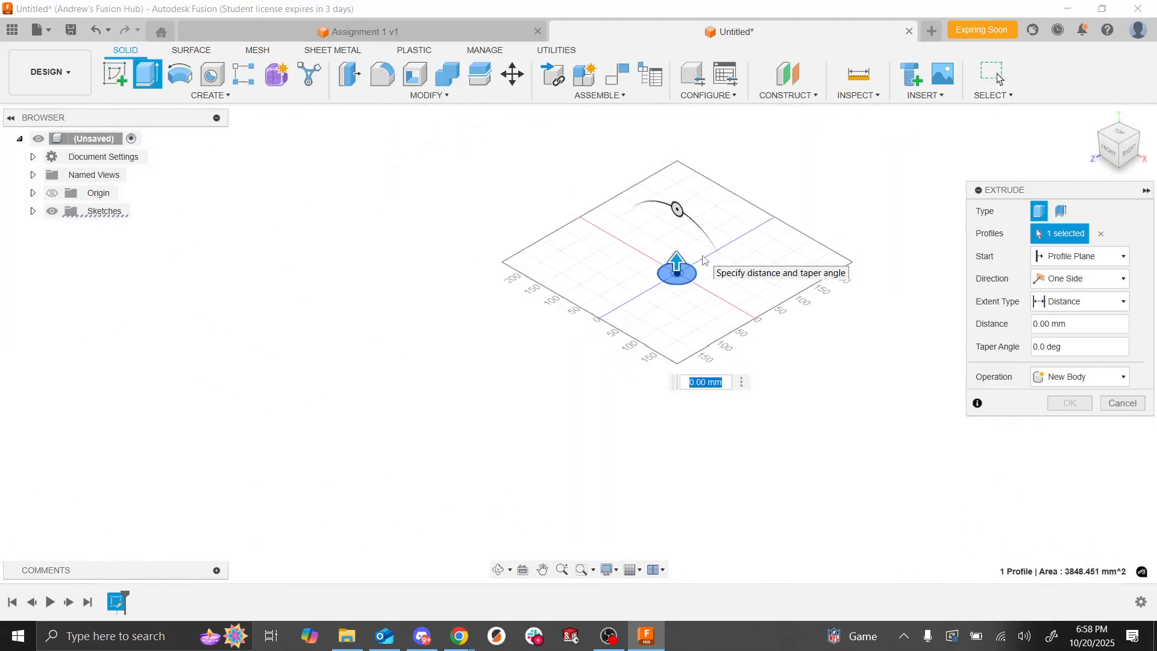
scroll(576, 337, "down", 3)
scroll(621, 216, "up", 3)
scroll(623, 221, "up", 3)
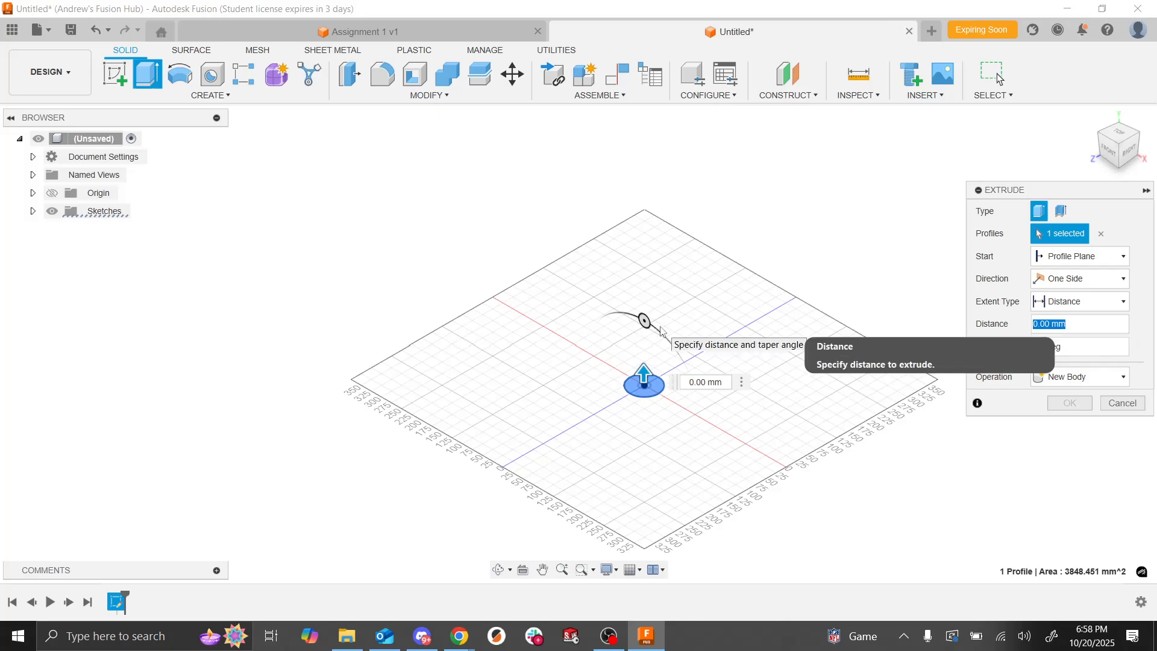
type("200")
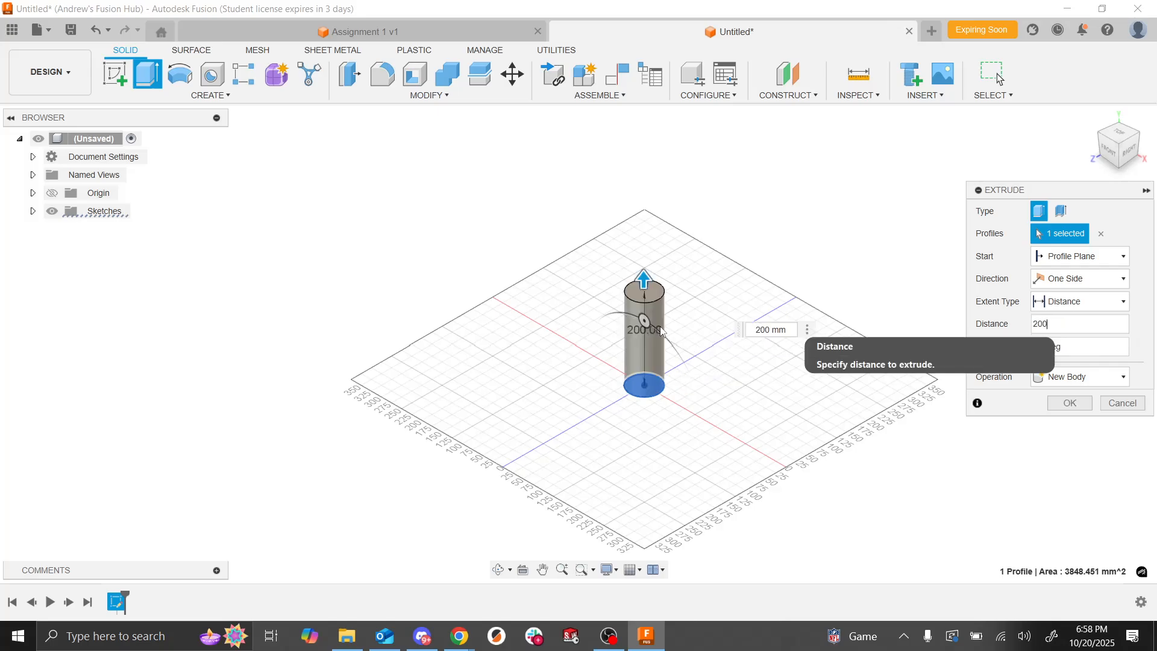
key("BackSpace")
key("BackSpace")
key("BackSpace")
type("600")
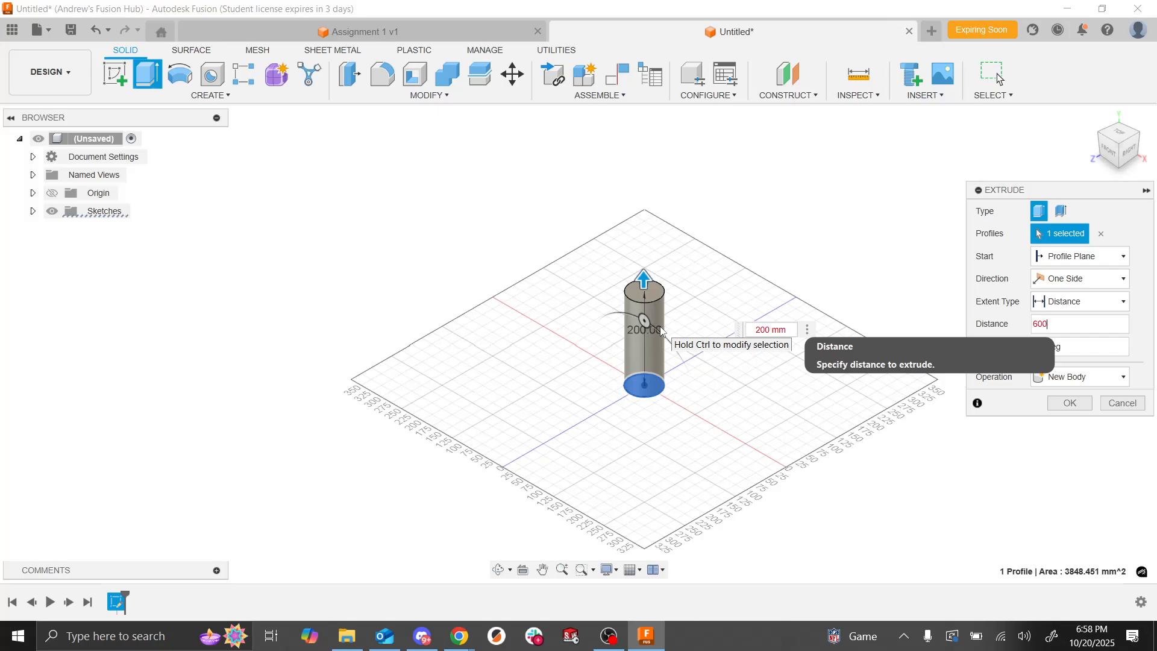
scroll(517, 339, "down", 1)
scroll(517, 339, "down", 2)
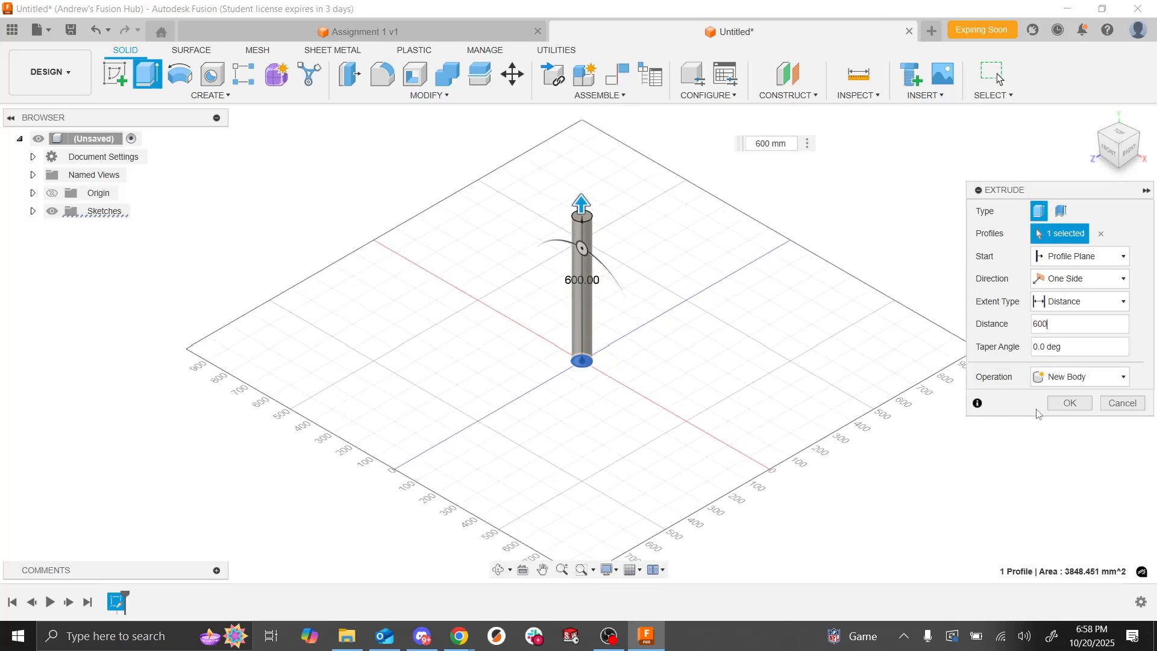
left_click(1070, 402)
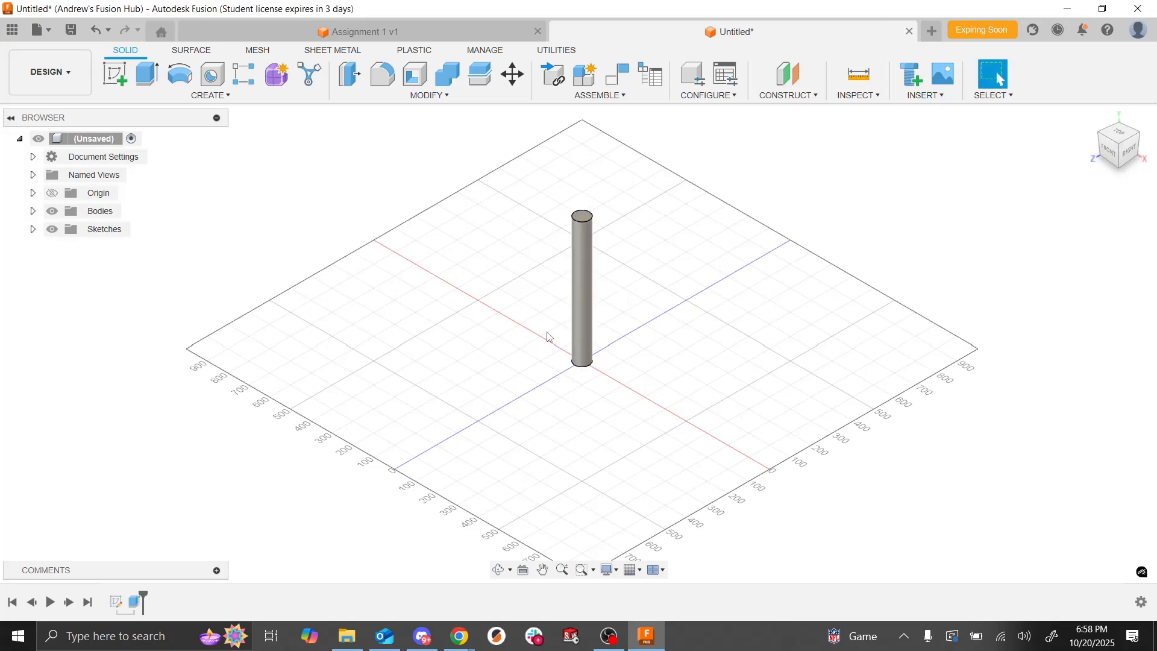
Step: Start a new sketch on the cylinder's top face
scroll(566, 393, "down", 2)
scroll(601, 219, "up", 3)
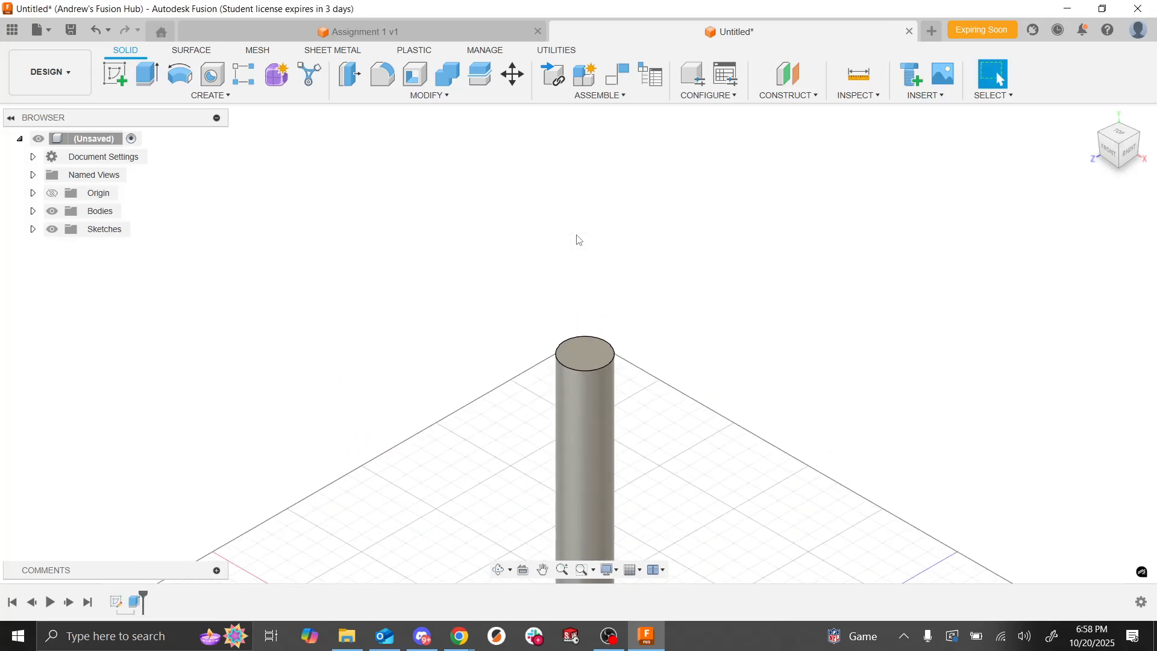
left_click(111, 78)
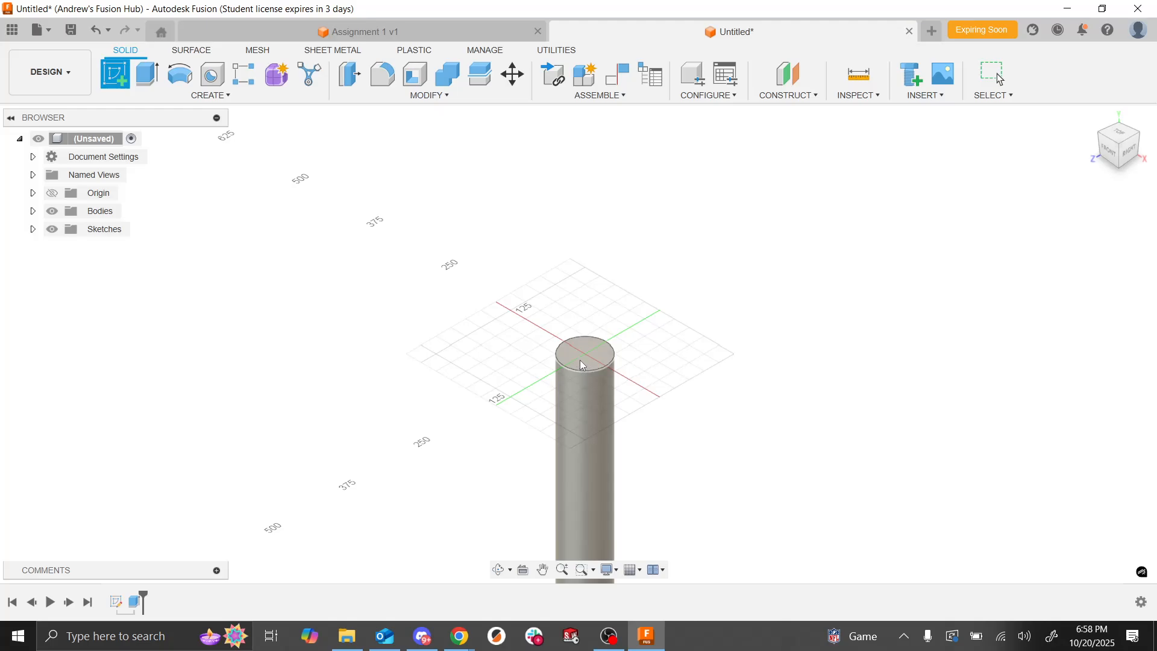
scroll(479, 429, "down", 5)
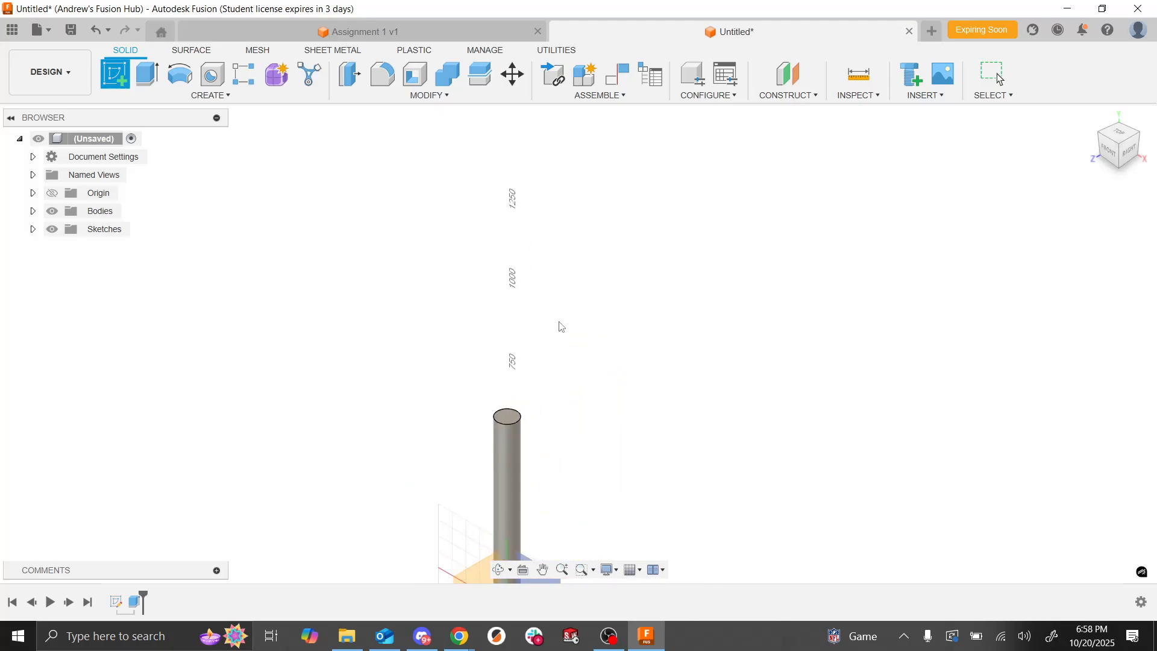
scroll(505, 445, "up", 5)
left_click(505, 445)
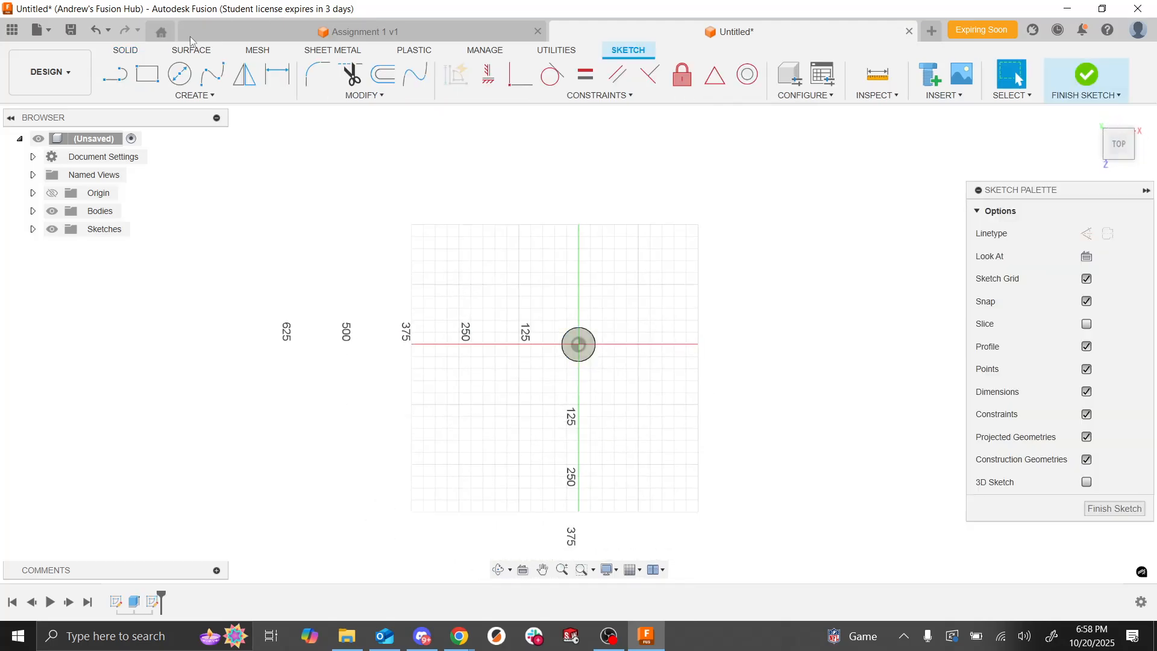
Step: Draw a center rectangle about 684 mm long from the sketch origin, with its long sides parallel to the red axis
left_click(193, 95)
mouse_move(192, 148)
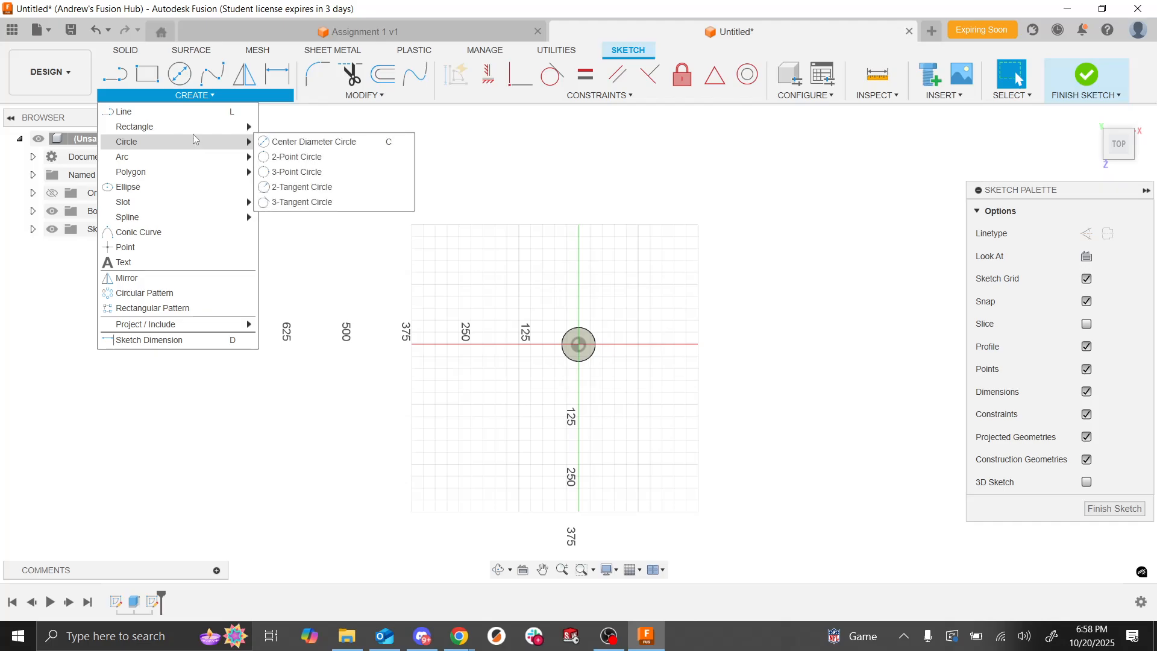
mouse_move(193, 127)
left_click(295, 157)
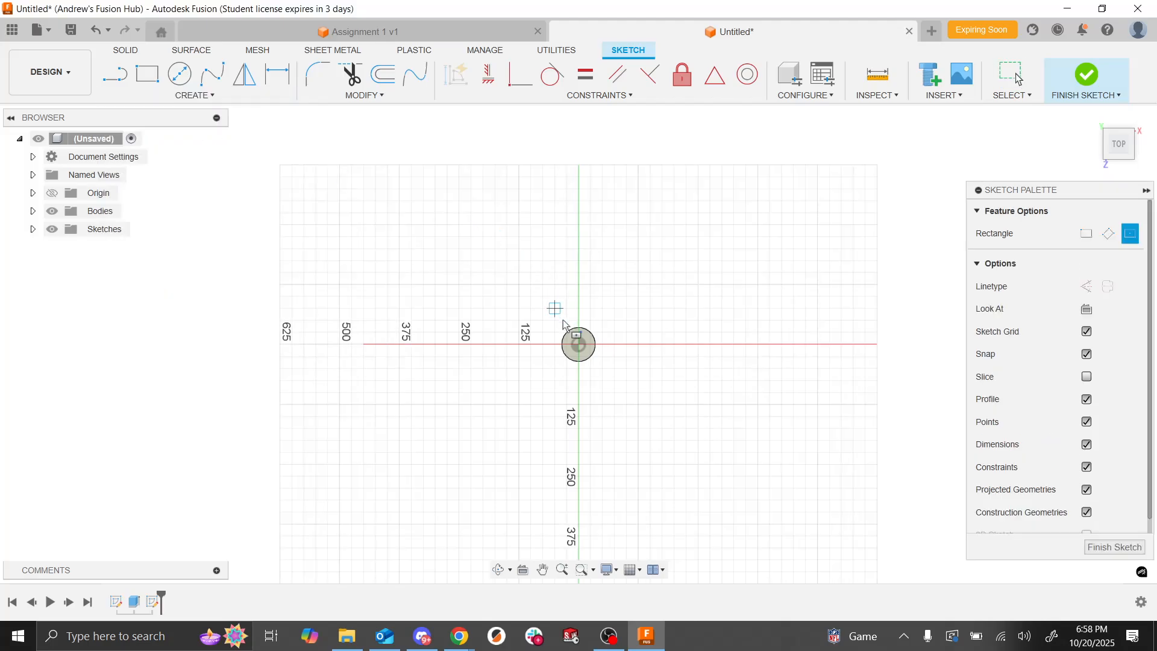
left_click(578, 345)
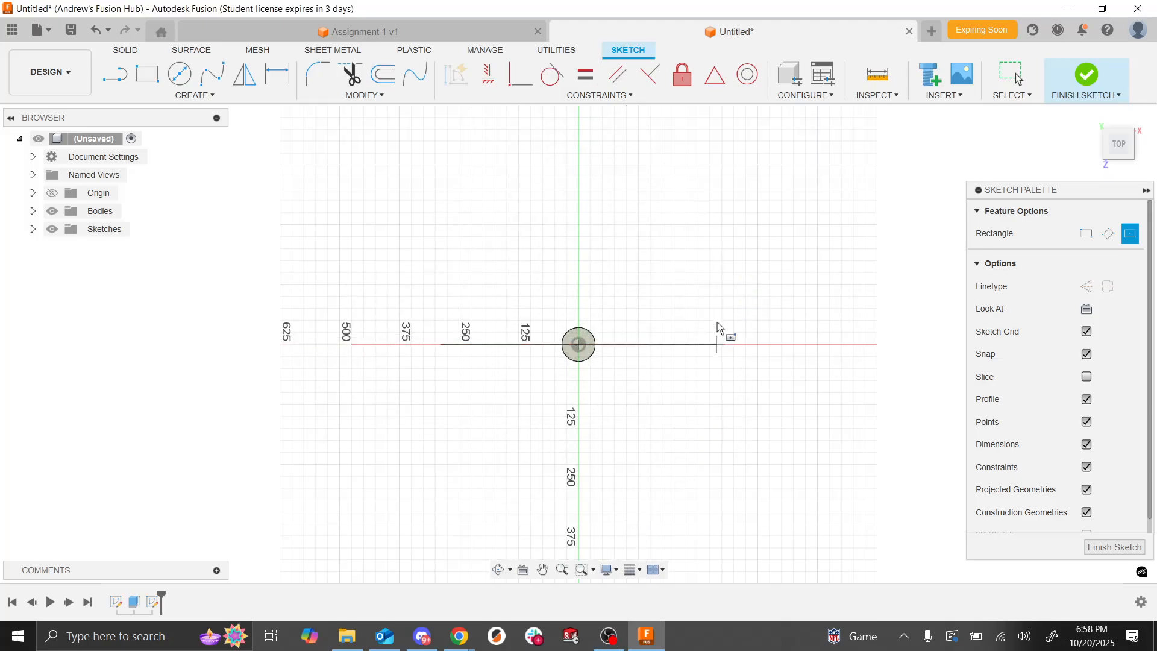
left_click(742, 304)
key("Escape")
Step: Dimension the rectangle's long side to 500 mm and its short side to 120 mm
key("d")
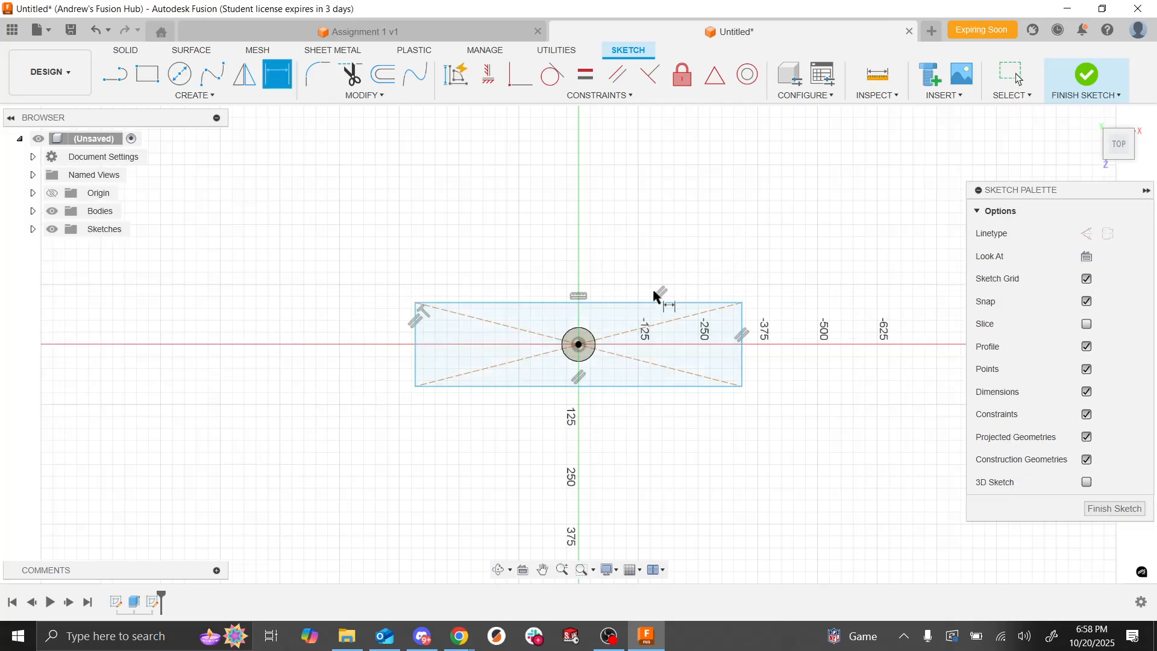
left_click(620, 303)
left_click(607, 255)
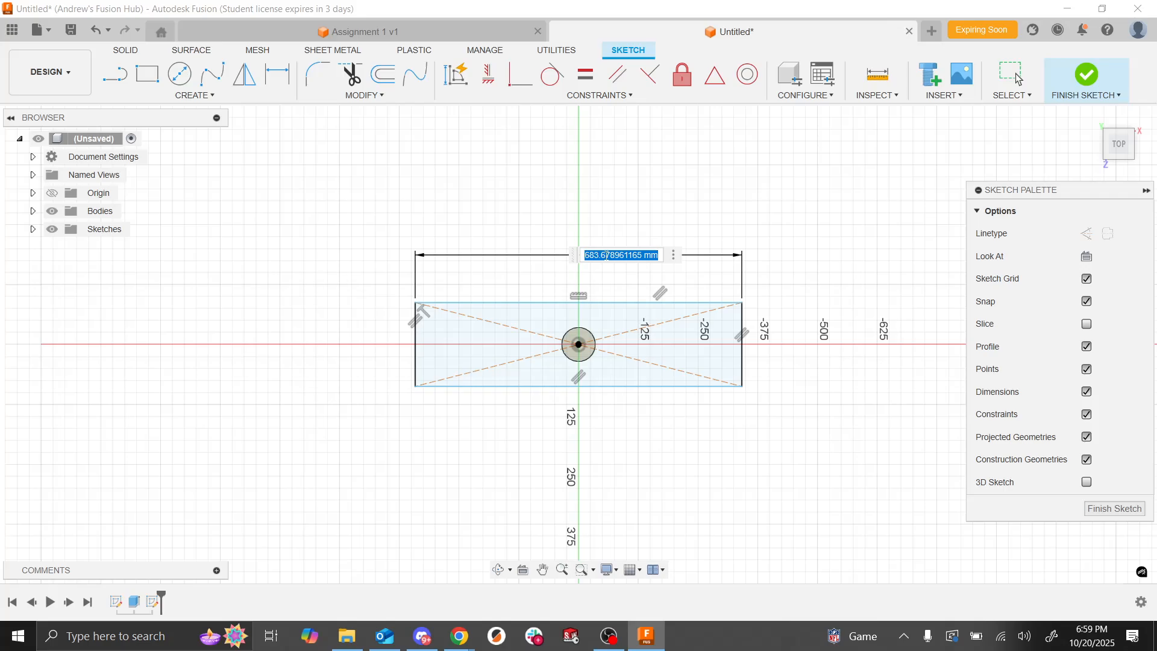
type("500")
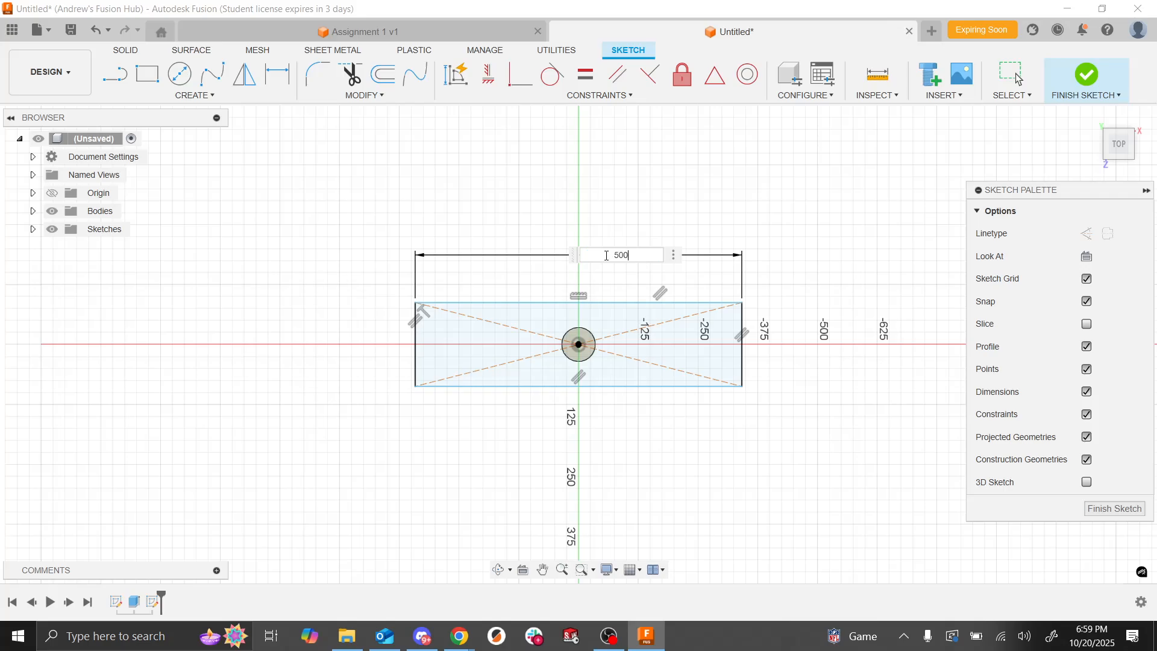
key("Return")
left_click(694, 342)
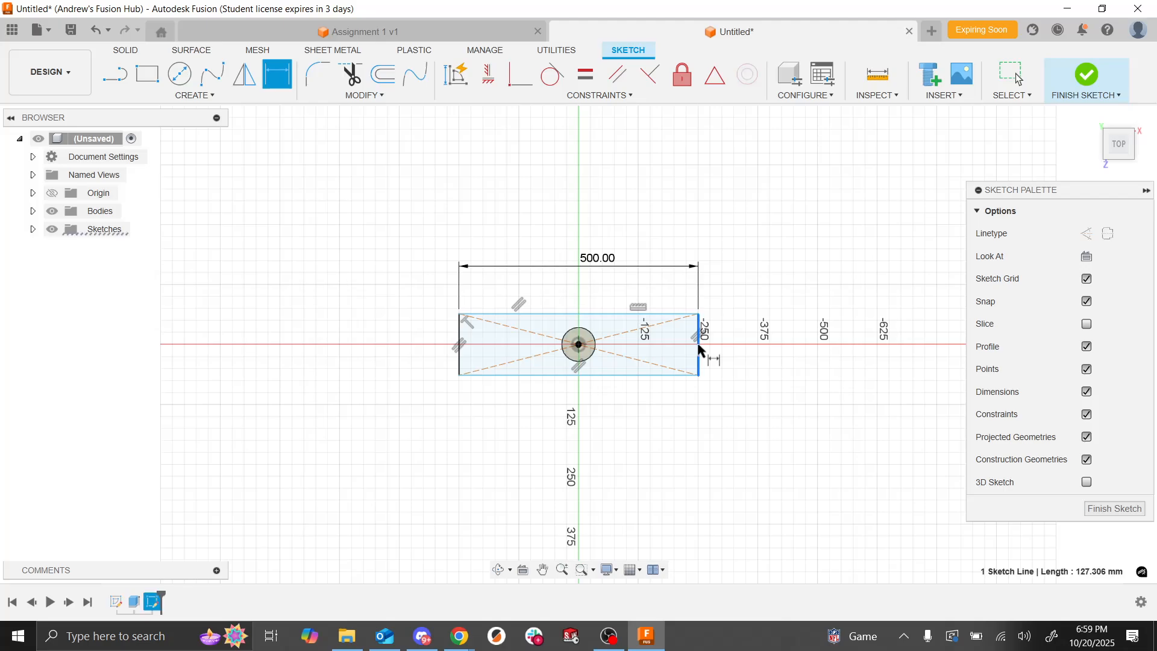
left_click(733, 349)
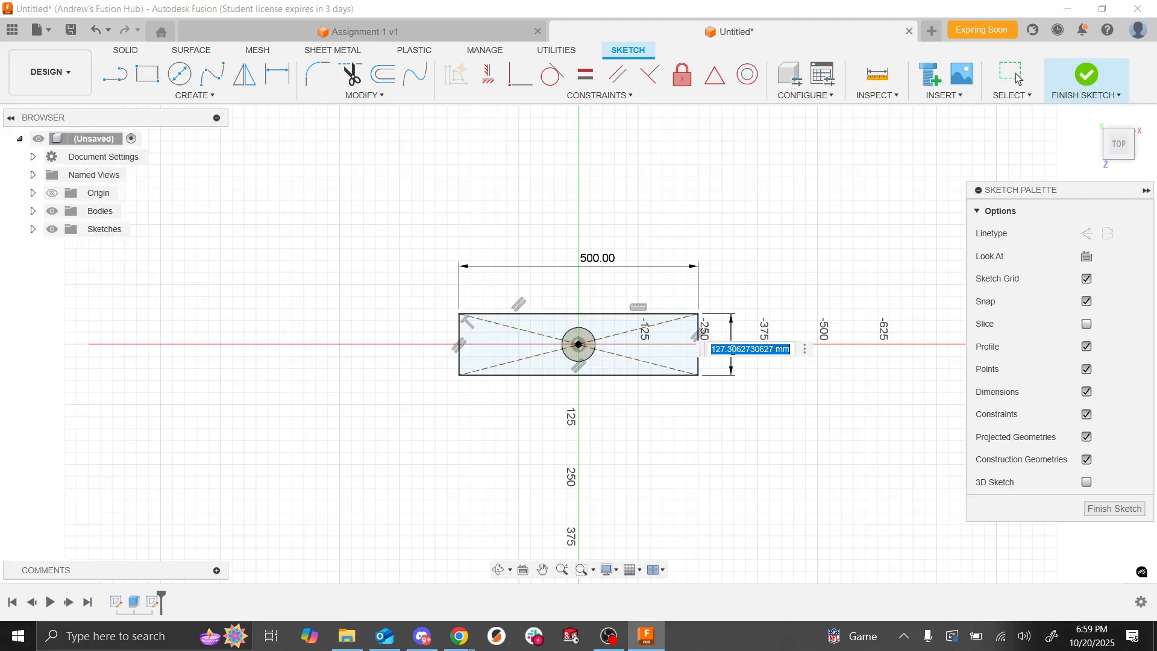
type("120")
key("Return")
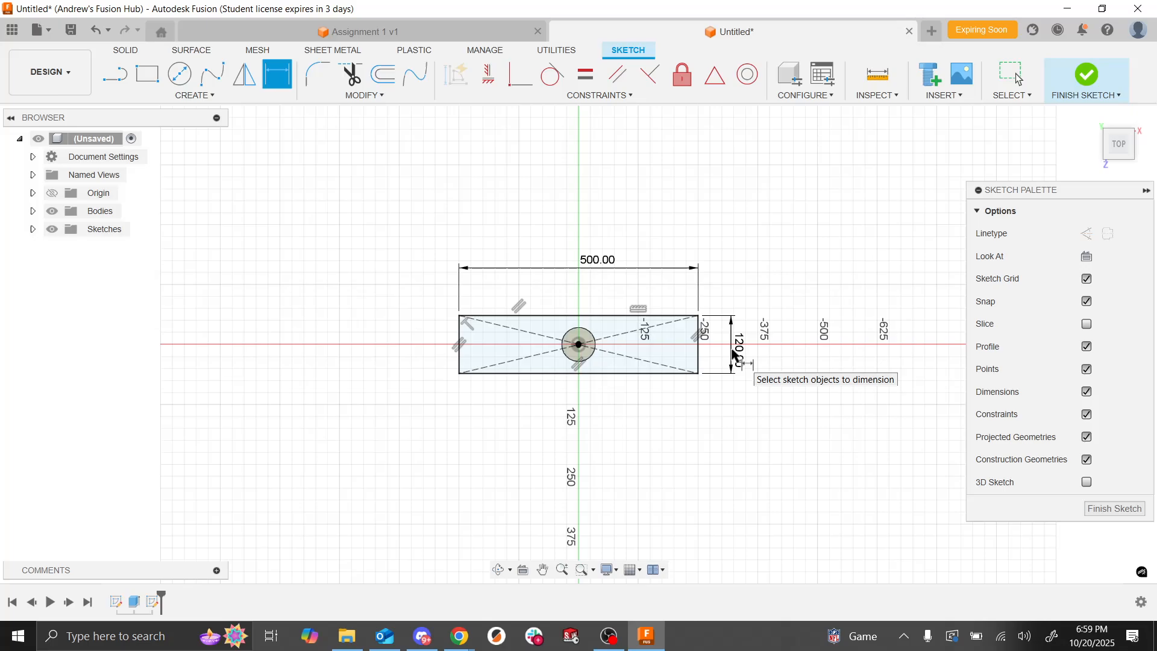
Step: Change the rectangle's short side dimension to 250 mm
key("Escape")
double_click(739, 350)
type("250")
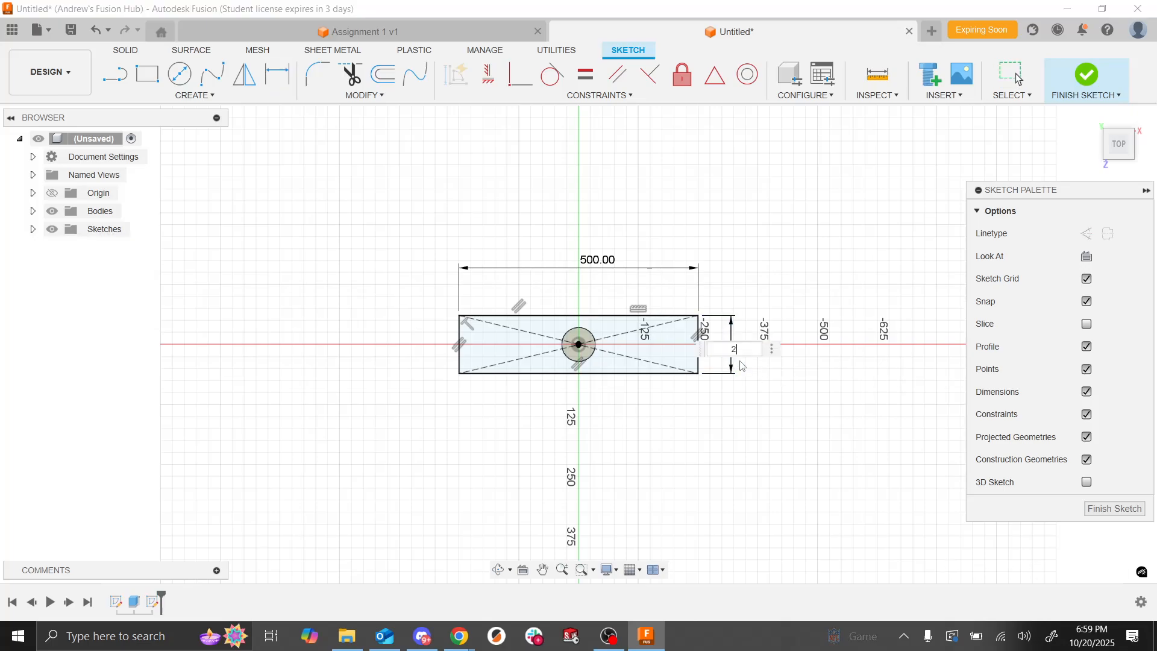
key("Return")
Step: Set the rectangle's short side dimension to 150 mm and finish the sketch
double_click(738, 369)
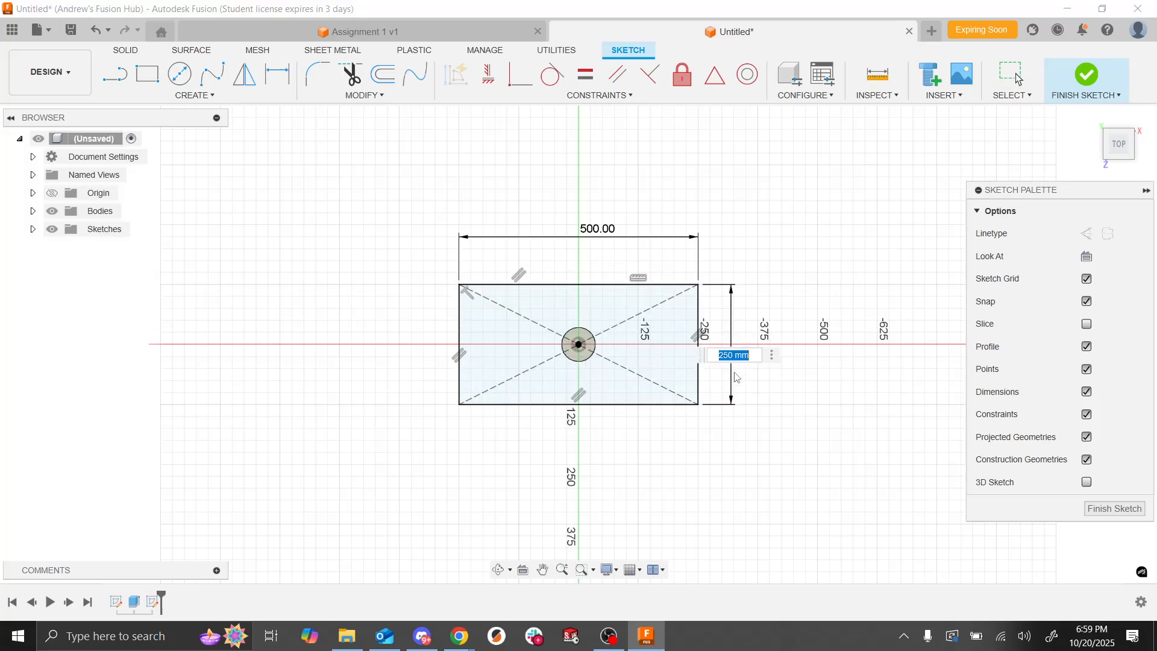
type("150")
key("Return")
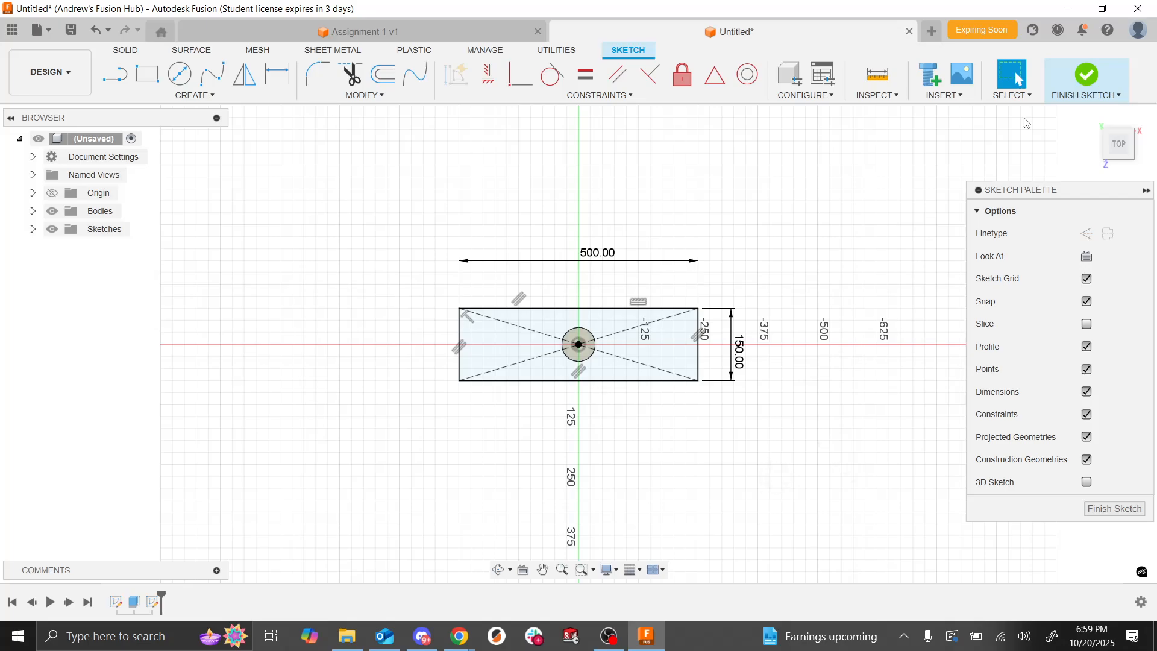
left_click(1087, 75)
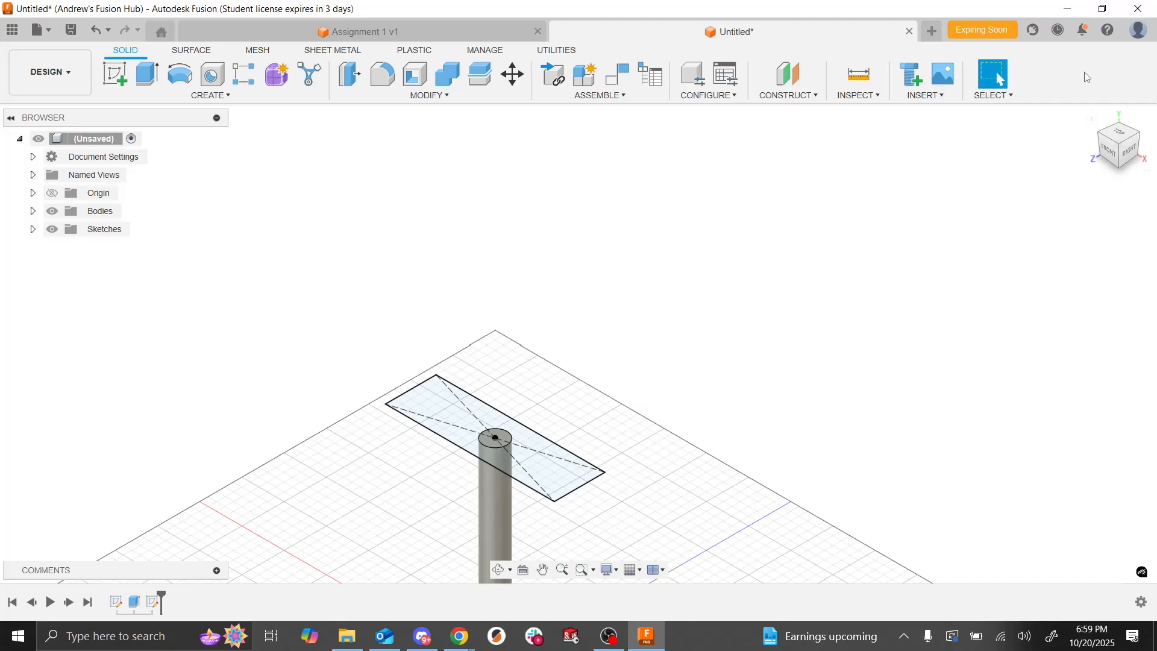
Step: Start an Extrude for the rectangle sketch on top of the cylinder
scroll(757, 205, "down", 5)
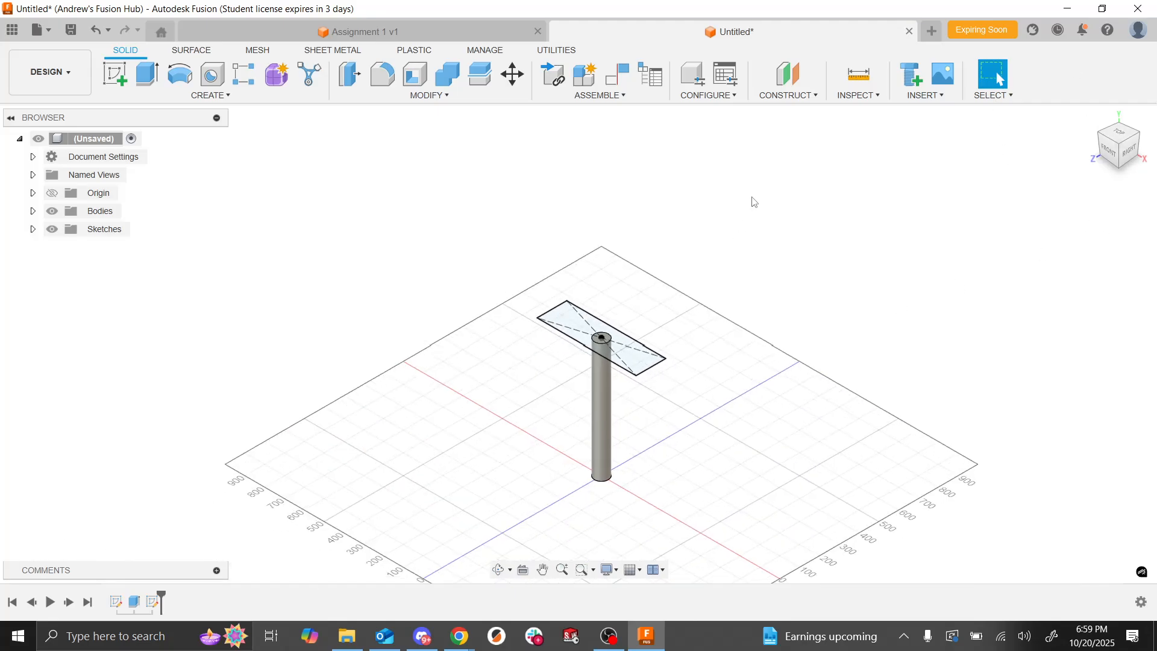
scroll(698, 358, "up", 4)
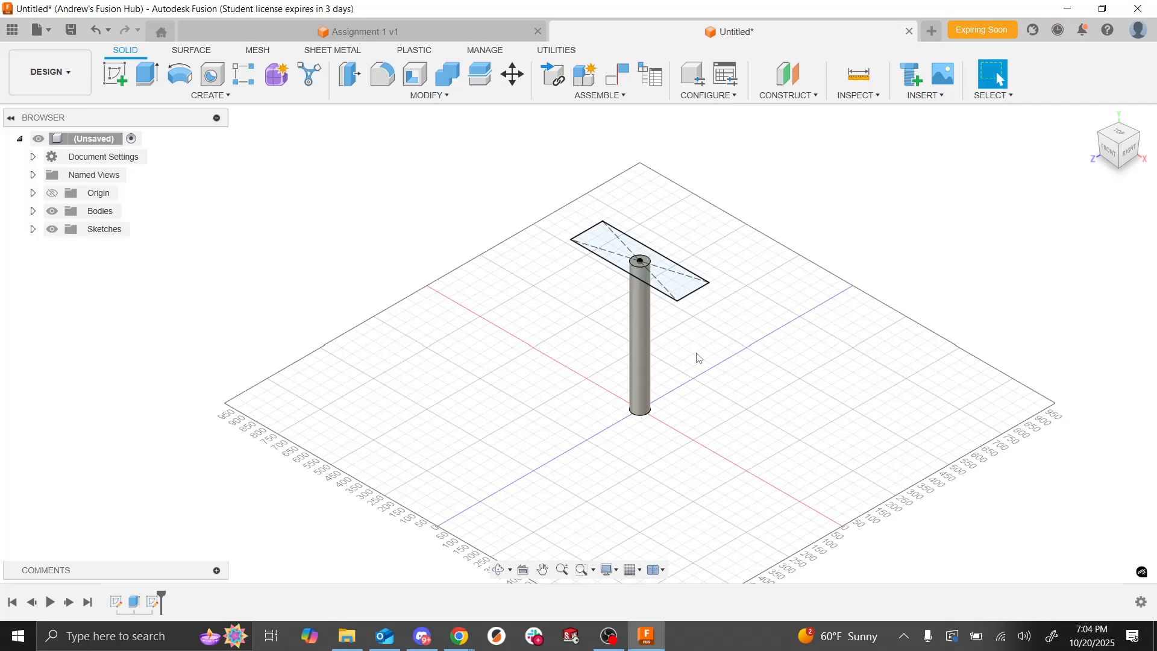
left_click(158, 83)
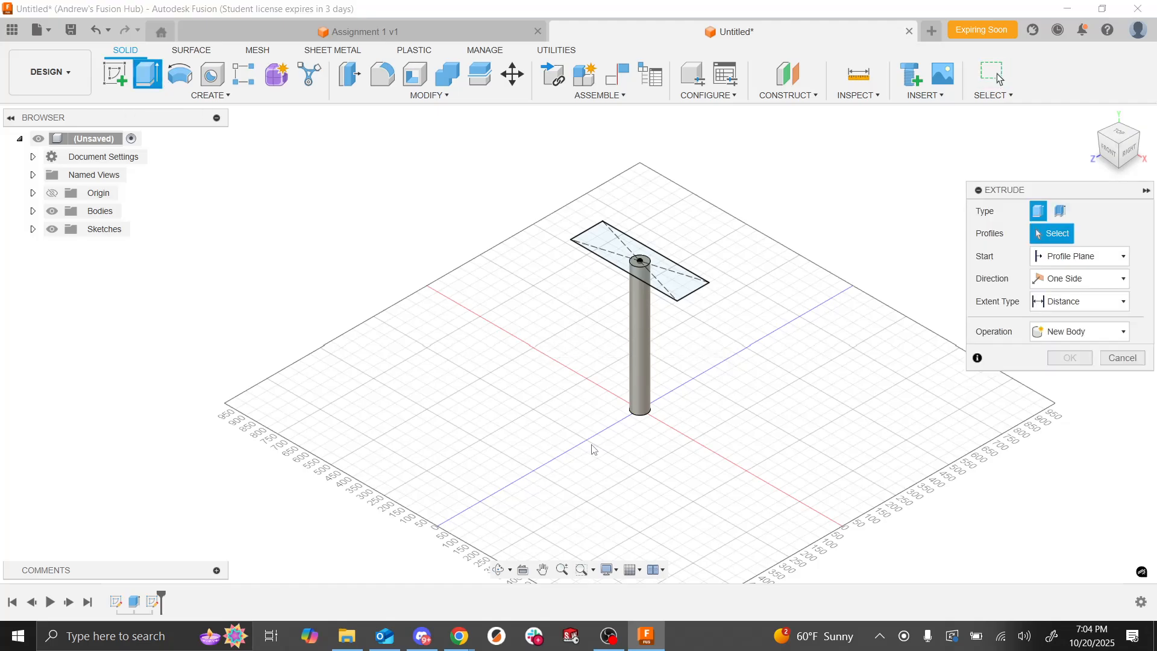
Step: Extrude the rectangle profile around the top of the handle 250 mm downward, joining it to the handle
middle_click_drag(594, 449, 594, 450, "shift")
left_click(678, 303)
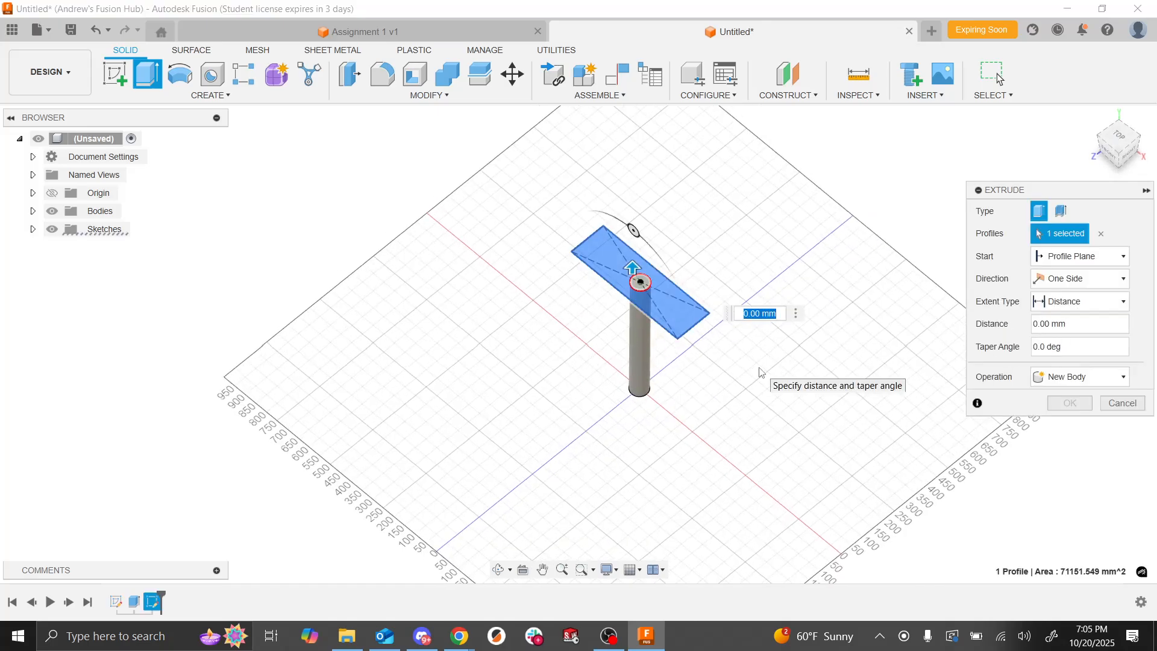
middle_click_drag(761, 373, 761, 372, "shift")
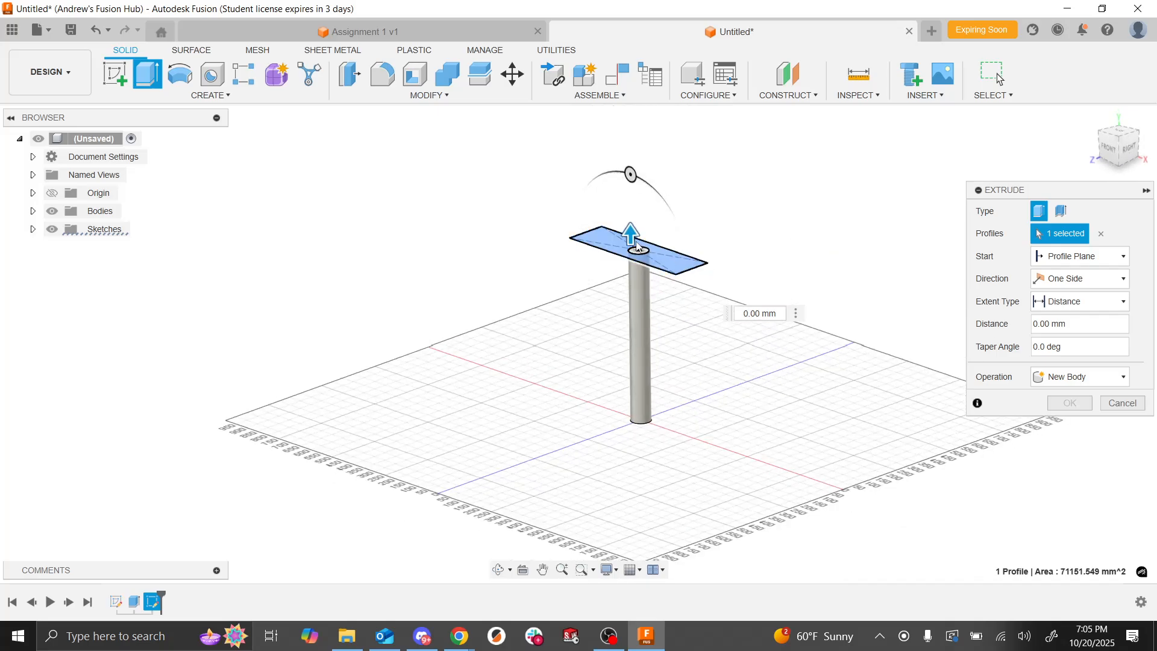
left_click_drag(630, 234, 633, 331)
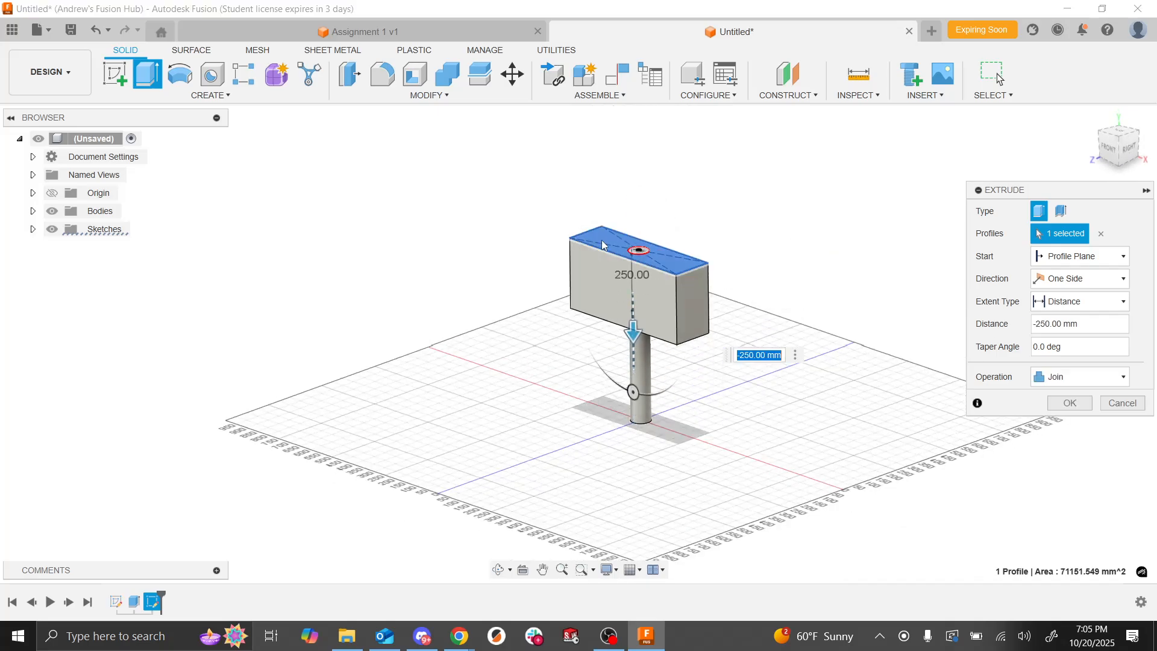
Step: Start the hammer head extrusion at a -30 mm offset from the profile plane and set its distance to -175 mm
scroll(613, 220, "up", 5)
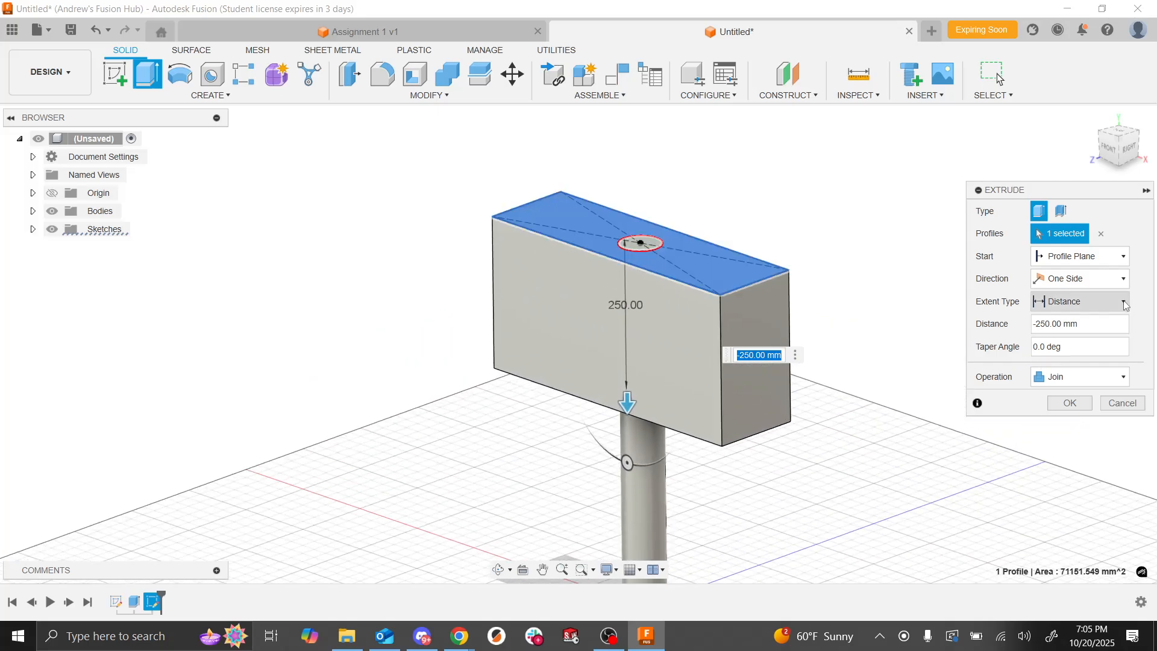
left_click(1098, 258)
left_click(1079, 288)
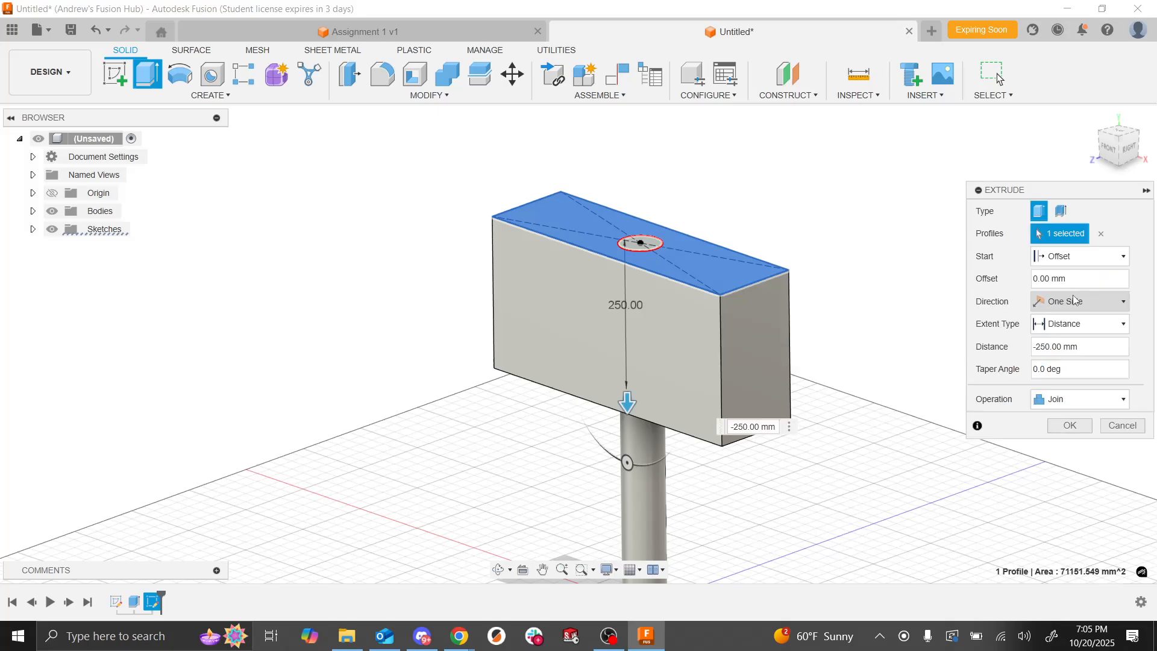
left_click(1094, 277)
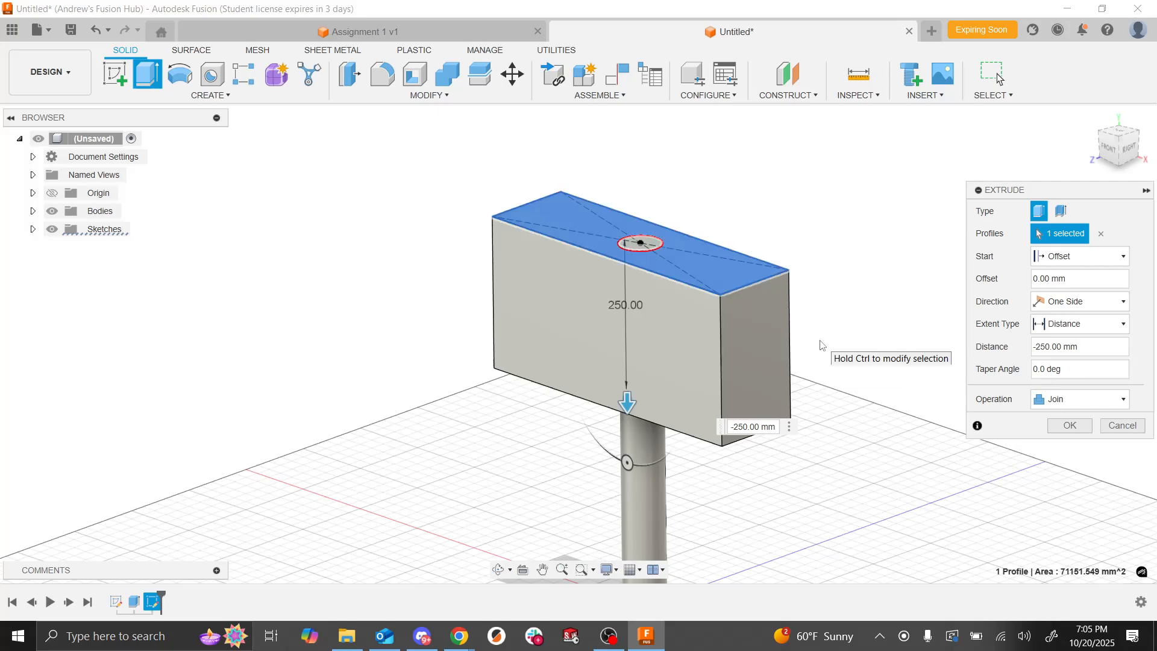
type("-30")
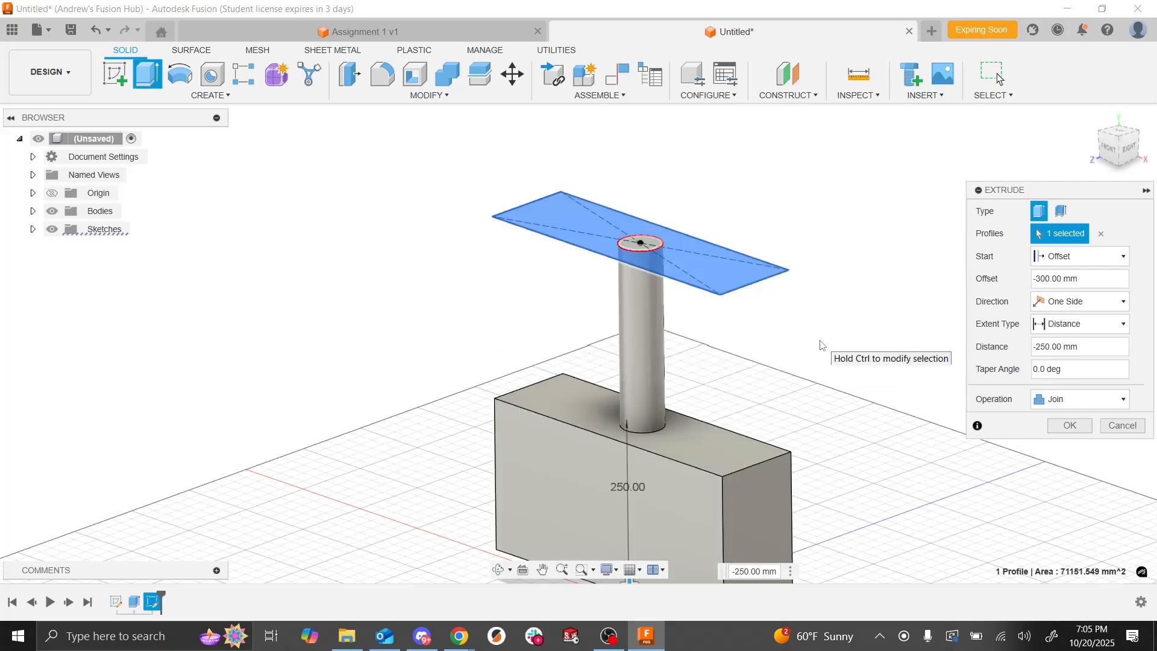
key("BackSpace")
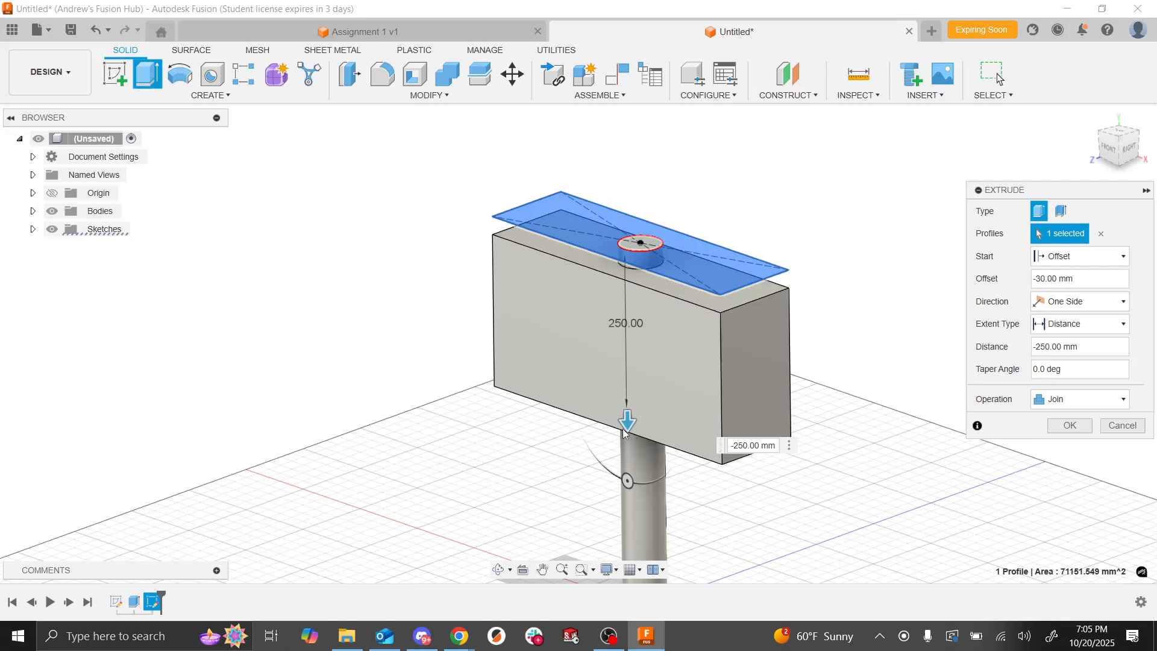
left_click_drag(623, 429, 631, 383)
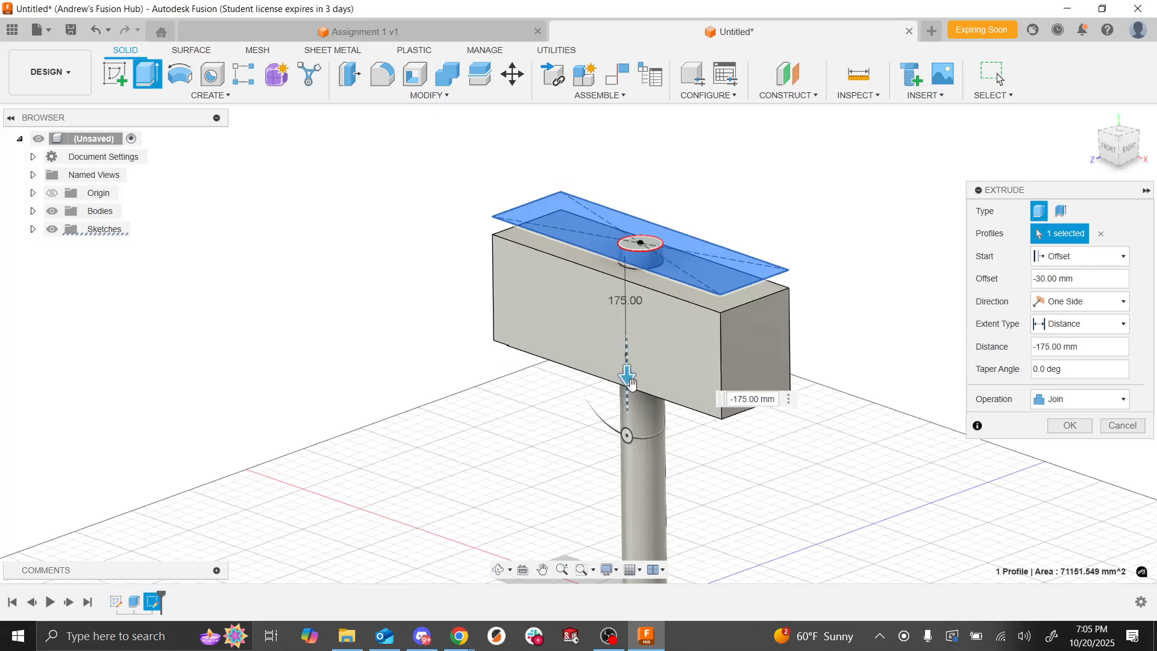
left_click(1071, 426)
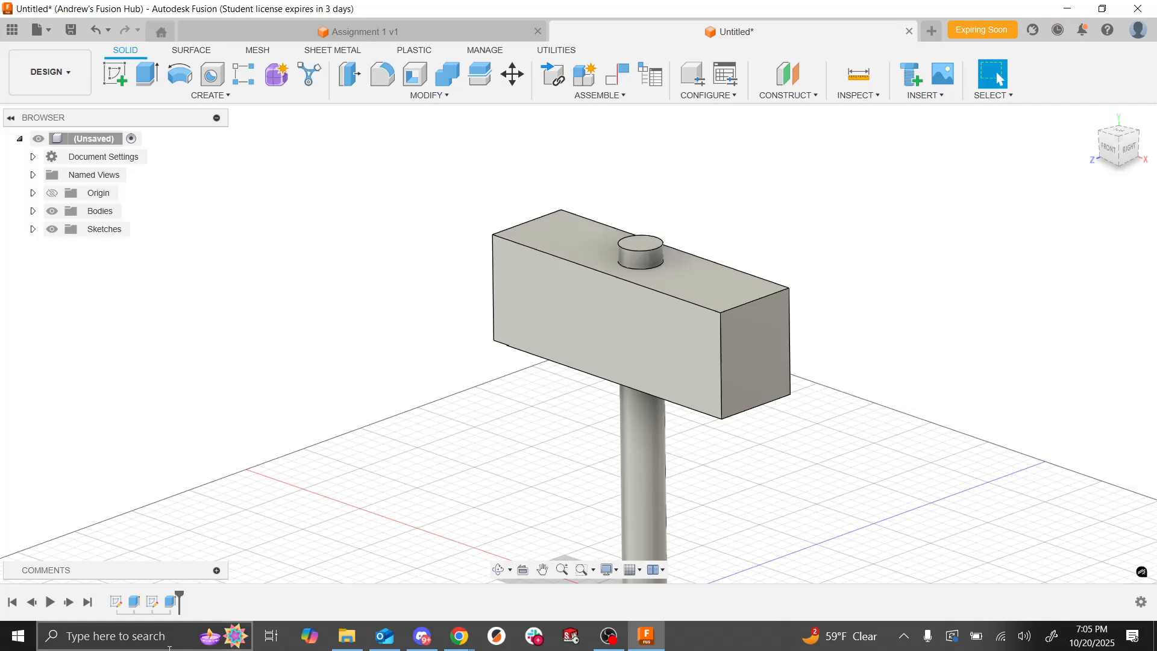
Step: Inspect the handle and head extrusions in the model history, and check the reference hammer on the Assignment #2 slide
left_click(134, 601)
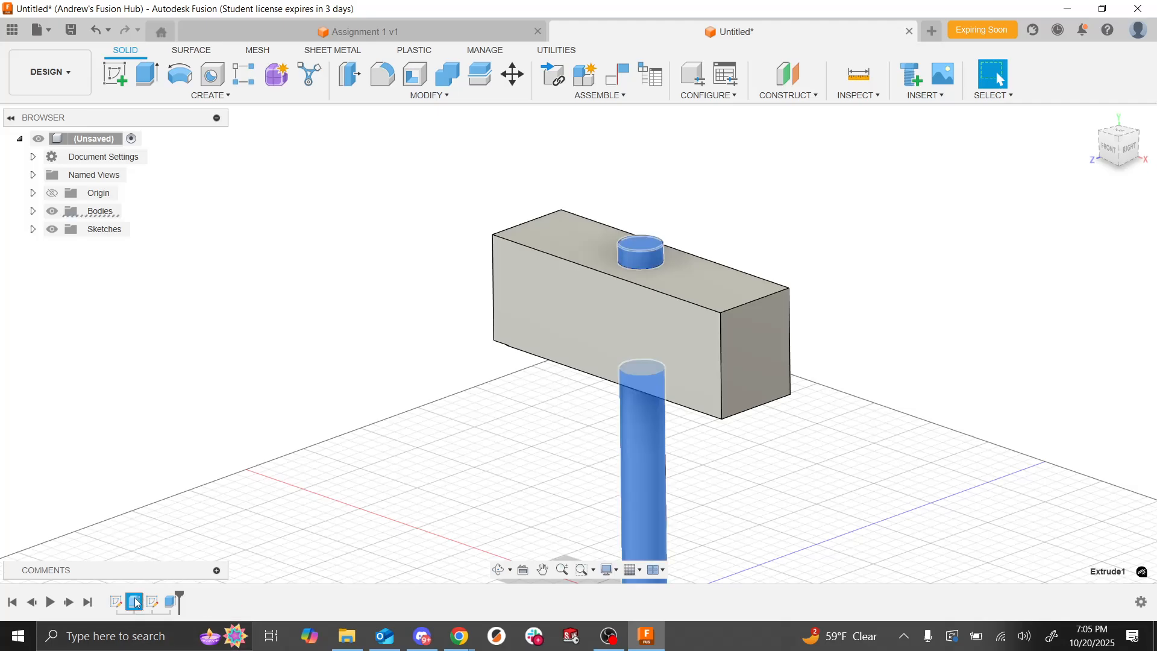
left_click(172, 601)
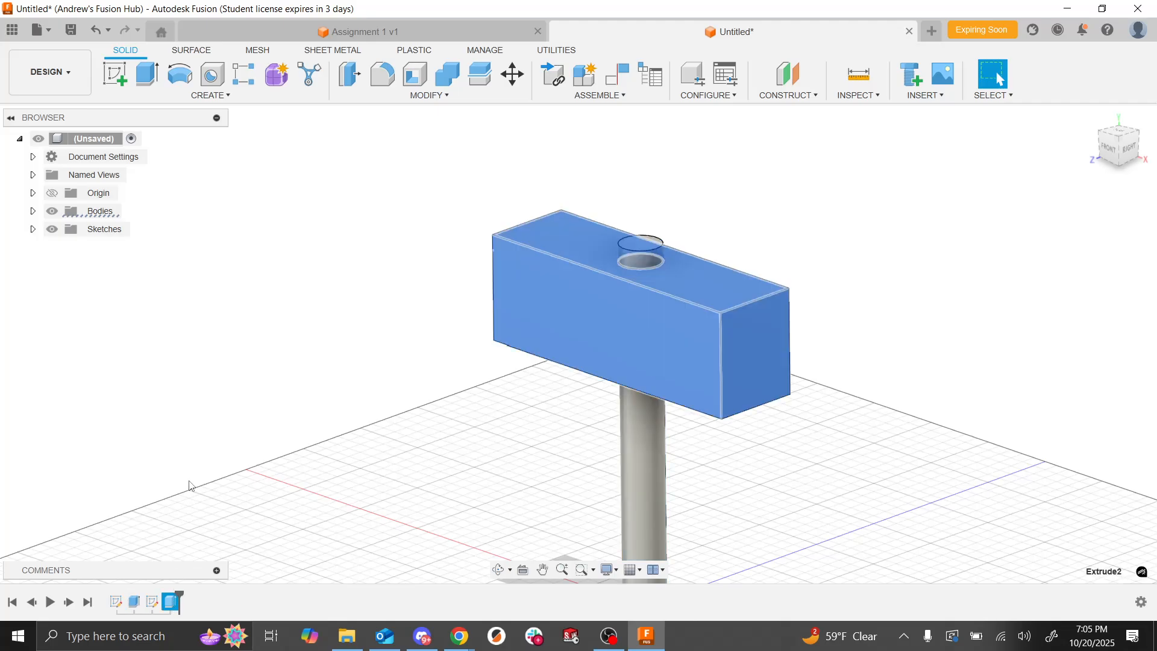
left_click(189, 434)
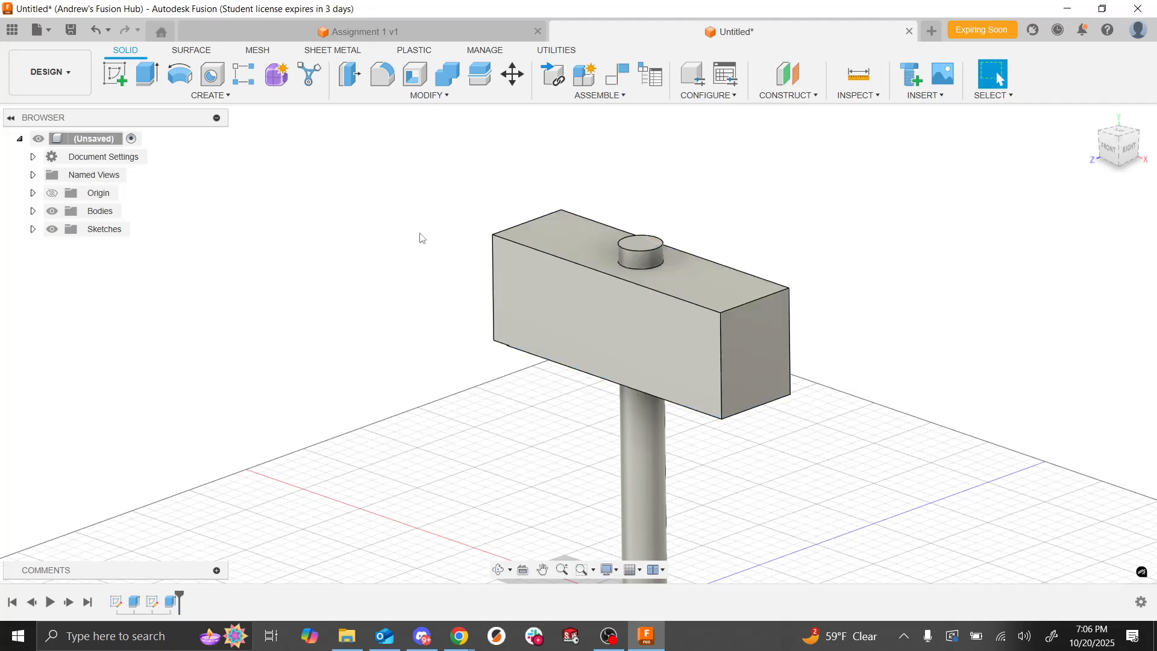
key("alt+Tab")
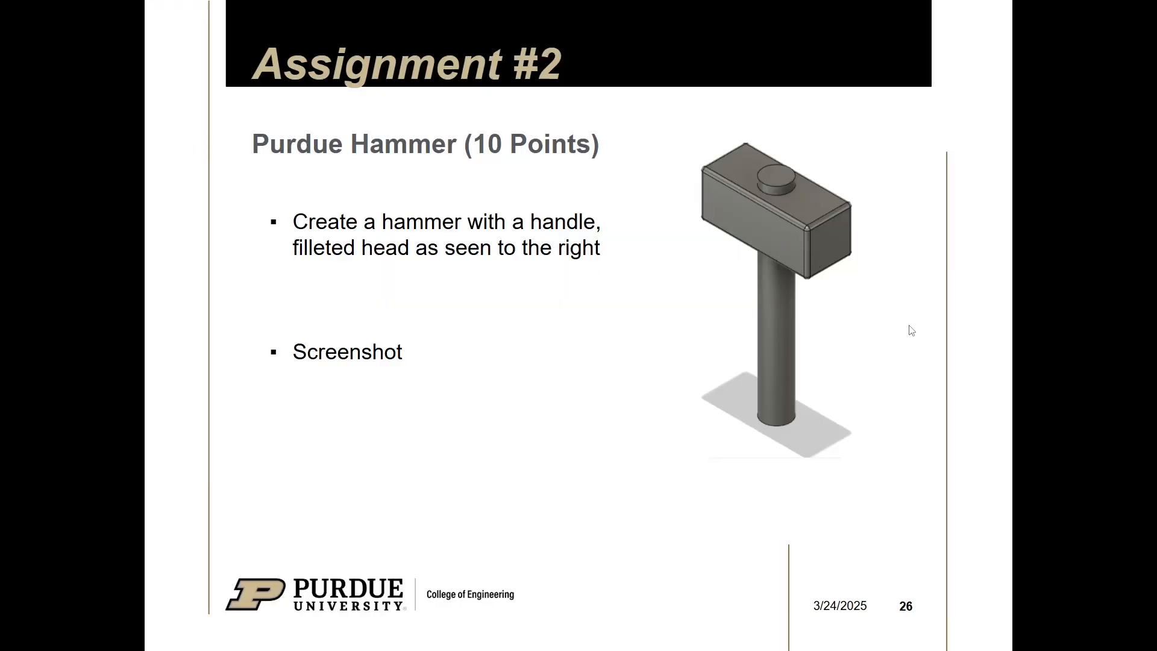
key("alt+Tab")
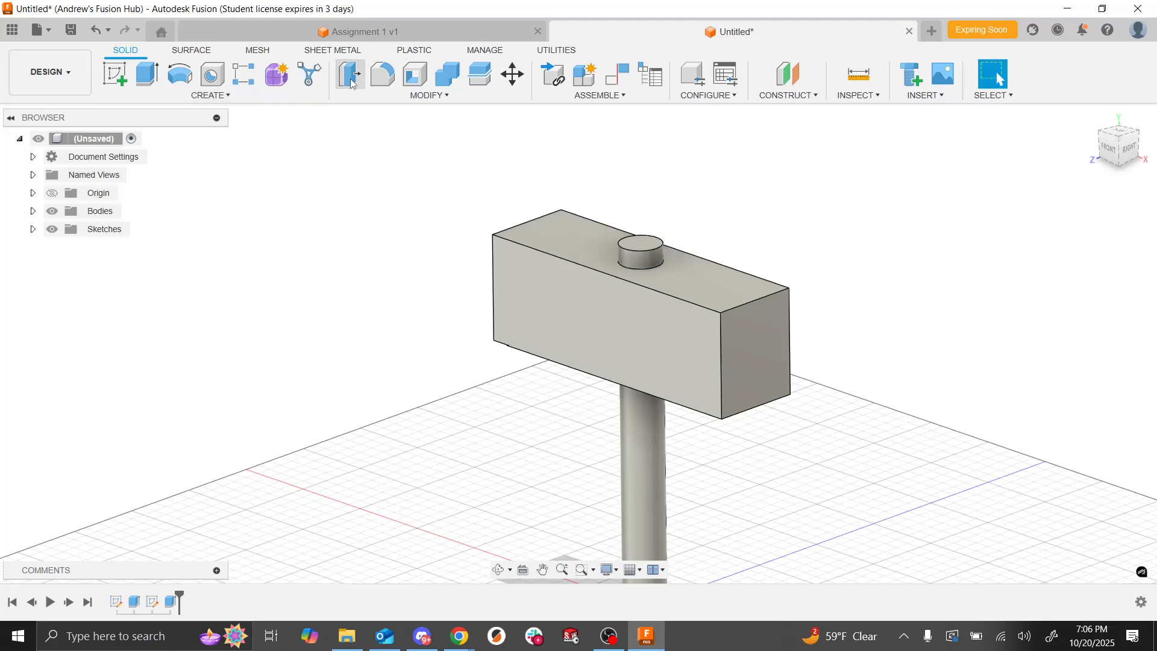
left_click(386, 94)
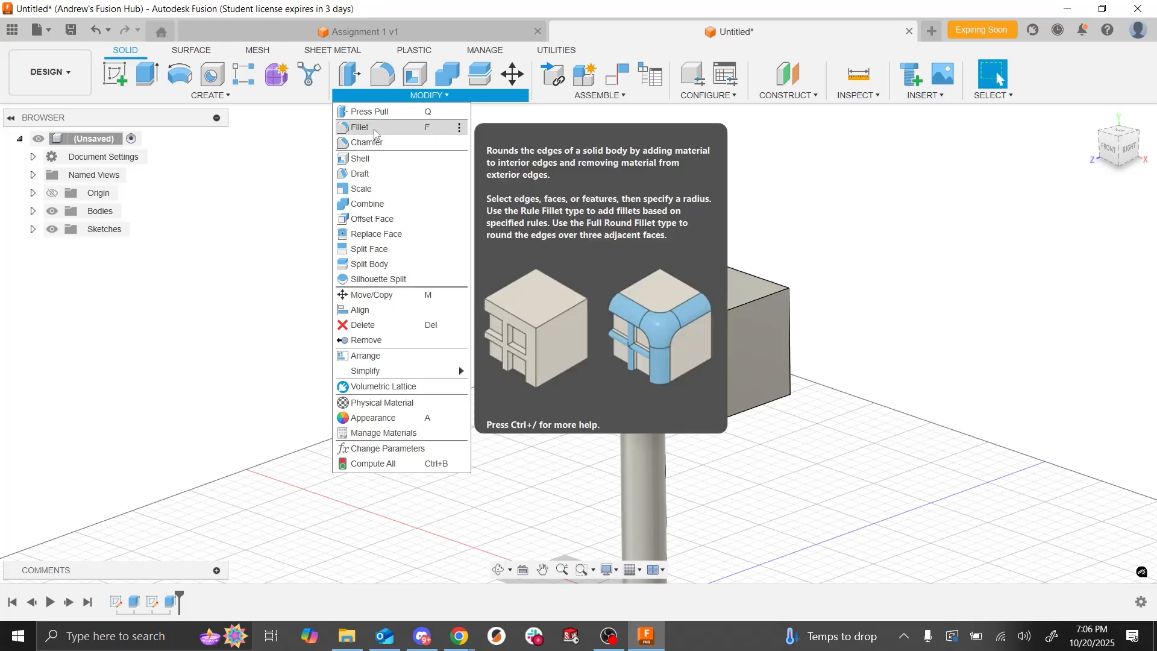
left_click(375, 128)
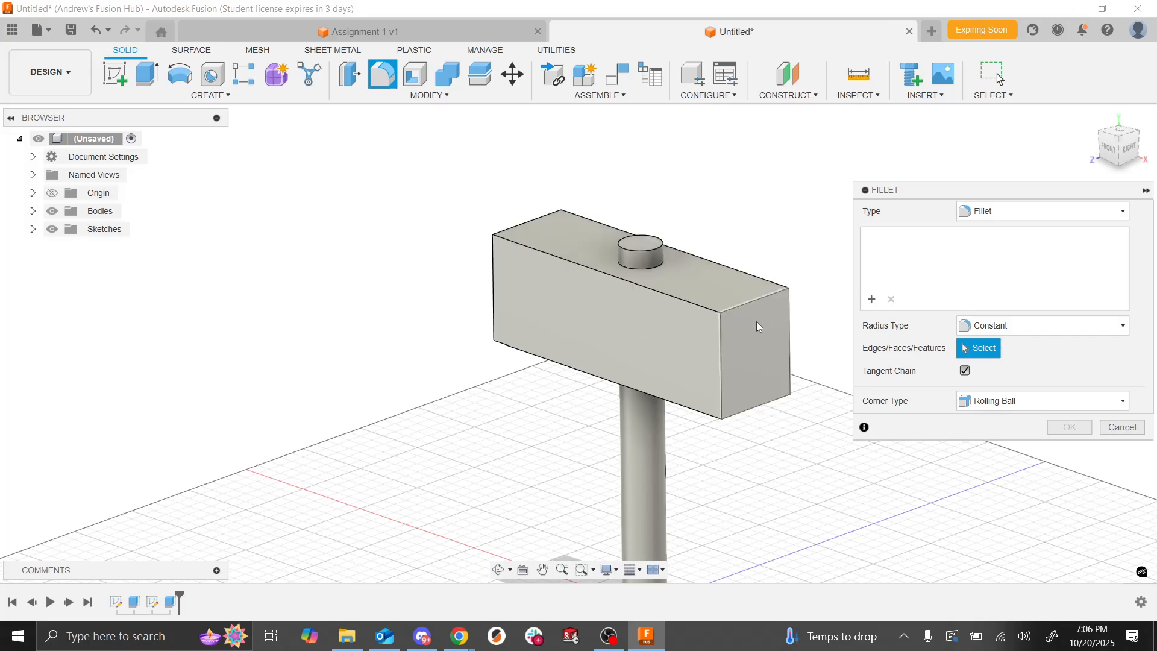
left_click(765, 360)
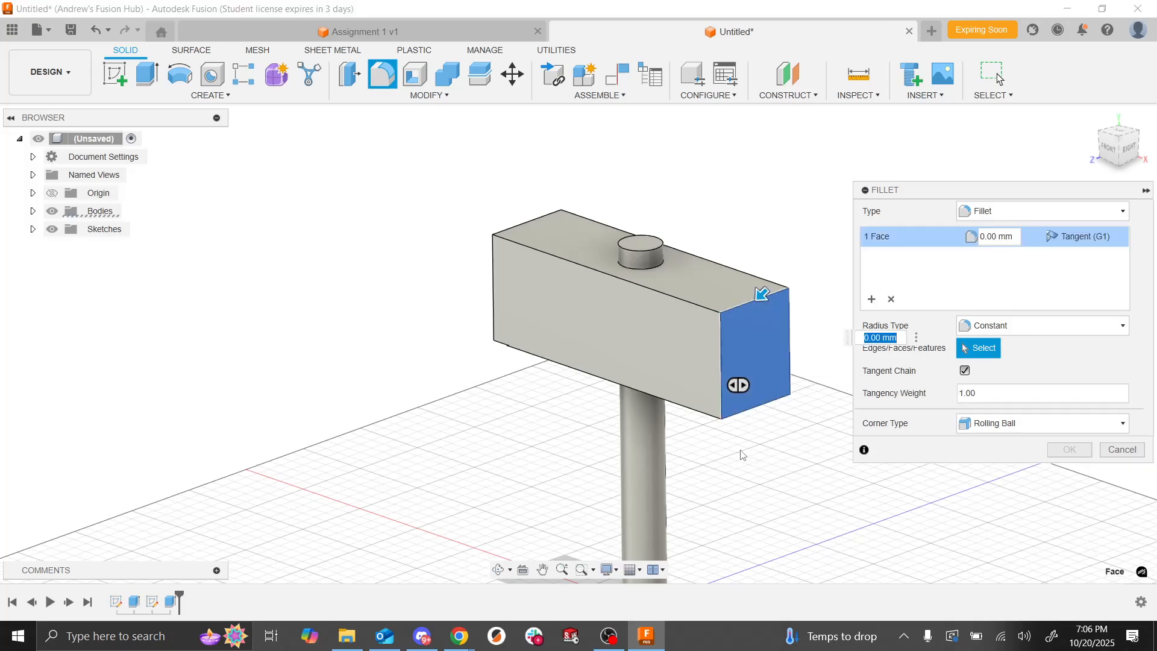
mouse_move(744, 459)
middle_mouse_down("shift")
mouse_move(793, 273)
mouse_move(742, 464)
middle_mouse_up("shift")
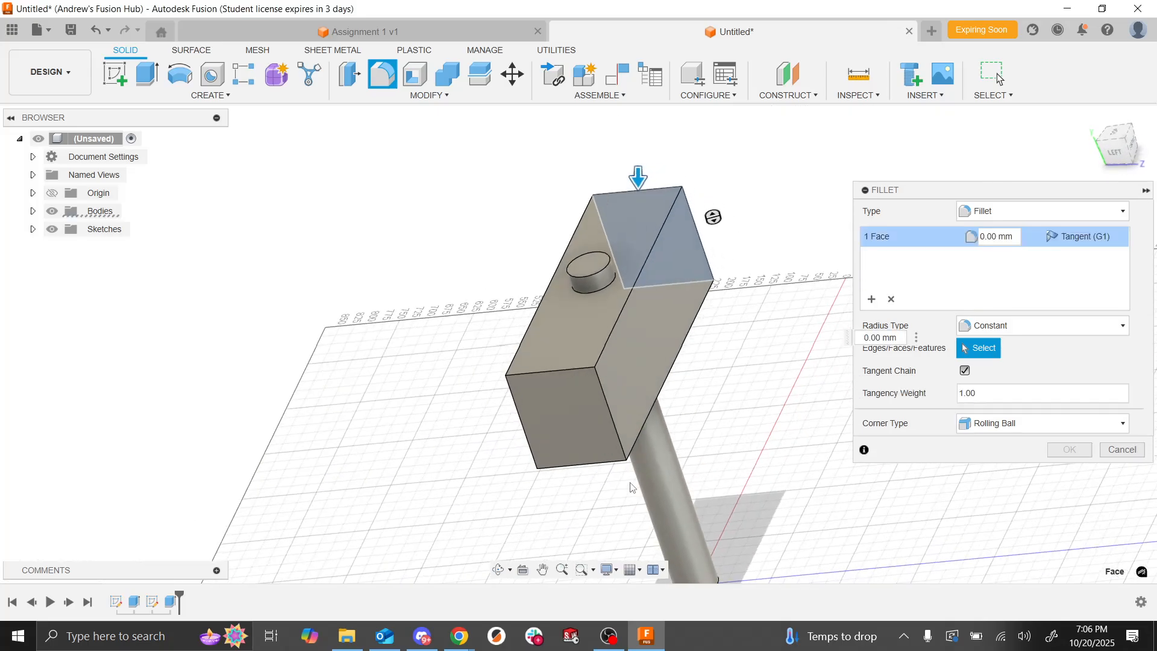
left_click(583, 434)
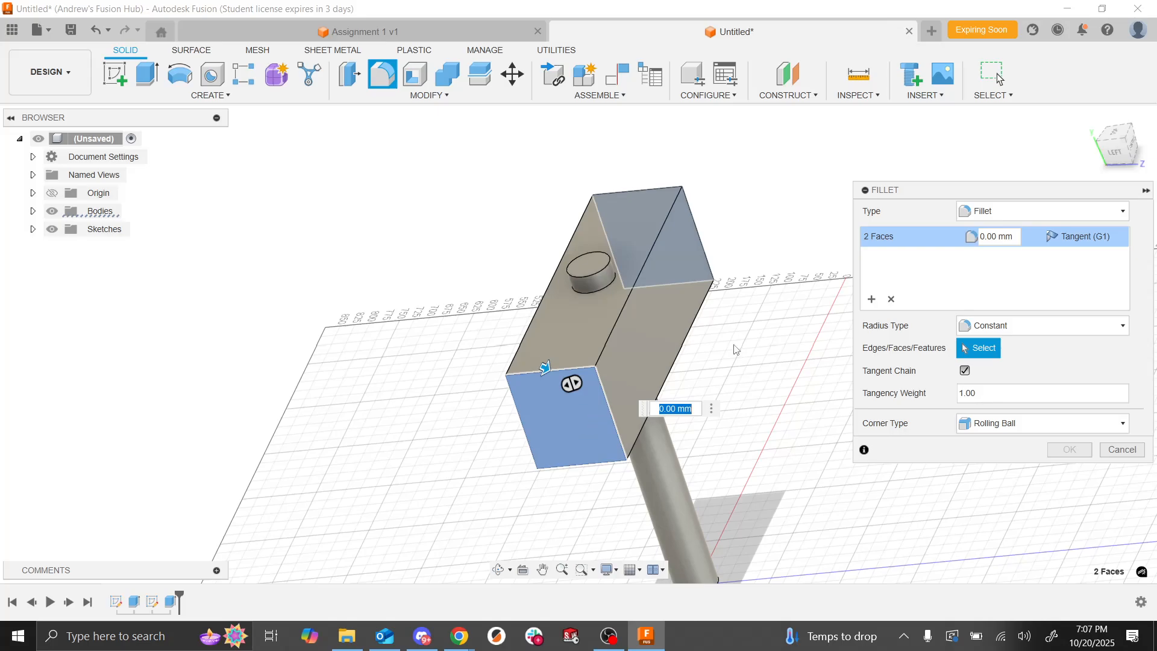
left_click(986, 236)
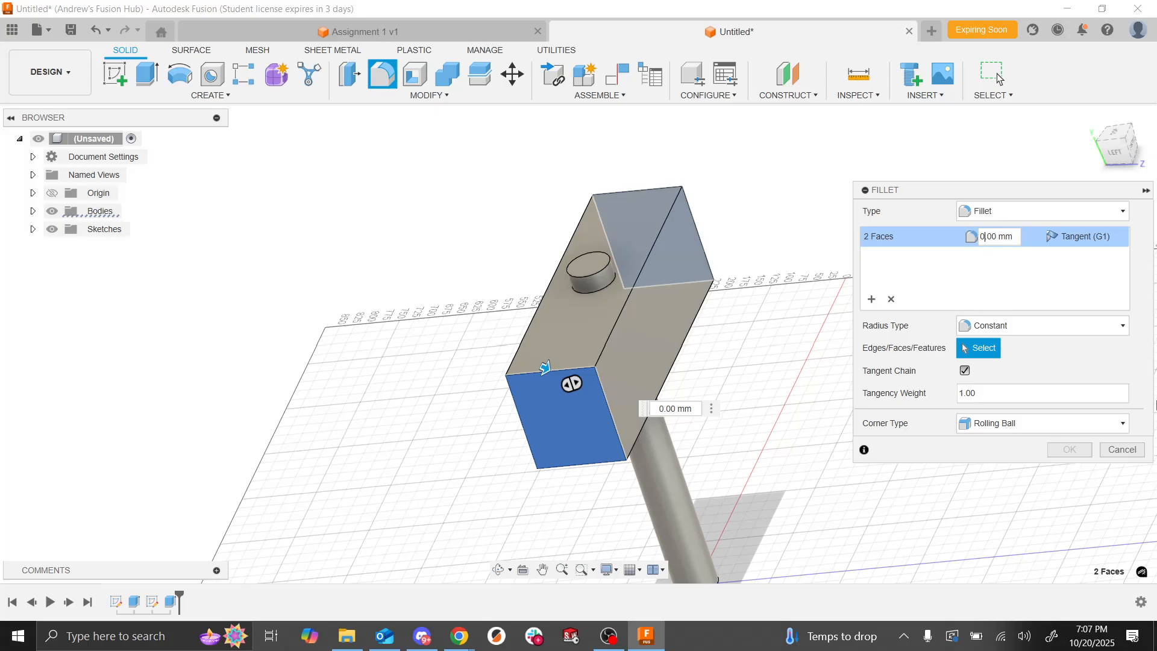
key("BackSpace")
type("1")
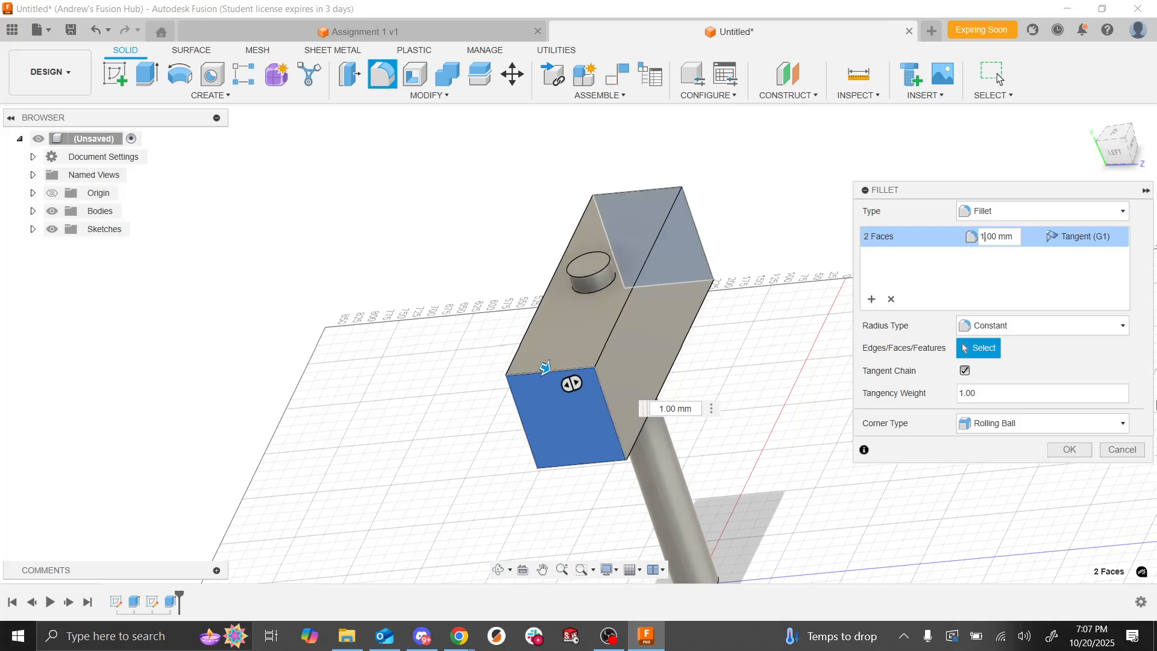
type("5")
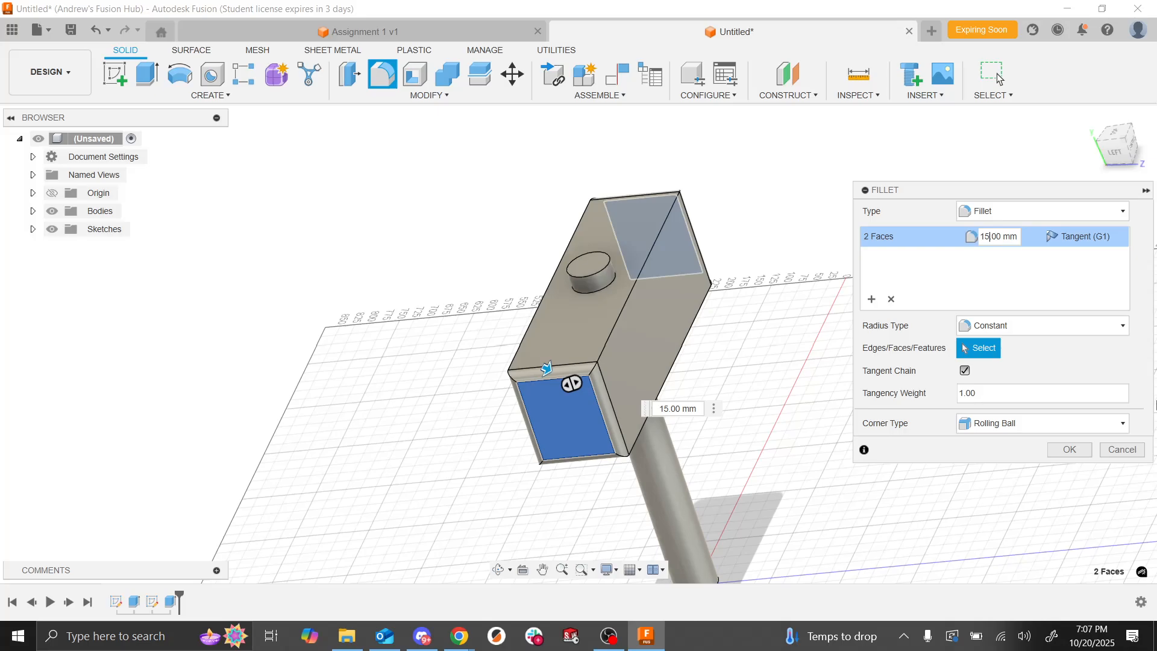
middle_click_drag(642, 425, 473, 355, "shift")
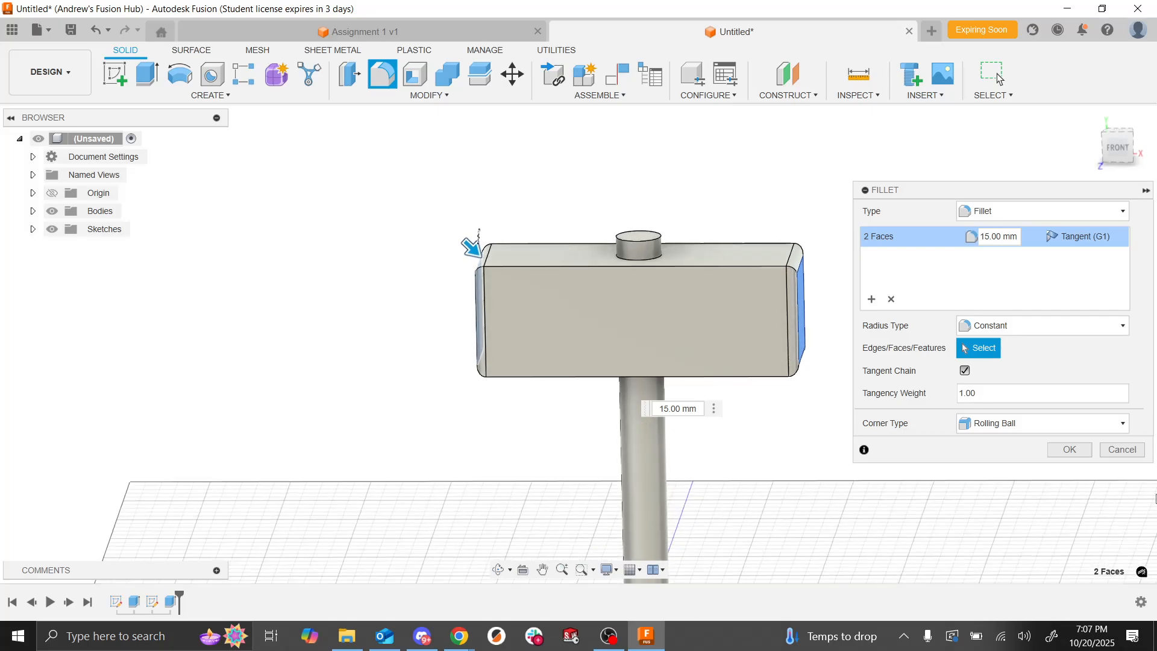
middle_click_drag(642, 425, 620, 446, "shift")
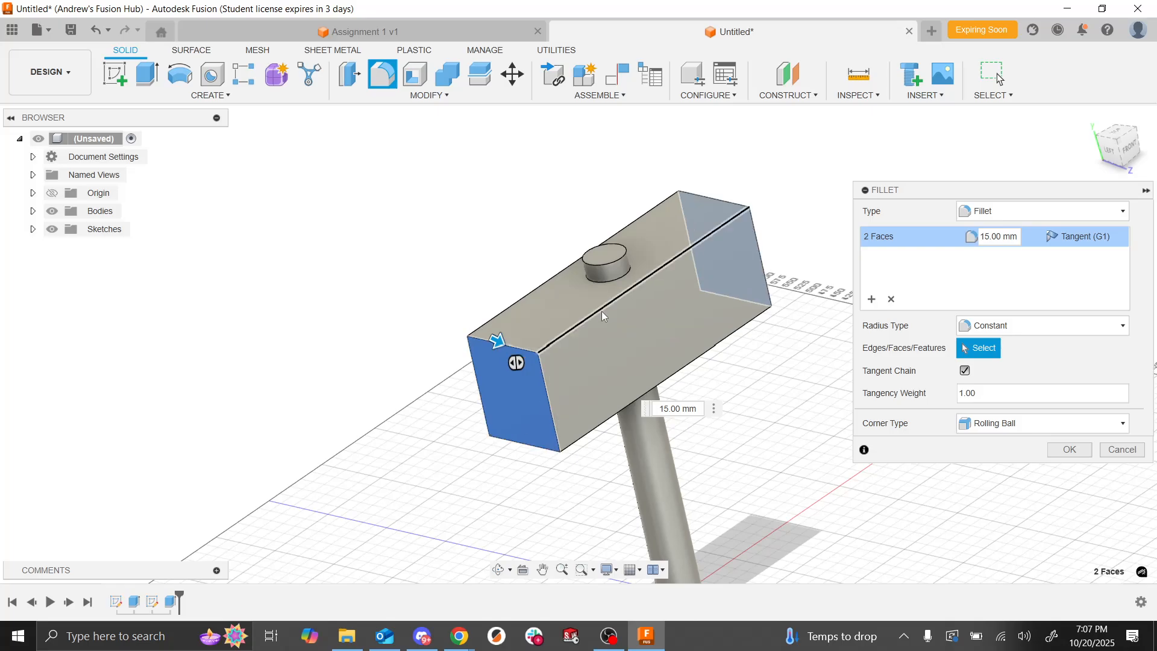
left_click(602, 309)
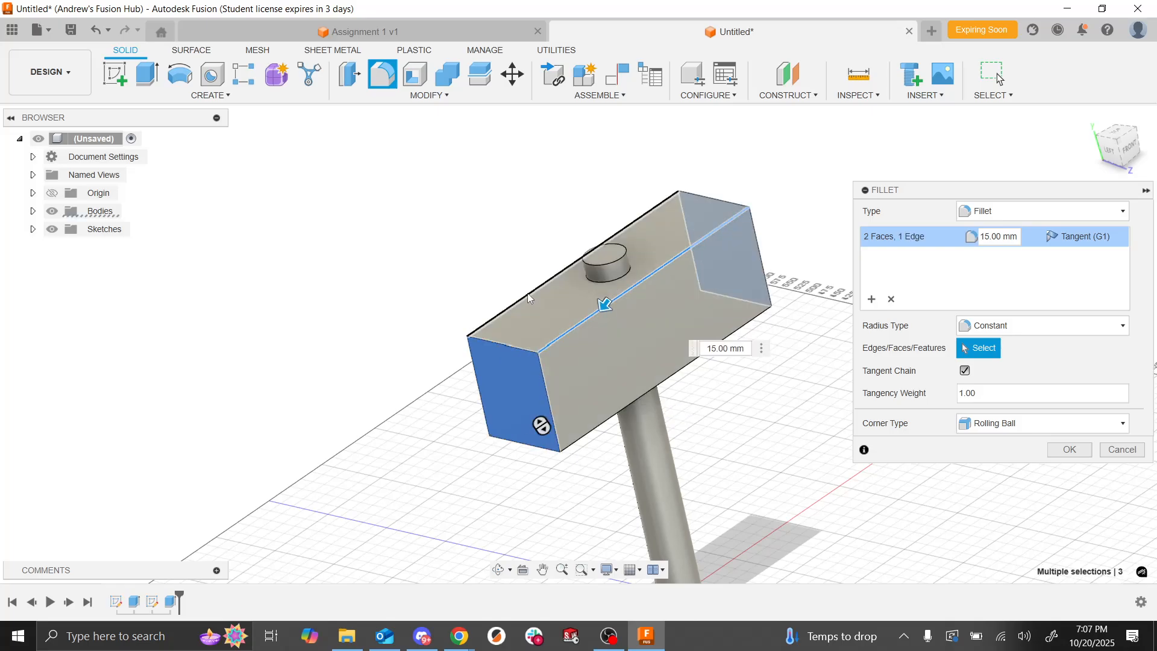
left_click(526, 293)
left_click(604, 424)
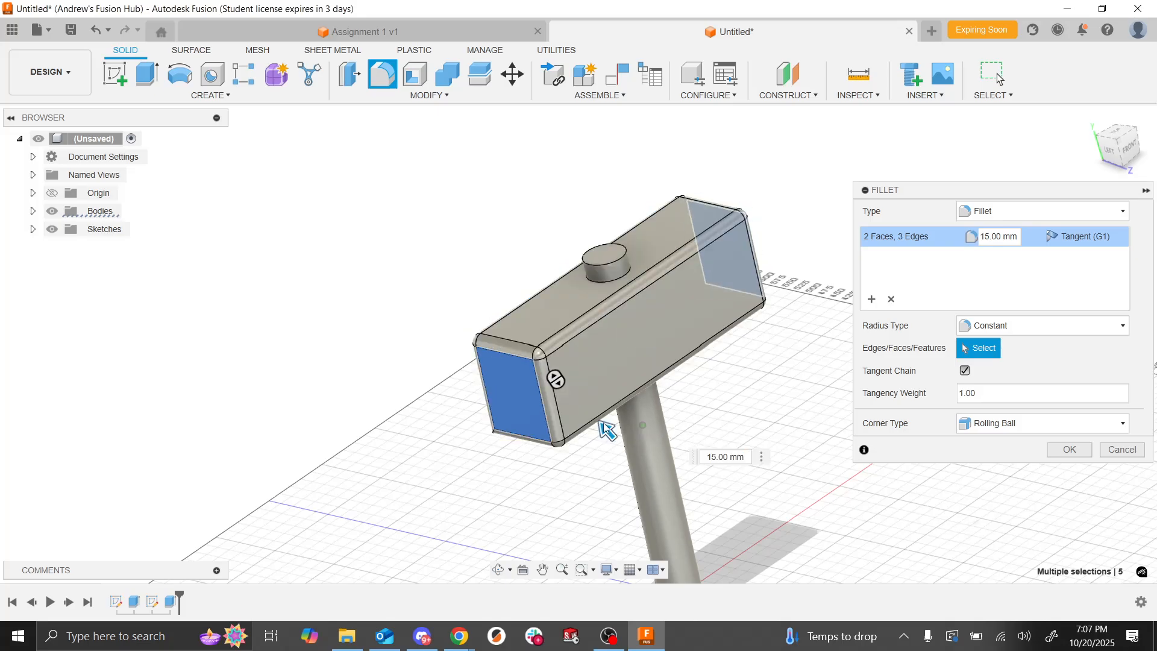
middle_click_drag(604, 423, 579, 431, "shift")
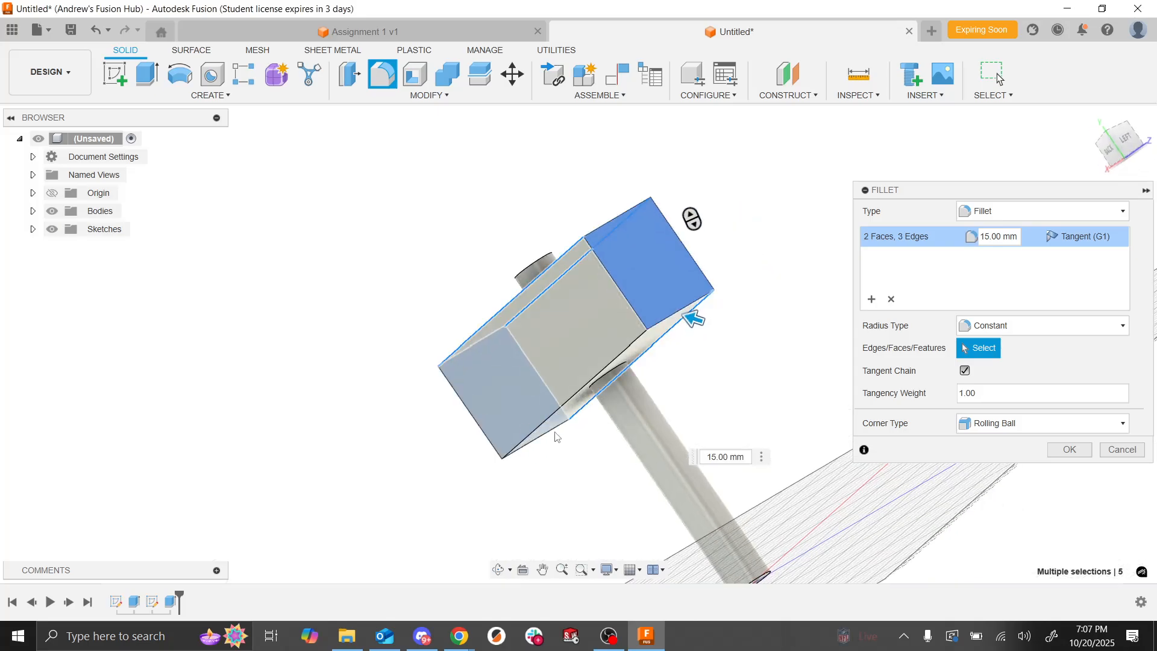
left_click(536, 436)
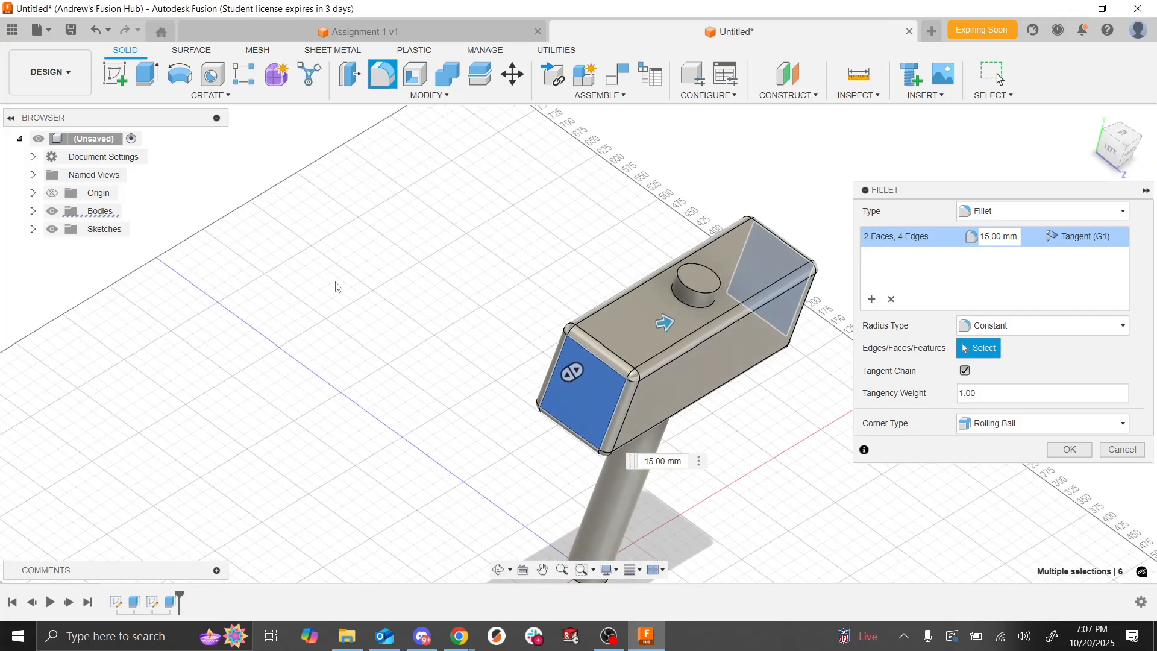
scroll(328, 290, "down", 3)
scroll(667, 289, "up", 4)
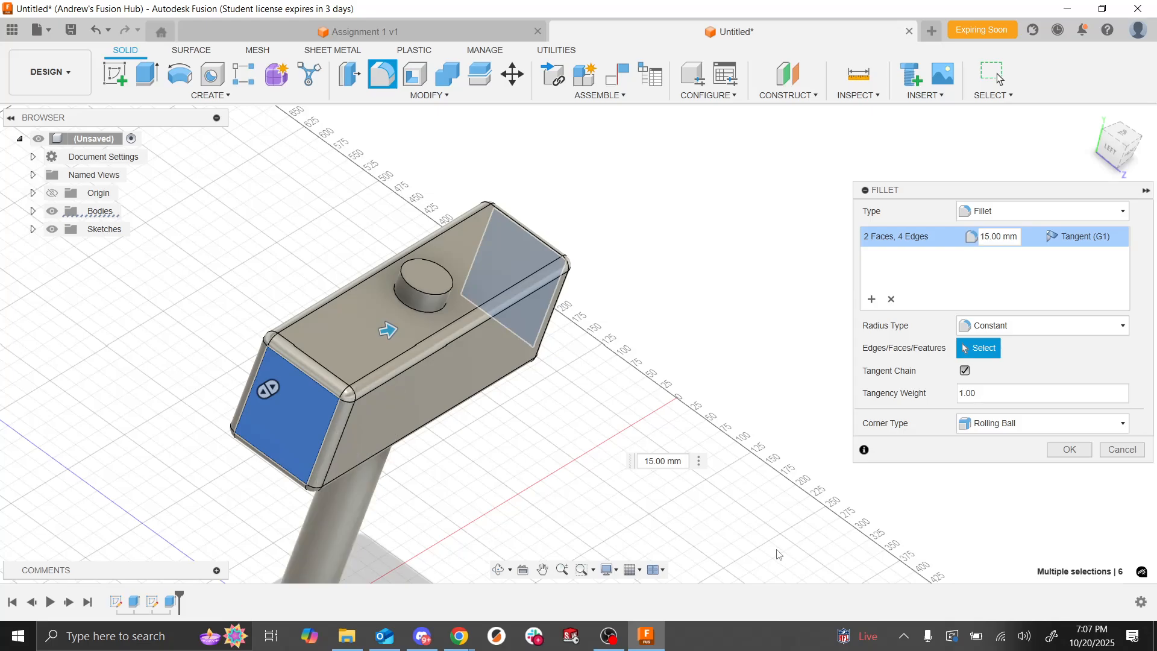
left_click(1123, 450)
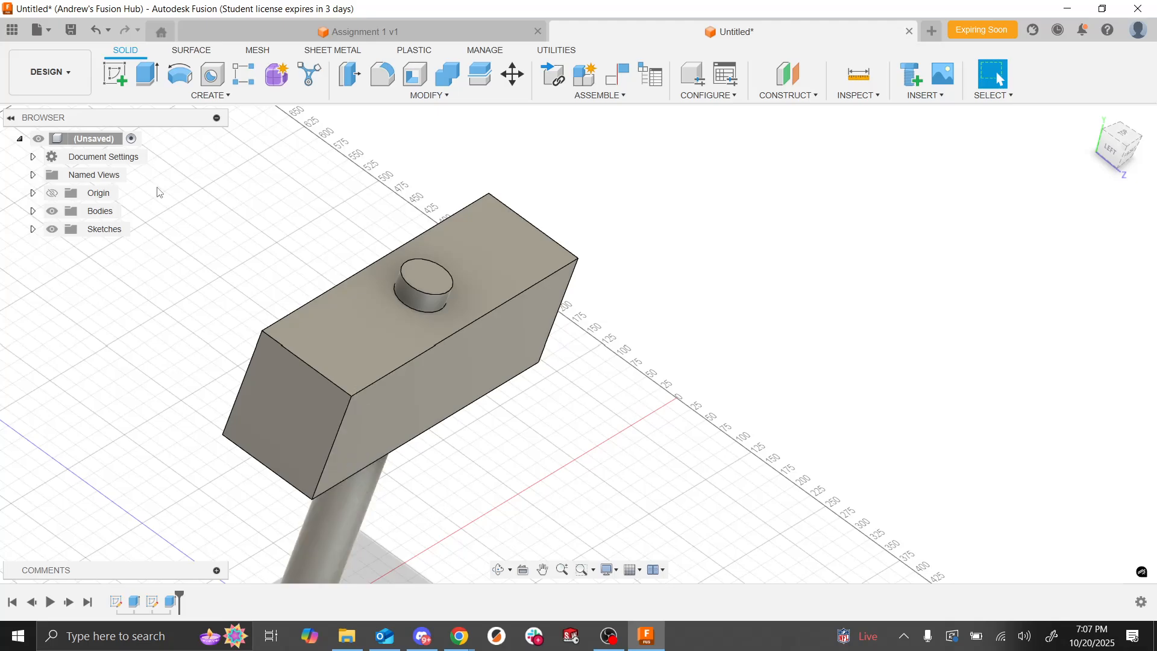
Step: Start a fillet on the two end faces of the hammer head with a radius of 15 mm
left_click(391, 75)
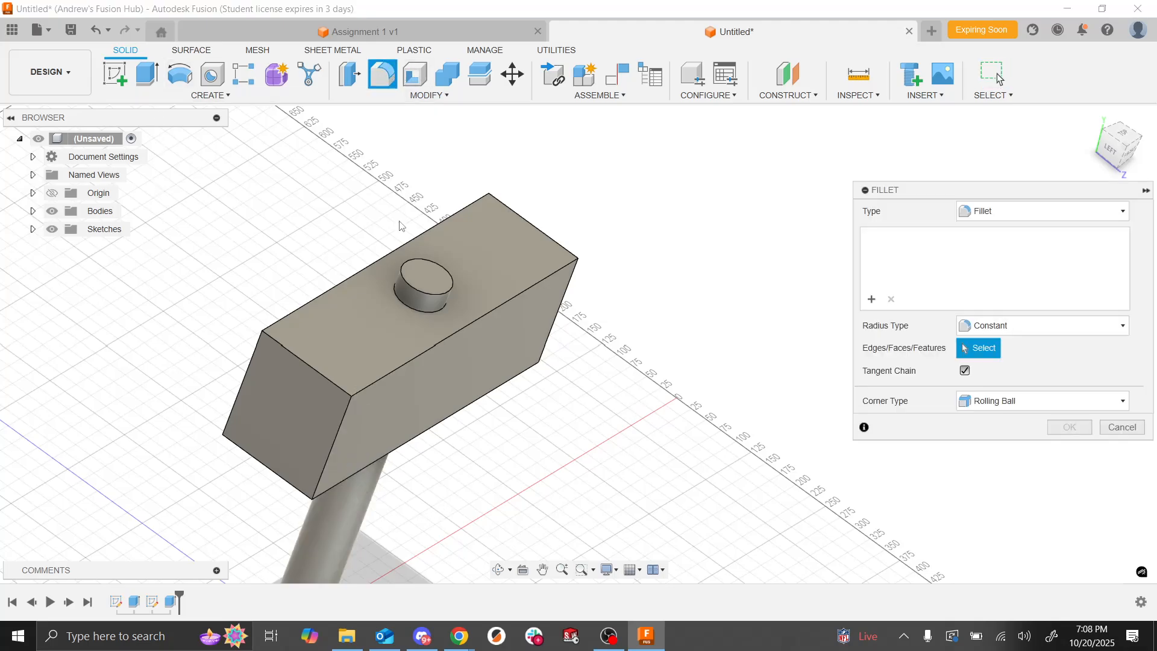
left_click(276, 418)
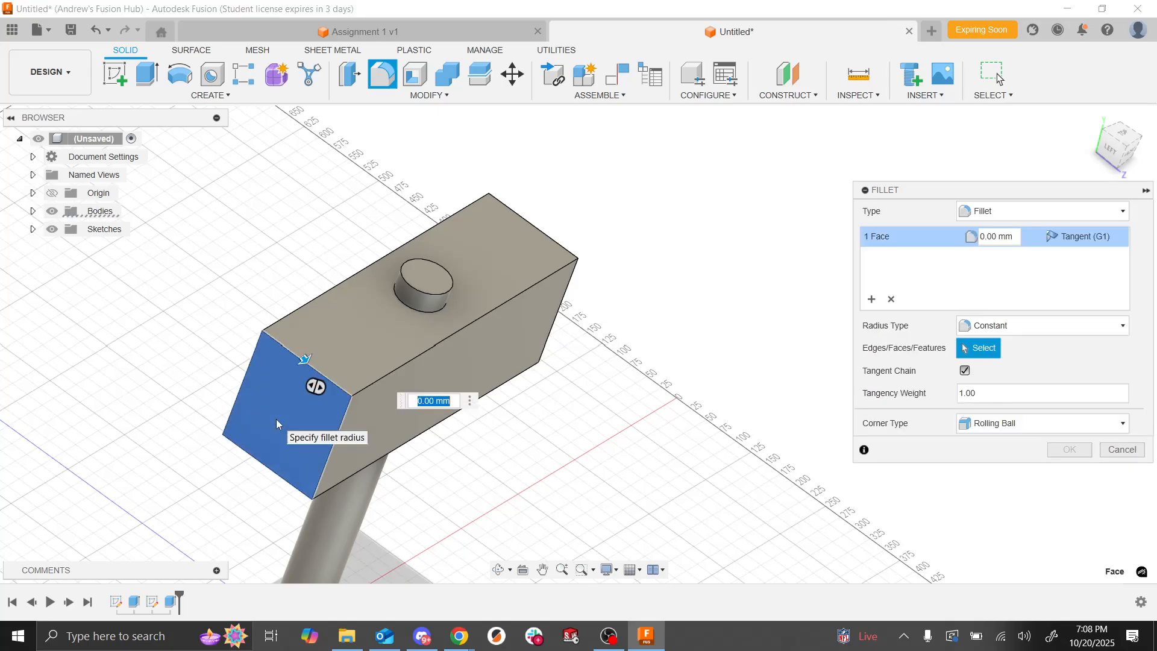
middle_click_drag(276, 418, 411, 340, "shift")
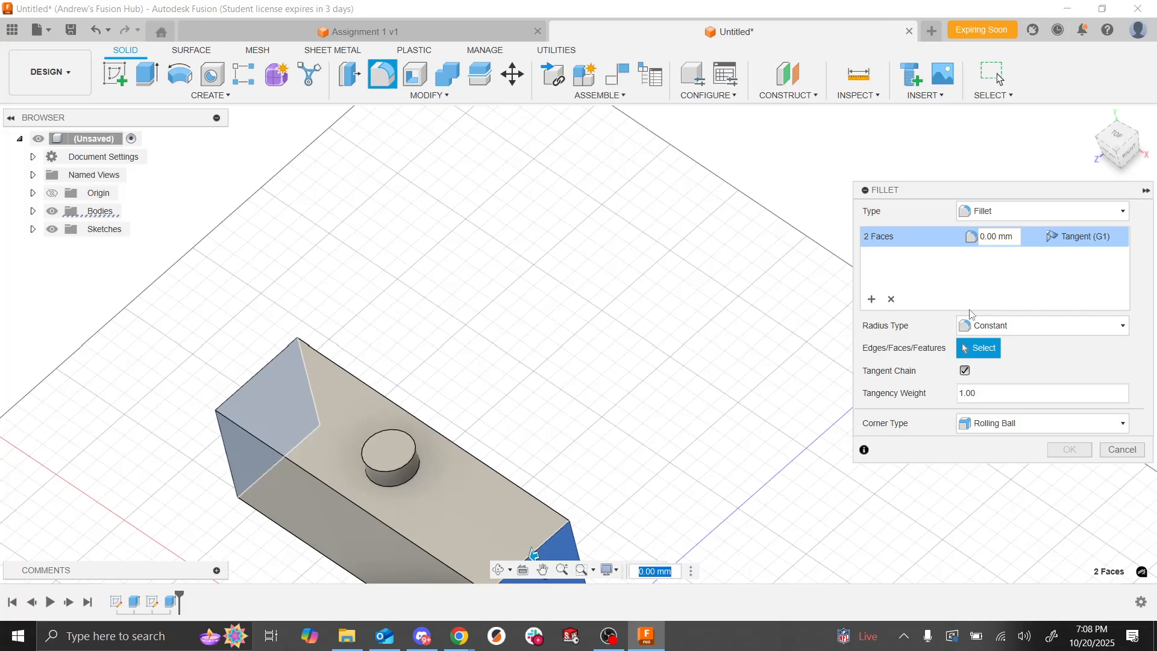
left_click(984, 237)
double_click(984, 237)
type("15")
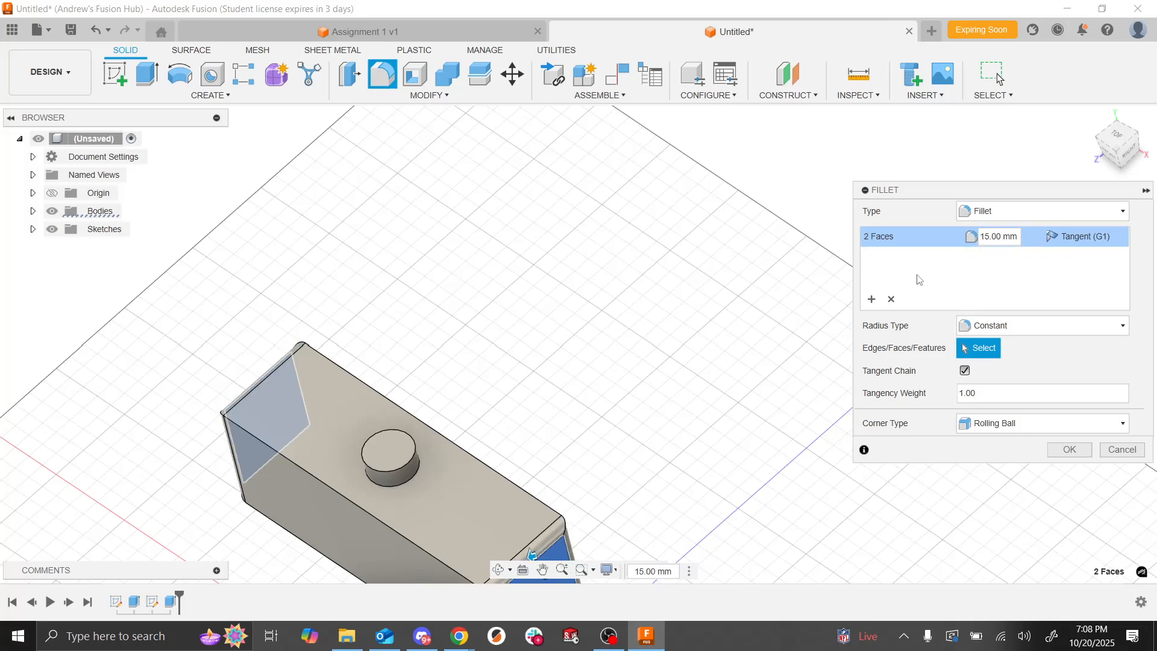
Step: Add a second fillet set on the head's four long edges with a 30 mm radius and finish the fillet
left_click(872, 299)
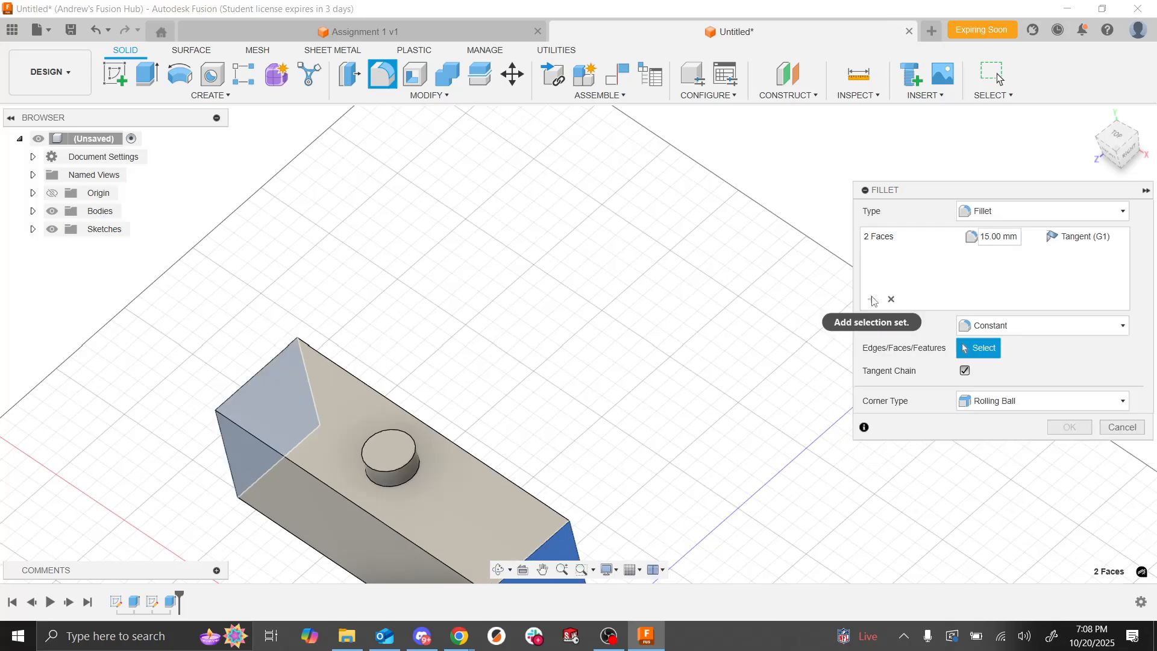
left_click(387, 528)
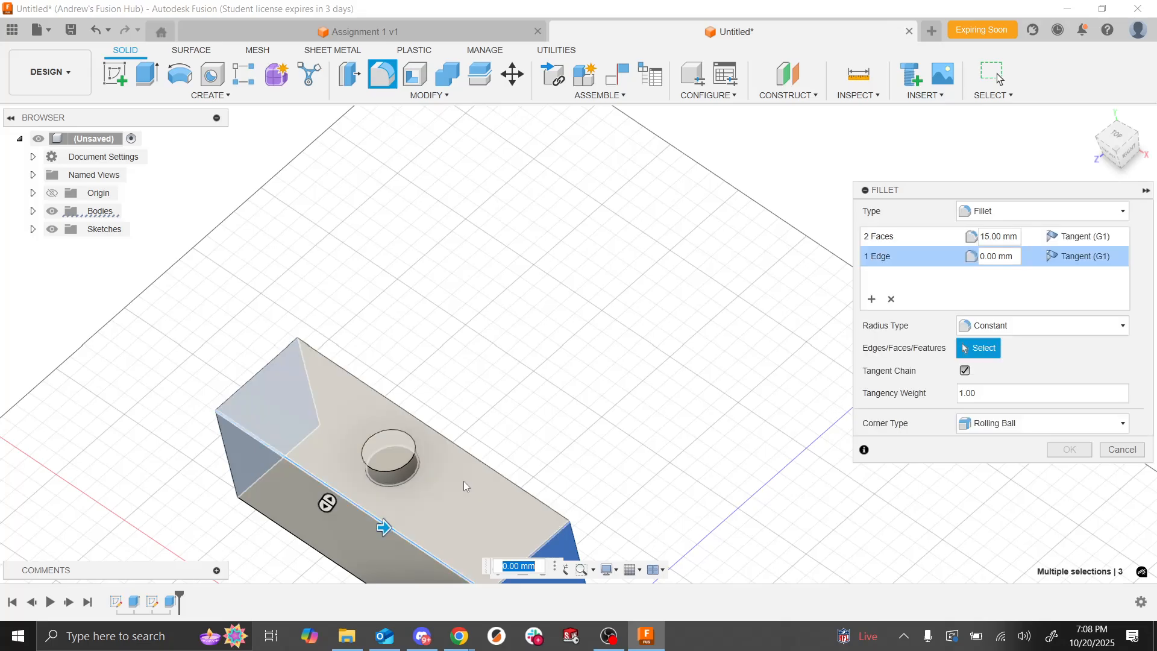
left_click(481, 465)
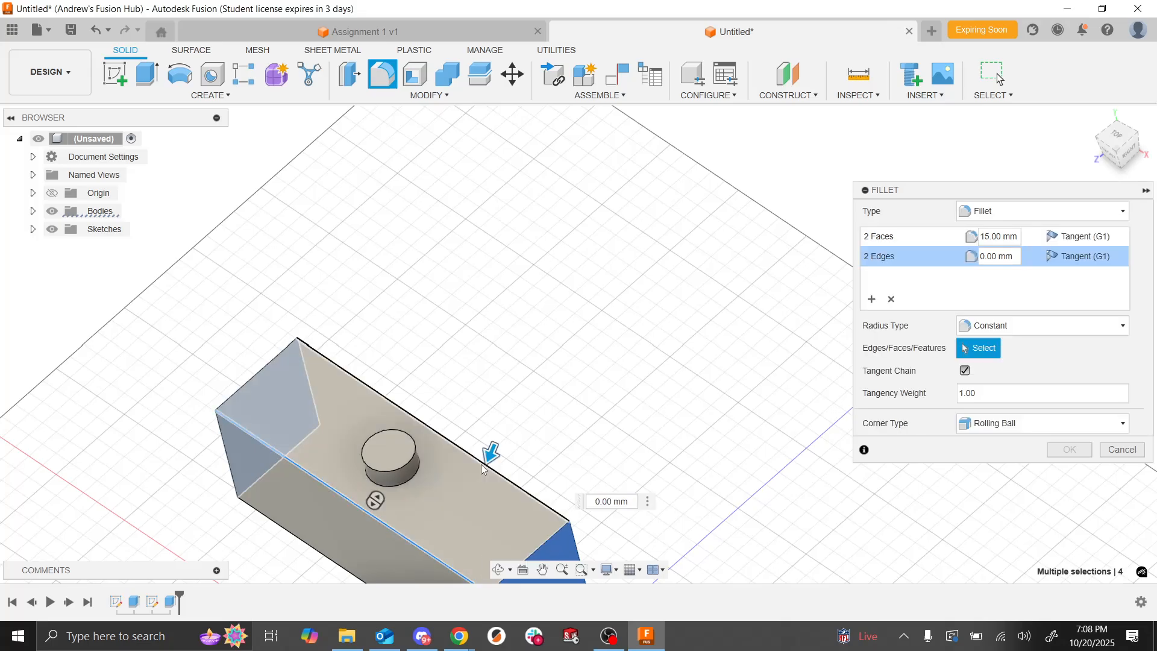
middle_click_drag(482, 466, 565, 429, "shift")
left_click(473, 311)
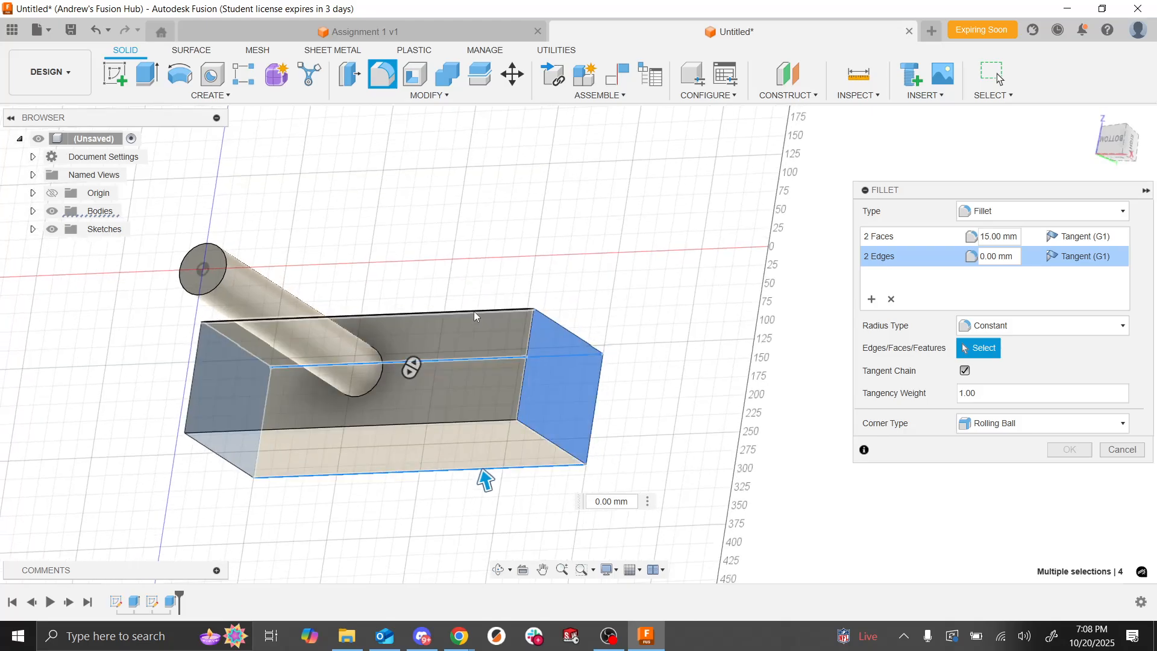
left_click(475, 420)
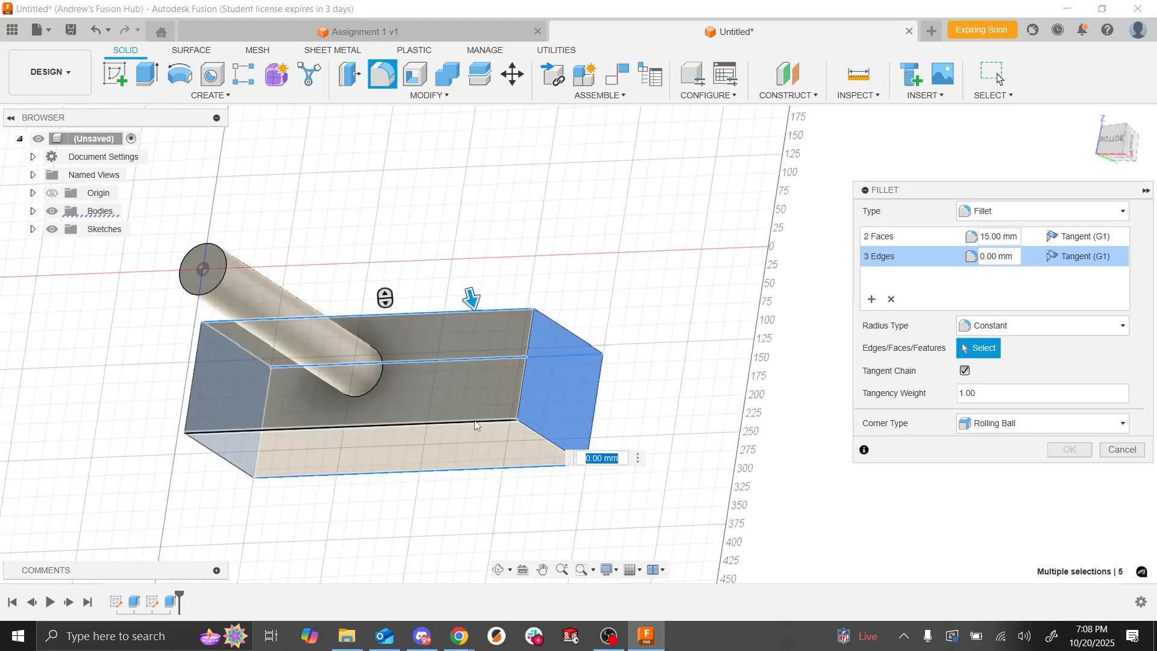
left_click(984, 257)
key("BackSpace")
type("30")
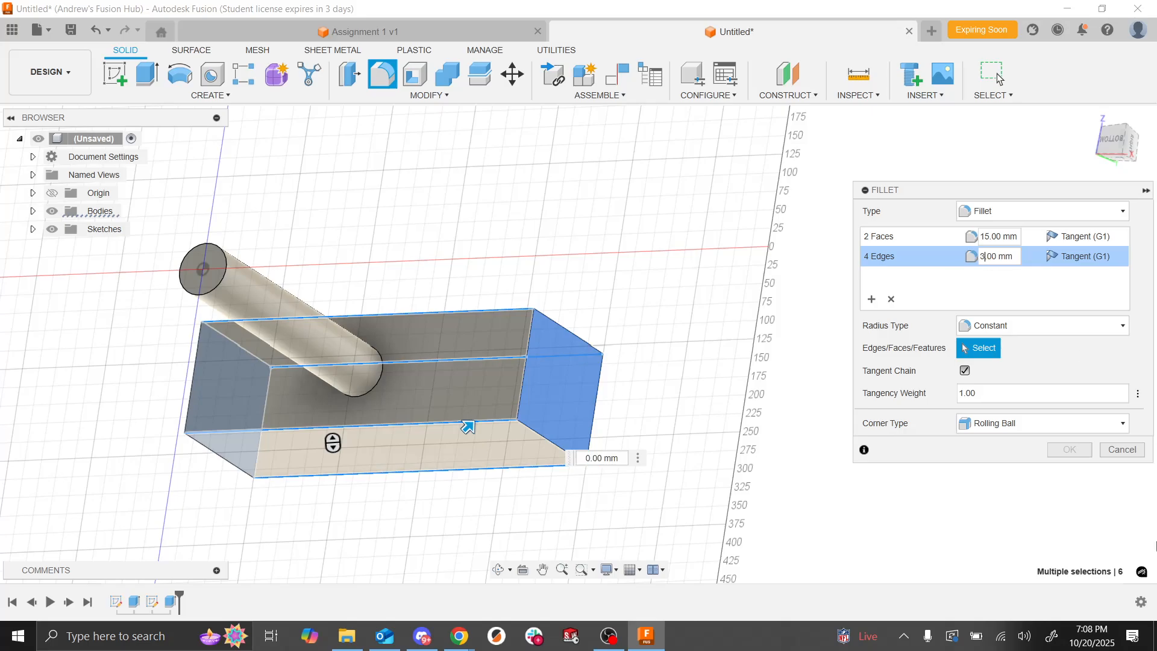
middle_click_drag(472, 423, 402, 392, "shift")
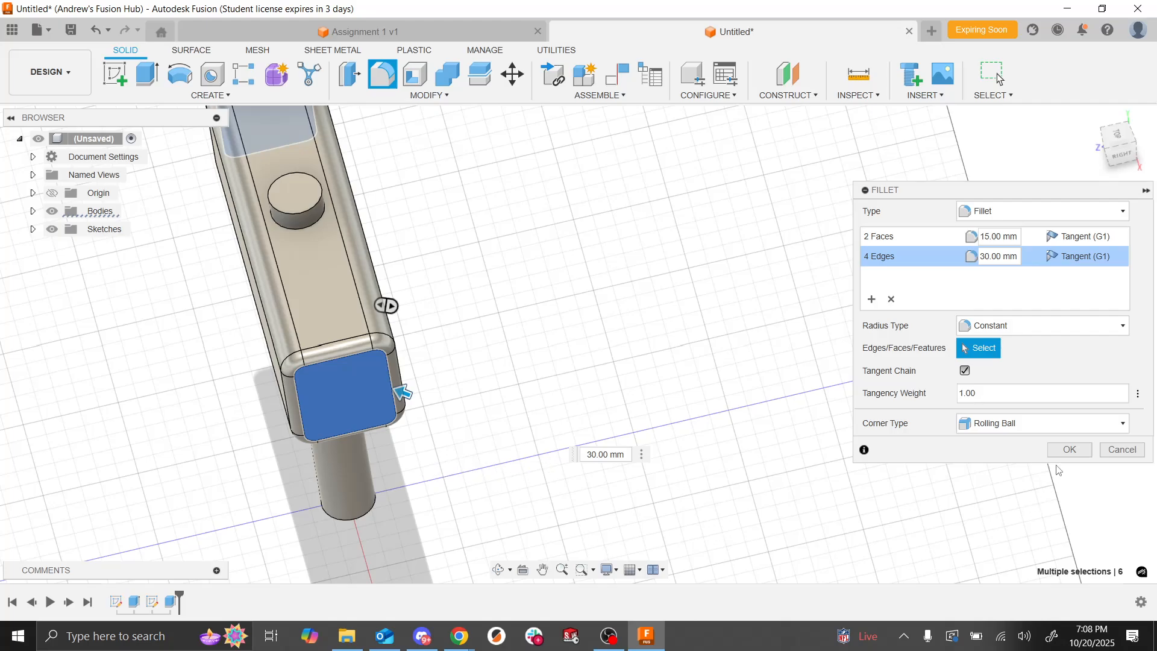
left_click(1069, 450)
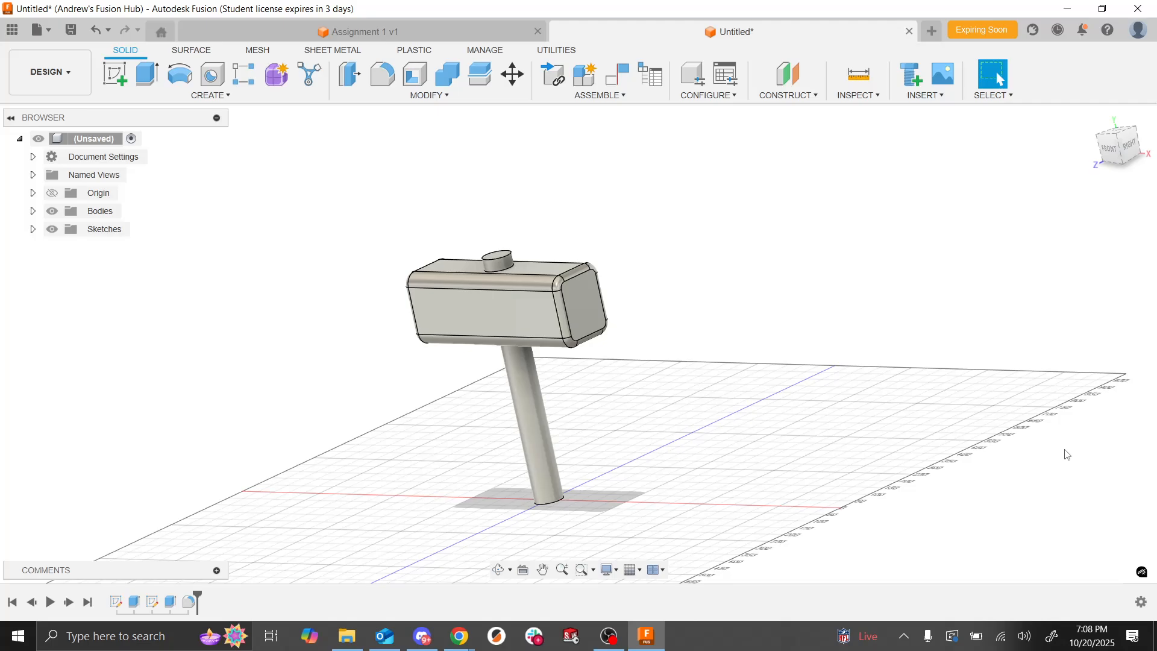
Step: Compare the filleted hammer with the reference hammer on the Assignment #2 slide
key("alt+Tab")
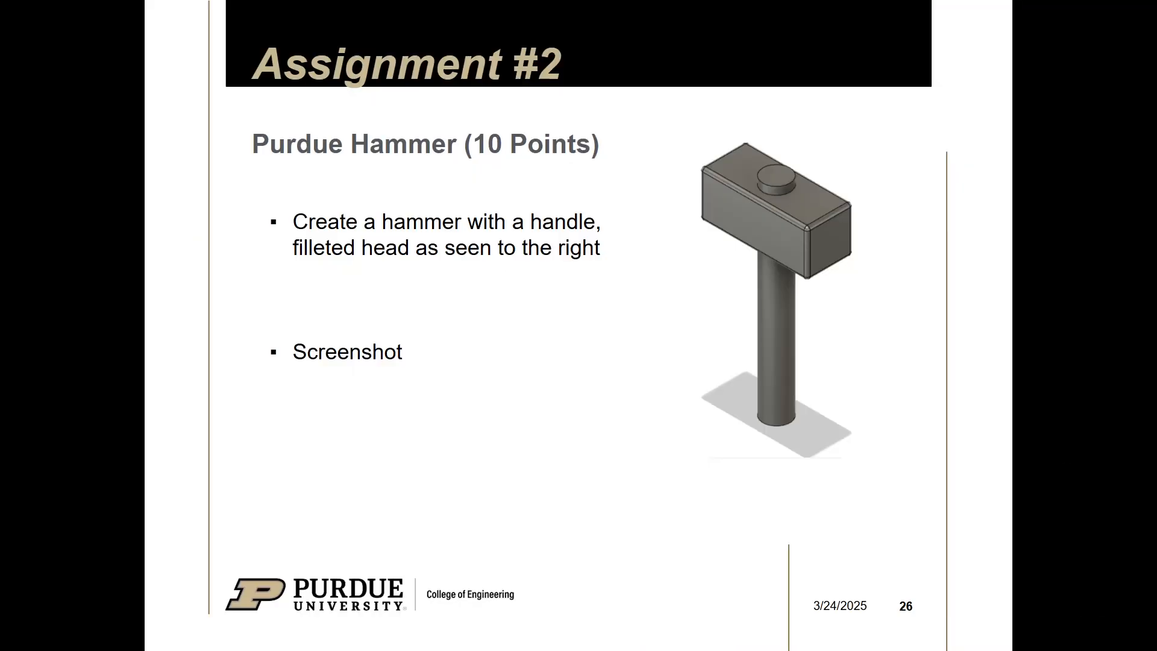
key("alt+Tab")
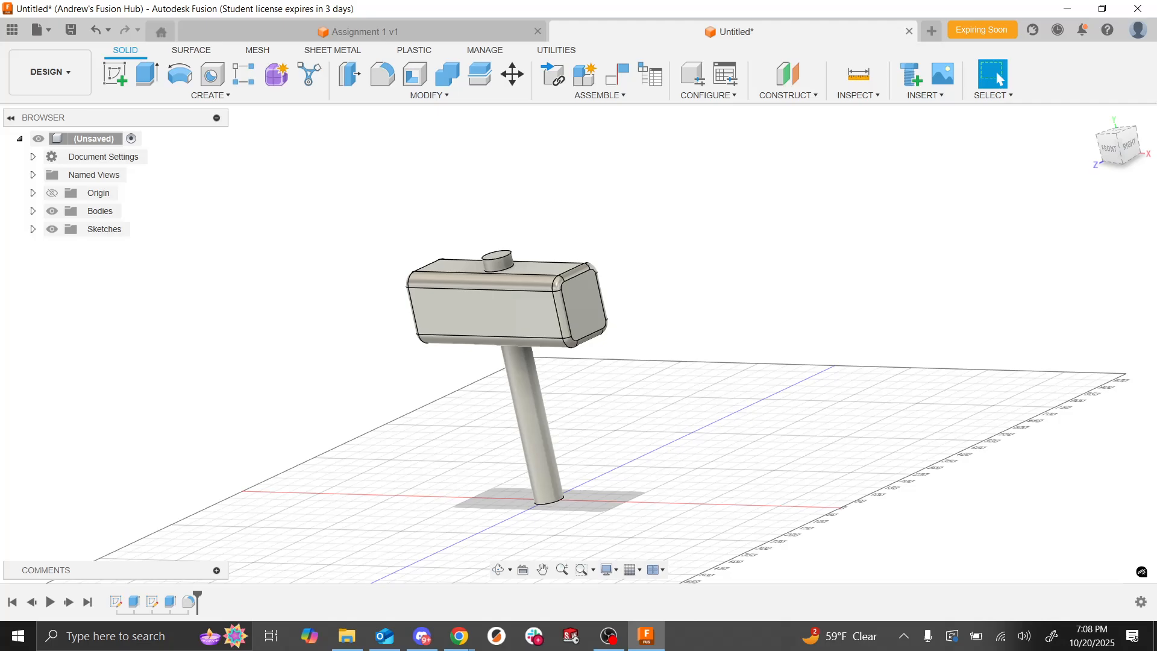
key("alt+Tab")
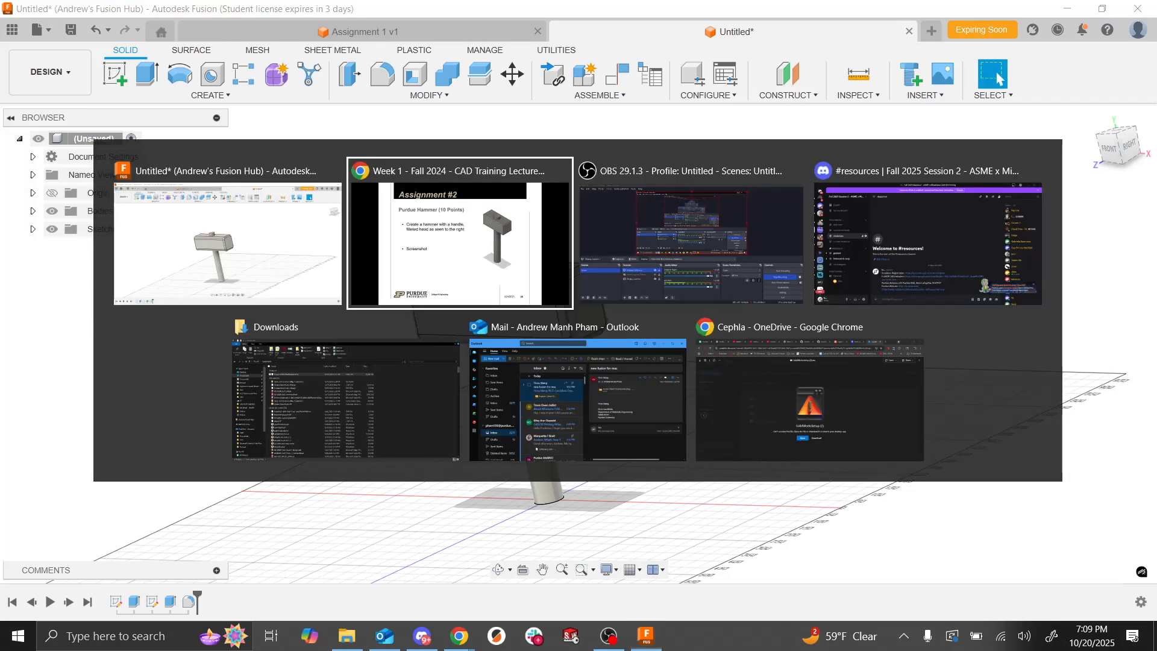
key("Escape")
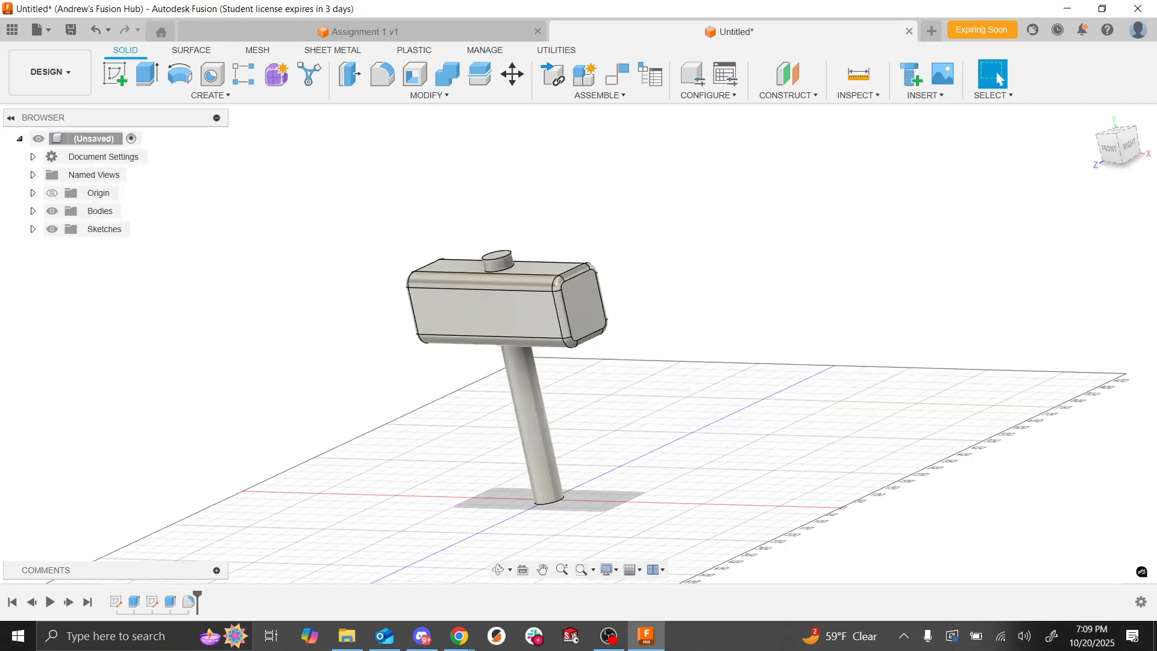
Step: Save the hammer design as Assignment 2 in the Fall 2025 S2 folder
key("ctrl+s")
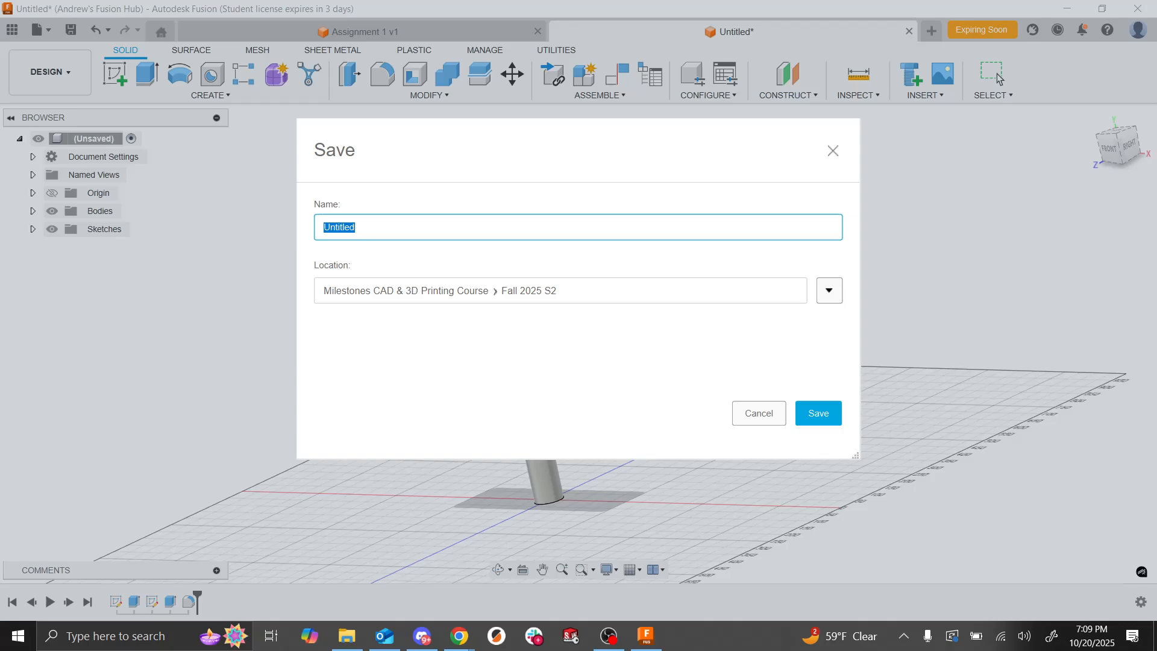
type("Assignment 2")
key("Return")
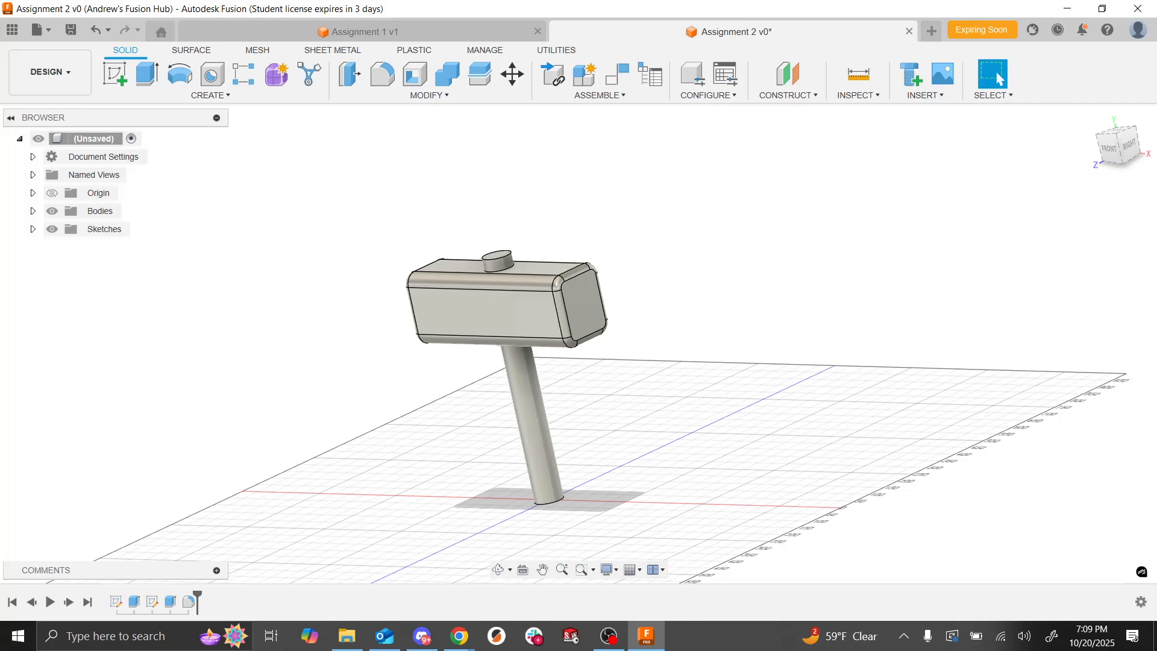
Step: Start a sketch in a new design and bring up the Assignment 3 game piece slide for reference
left_click(931, 31)
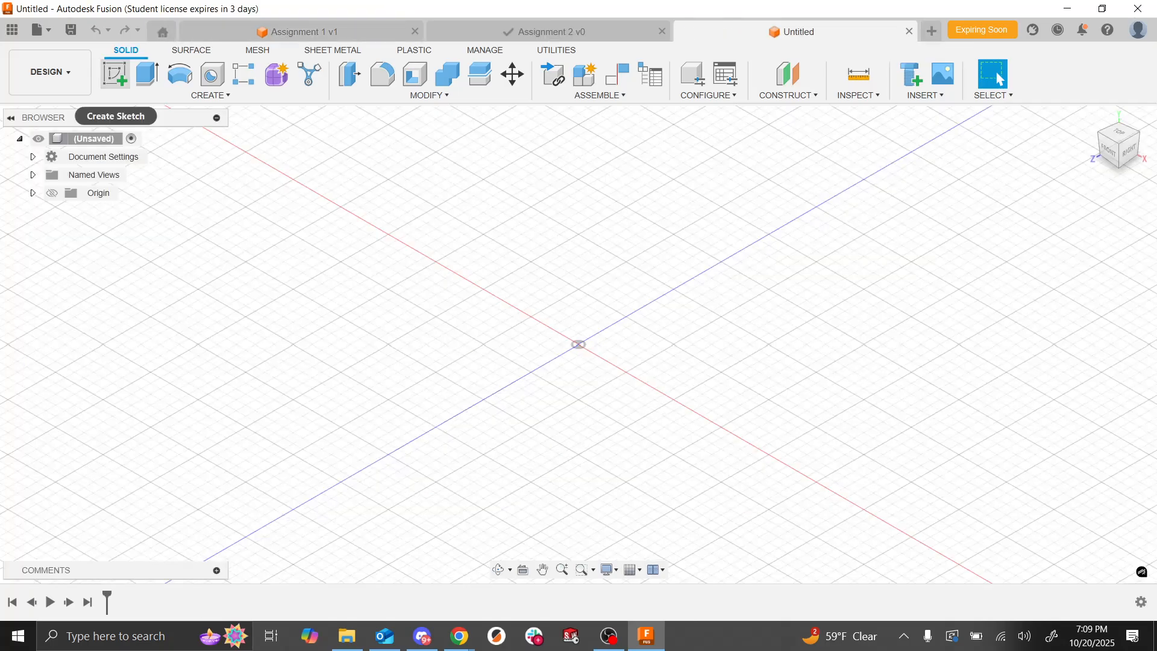
left_click(114, 73)
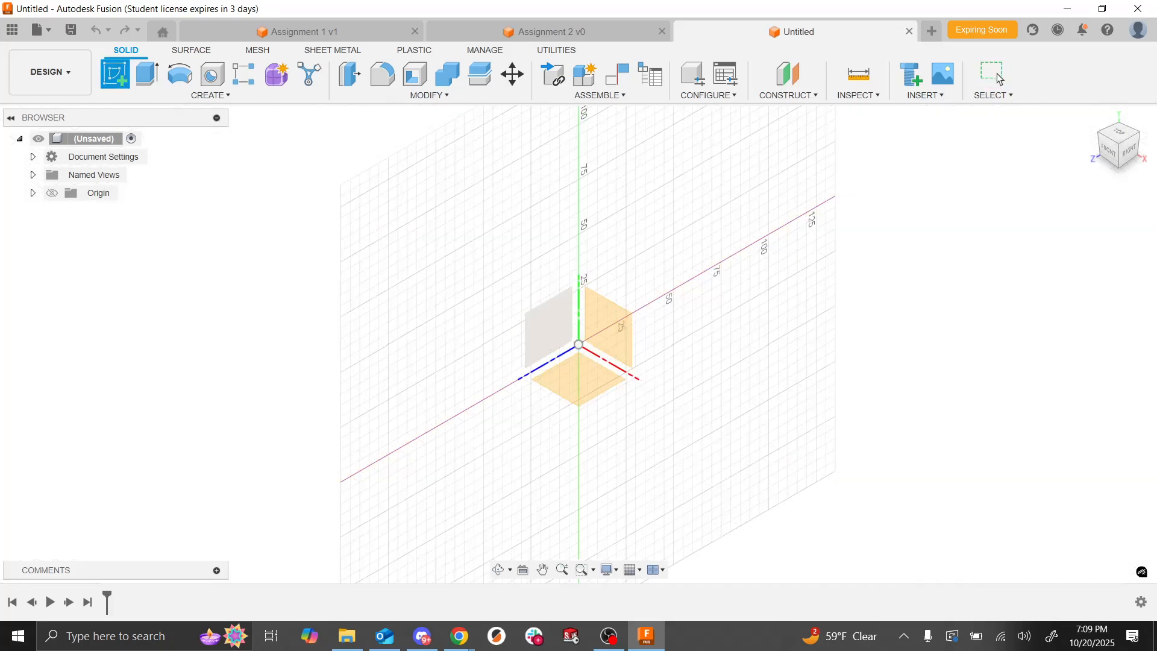
key("alt+Tab")
left_click(380, 346)
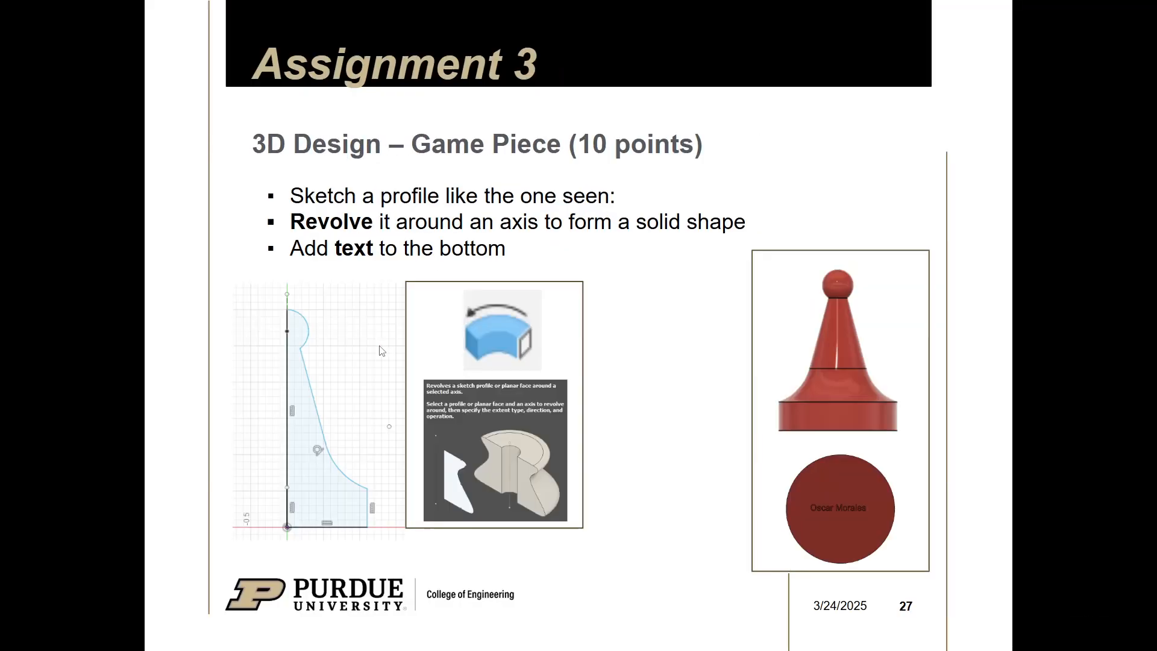
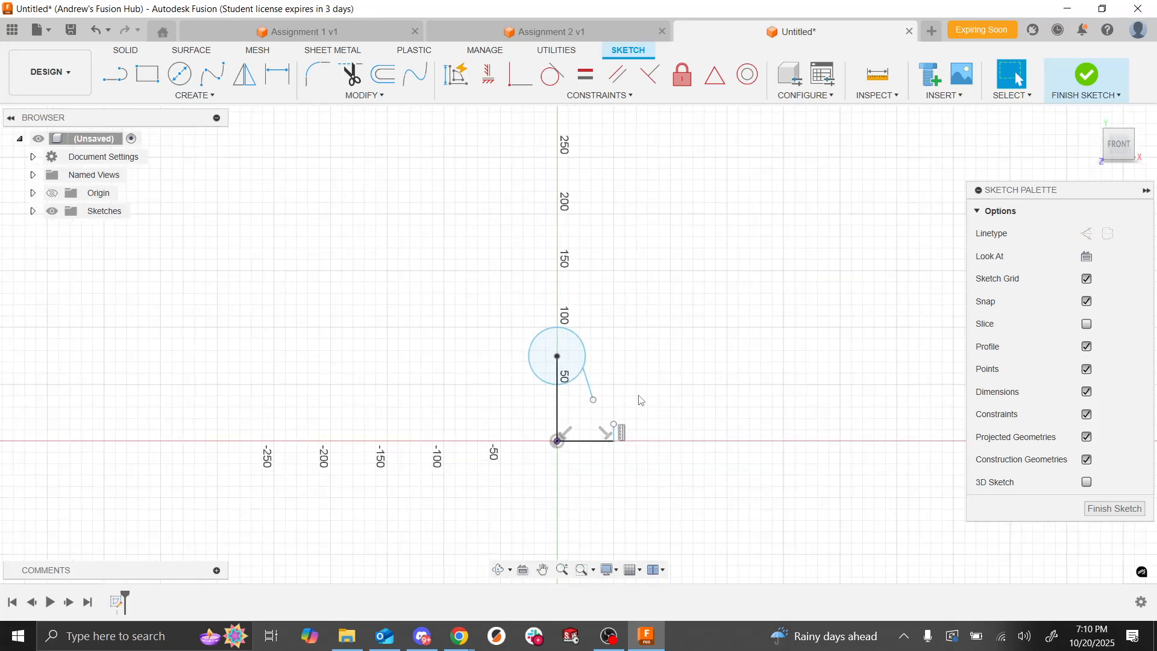
Step: Draw a concave three-point arc joining the slanted line's lower end to the top of the short vertical base line
left_click(116, 84)
left_click(181, 96)
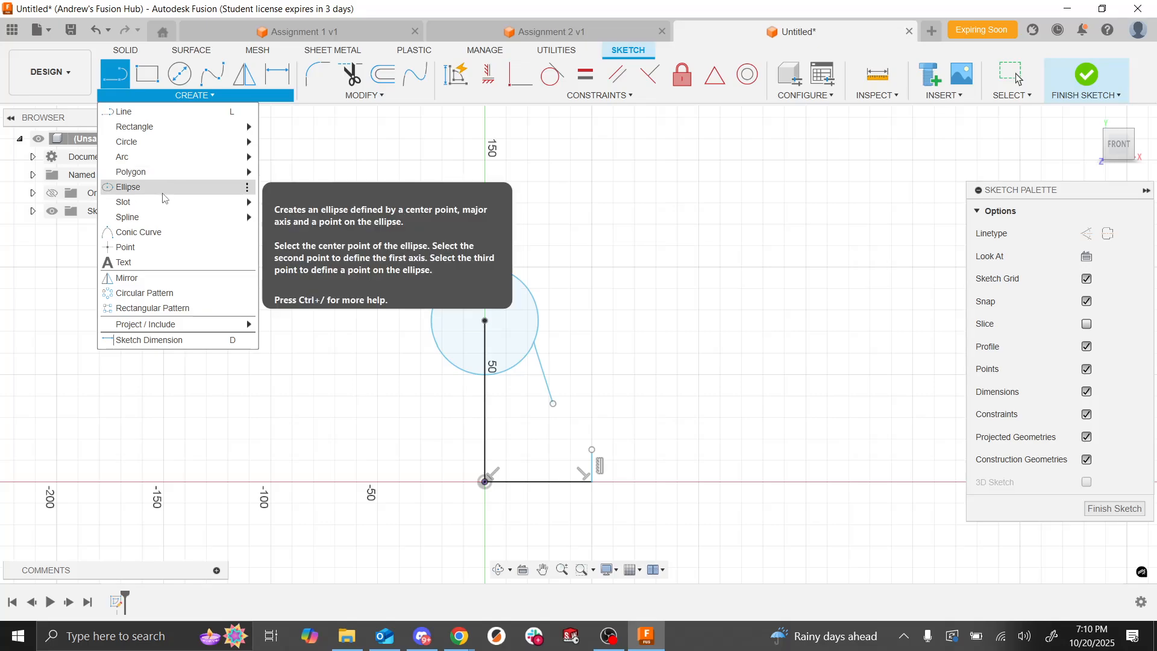
mouse_move(163, 156)
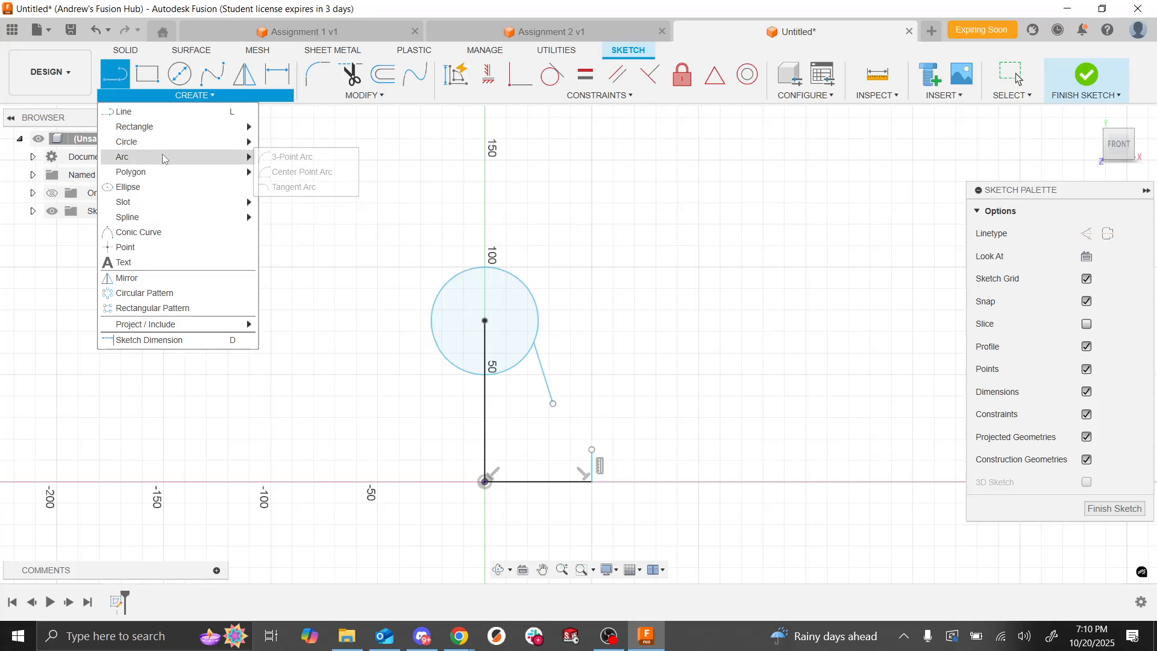
left_click(269, 171)
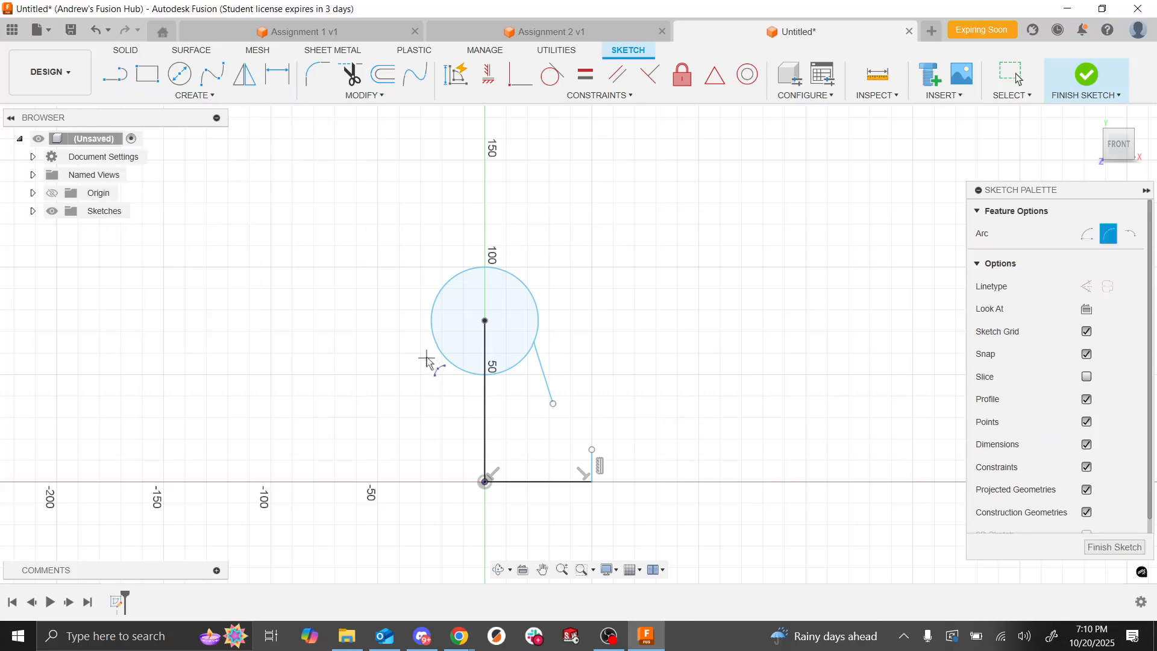
left_click(552, 403)
left_click(591, 449)
left_click(554, 451)
key("Escape")
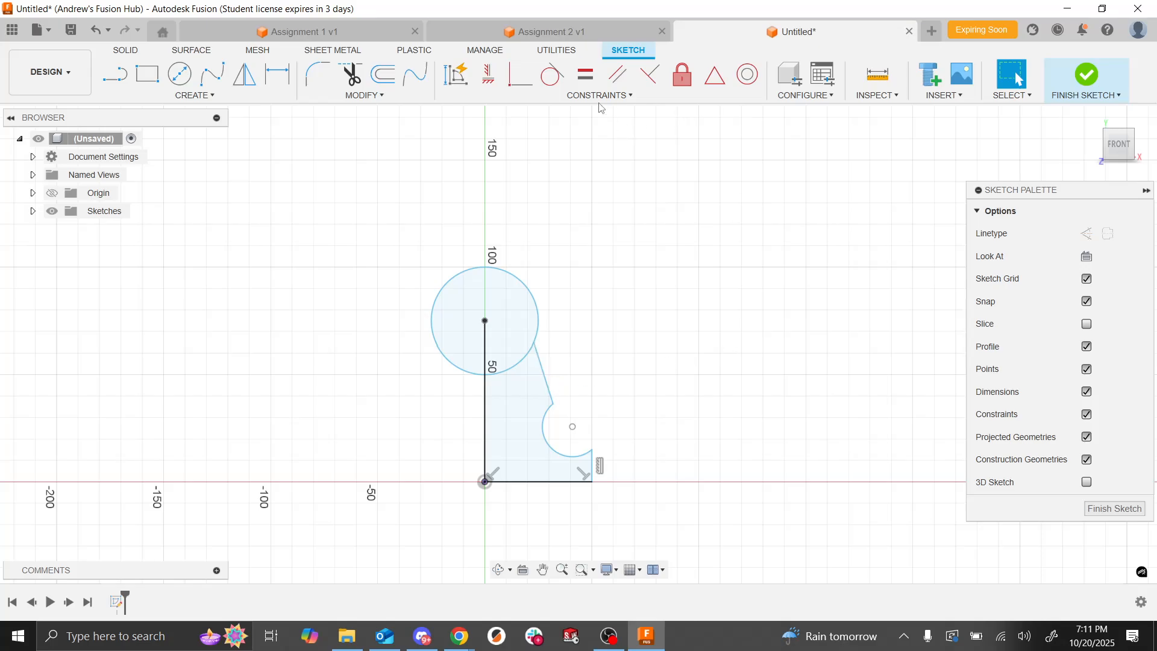
Step: Make the slanted line tangent to the arc and move the arc's centre point to about X 44.7 mm, Y 31.9 mm
left_click(555, 75)
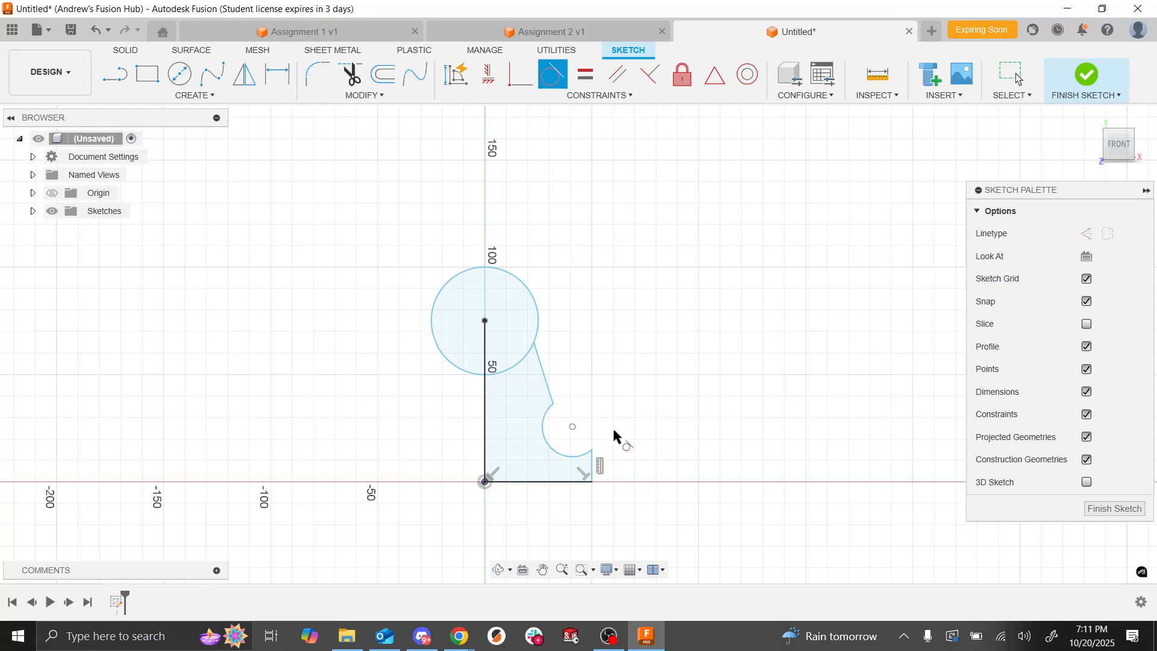
left_click(552, 394)
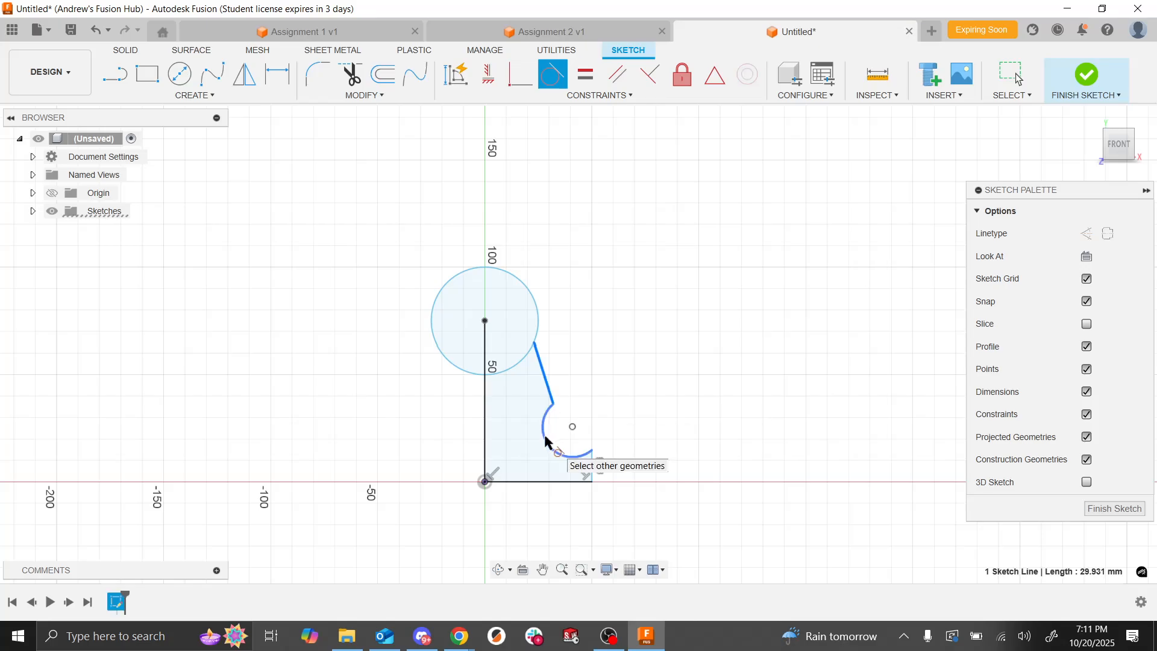
left_click(546, 442)
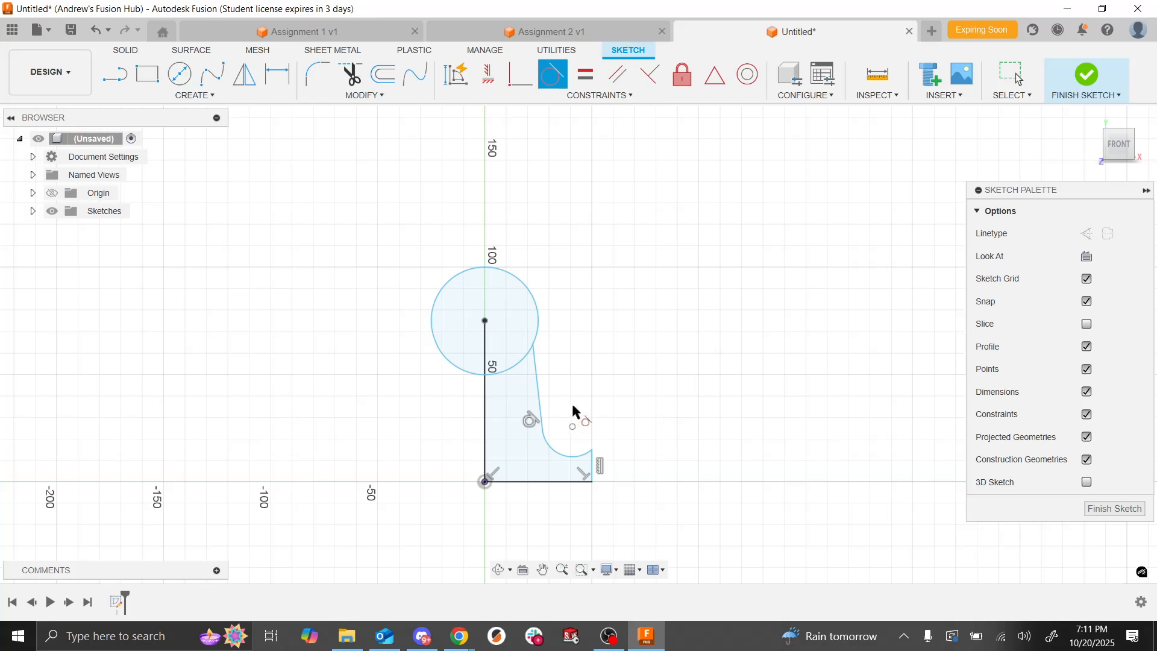
key("Escape")
left_click_drag(574, 428, 580, 414)
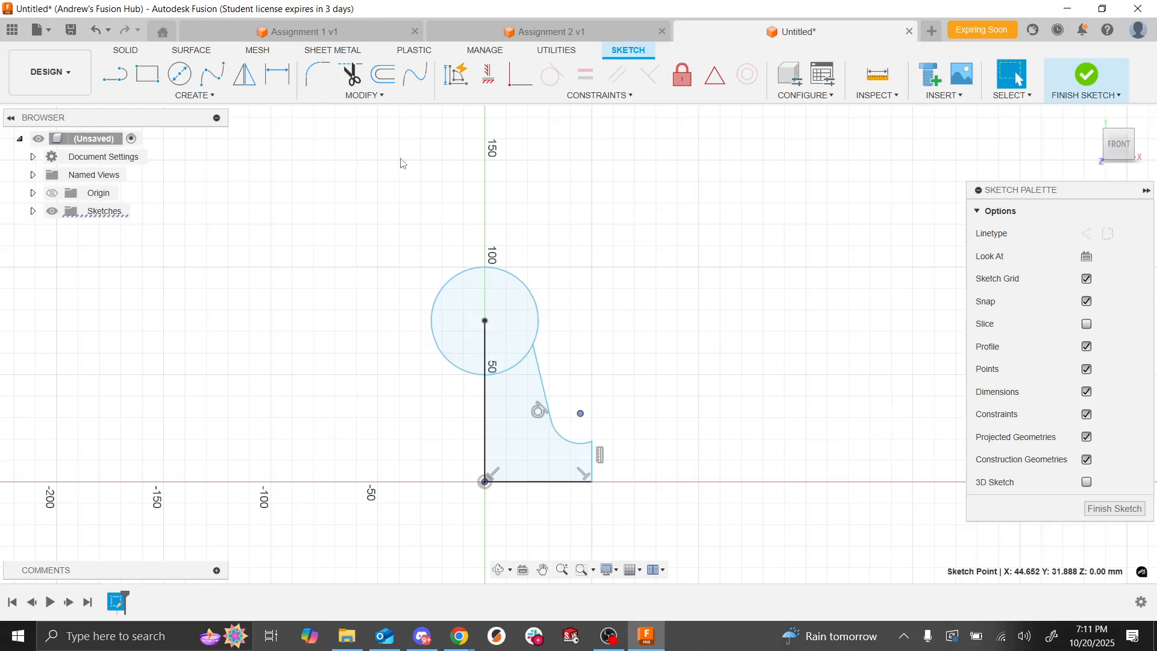
Step: Draw a vertical line from the circle's centre up to its topmost point to complete the revolve axis
left_click(115, 74)
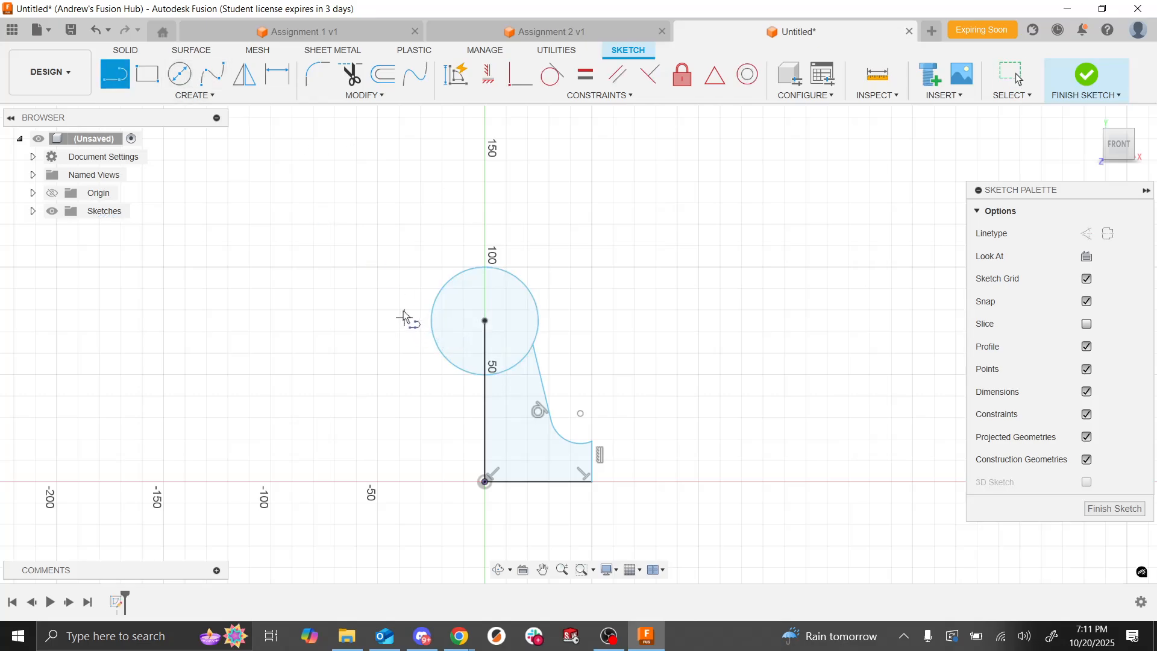
left_click(485, 321)
left_click(485, 267)
key("Escape")
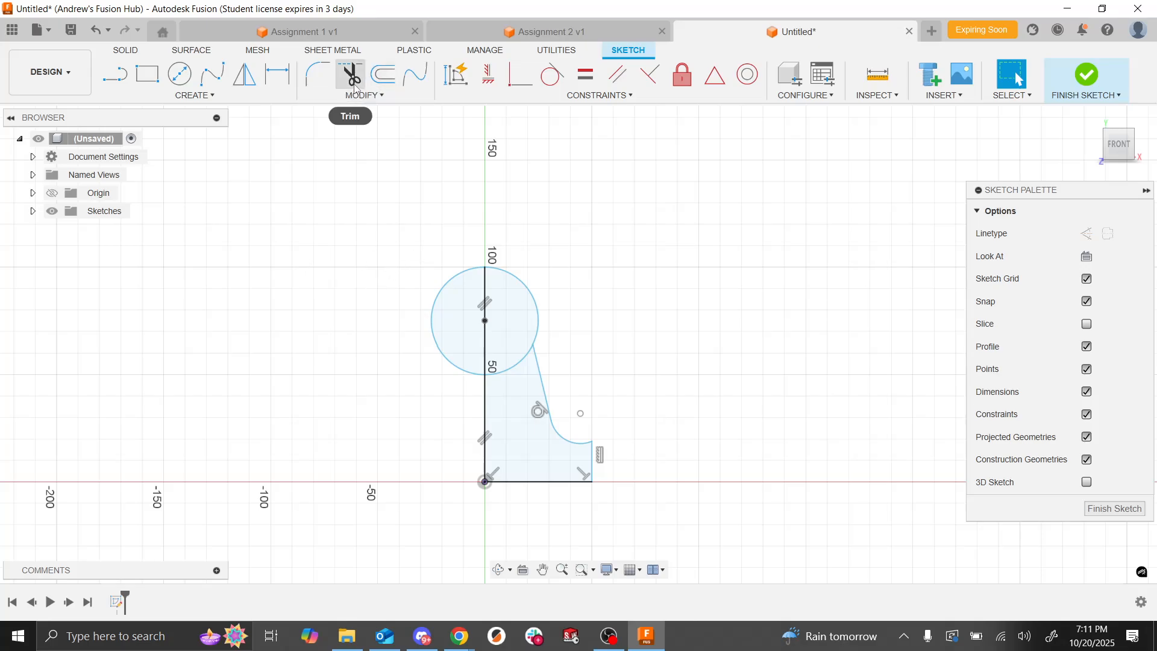
Step: Trim the circle's half outside the axis and its lower arc inside the profile, leaving one closed half-profile
left_click(352, 74)
left_click(473, 360)
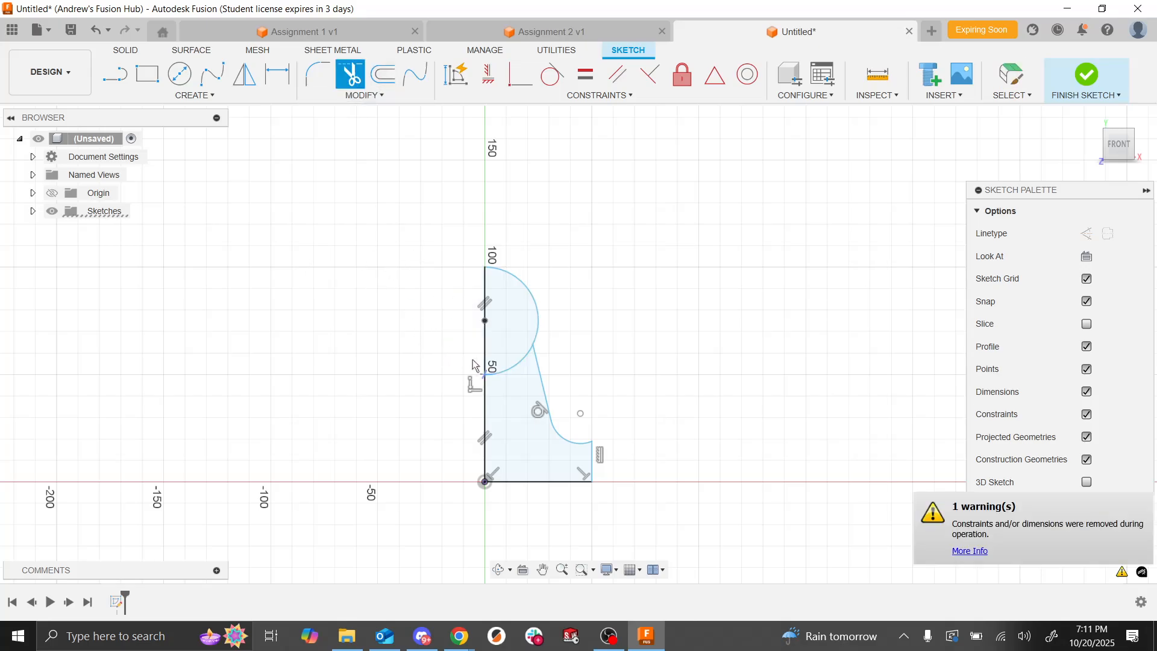
left_click(511, 370)
key("Escape")
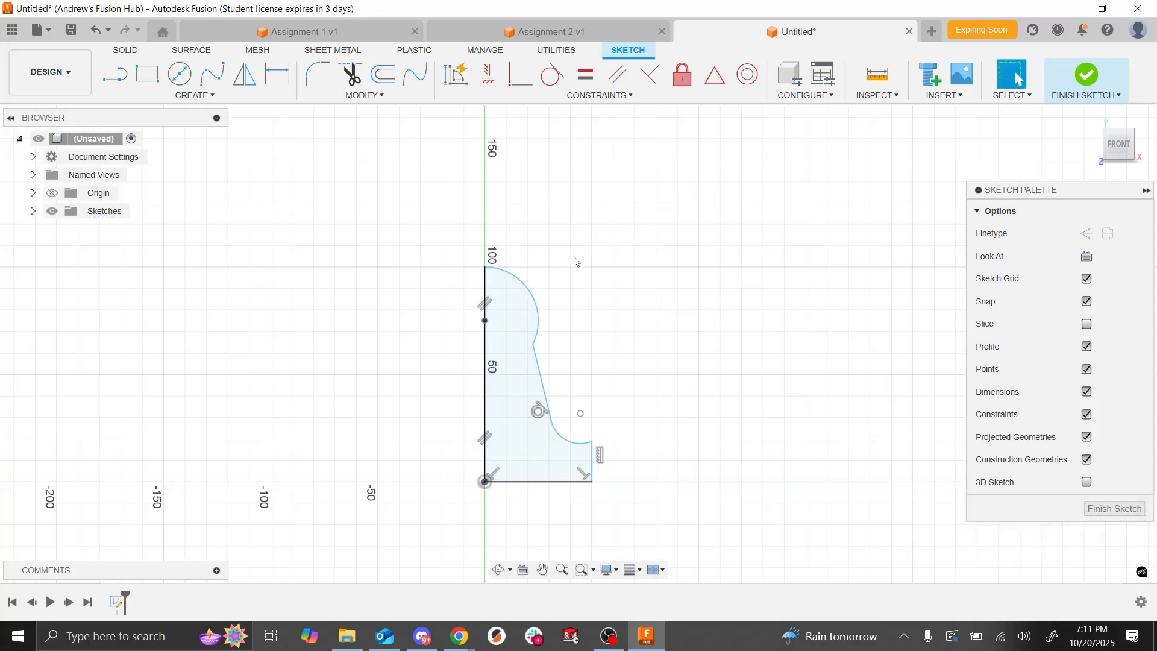
Step: Dimension the short vertical line at the profile's base to 15 mm
key("d")
left_click(592, 467)
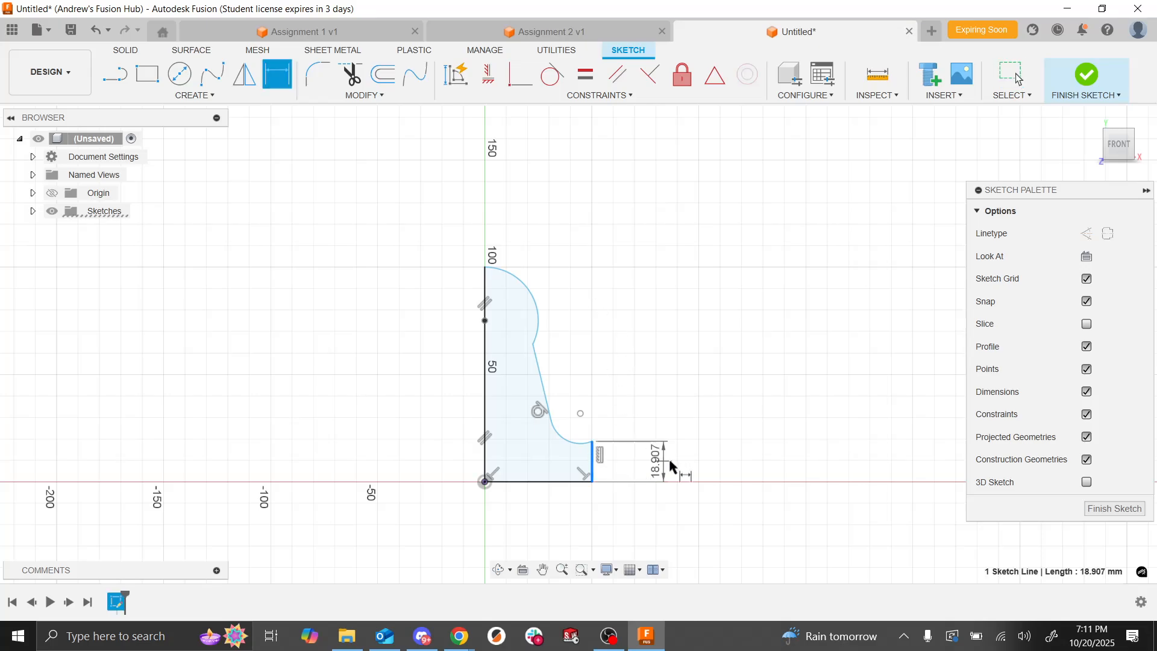
left_click(672, 467)
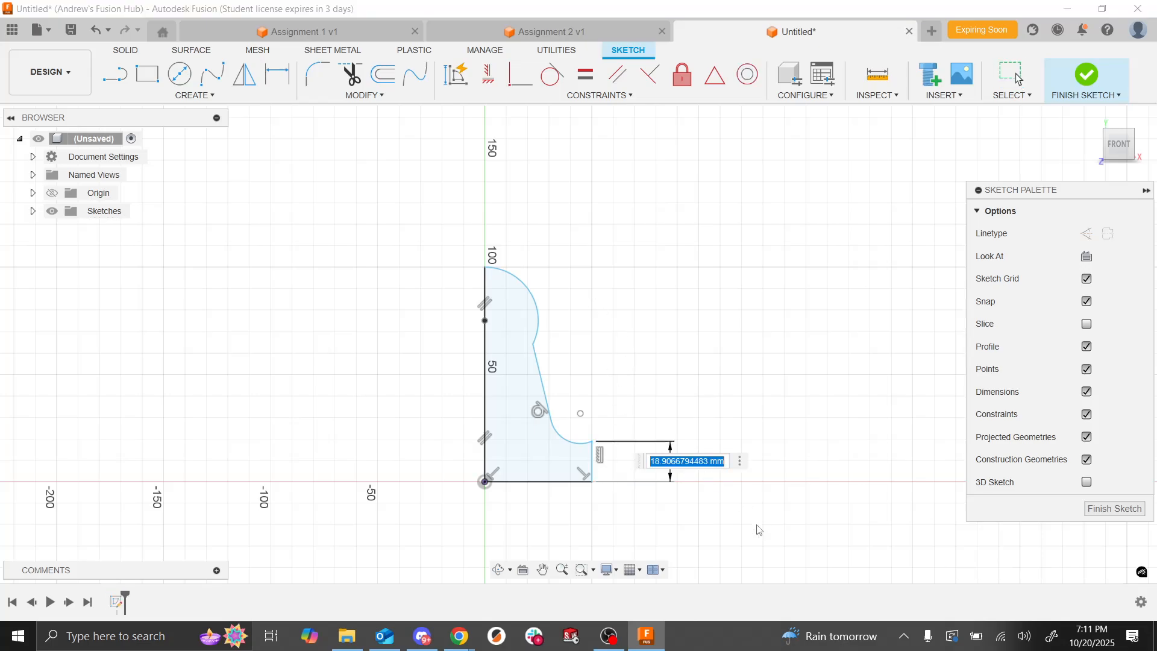
type("15")
key("Return")
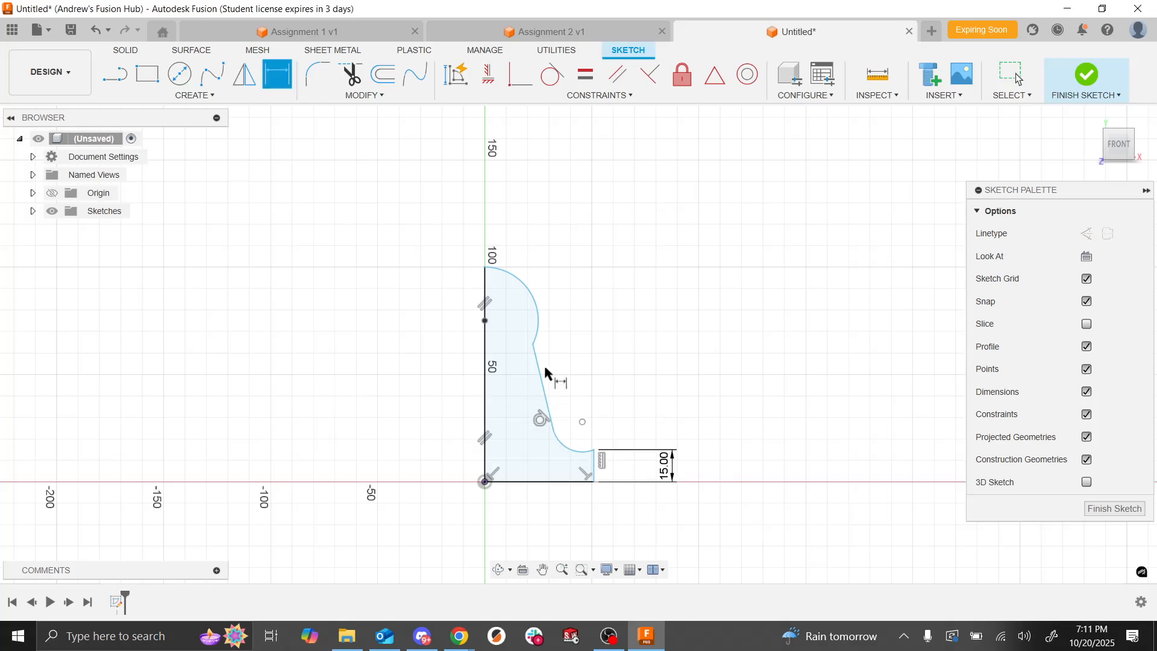
Step: Set the radius of the profile's rounded head arc to 30 mm
left_click(507, 279)
left_click(570, 254)
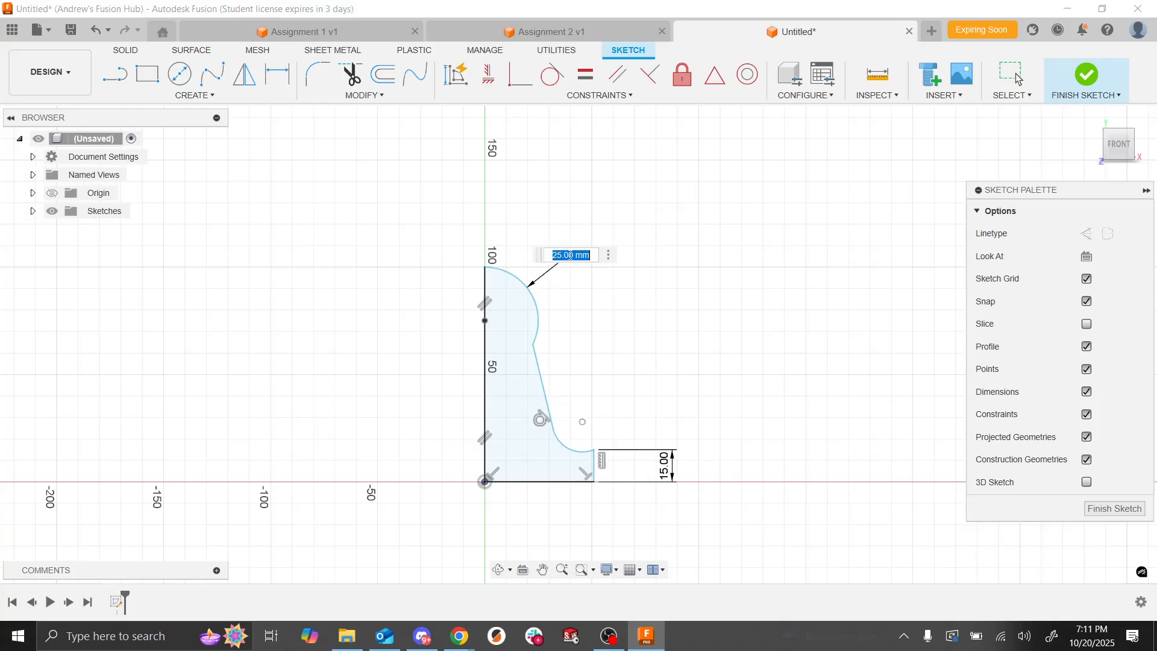
type("30")
key("Return")
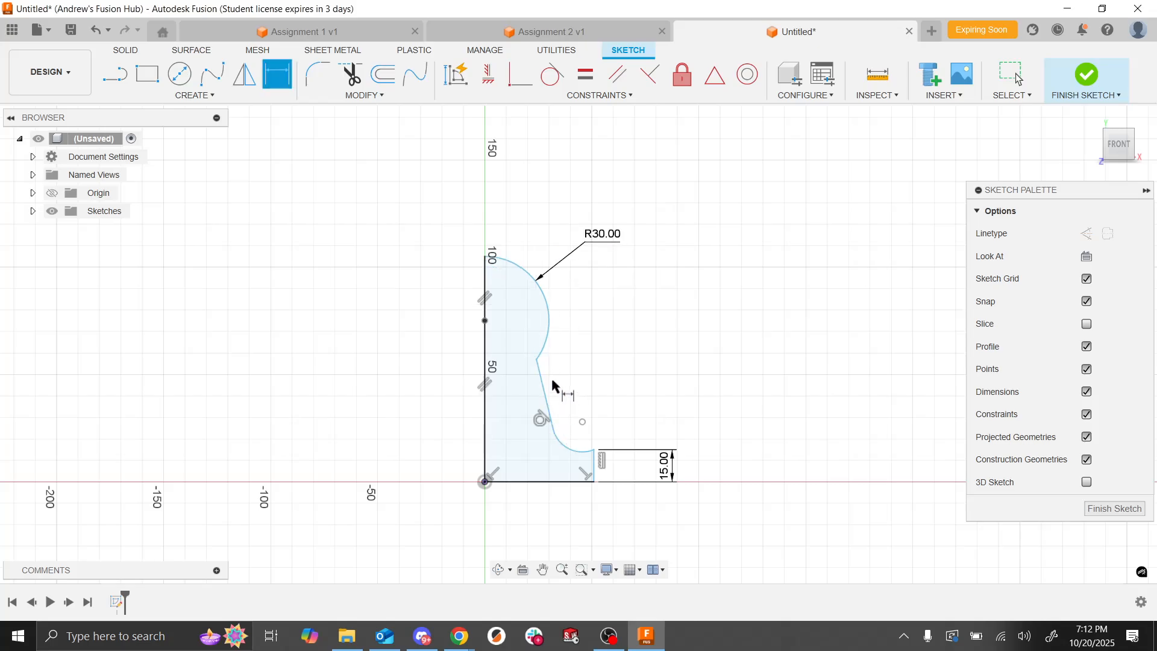
Step: Dimension the head arc's centre 75 mm above the origin
left_click(485, 320)
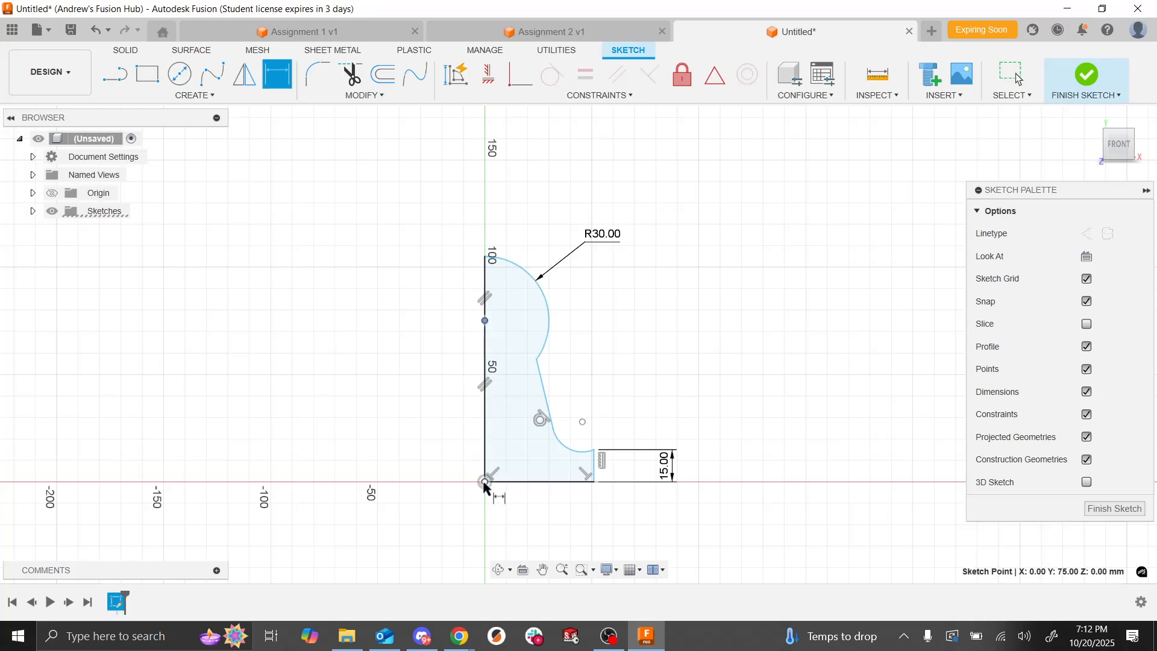
left_click(485, 481)
left_click(432, 434)
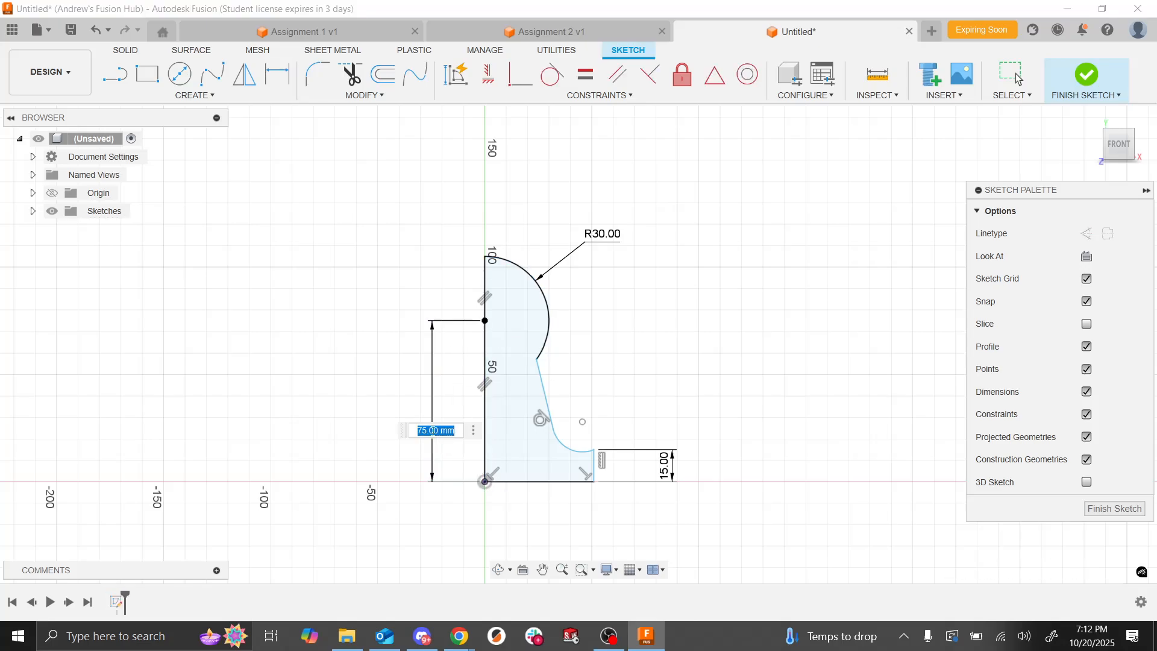
type("75")
key("Return")
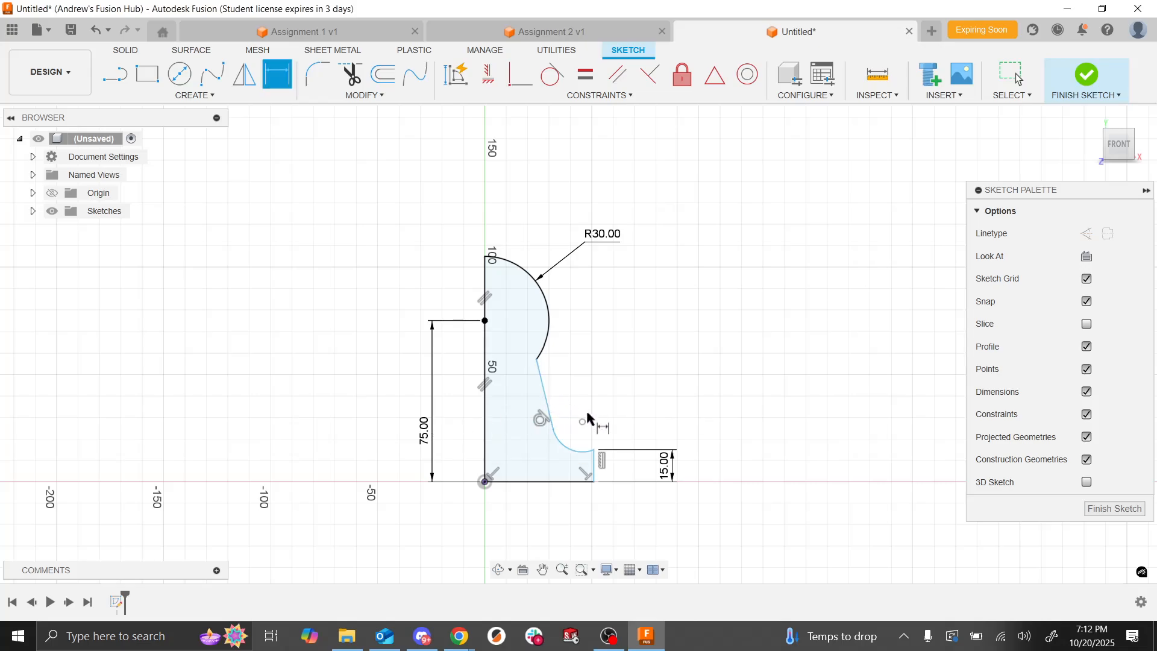
Step: Set the radius of the concave arc near the base to 12 mm
left_click(572, 449)
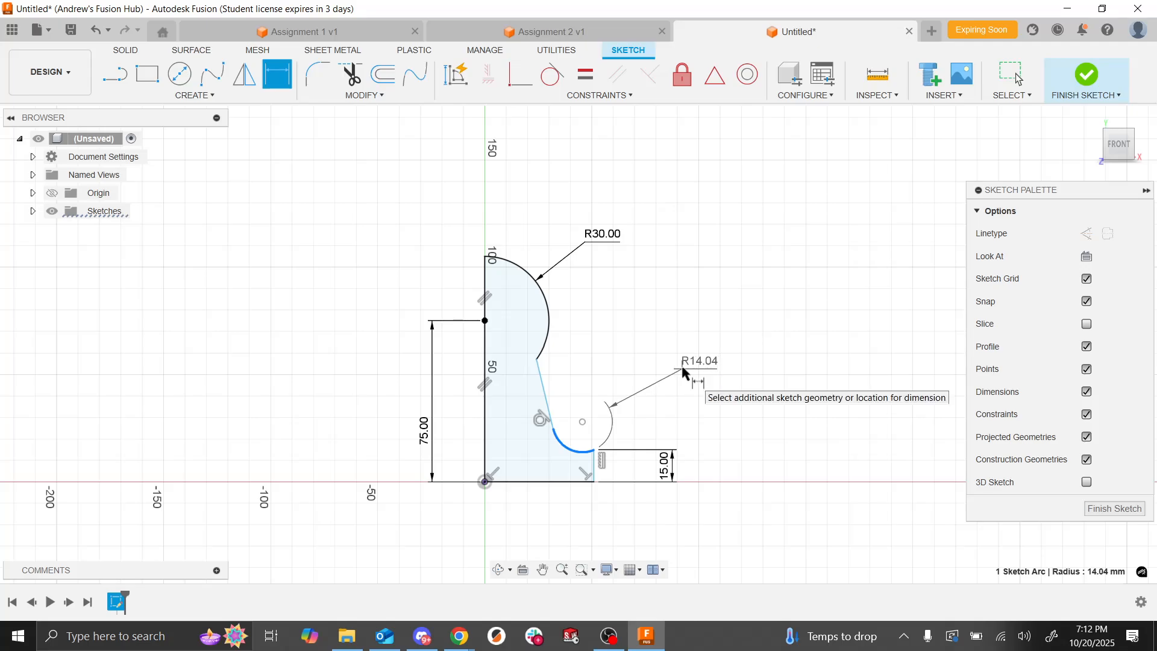
left_click(684, 369)
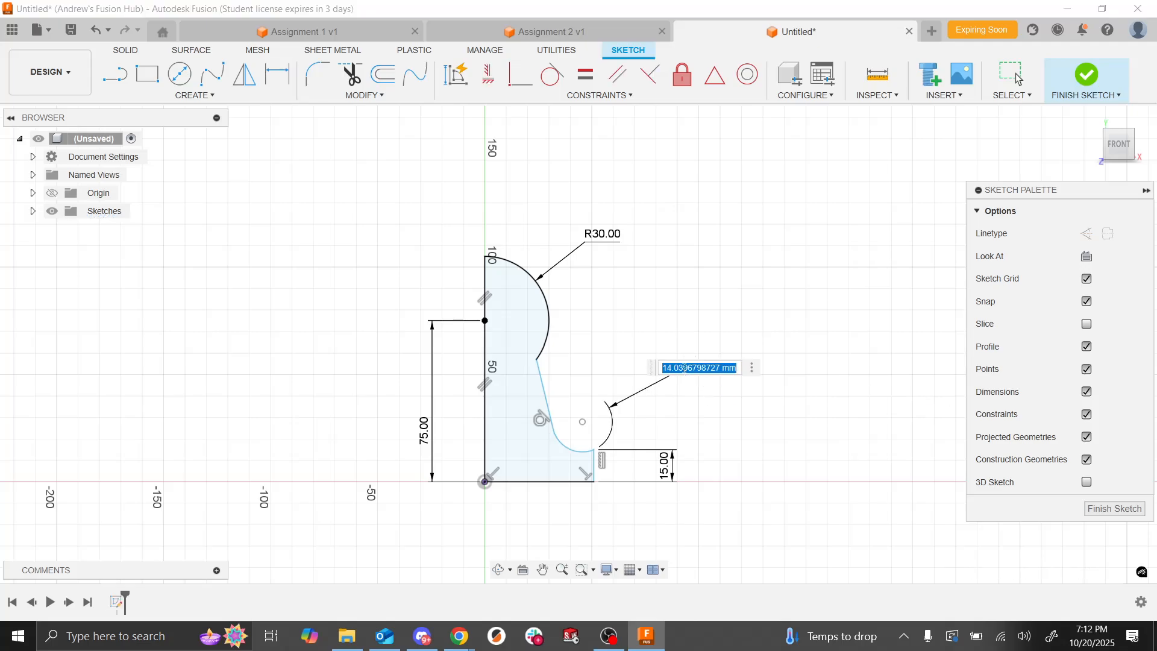
type("12")
key("Return")
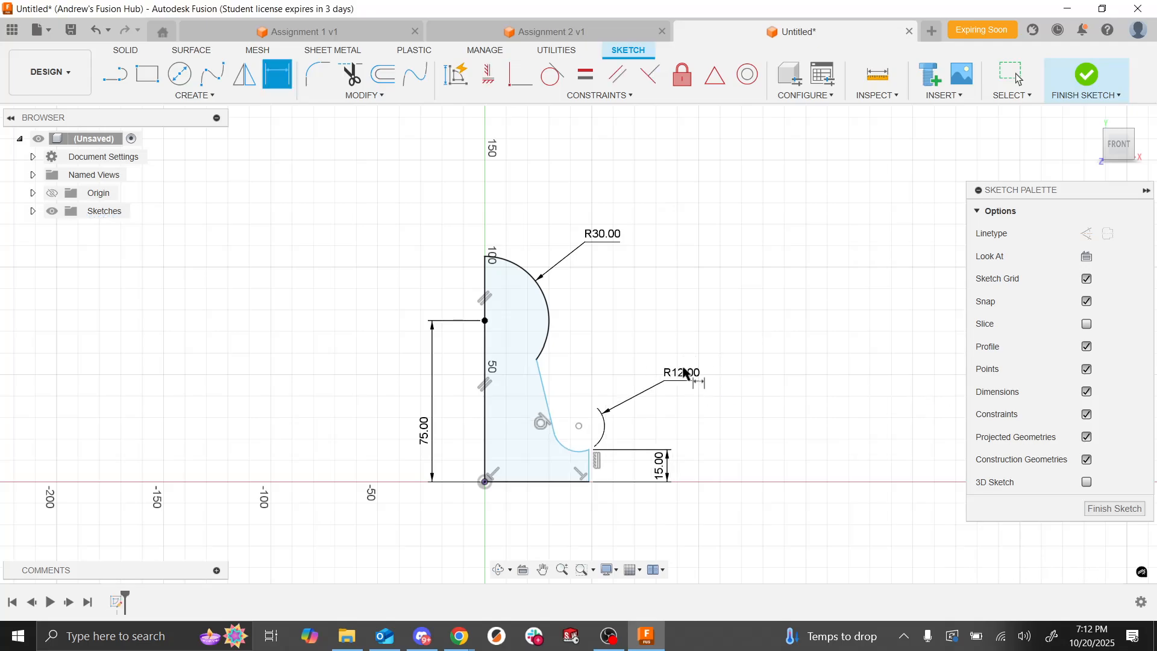
Step: Add a vertical dimension from the origin to the concave arc's centre and try to set it to 30 mm
left_click(579, 427)
left_click(485, 482)
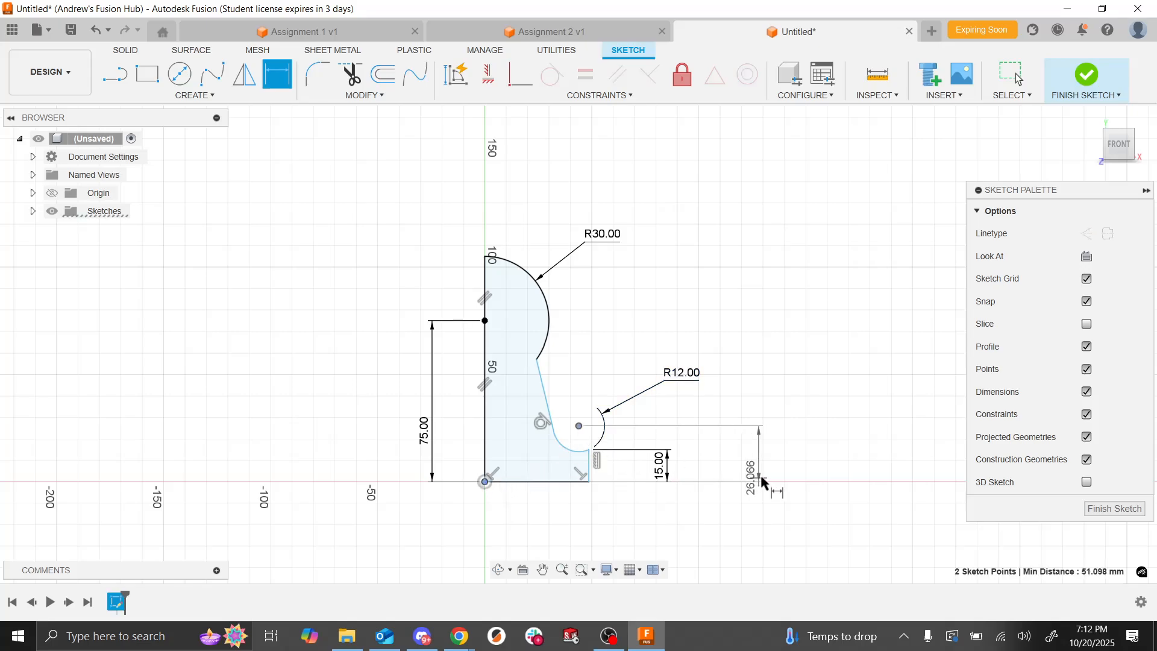
left_click(735, 462)
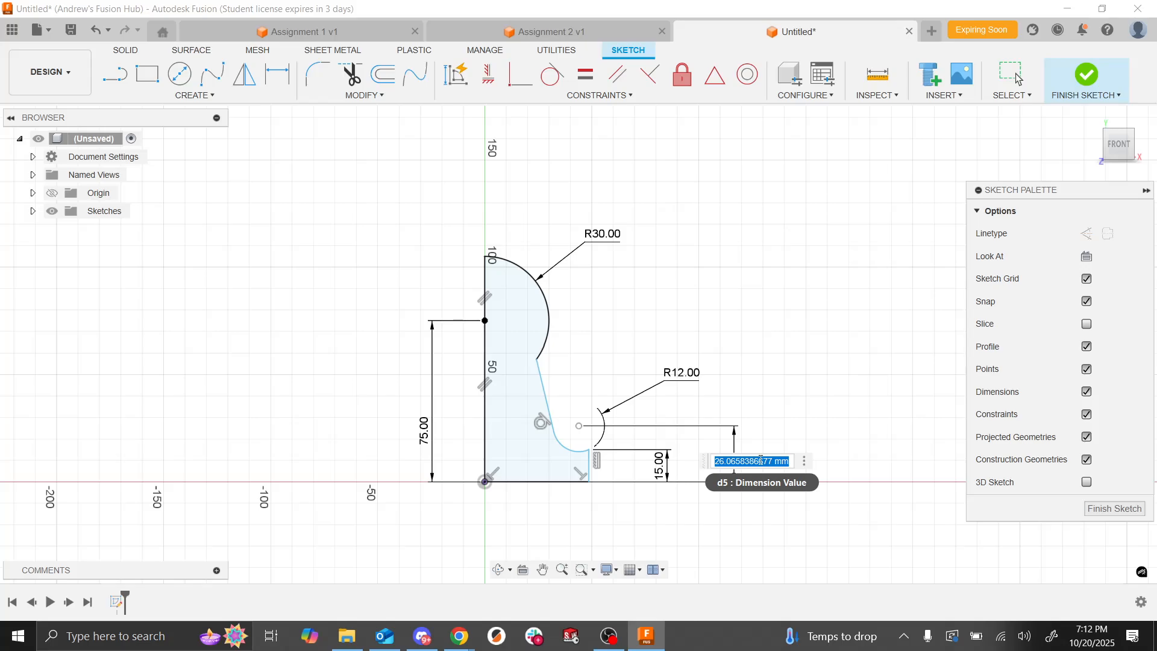
type("30")
key("Return")
key("Escape")
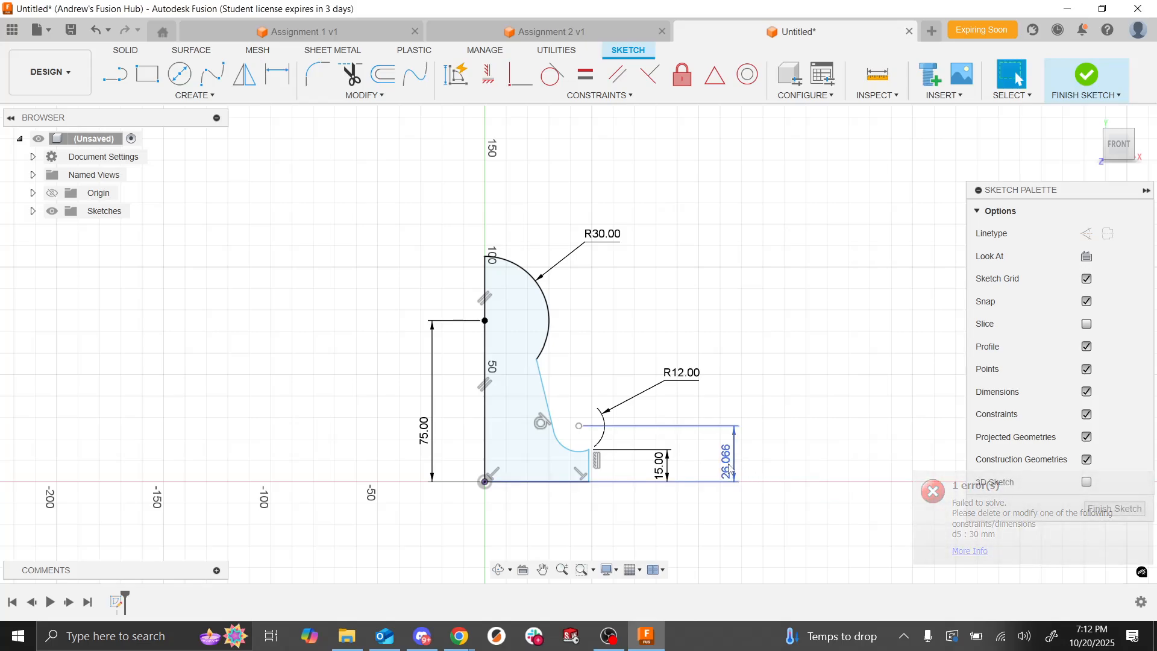
Step: Try to change the concave arc centre's height dimension to 28 mm
double_click(729, 469)
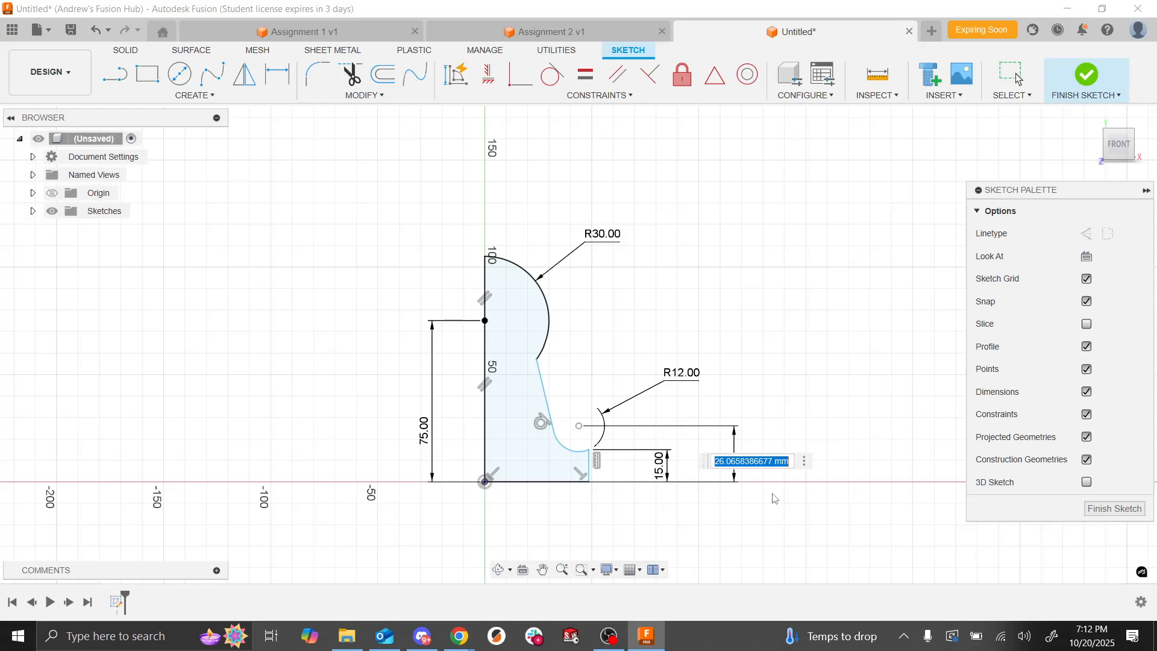
type("2")
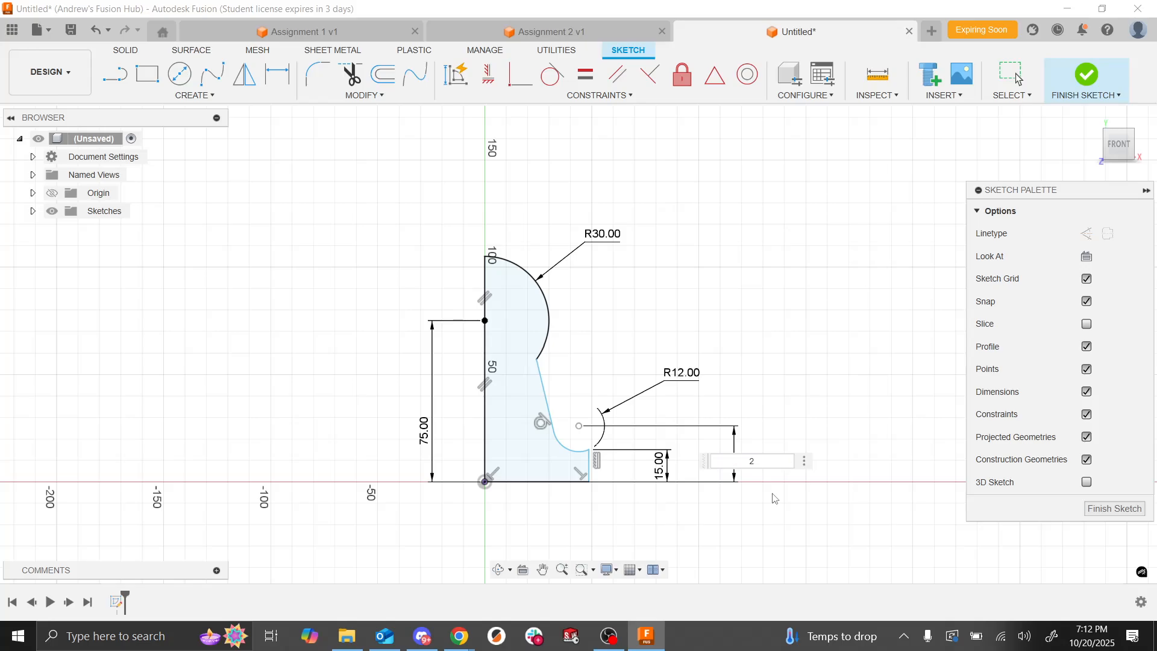
type("8")
key("Return")
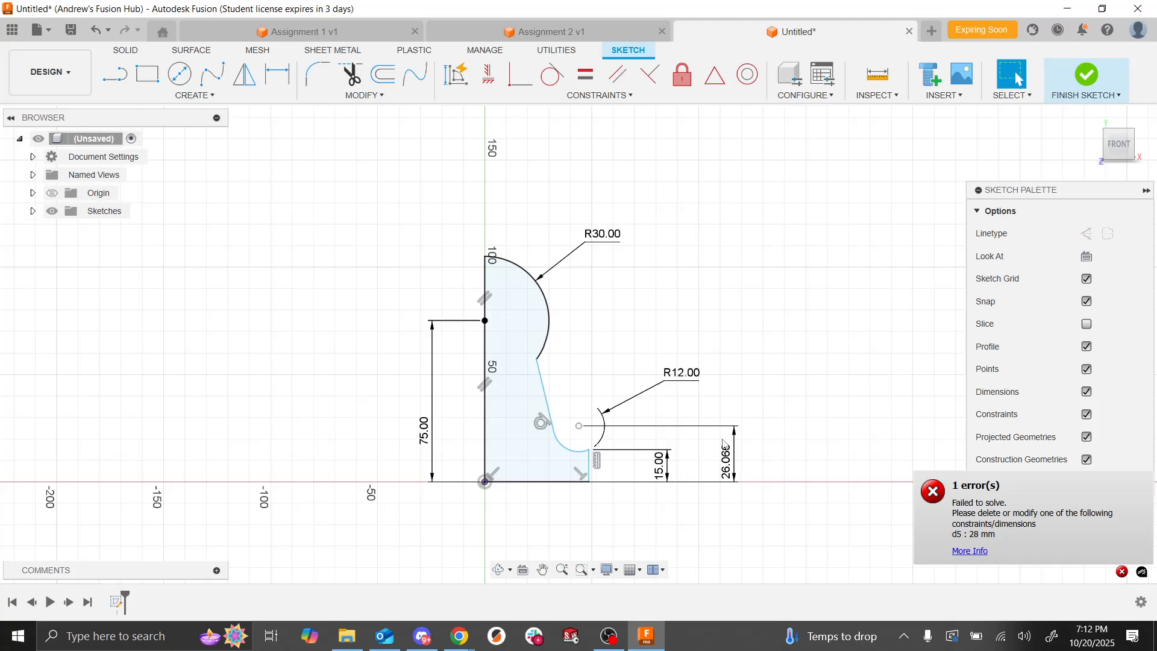
Step: Set the concave arc centre's height dimension to 27 mm
double_click(728, 463)
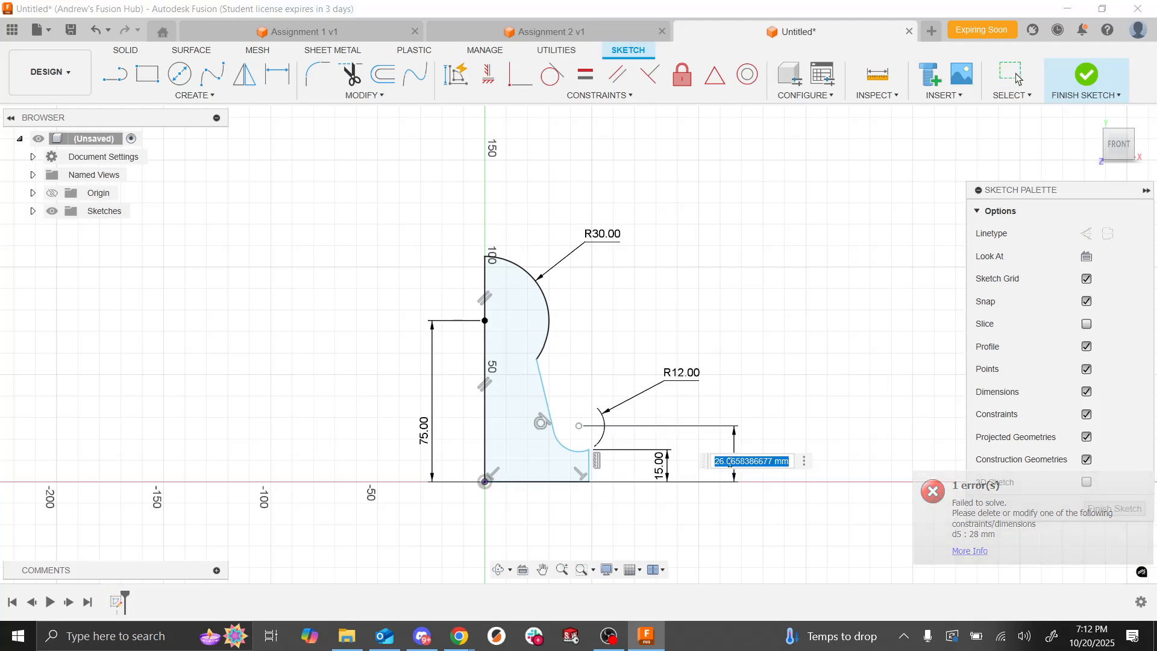
type("27")
key("Return")
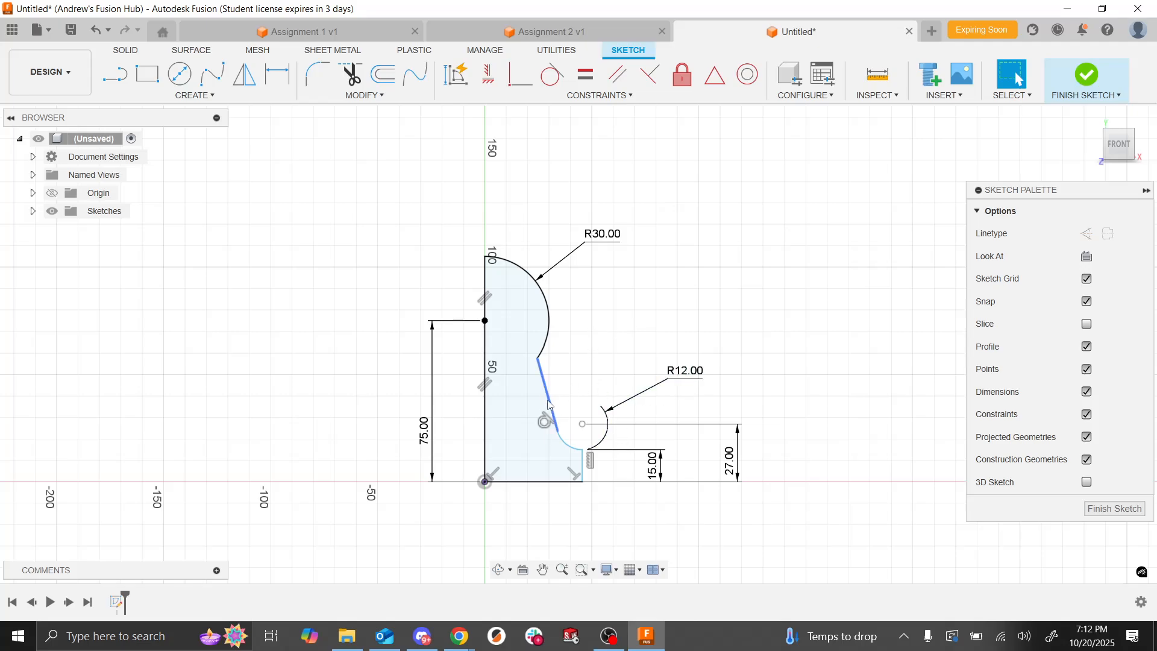
Step: Dimension the horizontal base line of the profile to 45 mm
left_click(559, 483)
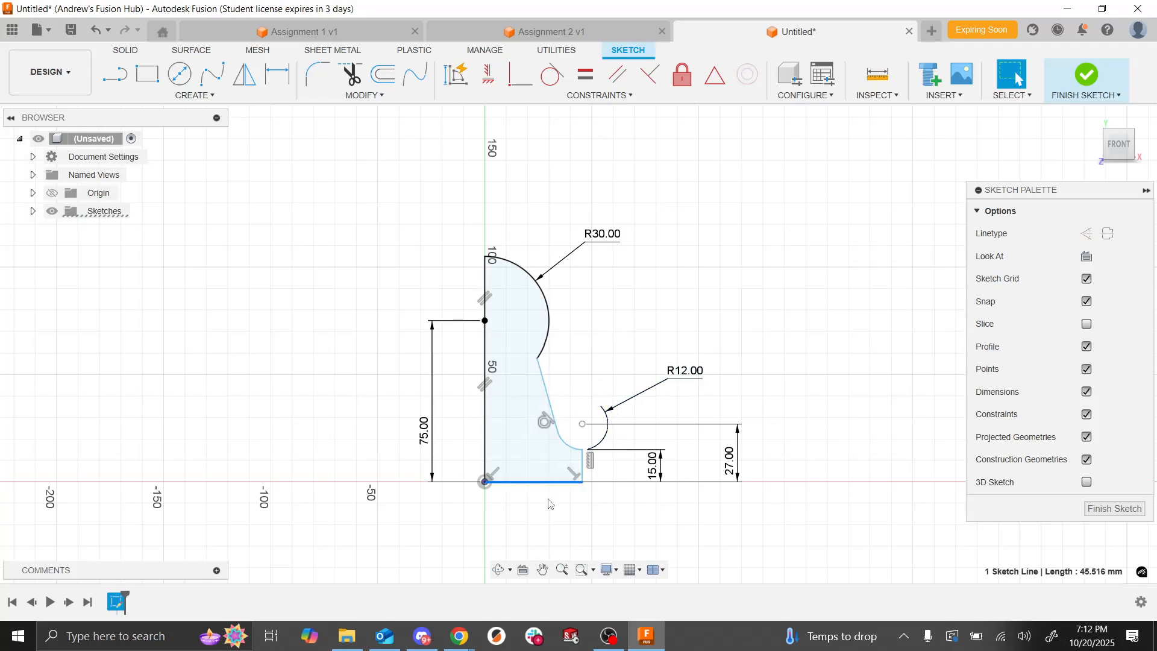
key("d")
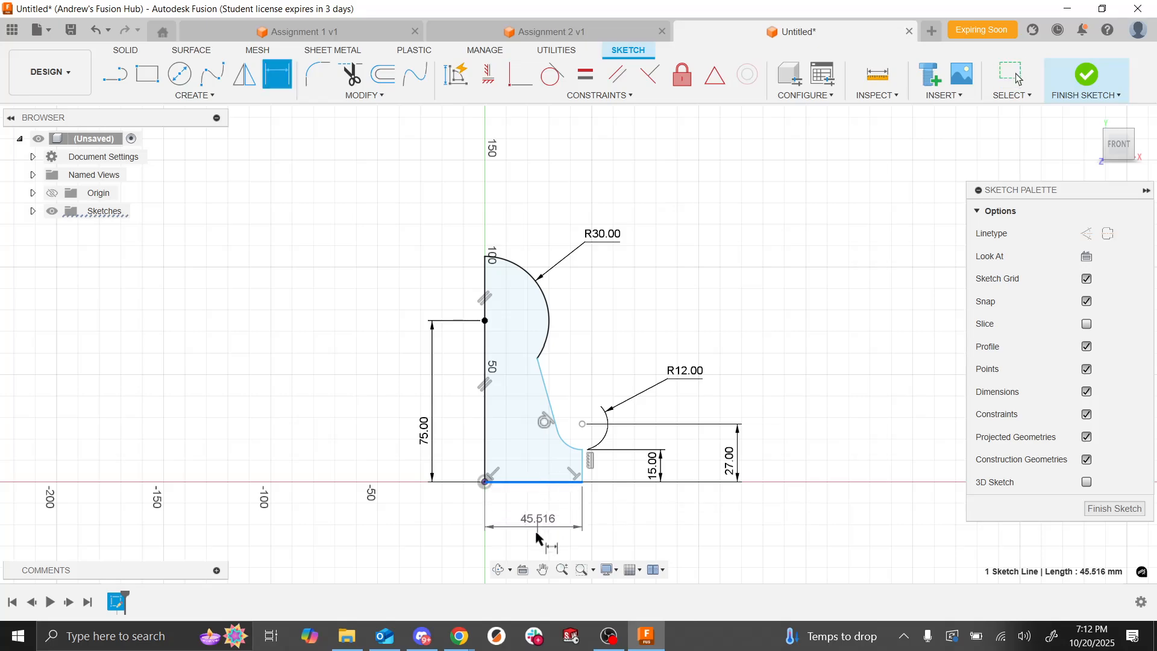
left_click(538, 529)
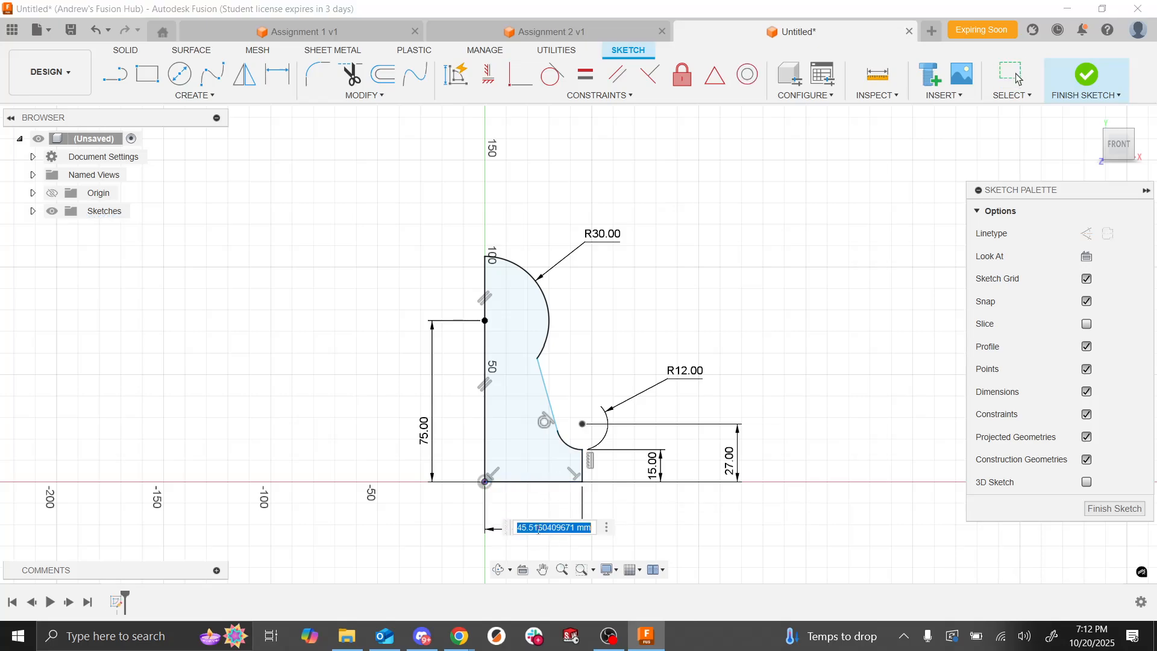
type("45")
key("Return")
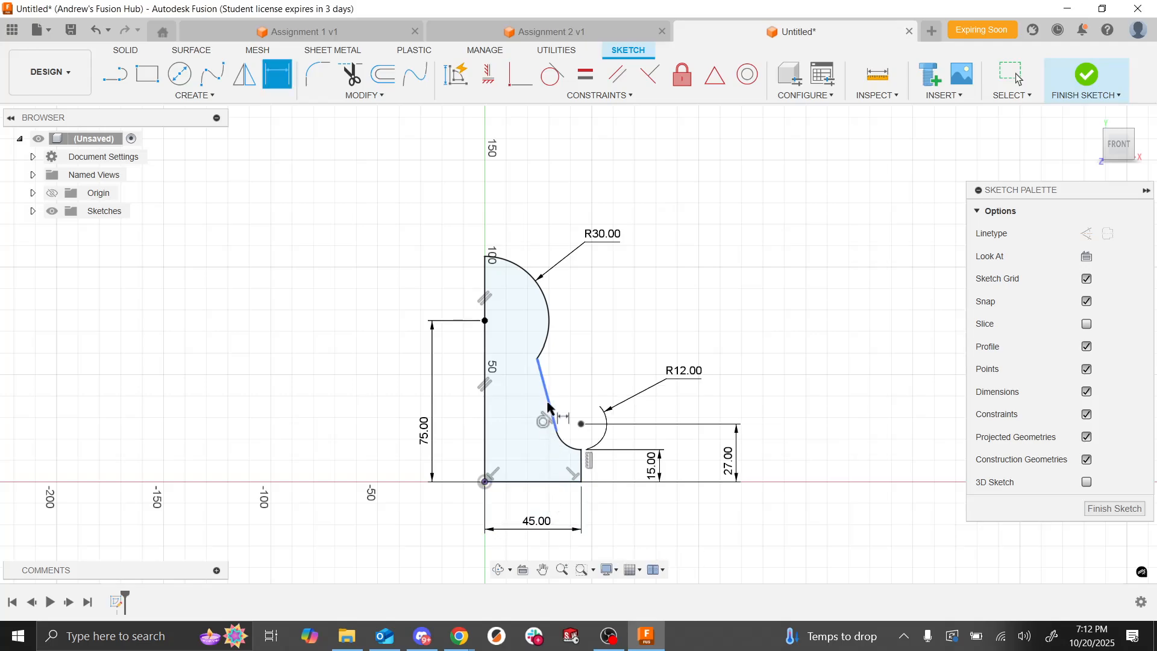
Step: Set the angle between the slanted line and the vertical axis to 15 degrees, placing the dimension below the profile
left_click(548, 404)
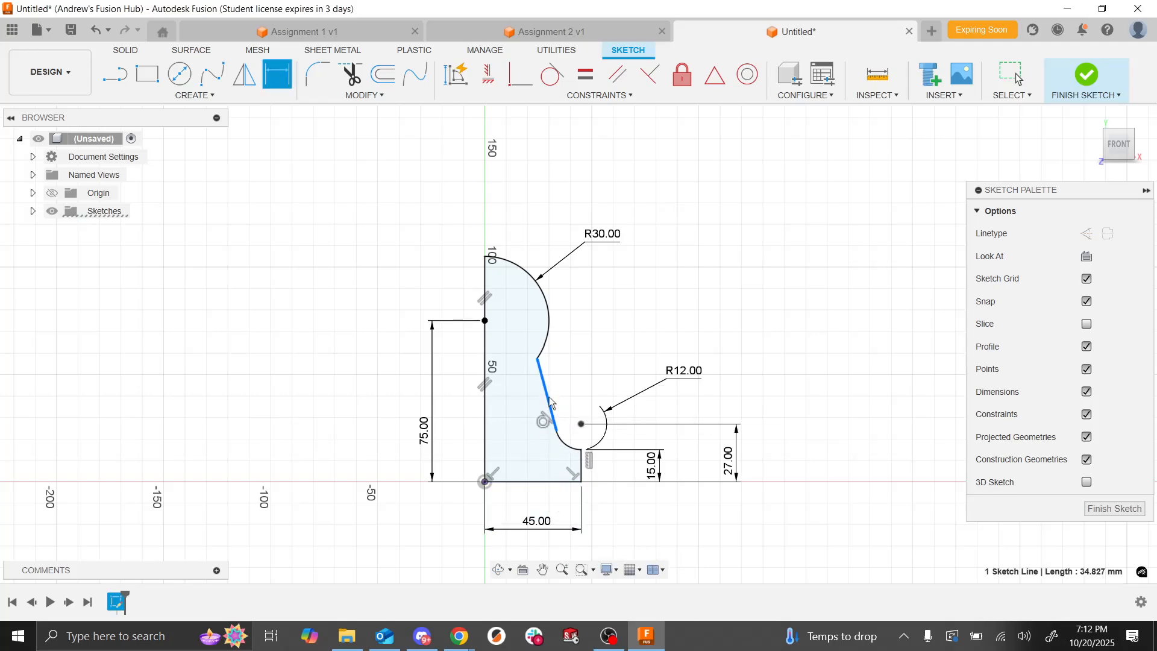
left_click(485, 432)
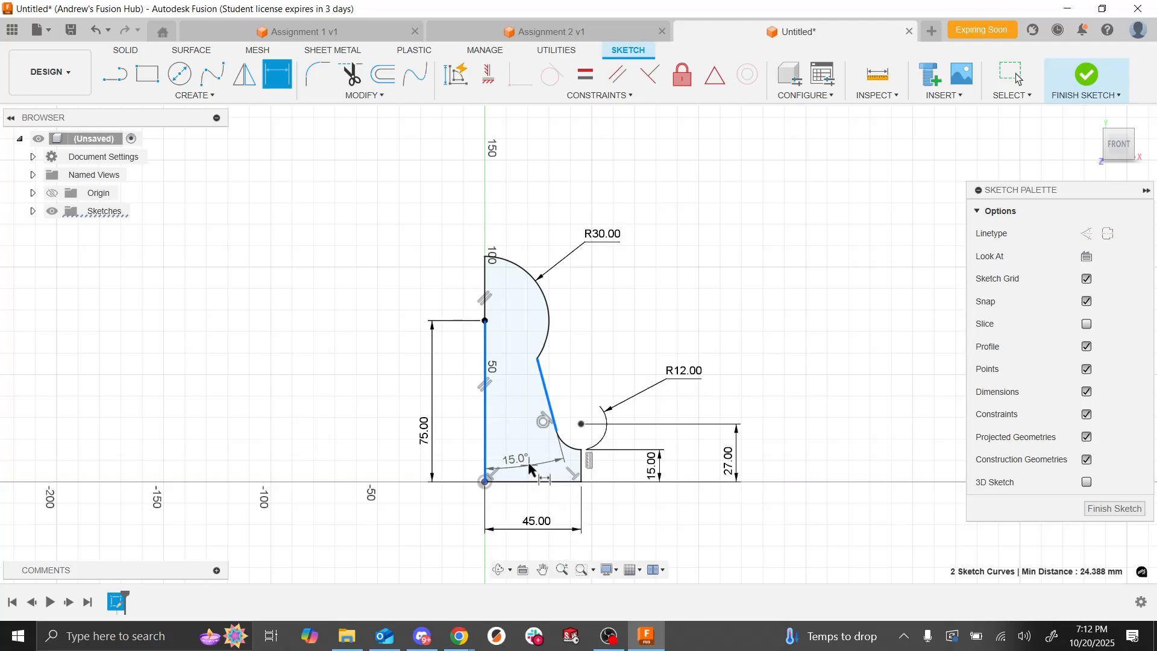
scroll(528, 462, "down", 5)
left_click(560, 522)
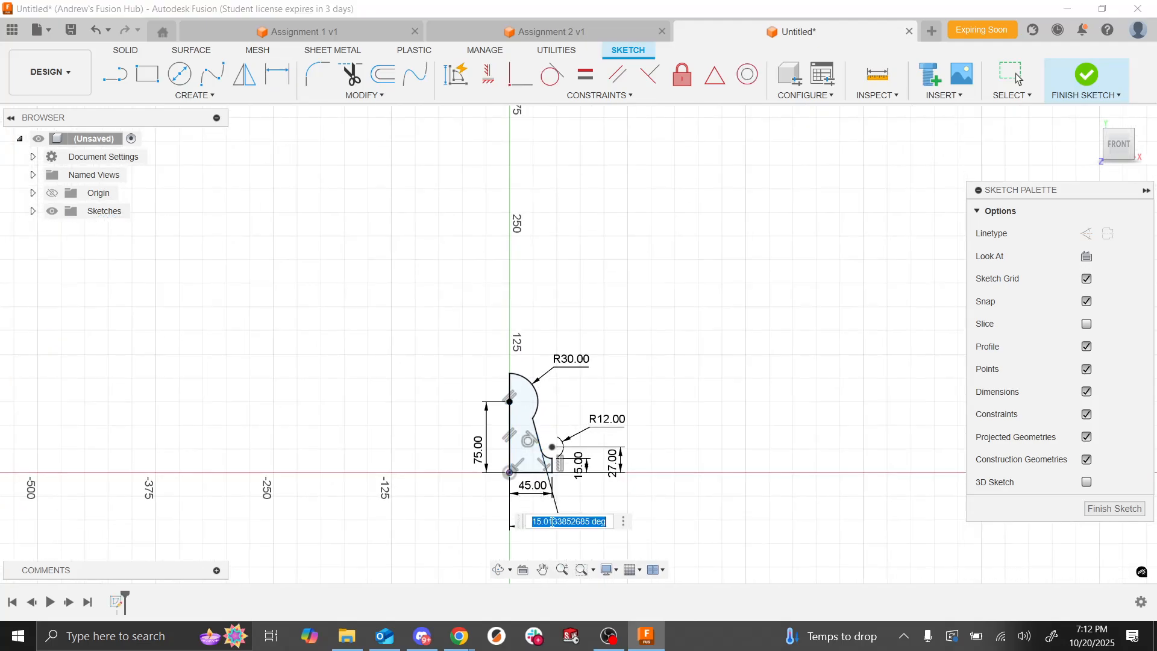
type("15")
key("Return")
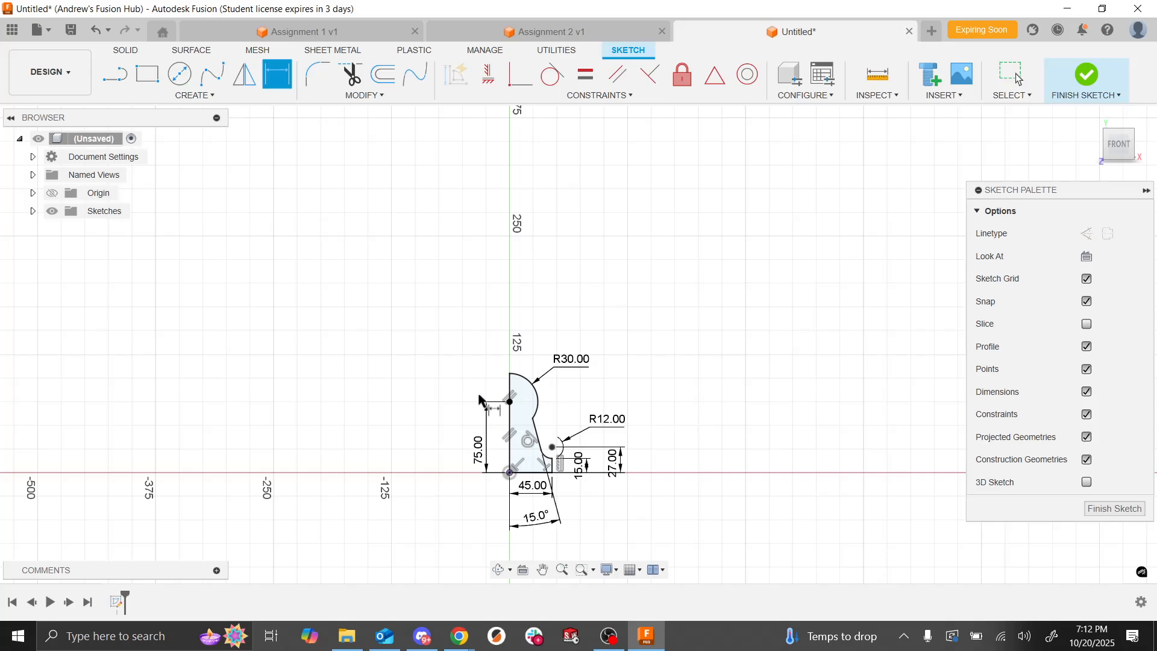
scroll(488, 410, "down", 1)
scroll(501, 446, "up", 2)
scroll(501, 446, "up", 1)
scroll(670, 229, "down", 2)
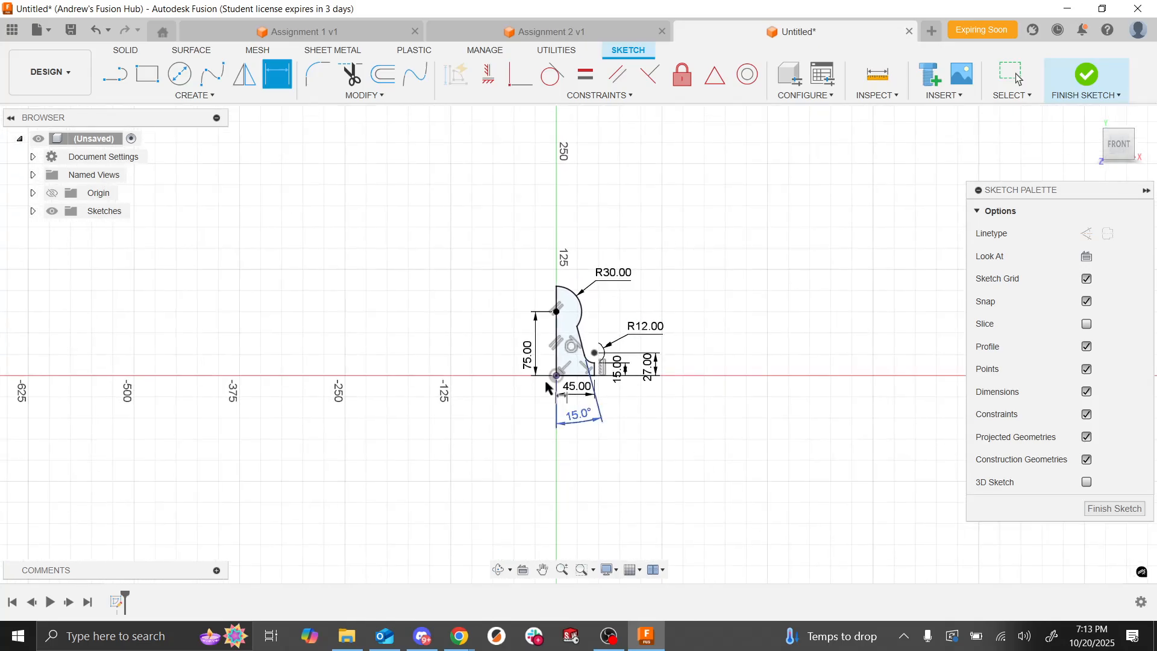
scroll(544, 374, "up", 3)
scroll(436, 339, "up", 1)
scroll(434, 333, "down", 1)
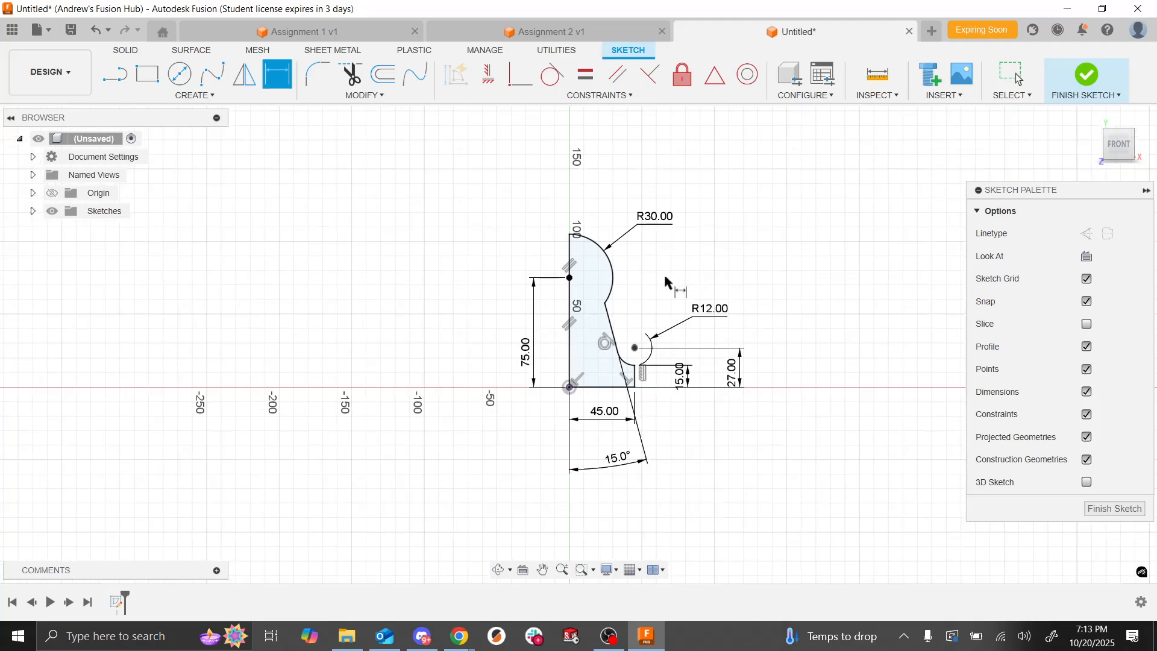
scroll(642, 351, "up", 1)
scroll(651, 356, "down", 1)
scroll(506, 289, "down", 1)
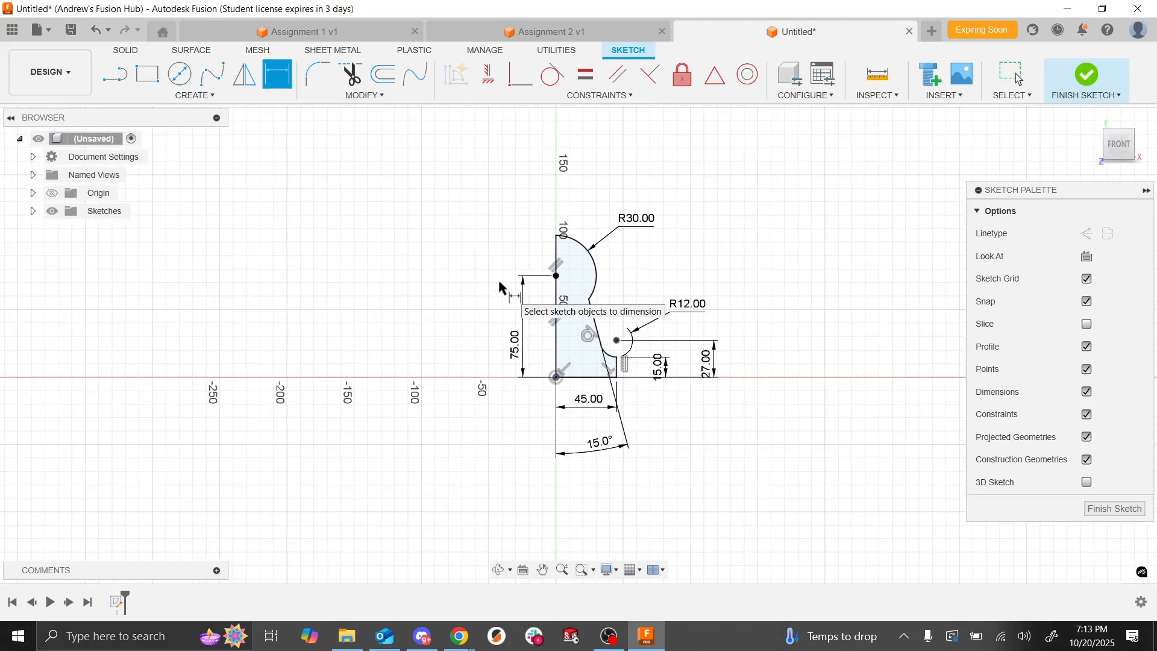
scroll(614, 241, "up", 1)
scroll(611, 231, "up", 1)
scroll(612, 231, "down", 1)
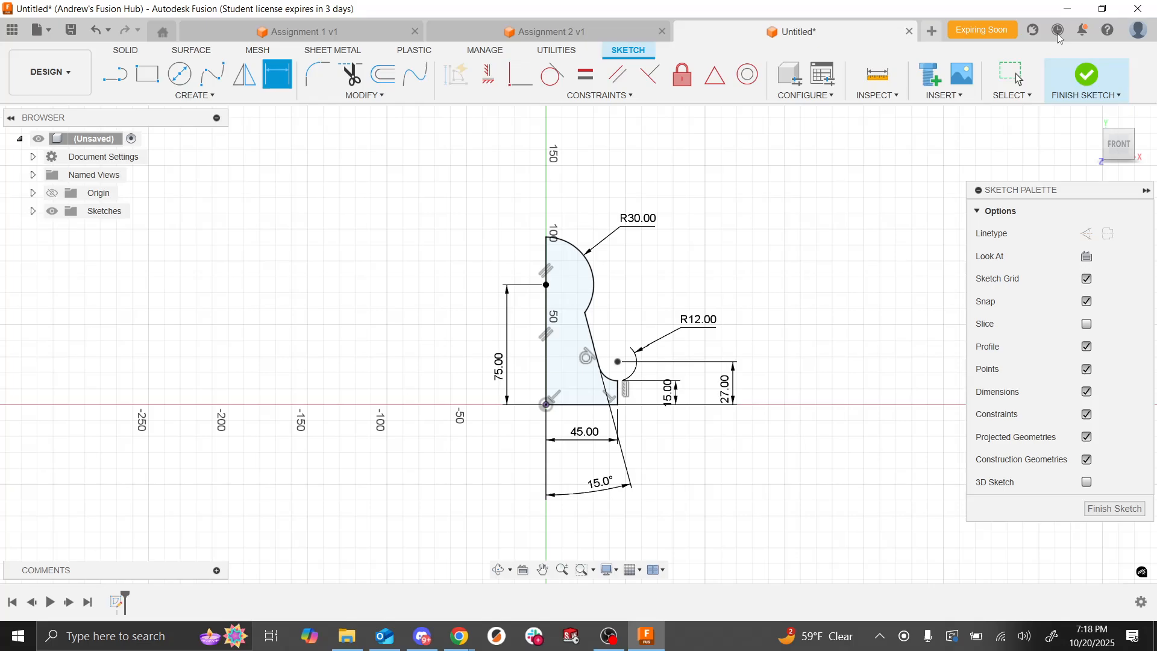
Step: Create a new design and start a sketch on the front plane with the Line tool active
left_click(934, 33)
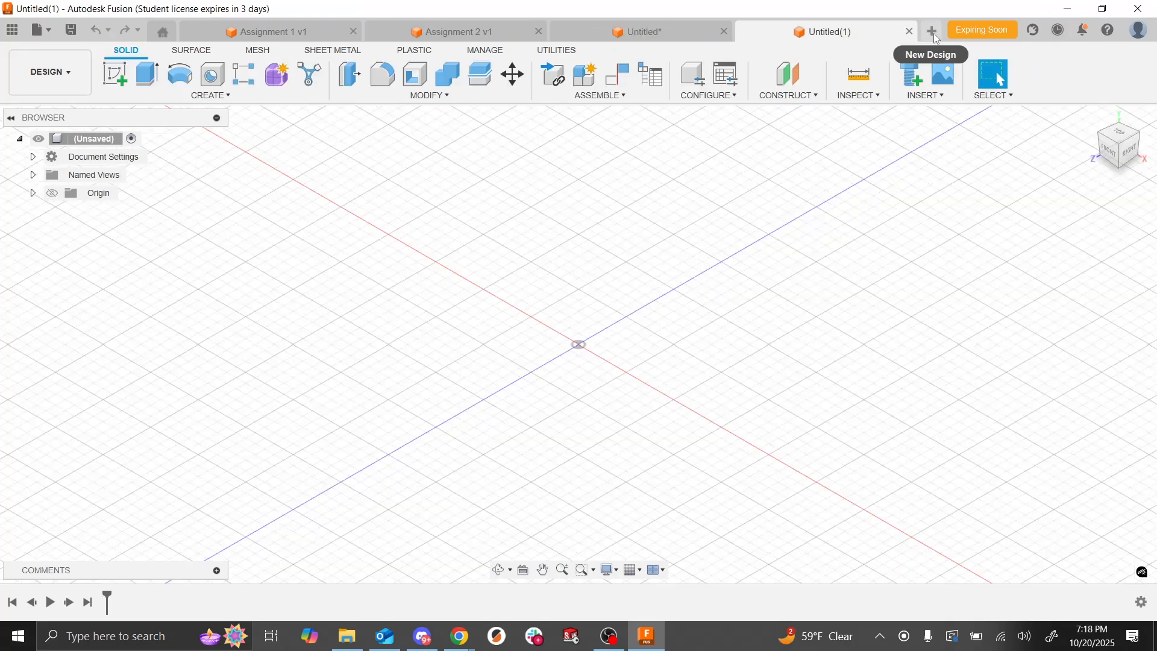
left_click(102, 71)
left_click(548, 329)
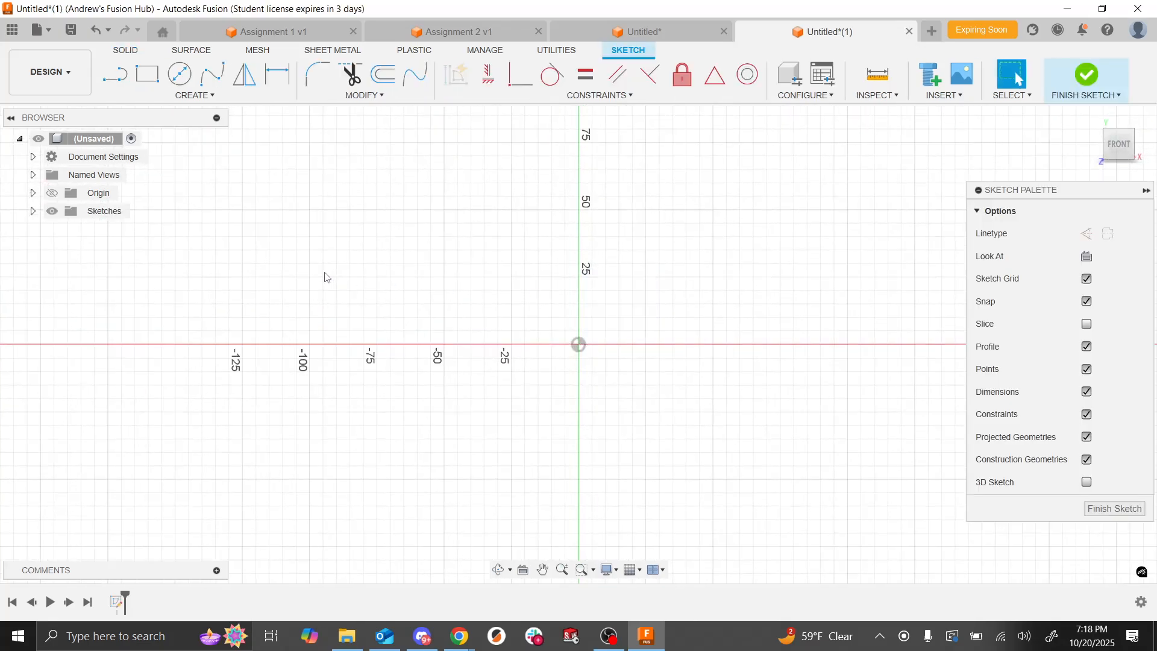
left_click(114, 74)
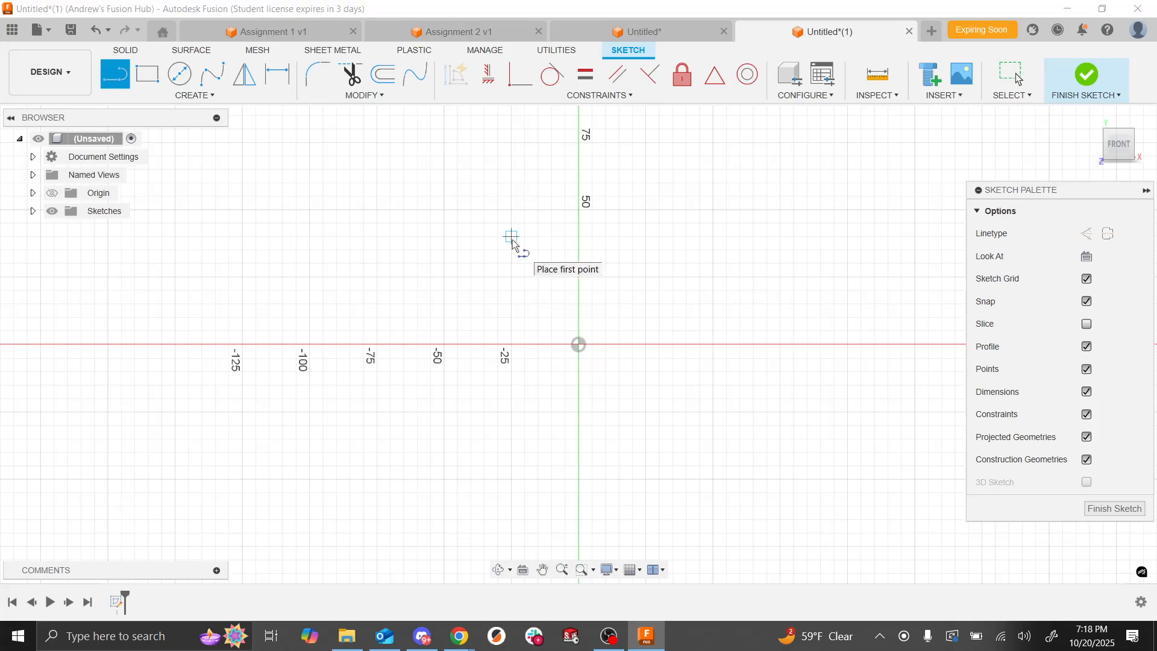
Step: Switch to the presentation slides and review the Assignment 3 game piece instructions
key("alt+Tab")
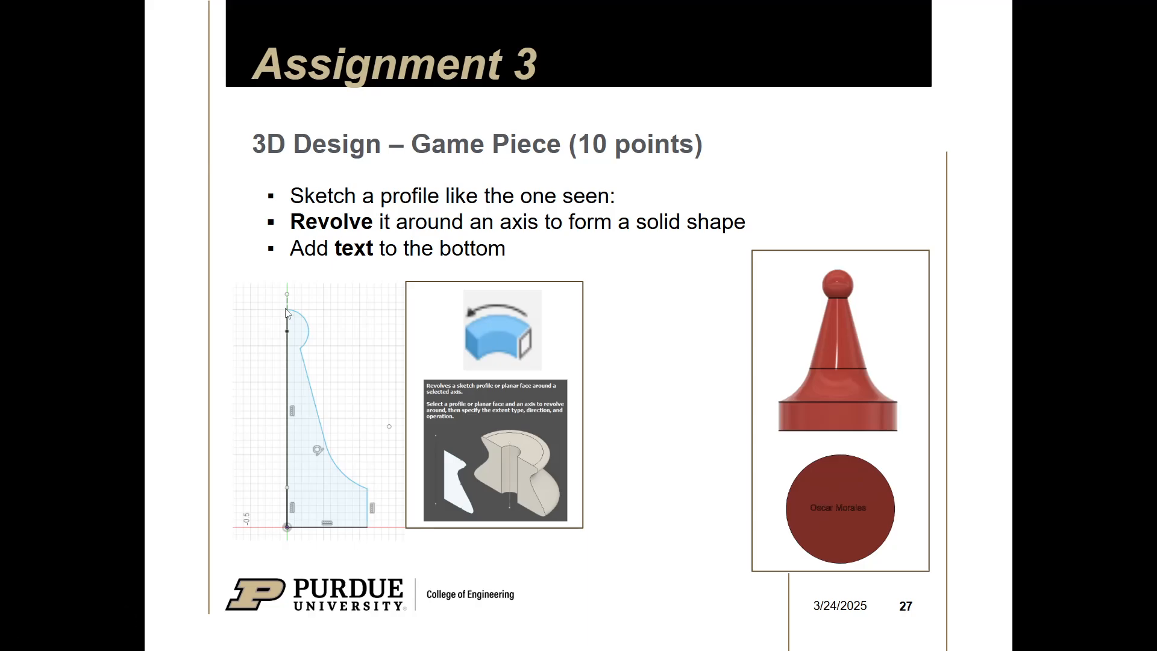
Step: Back in Fusion, sketch a short vertical edge, a base line about 60 mm long to the origin, and a vertical axis line about 70 mm tall
key("alt+Tab")
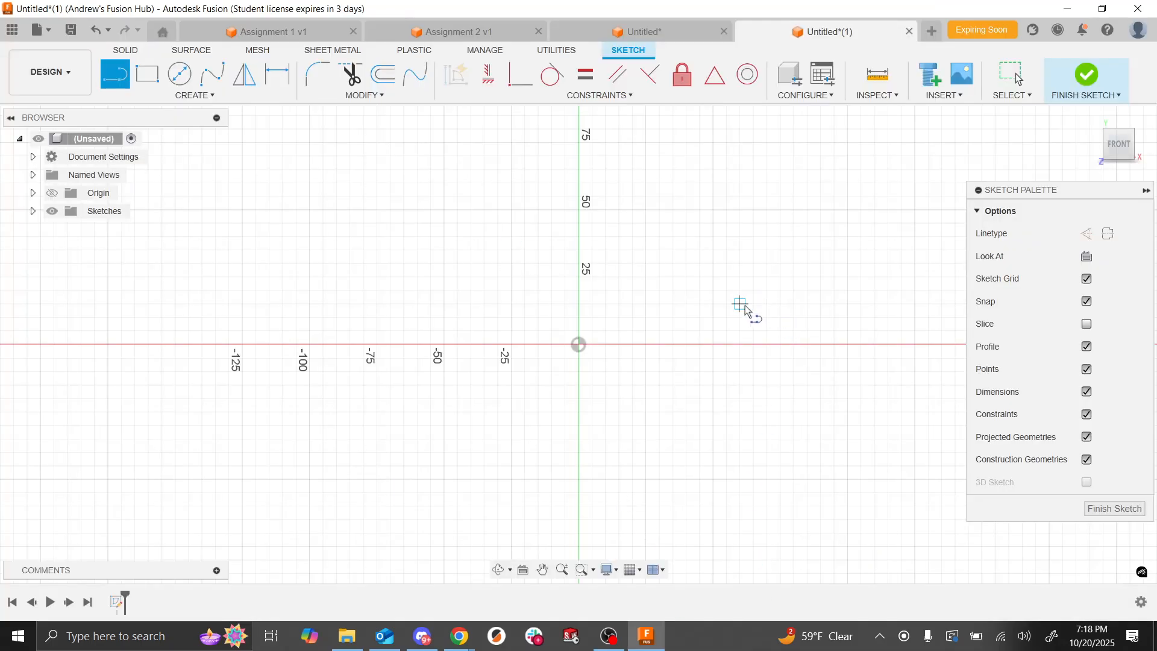
left_click(740, 304)
left_click(740, 345)
left_click(578, 342)
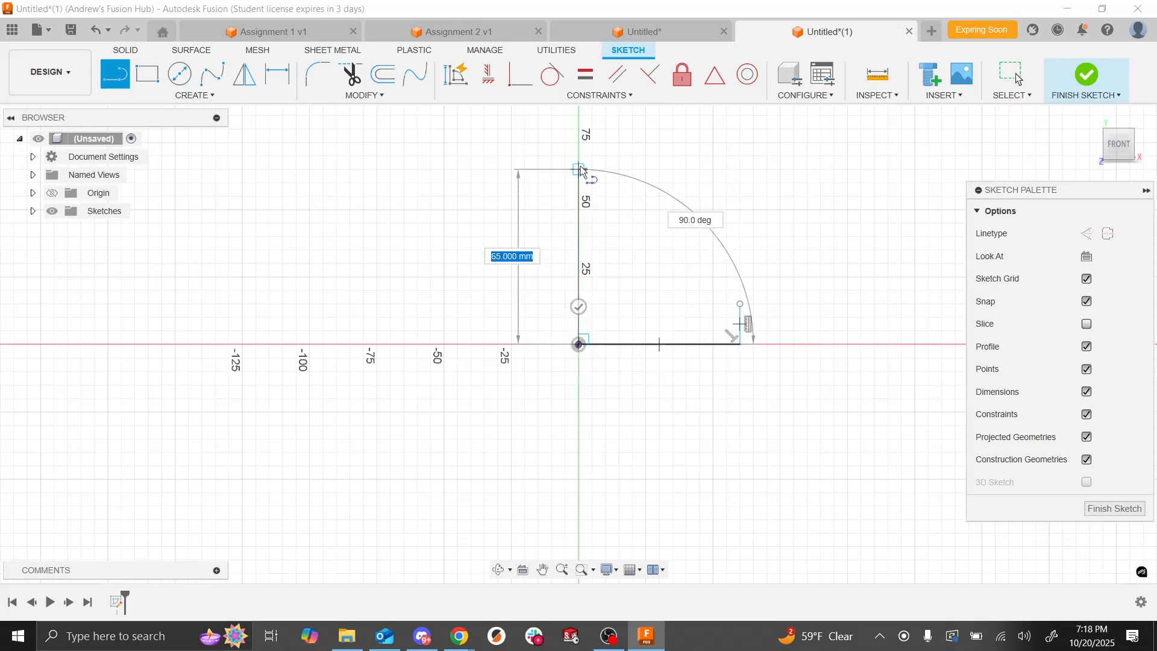
left_click(578, 155)
key("Escape")
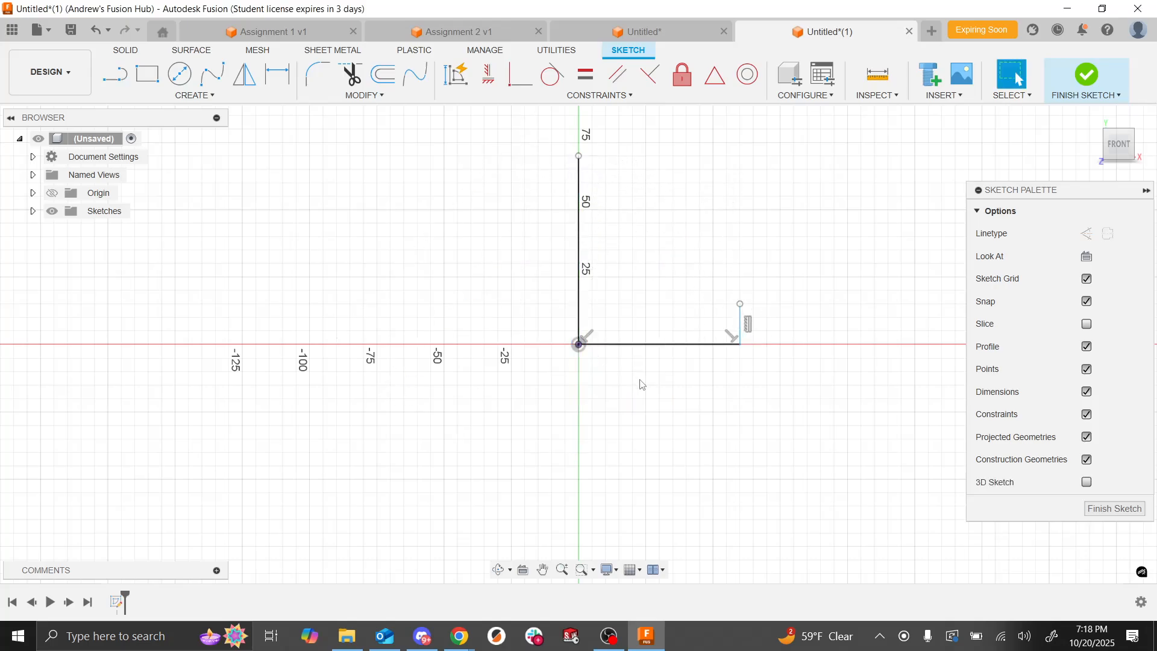
Step: Check the slide's reference profile, and draw a circle about 50 mm in diameter centred on the upper end of the vertical axis line
key("alt+Tab")
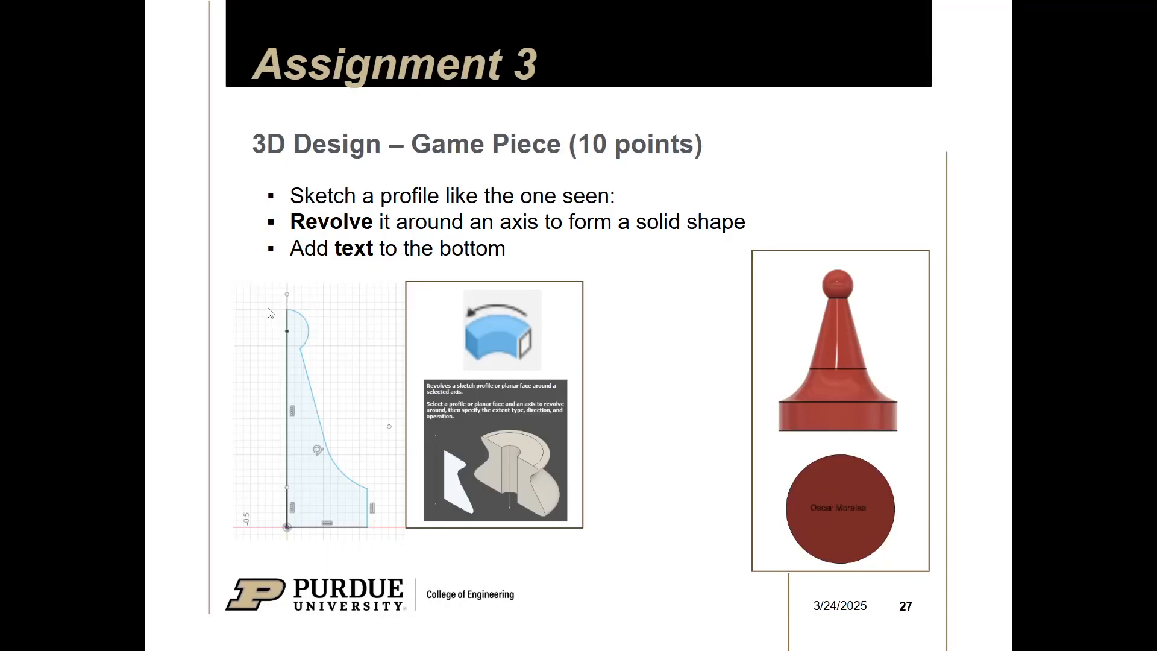
key("alt+Tab")
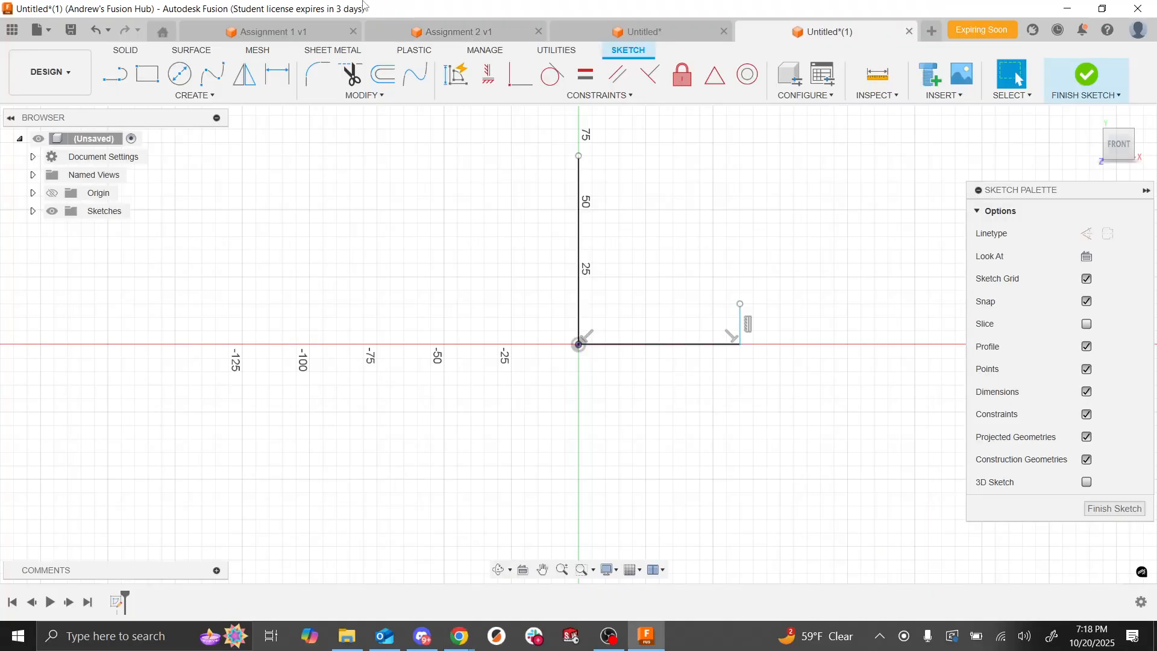
left_click(180, 72)
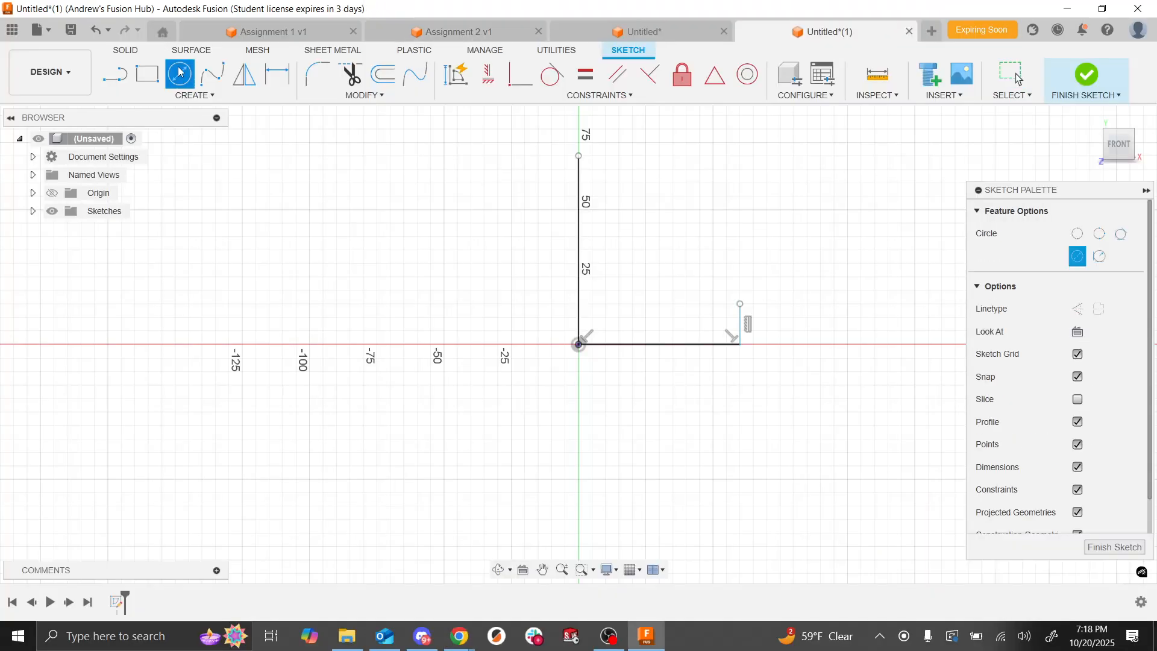
left_click(578, 156)
scroll(365, 329, "down", 2)
scroll(374, 332, "down", 4)
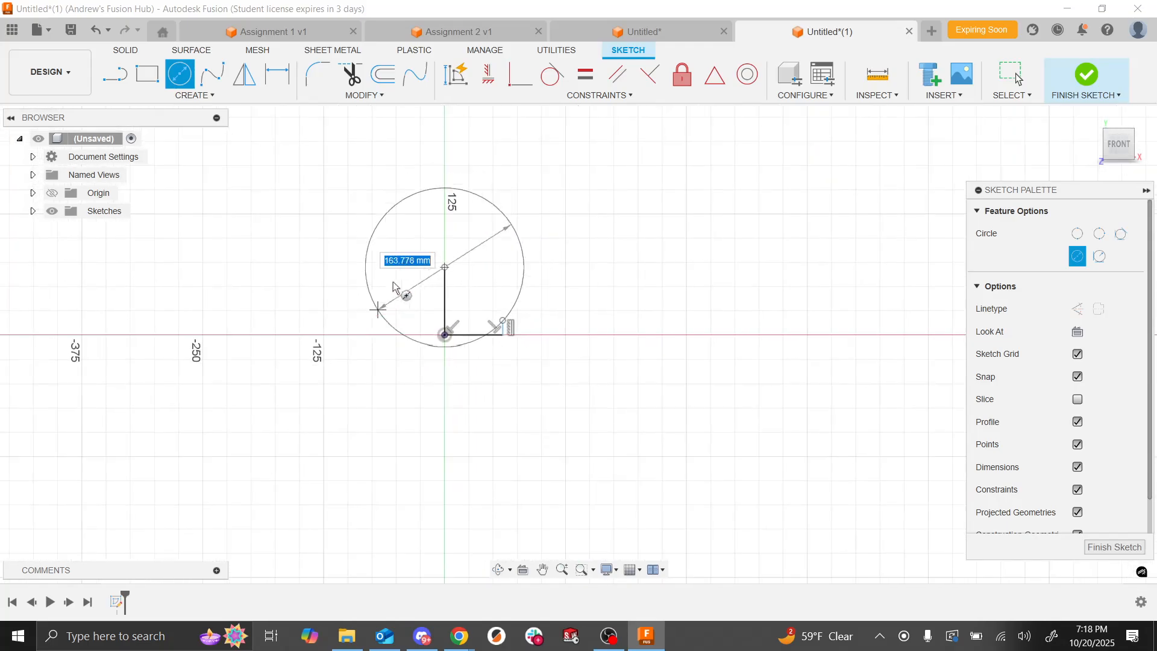
scroll(425, 244, "up", 3)
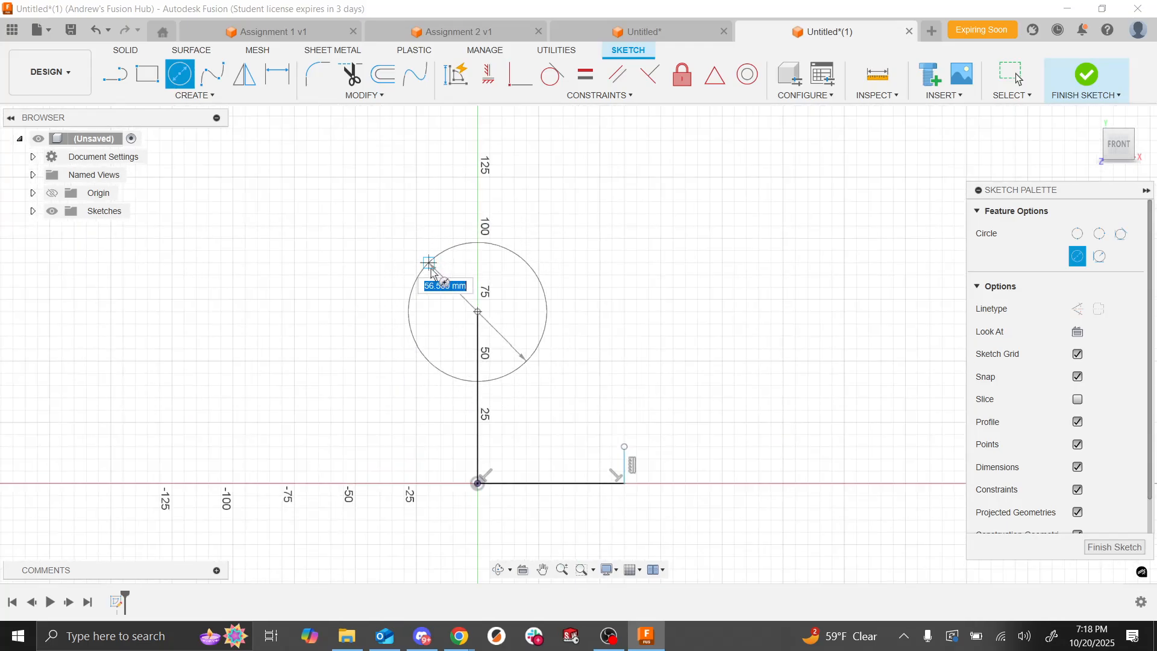
left_click(431, 276)
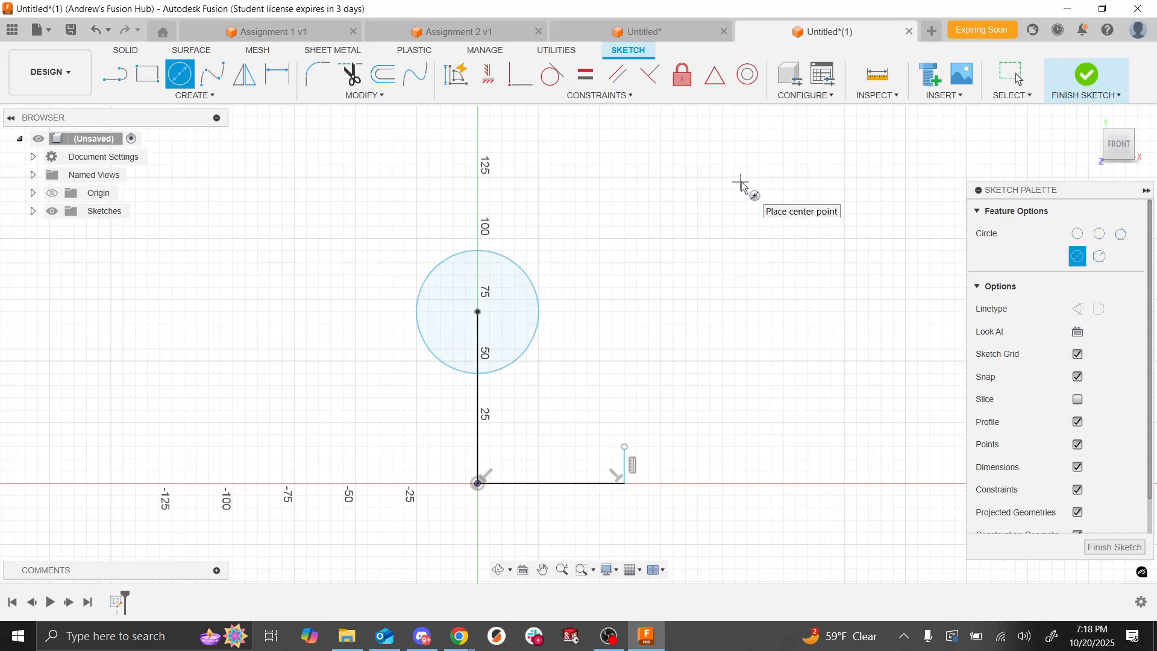
key("Escape")
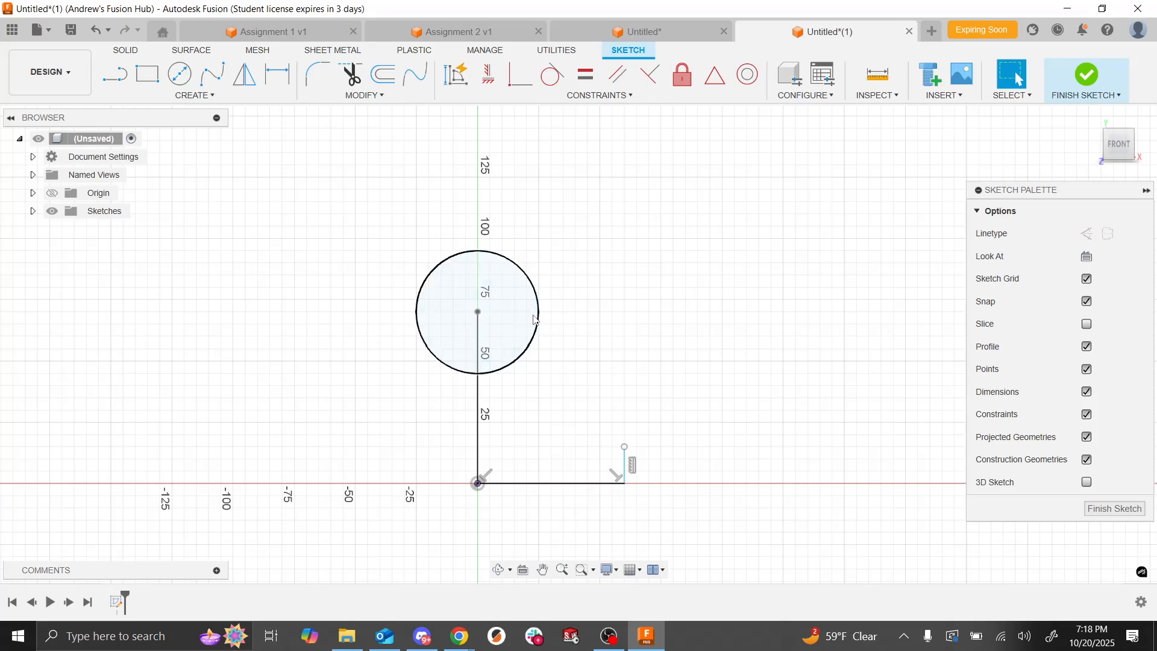
Step: Draw a slanted line from the lower outer edge of the circle down toward the short vertical edge
left_click(116, 76)
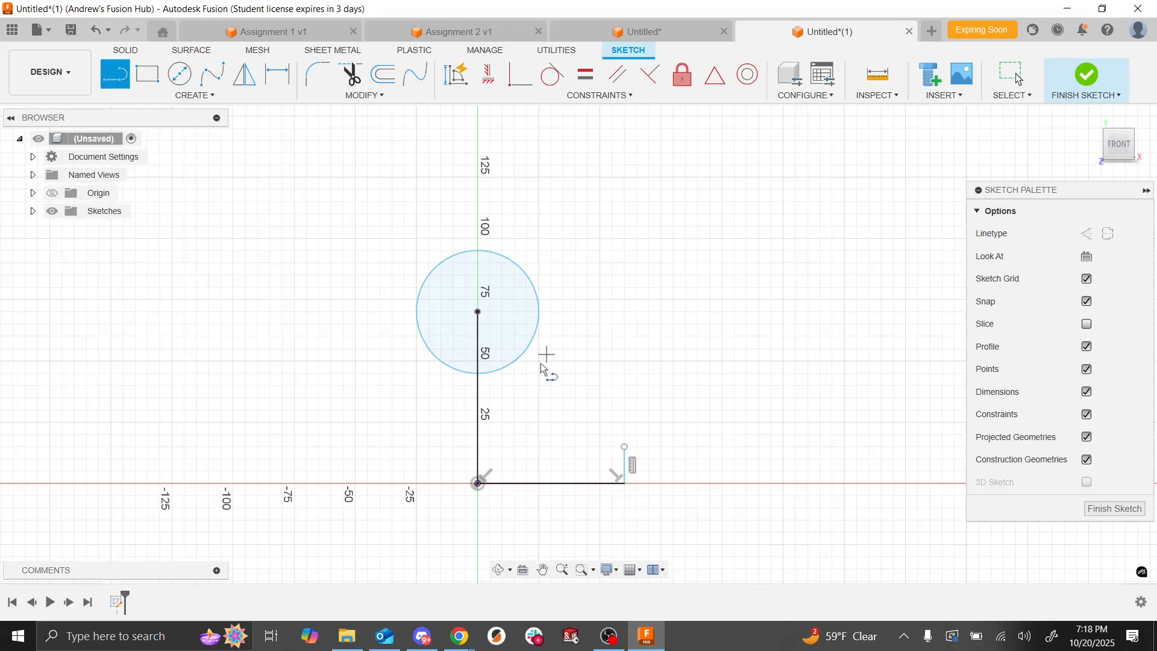
left_click(524, 355)
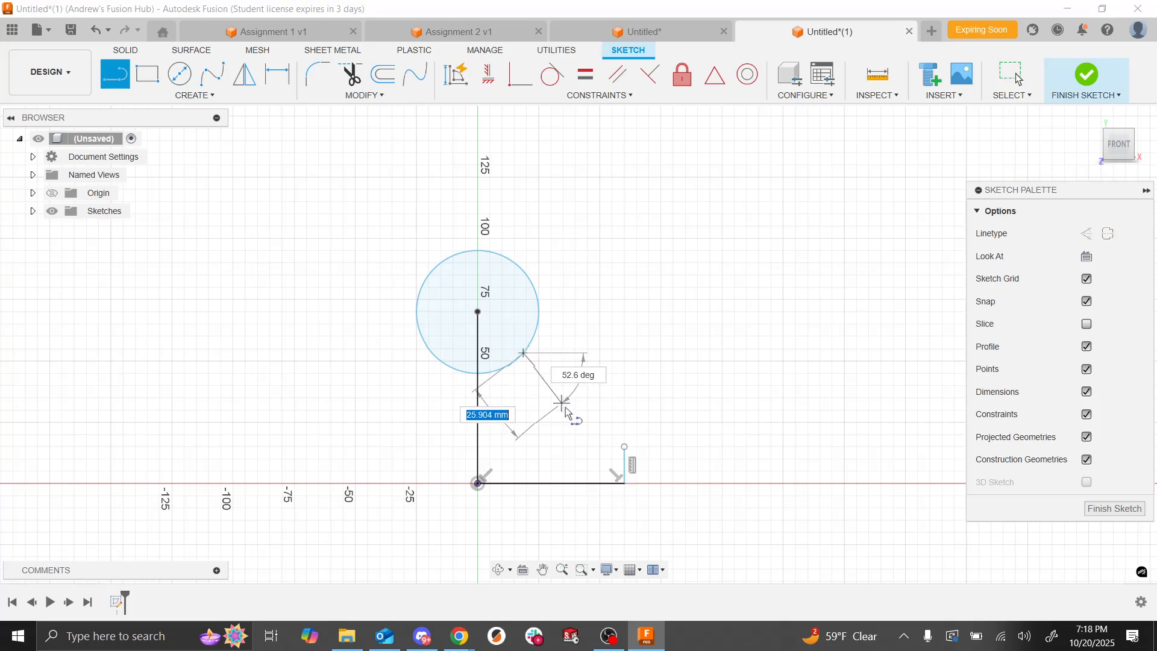
left_click(575, 410)
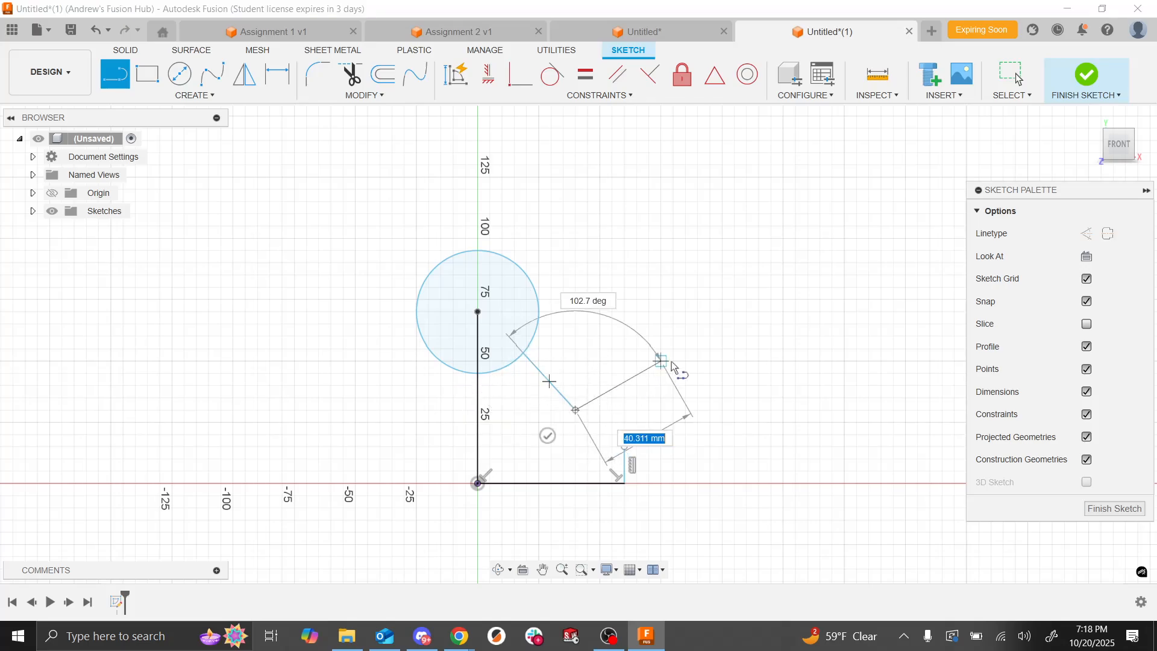
key("Escape")
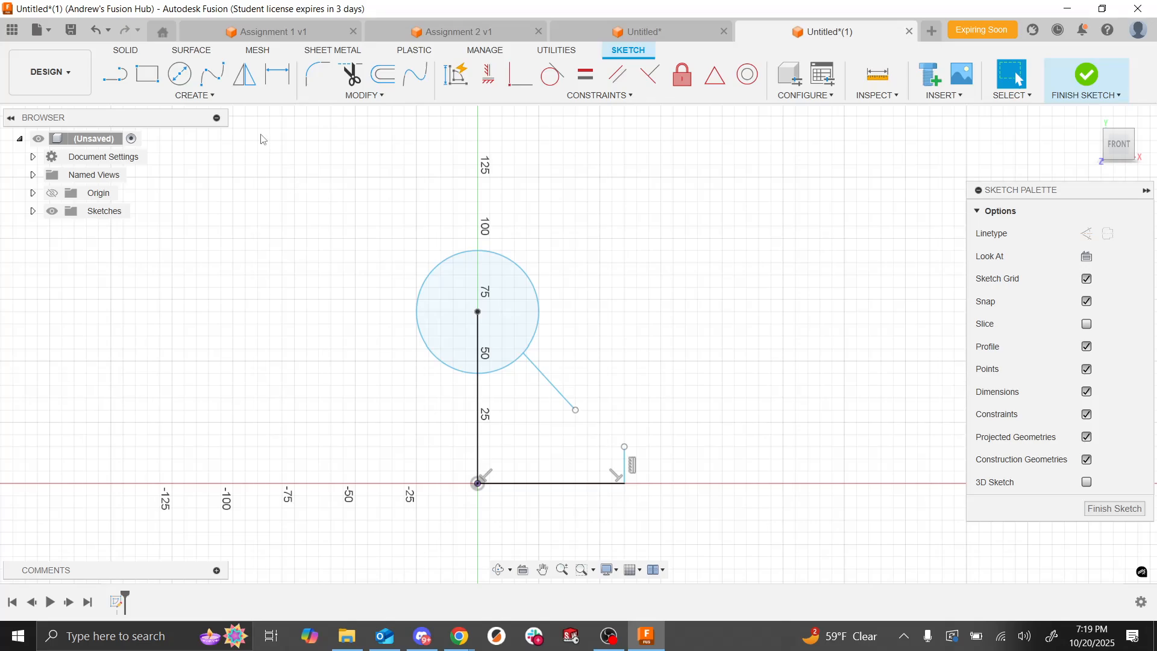
Step: Connect the lower end of the slanted line to the top of the short vertical edge with an inward-curving 3-point arc
left_click(210, 97)
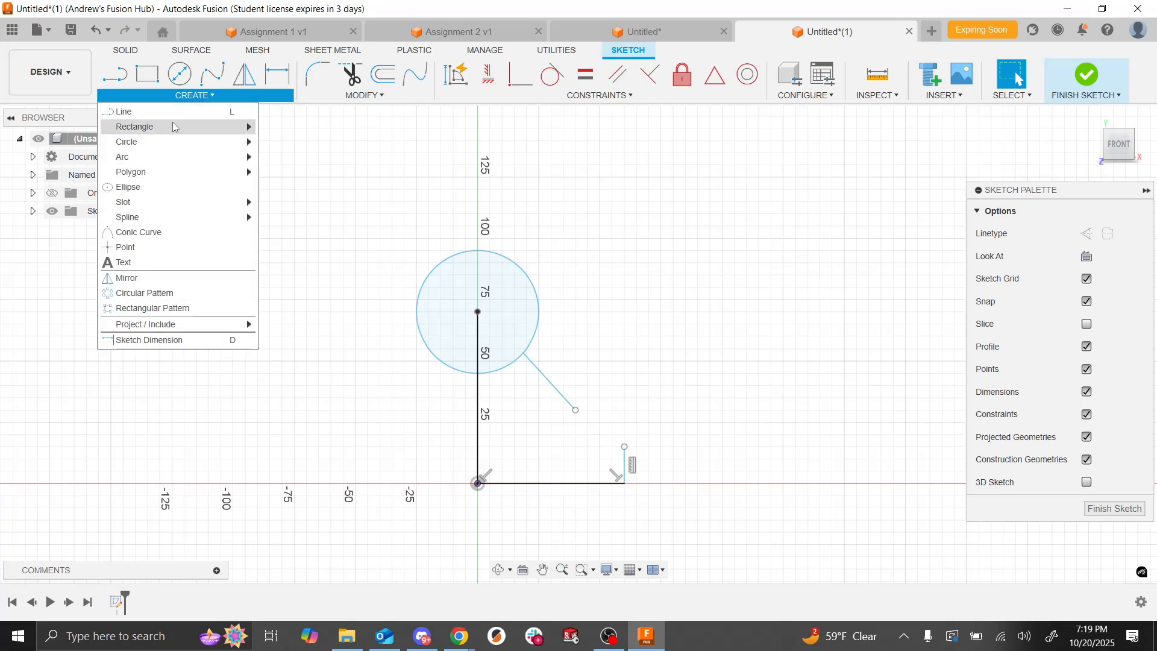
mouse_move(154, 155)
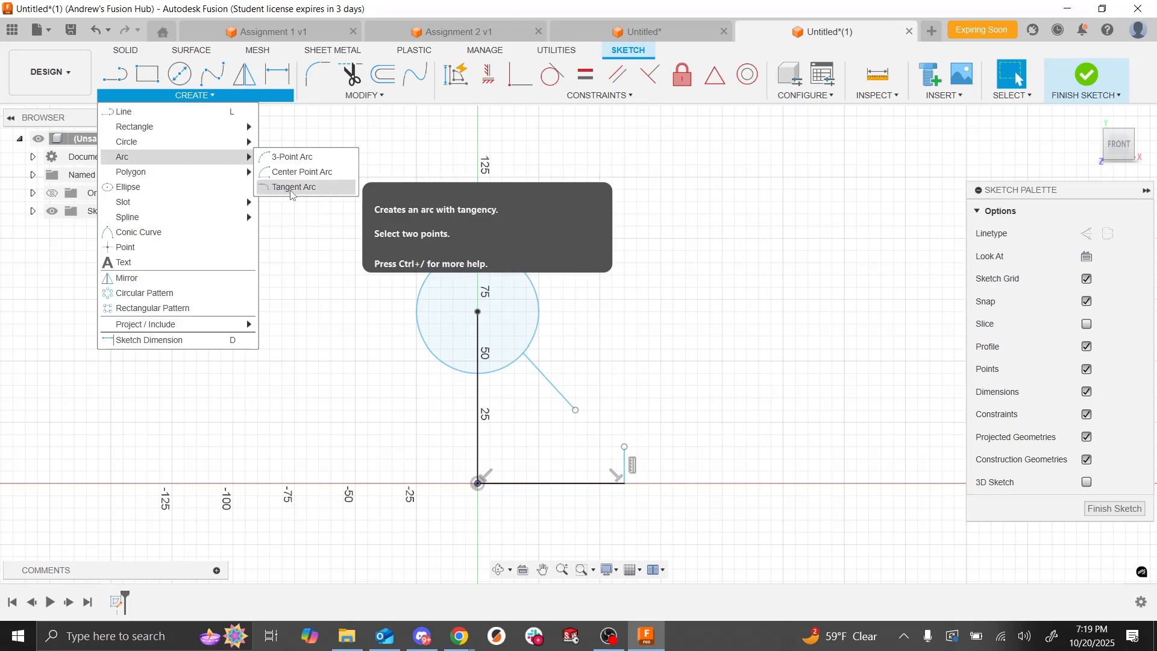
left_click(309, 158)
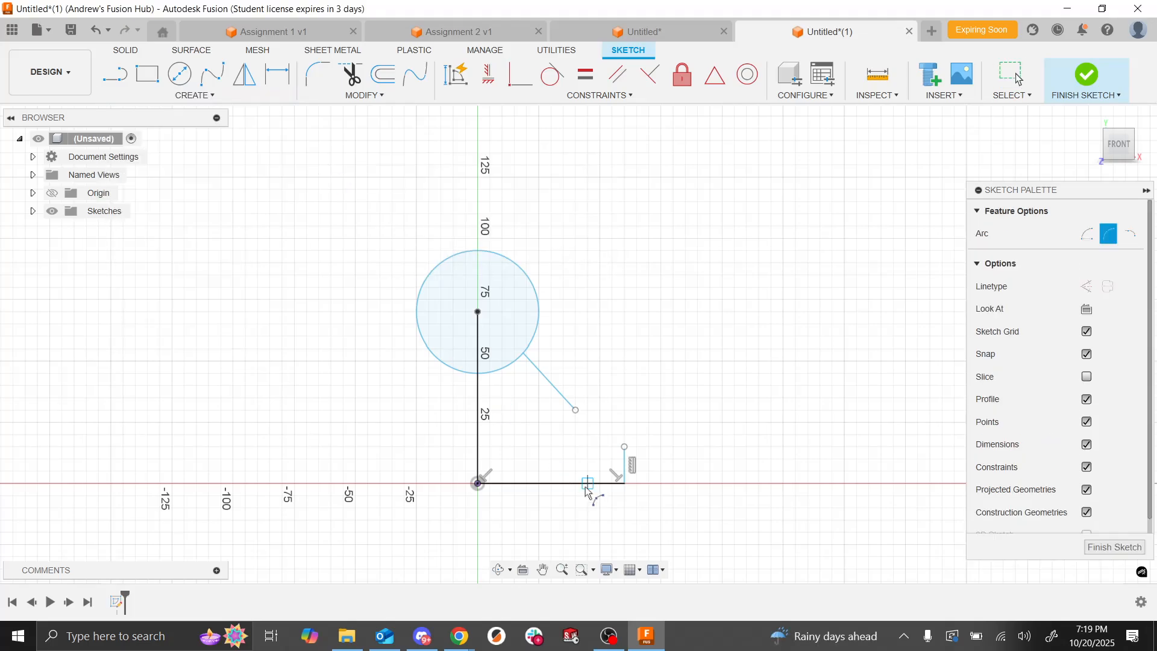
left_click(578, 412)
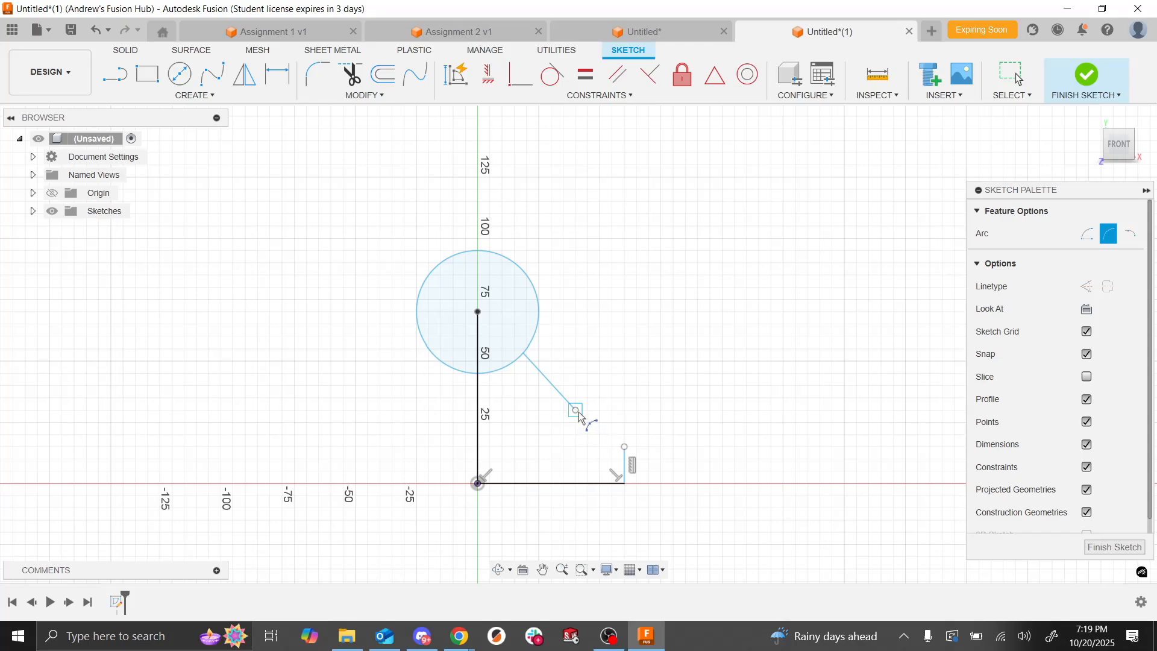
left_click(625, 448)
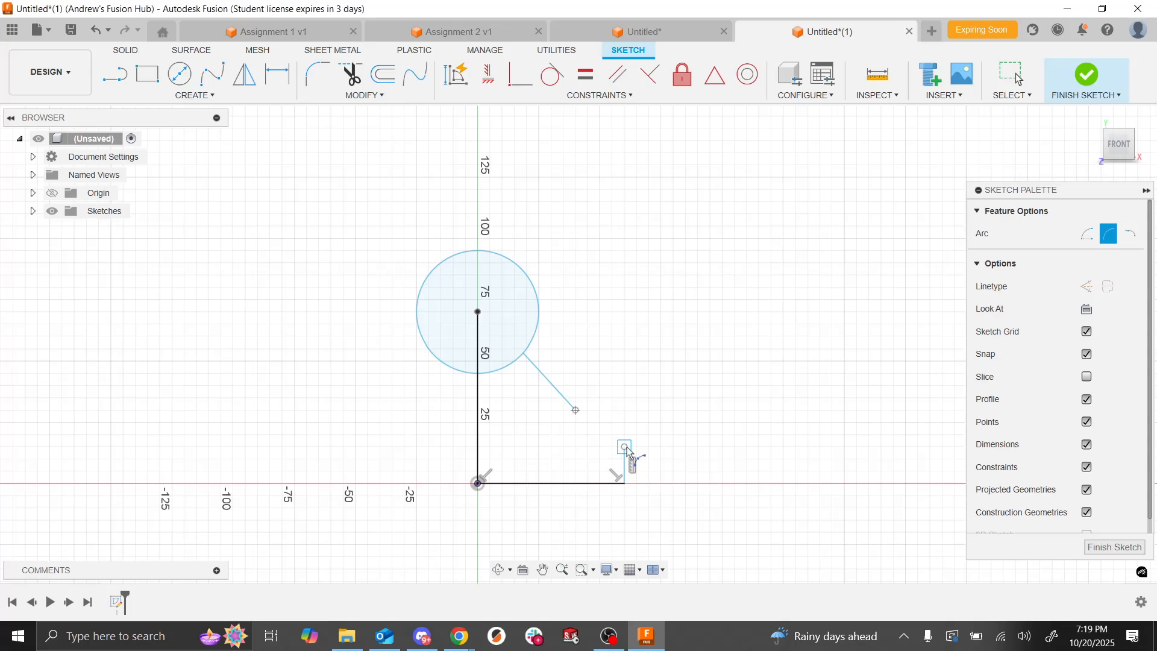
left_click(575, 435)
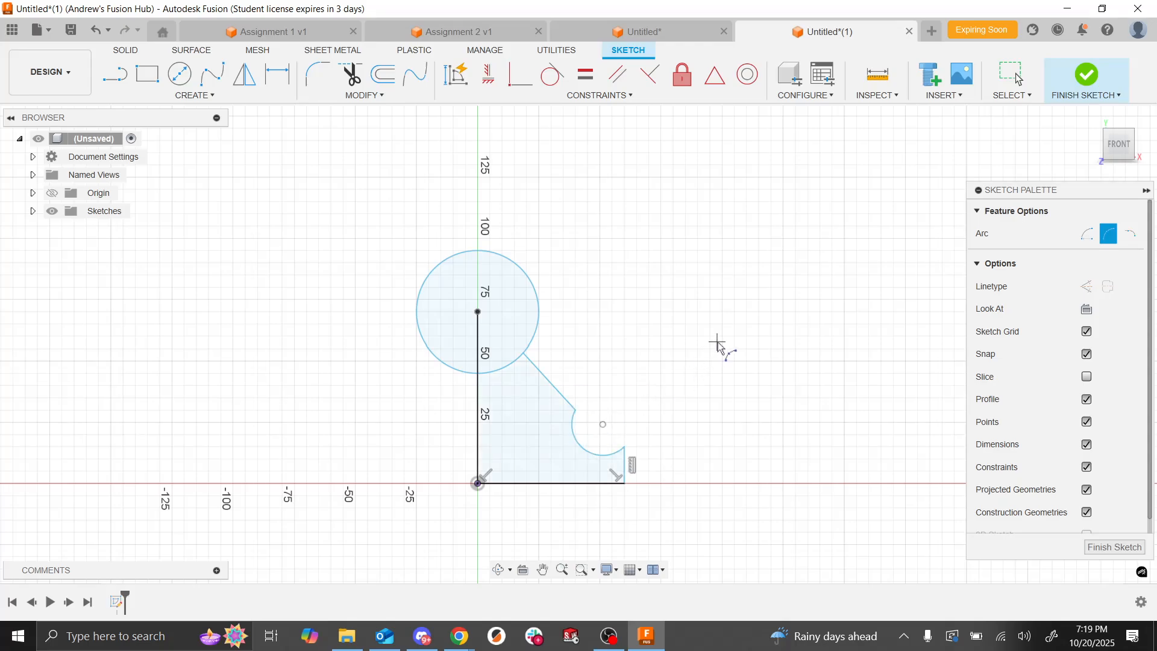
key("Escape")
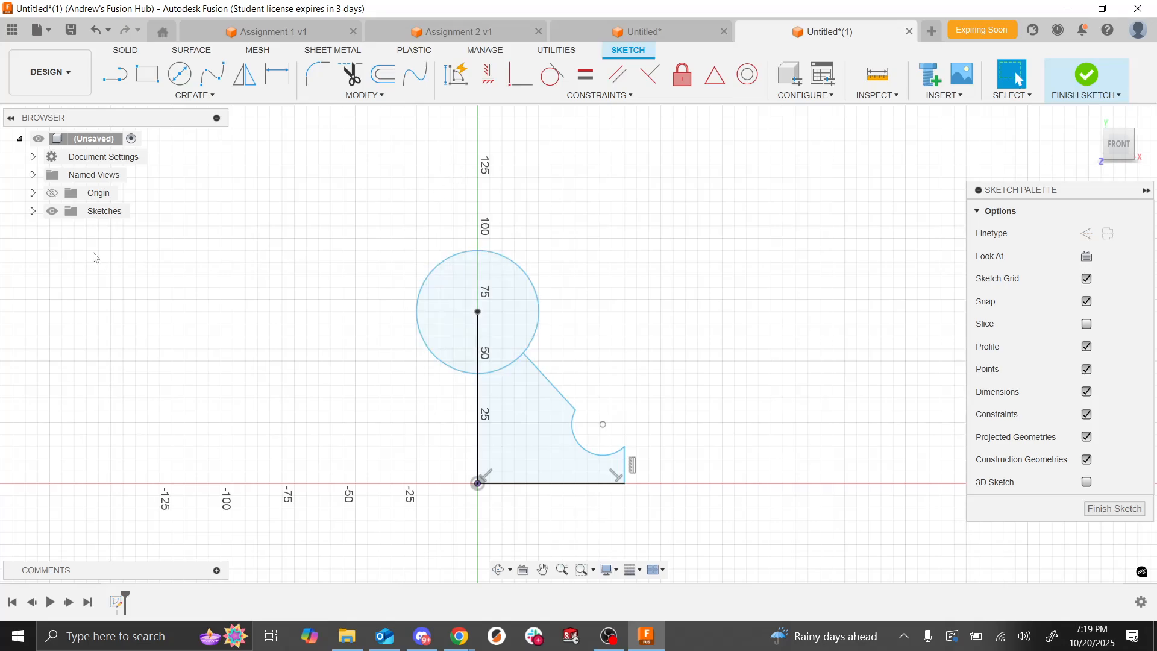
Step: Try to trim the circle's portion outside the profile, and undo the trim
left_click(354, 80)
left_click(422, 301)
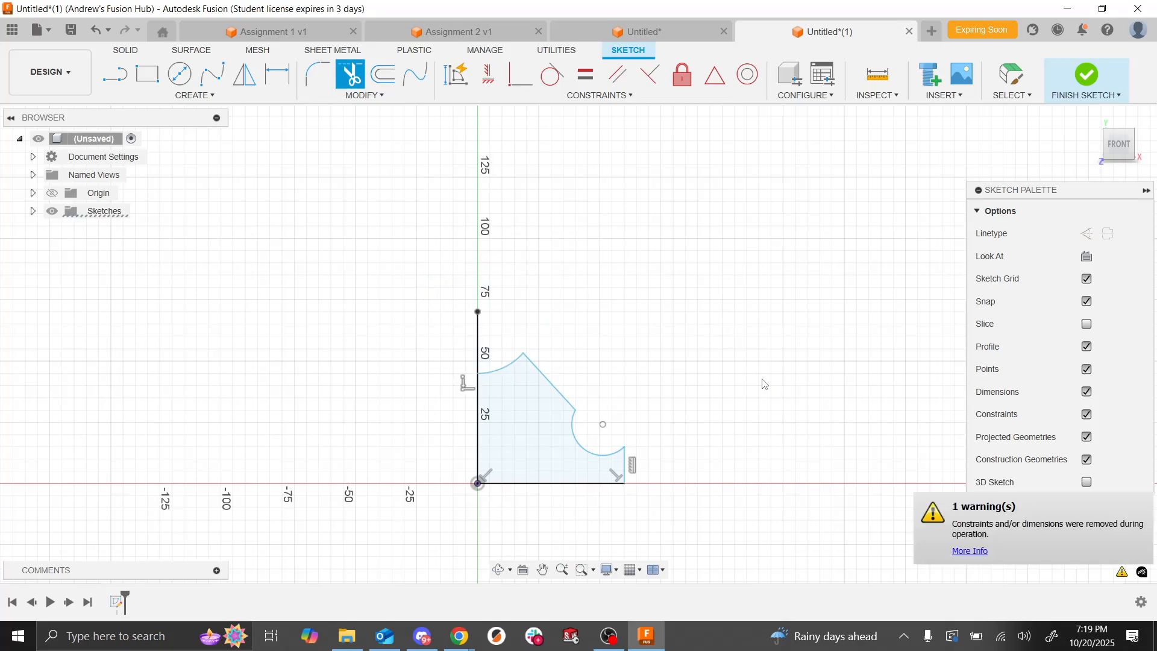
key("Escape")
key("ctrl+z")
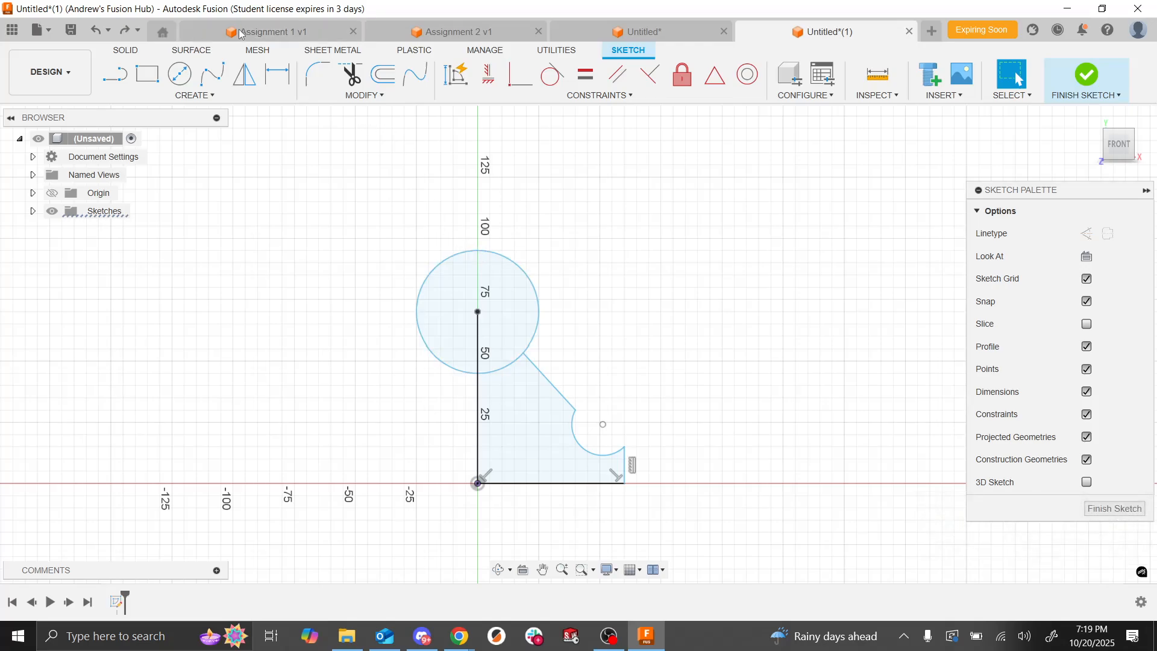
Step: Extend the vertical axis with a line from the circle's centre to the top of the circle
left_click(114, 74)
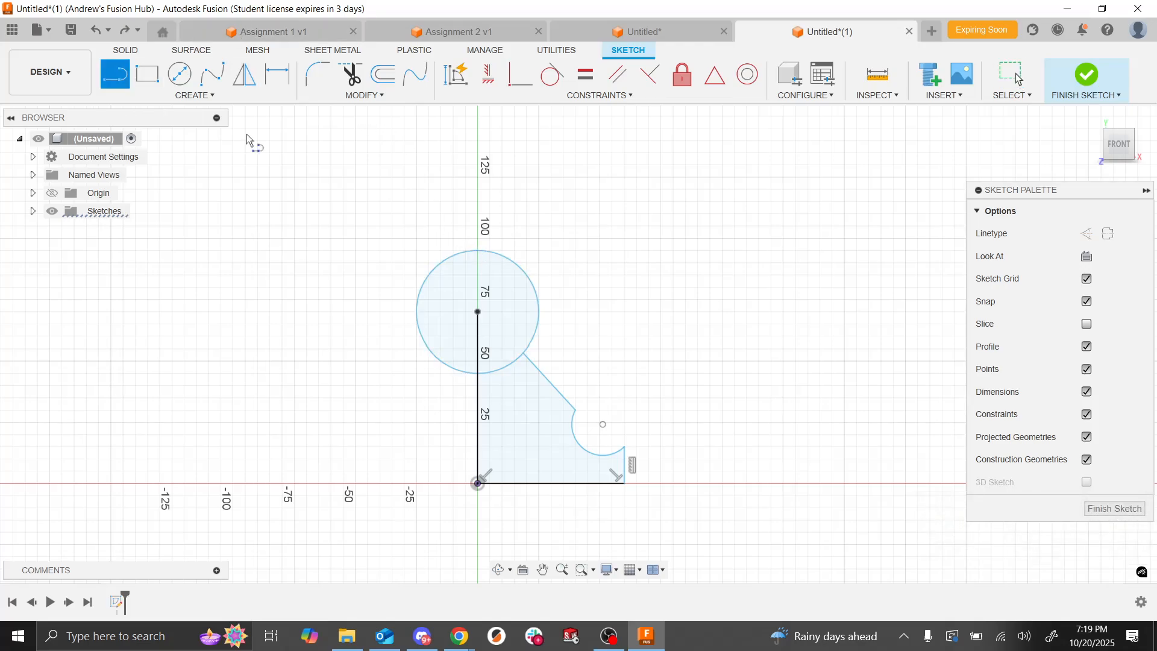
left_click(478, 312)
double_click(478, 250)
key("Escape")
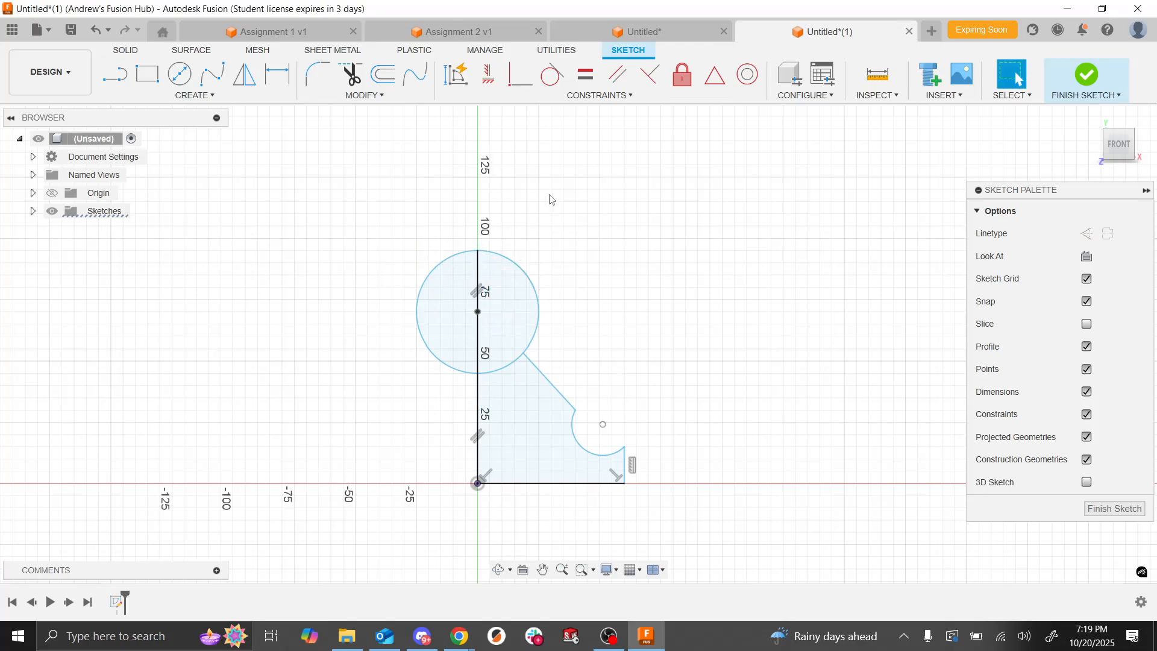
Step: Trim away the circle's left half and the arc inside the profile, leaving a single closed region
left_click(352, 75)
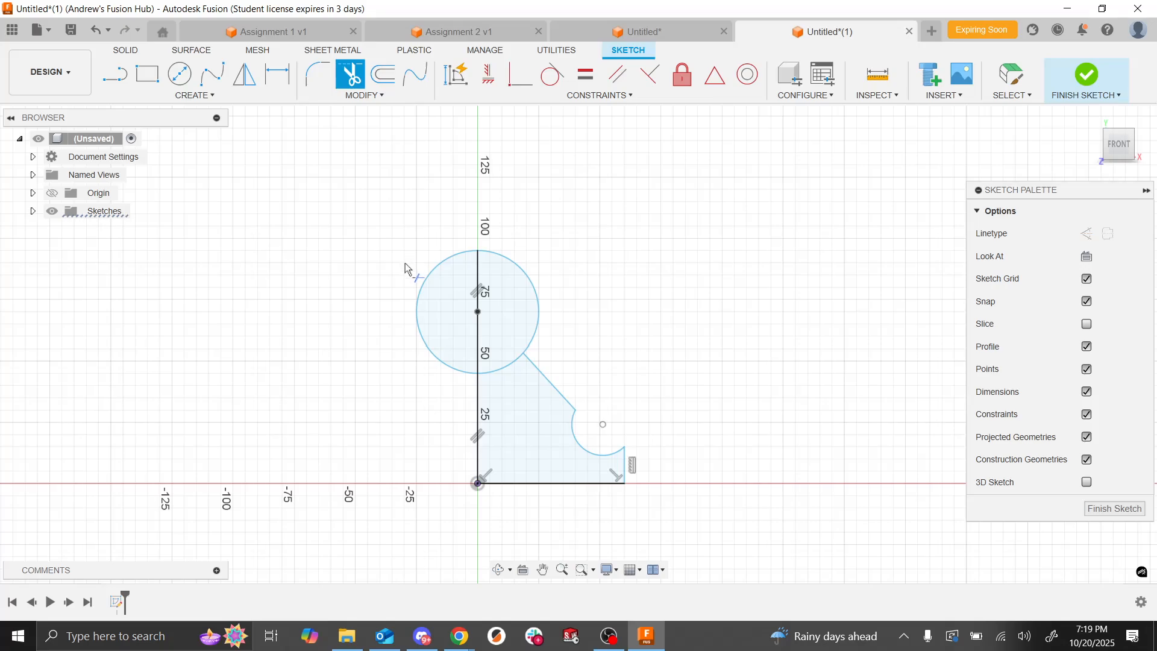
left_click(422, 289)
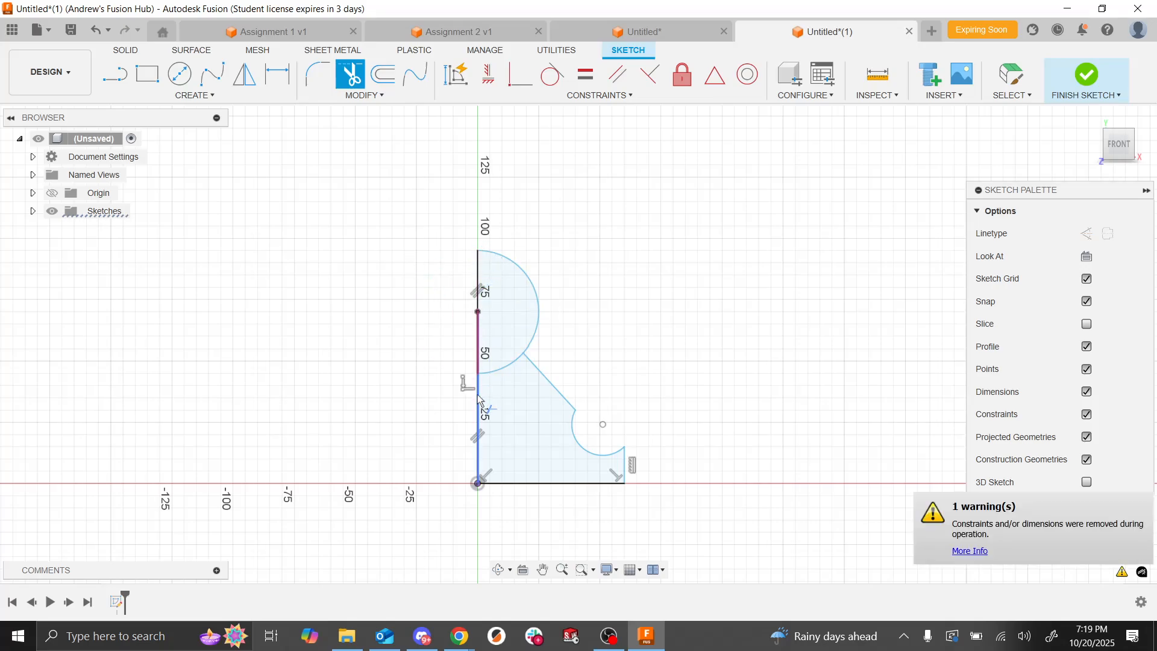
left_click(503, 371)
key("Escape")
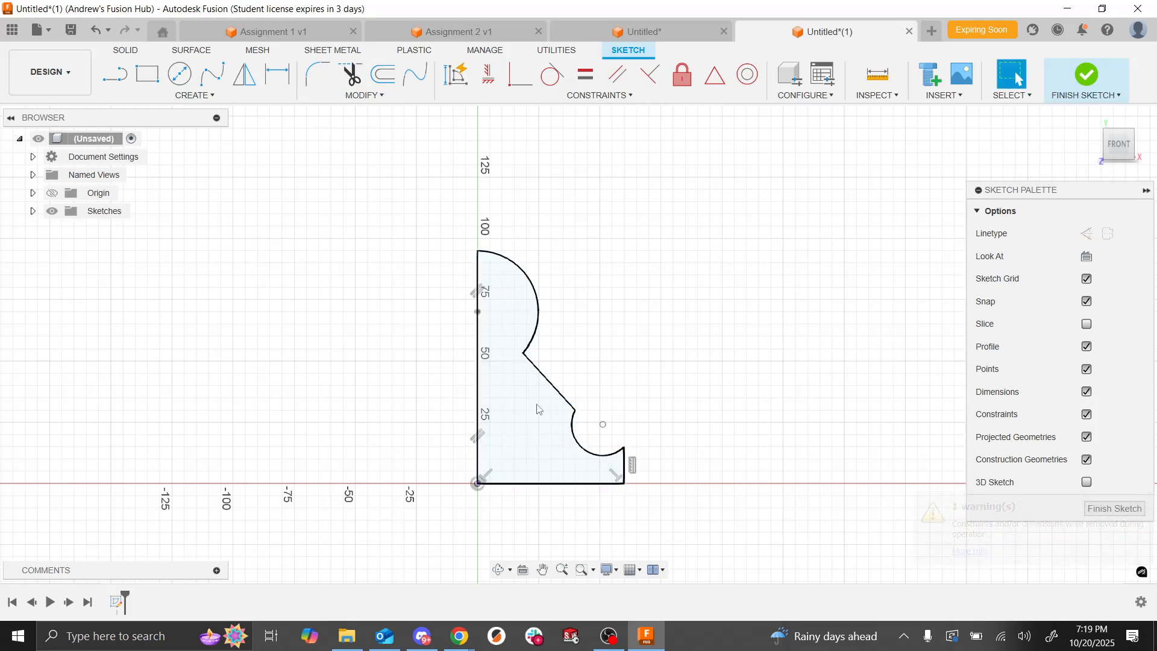
Step: Apply a Tangent constraint between the slanted line and the lower concave arc
left_click(563, 73)
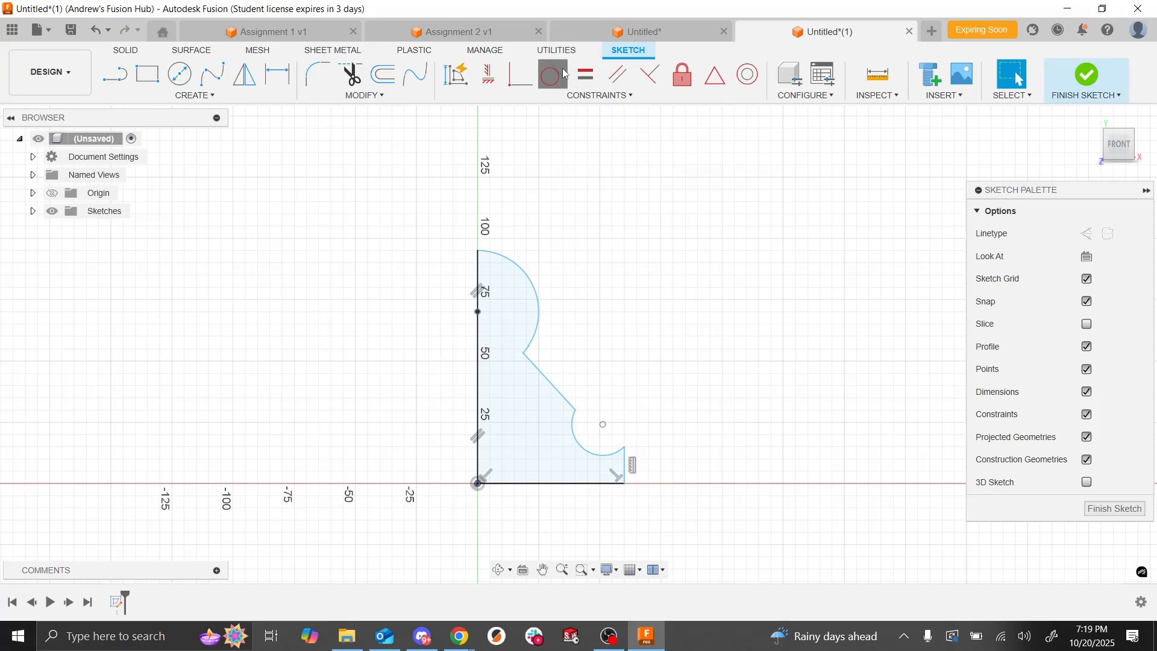
left_click(550, 381)
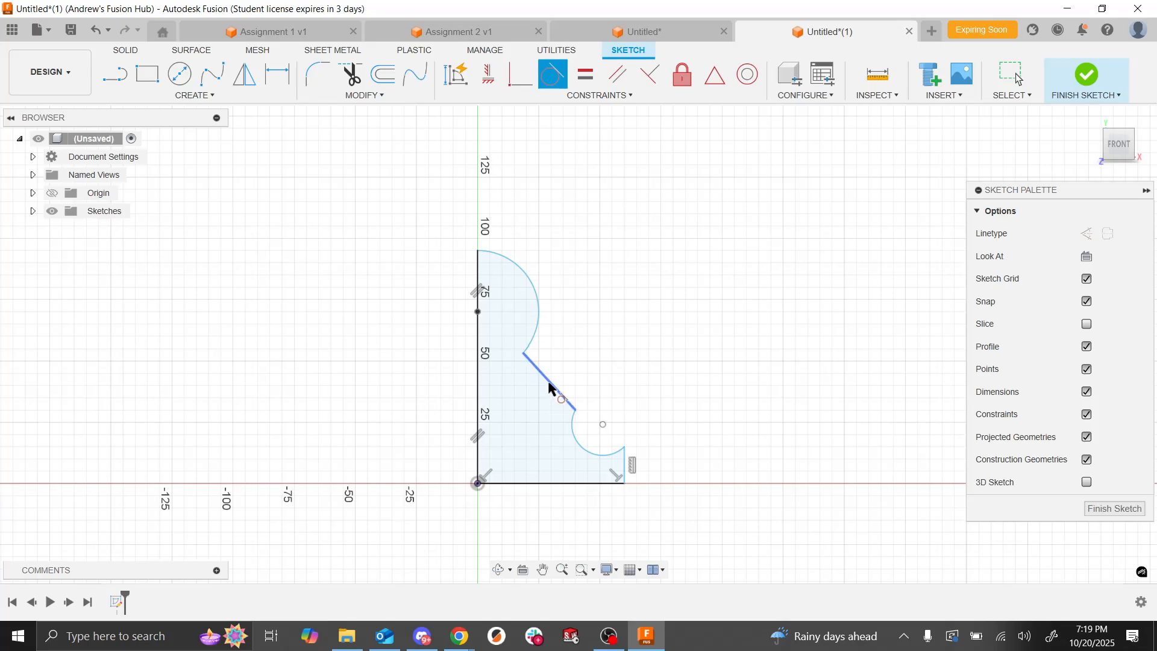
left_click(573, 443)
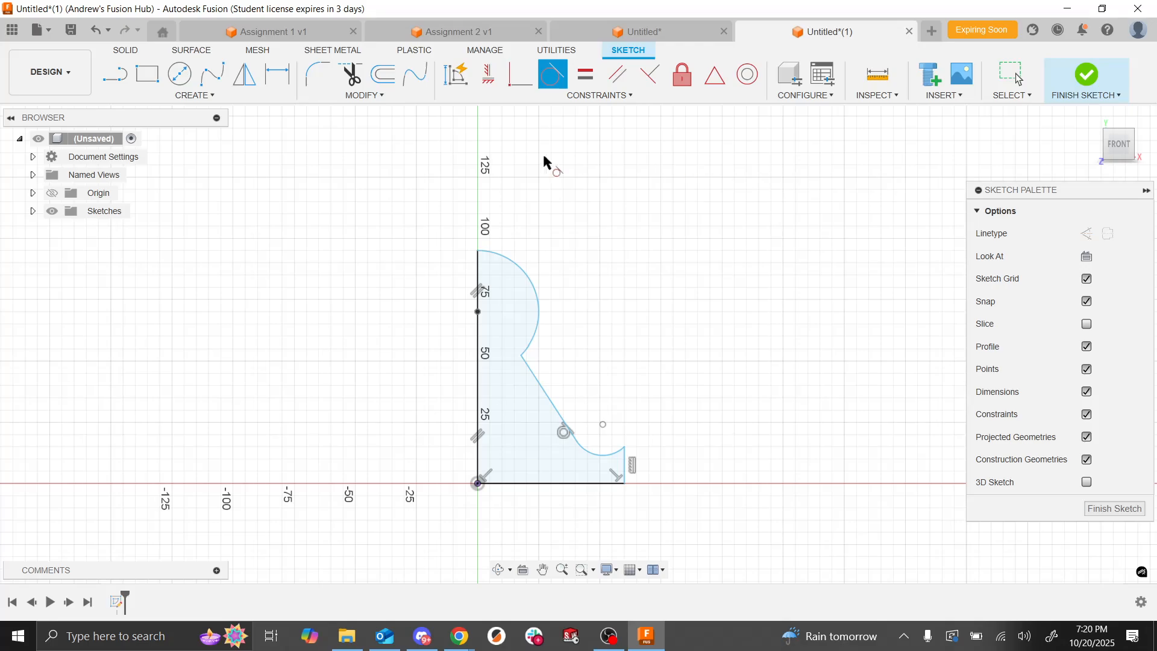
Step: Sketch a separate center-diameter circle on empty space to the left of the game piece profile
left_click(179, 73)
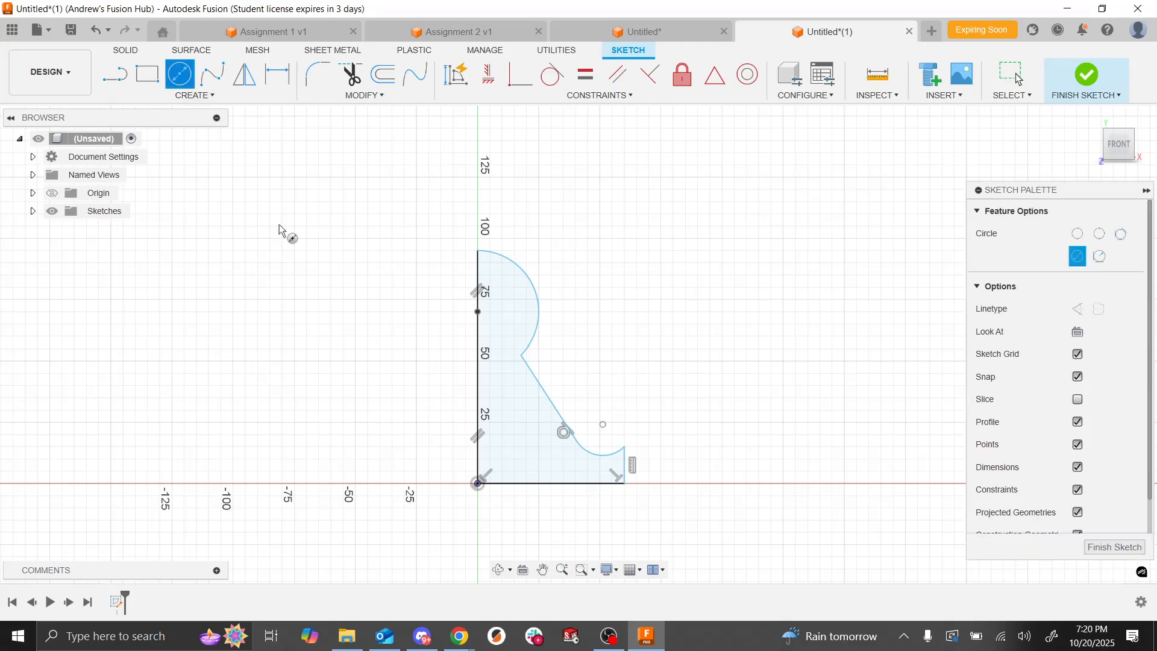
left_click(209, 324)
left_click(307, 422)
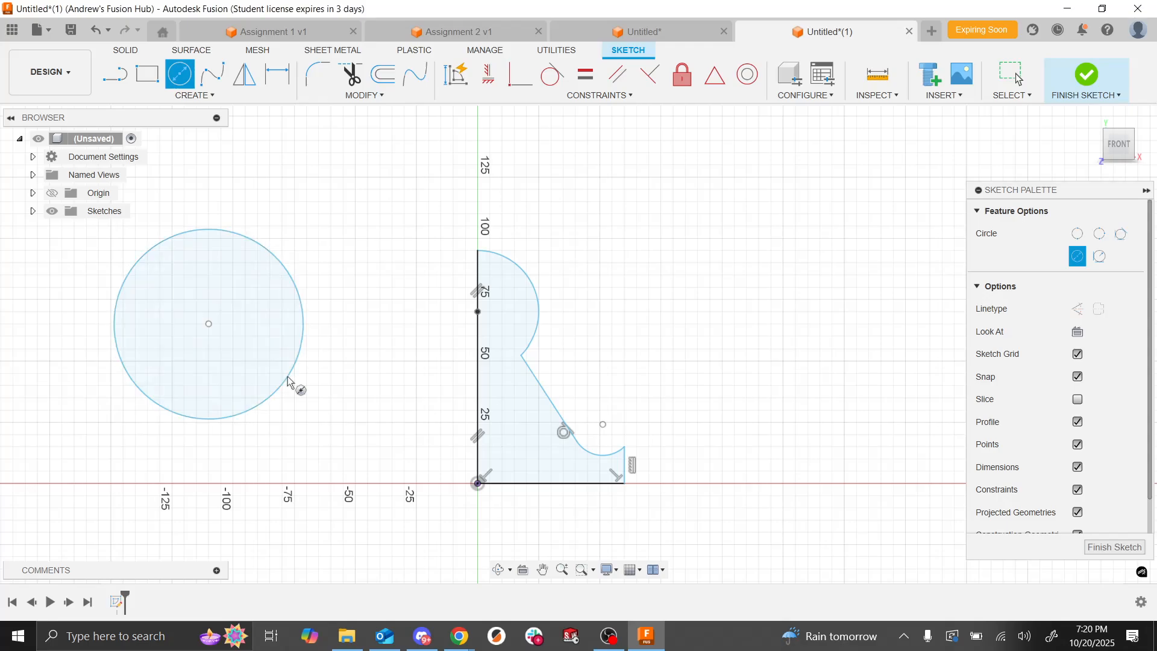
scroll(793, 341, "down", 5)
scroll(784, 350, "up", 3)
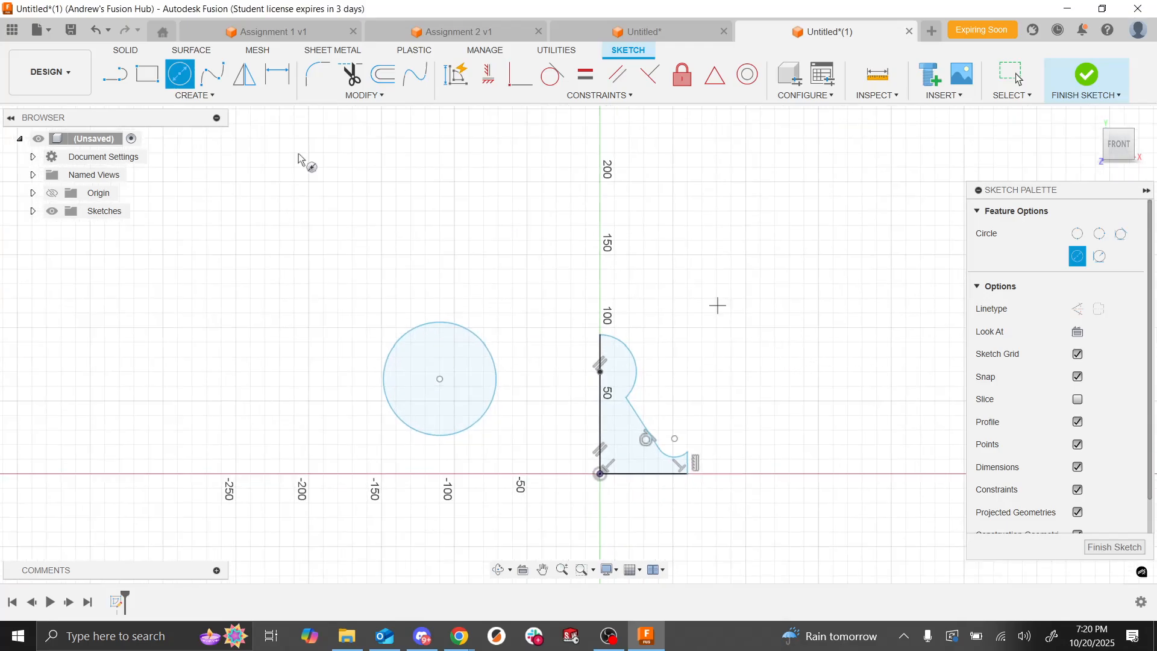
Step: Sketch two separate slanted lines, one shallow and one steep, near the loose circle, and delete that circle
key("l")
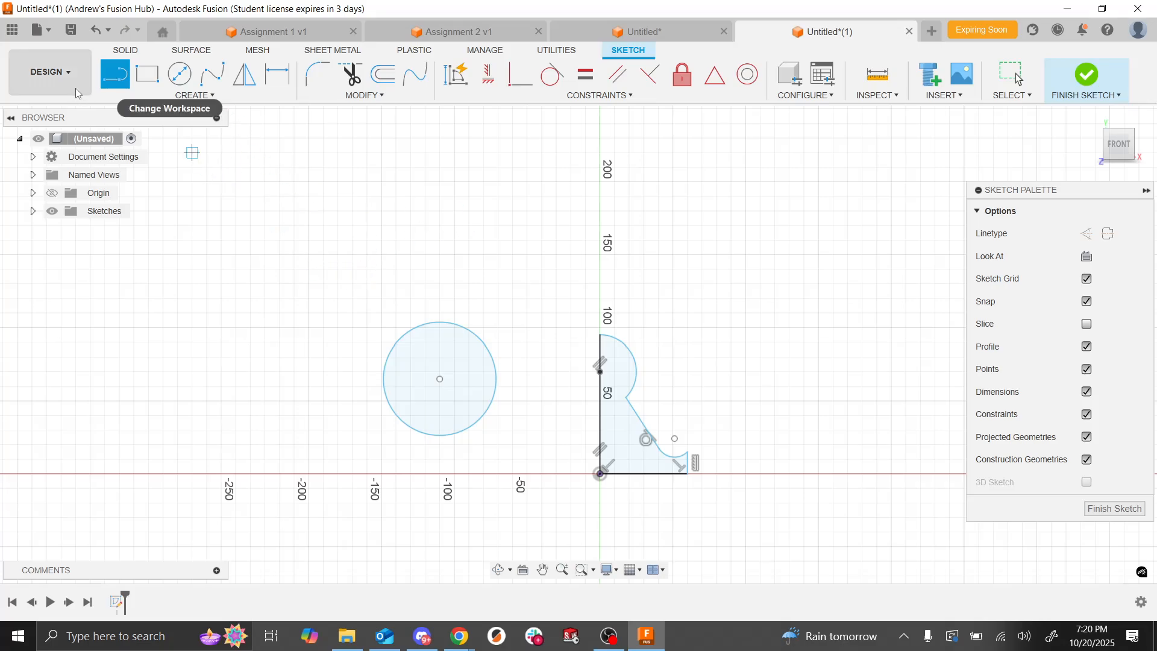
left_click(250, 253)
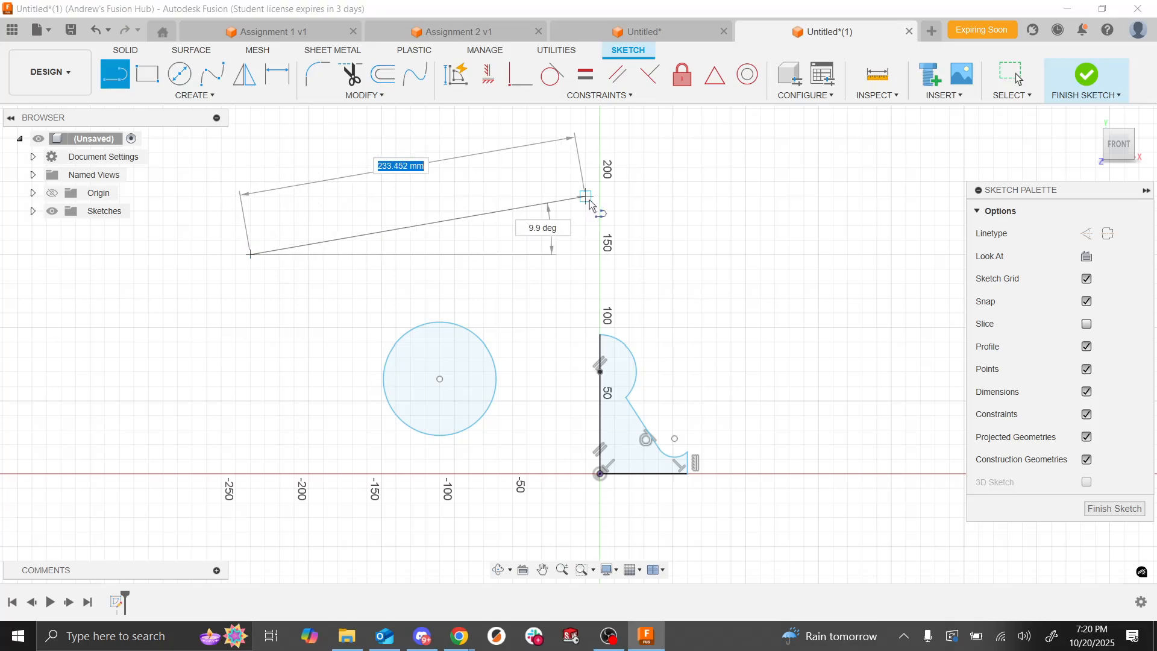
left_click(514, 189)
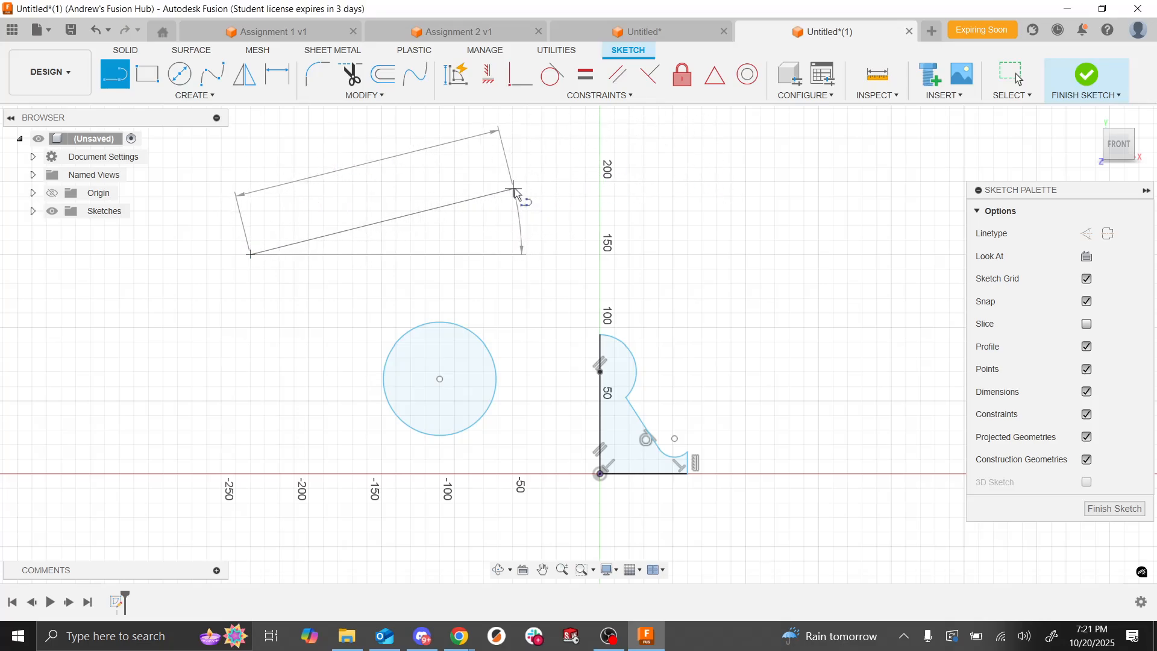
key("Escape")
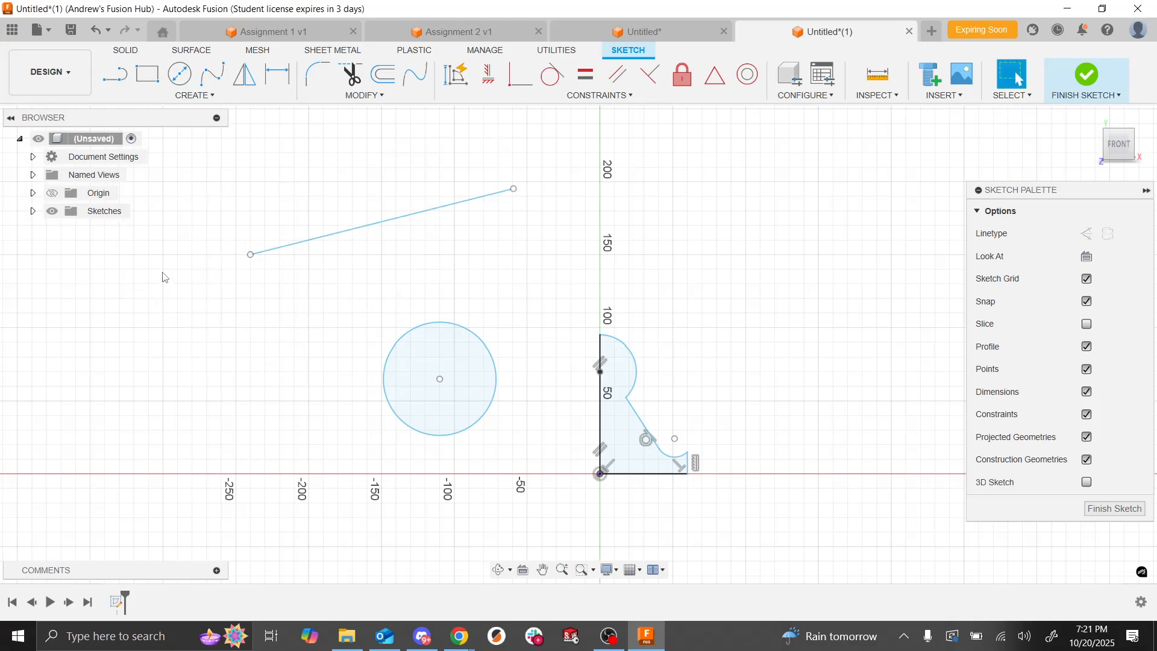
left_click(149, 270)
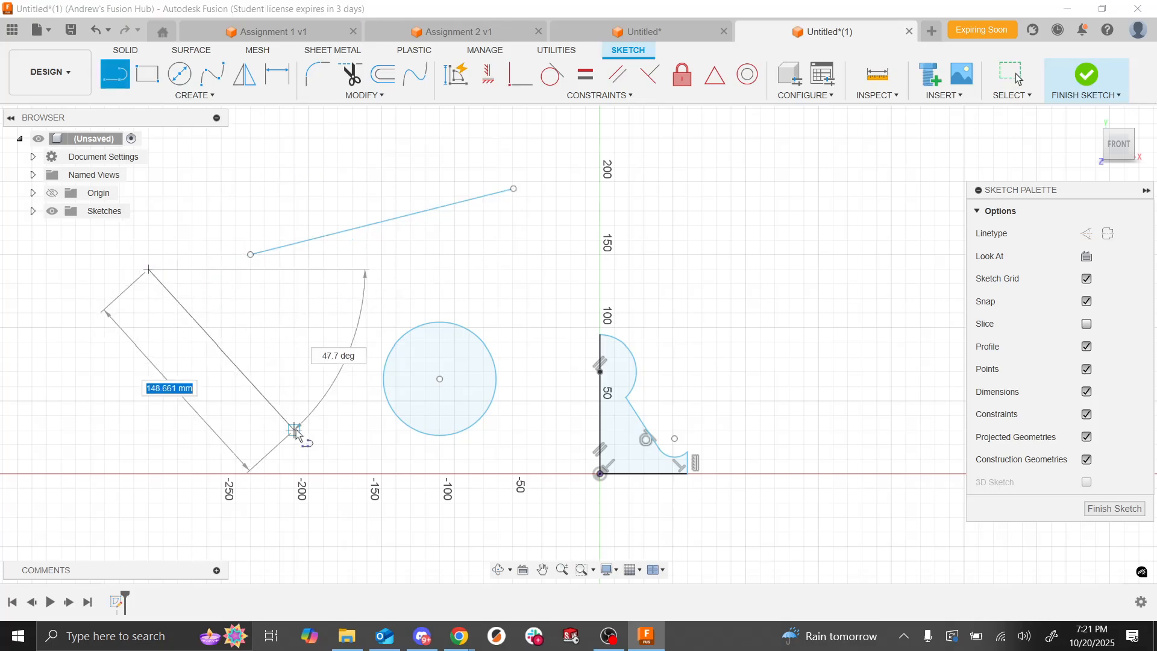
left_click(258, 438)
key("Escape")
key("Escape")
scroll(762, 295, "down", 3)
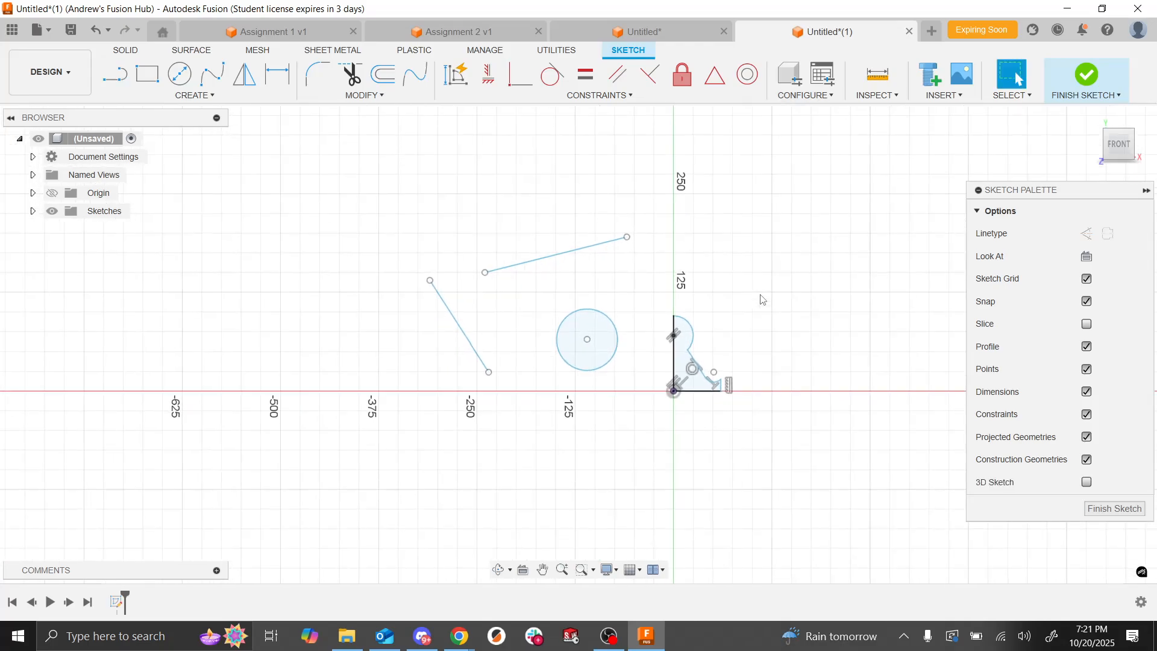
left_click(618, 352)
key("Delete")
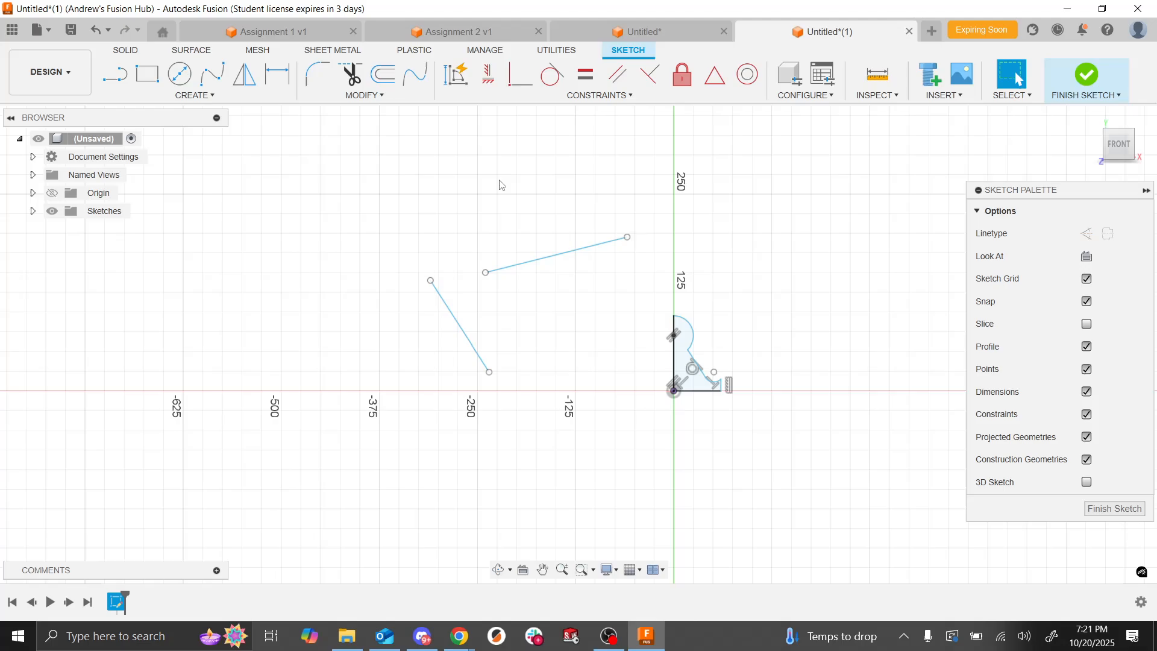
Step: Try the Horizontal/Vertical constraint on the shallow line and the steep line, and undo both constraints
left_click(488, 74)
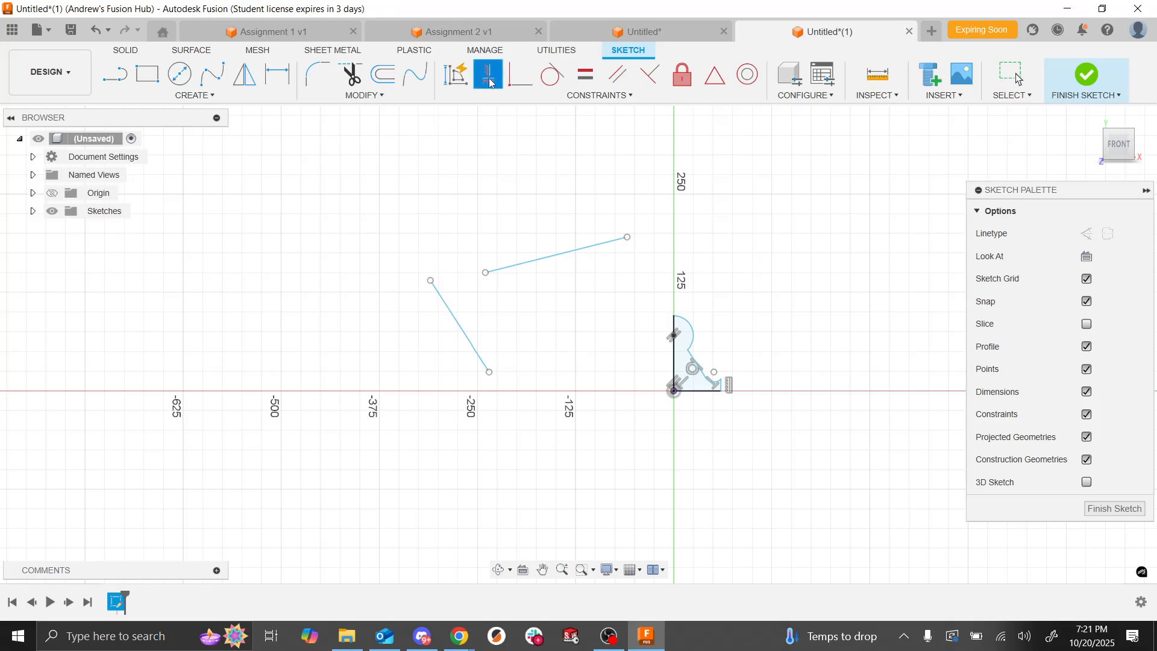
left_click(528, 266)
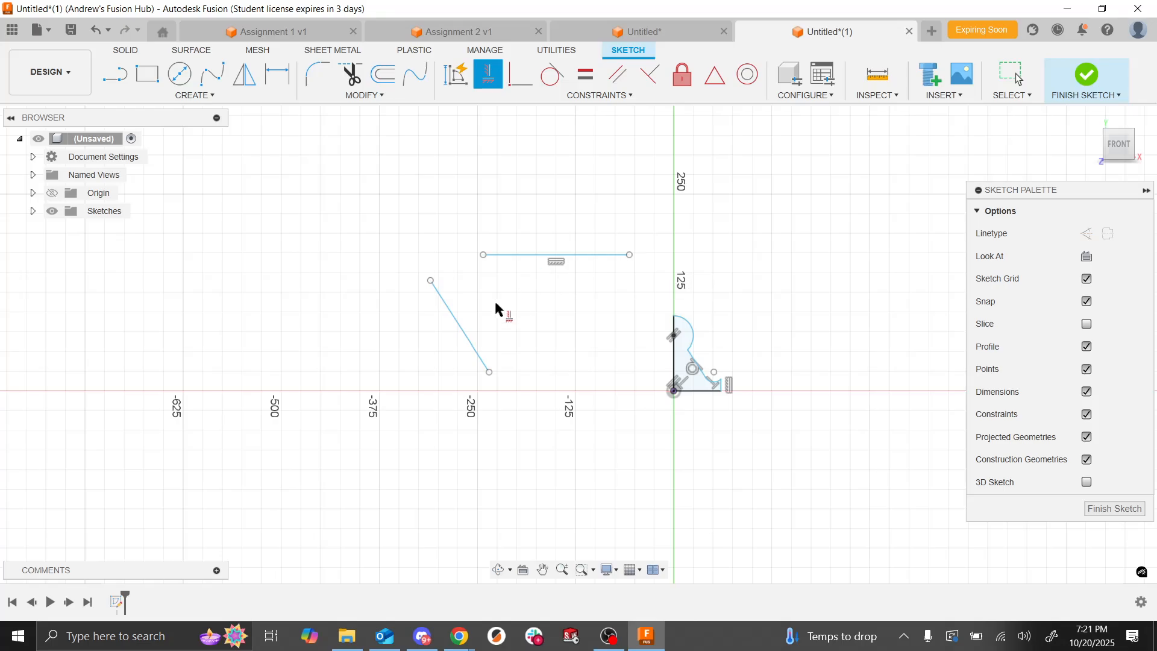
left_click(460, 332)
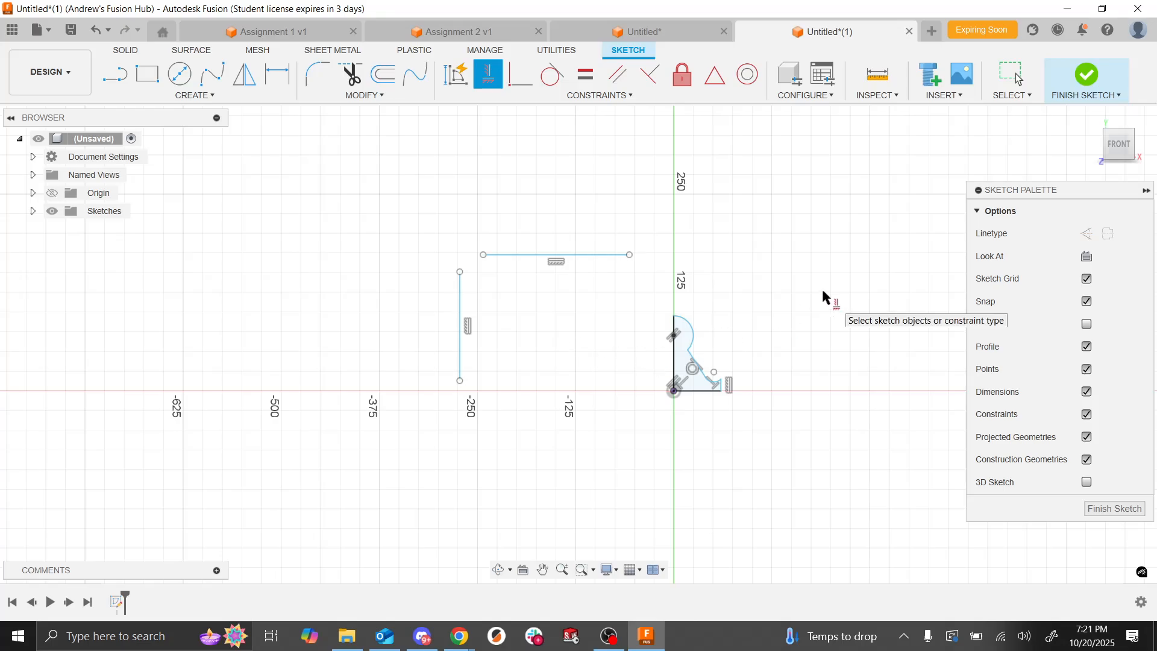
key("Escape")
key("ctrl+z")
key("ctrl+z")
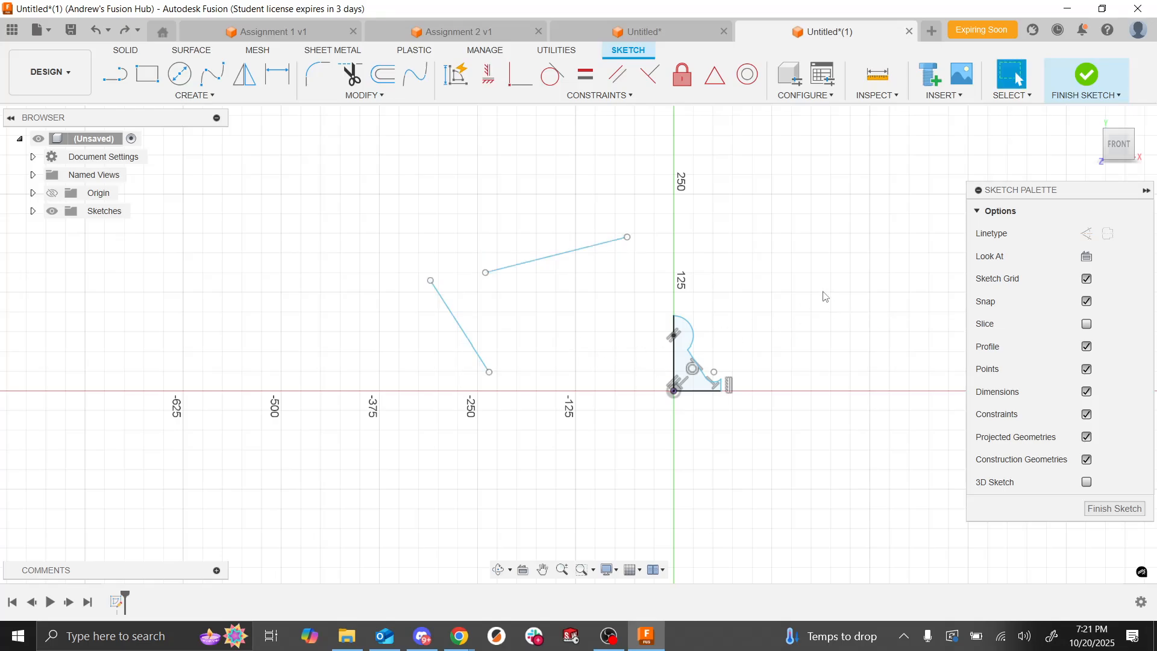
Step: Sketch a 3-point arc of about 60 mm radius, open to the right, left of the two loose slanted lines
scroll(619, 313, "up", 2)
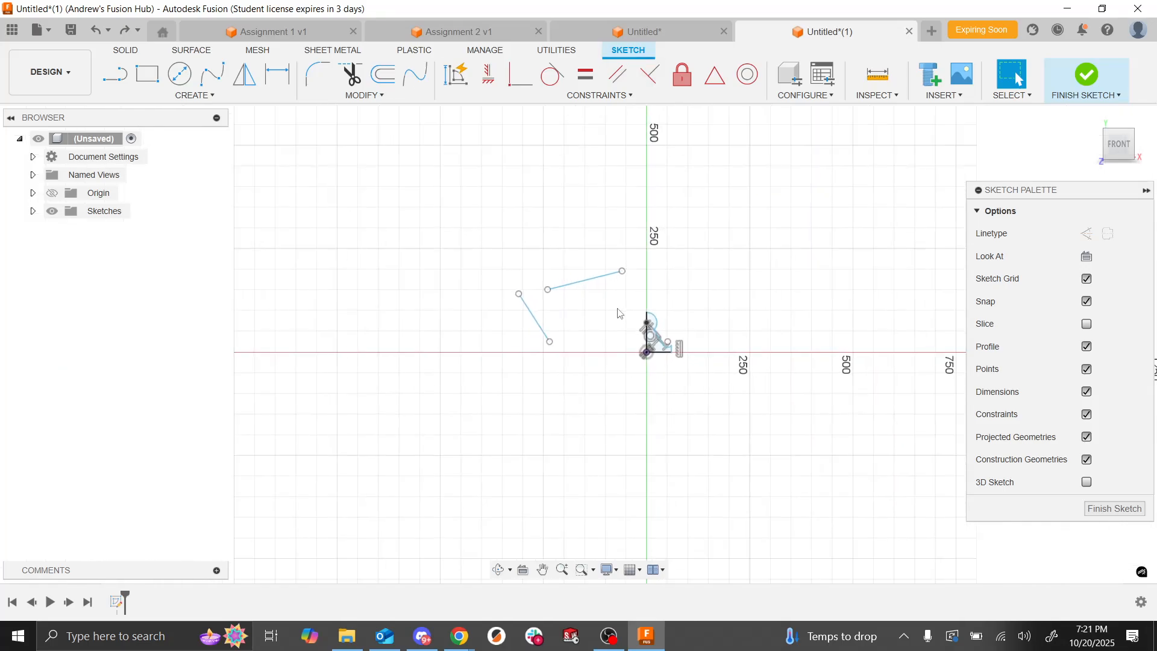
left_click(185, 97)
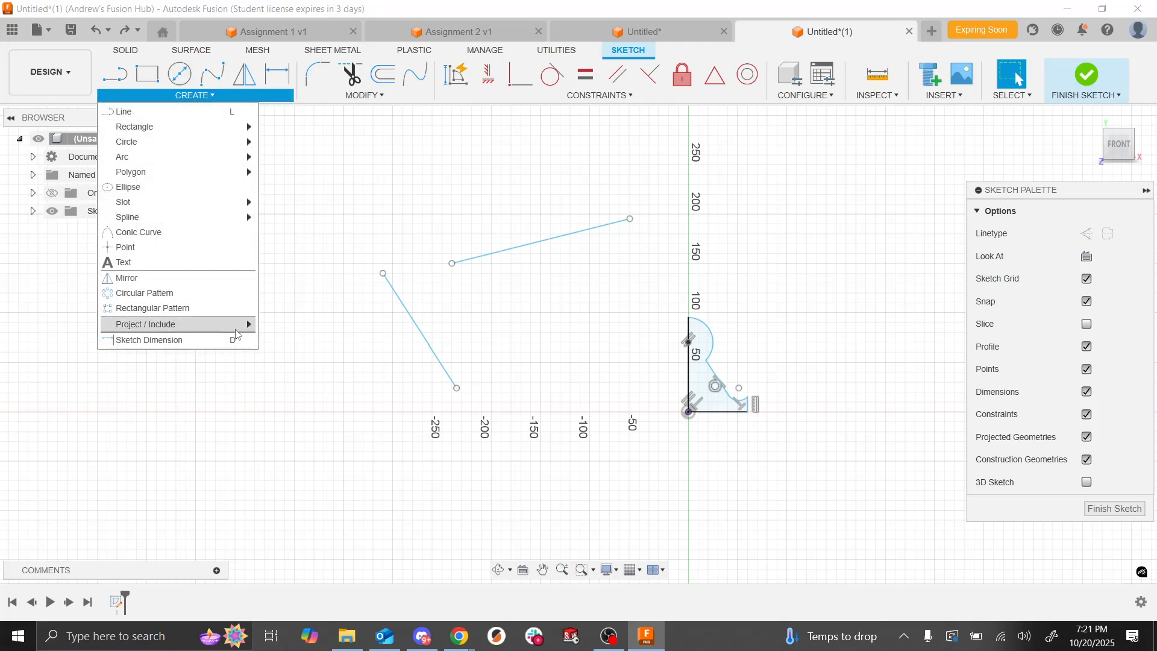
mouse_move(180, 155)
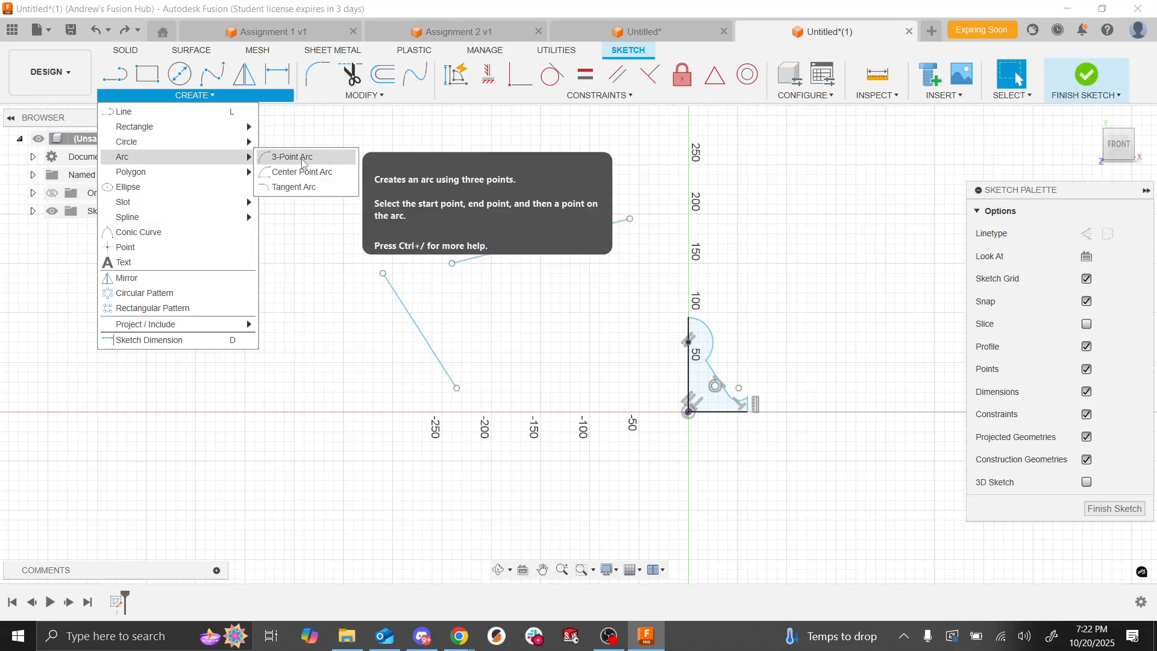
left_click(290, 157)
left_click(265, 363)
left_click(245, 264)
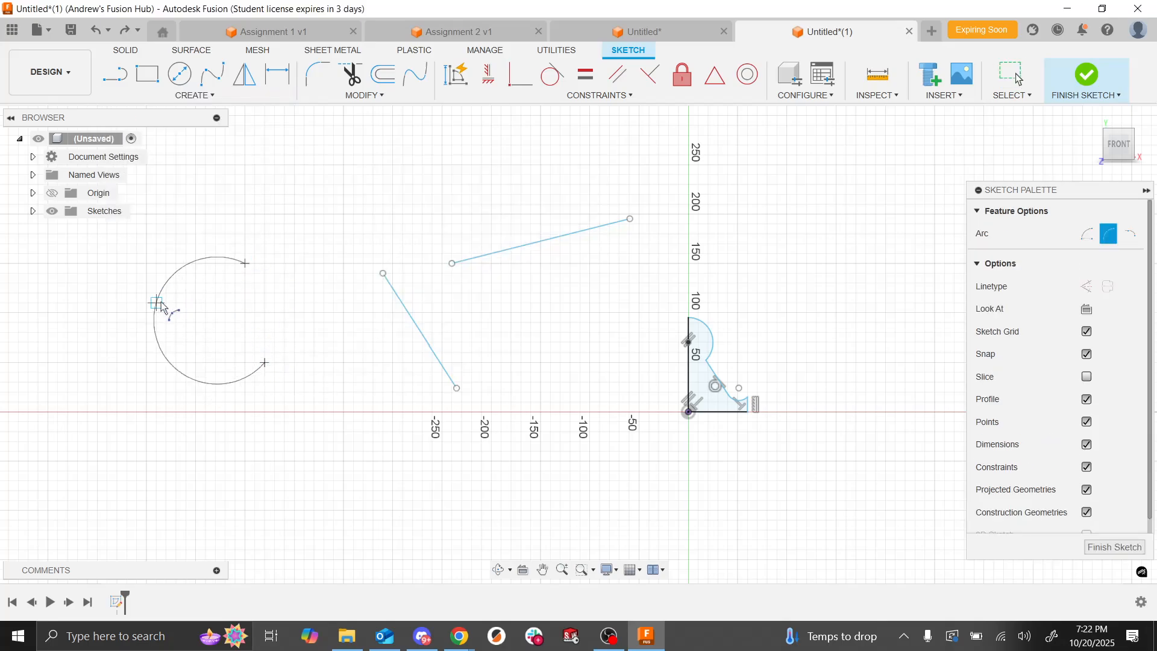
left_click(164, 311)
key("Escape")
Step: Draw a slanted line from the loose arc's upper endpoint up and to the left
key("l")
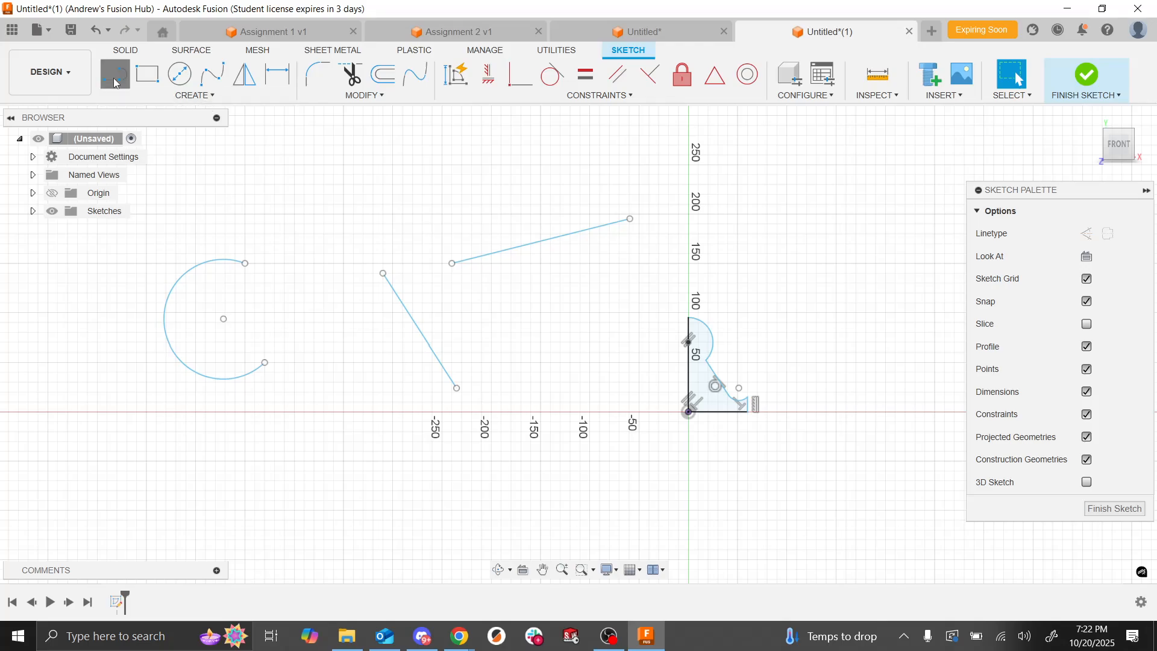
left_click(245, 263)
scroll(249, 269, "down", 4)
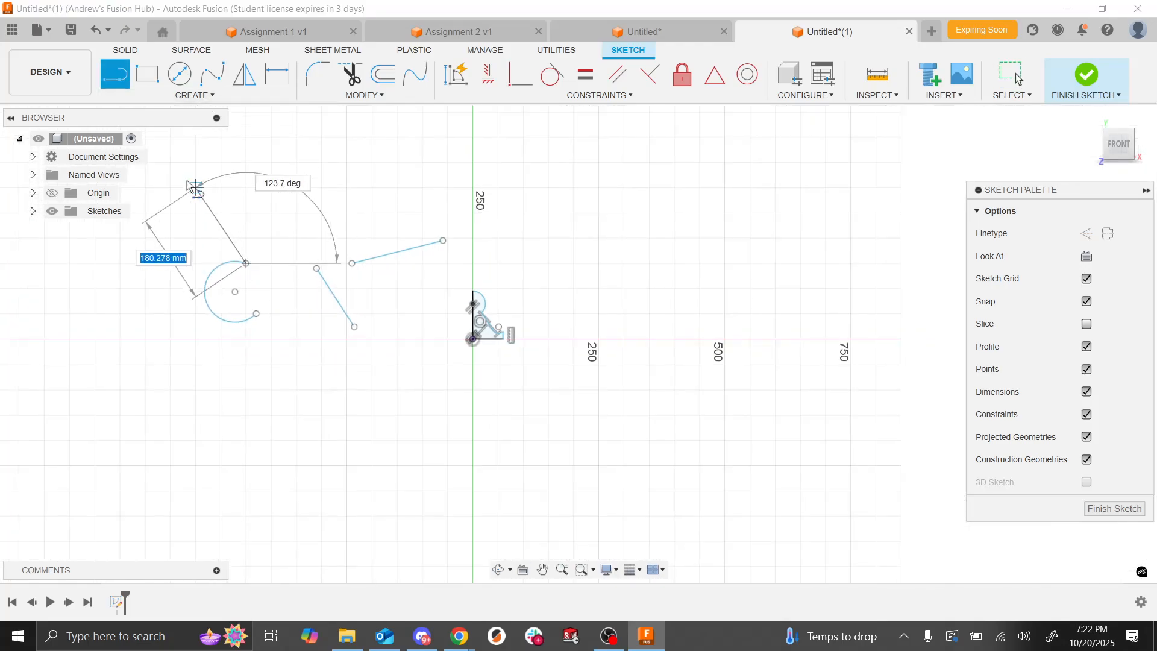
left_click(181, 174)
key("Escape")
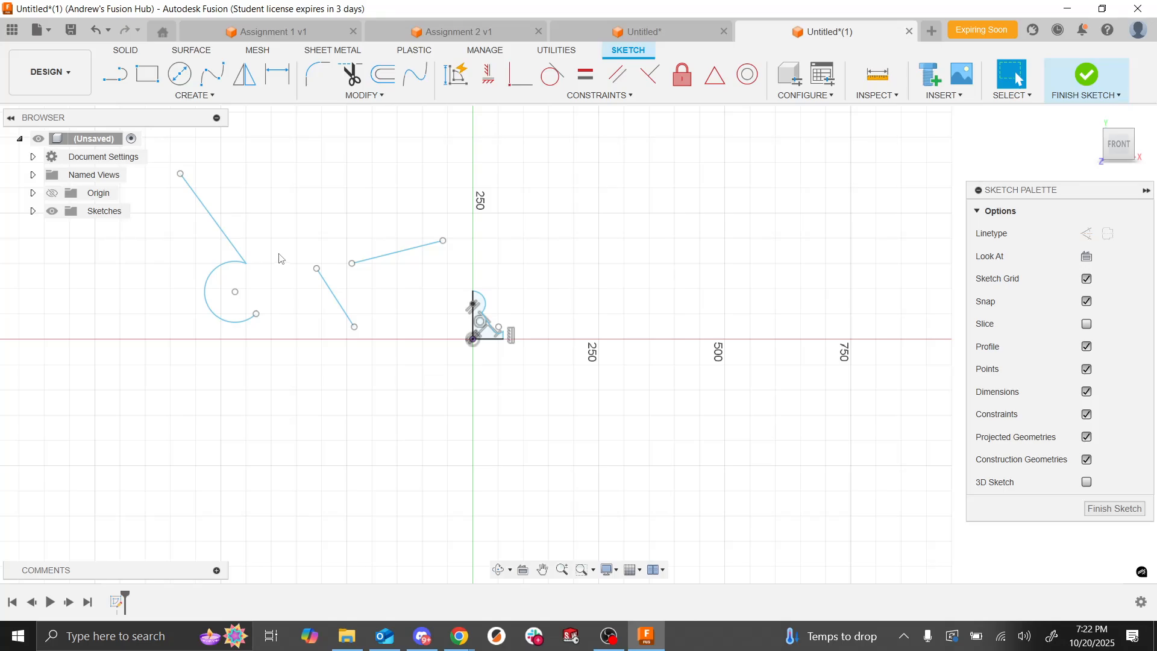
Step: Try a Tangent constraint between the loose arc and its attached line, compare it with the profile's tangency, and undo the constraint
left_click(552, 74)
left_click(235, 259)
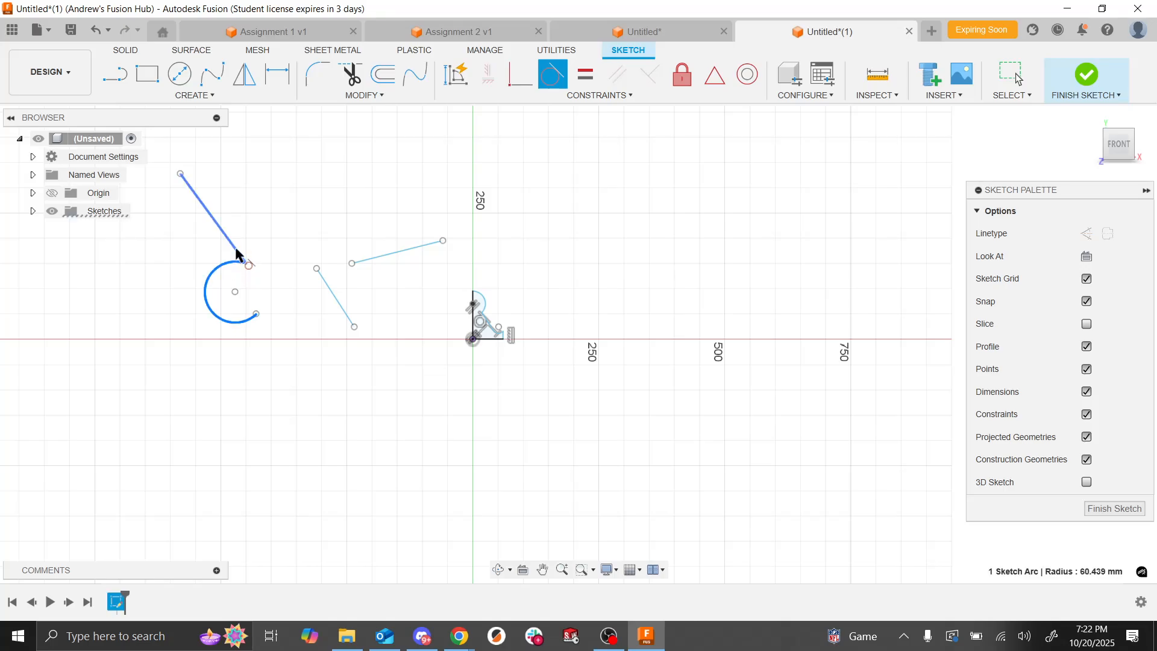
left_click(235, 247)
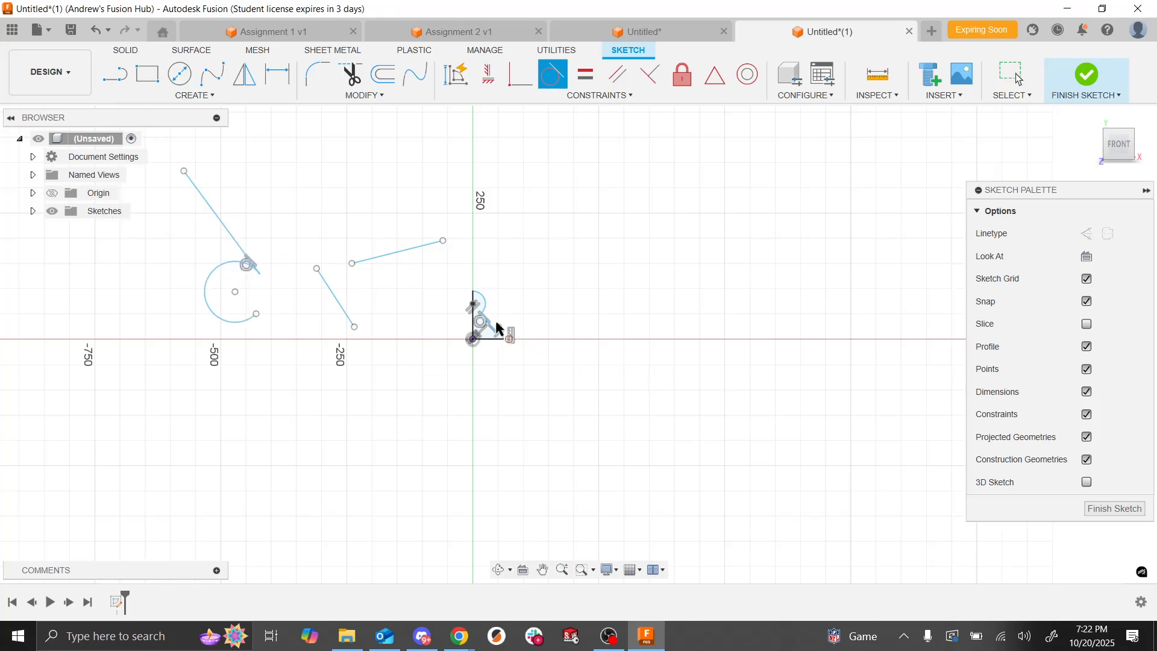
scroll(497, 322, "up", 6)
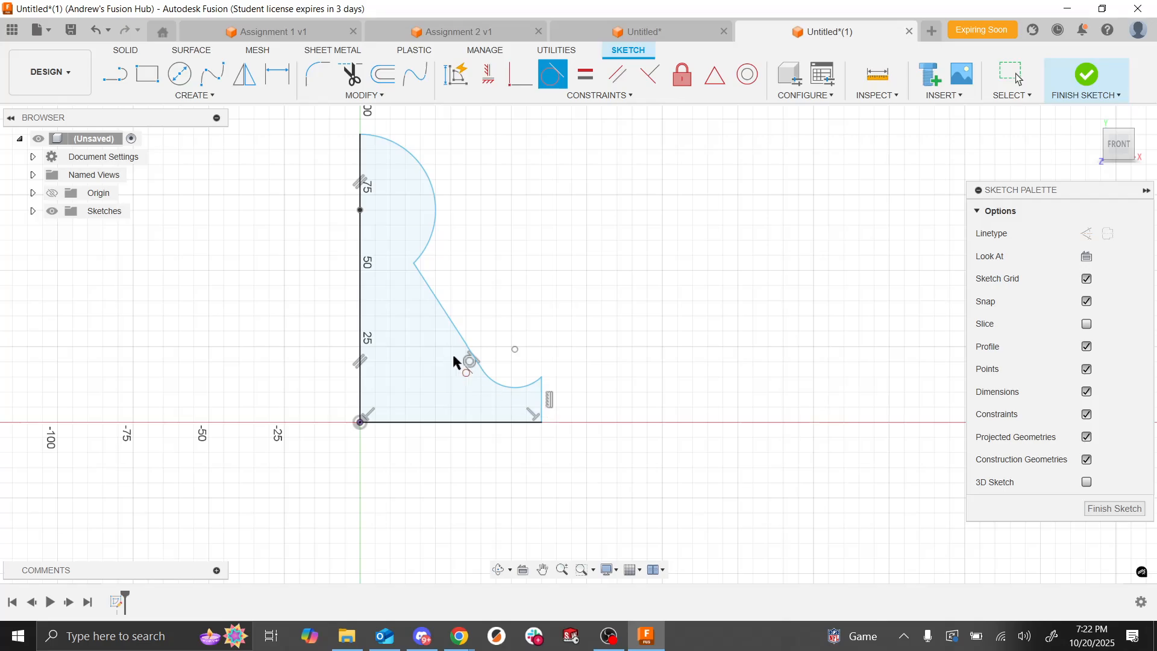
scroll(592, 302, "down", 8)
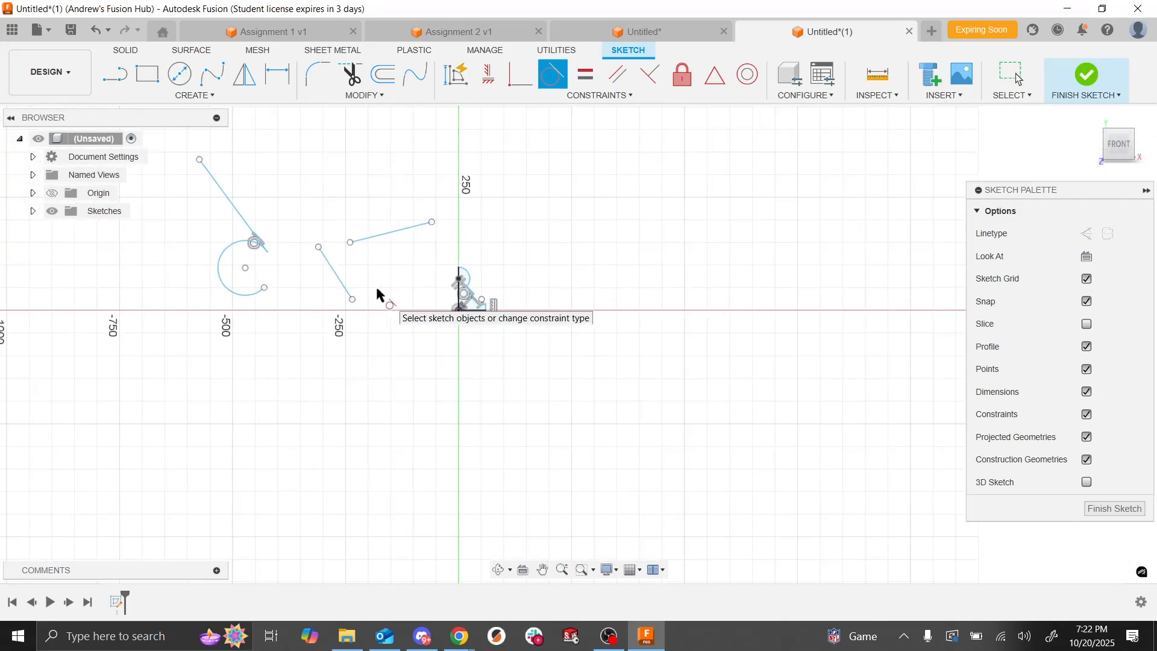
scroll(186, 207, "up", 2)
scroll(187, 207, "up", 2)
scroll(486, 245, "up", 4)
scroll(475, 258, "down", 4)
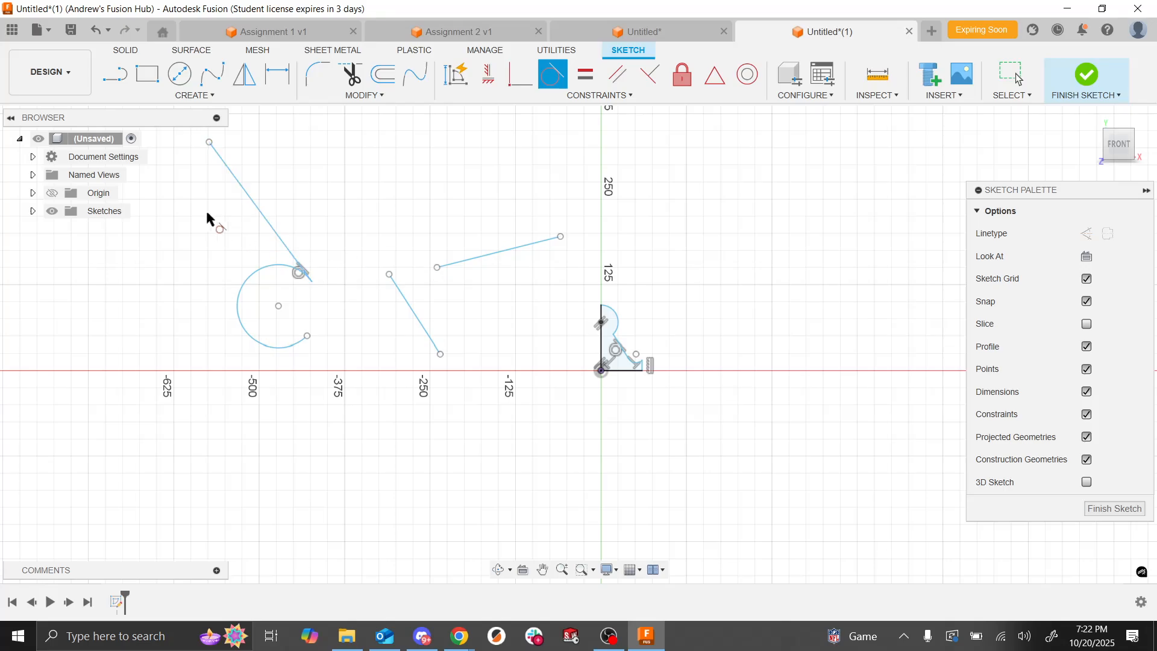
scroll(203, 209, "up", 4)
key("Escape")
key("ctrl+z")
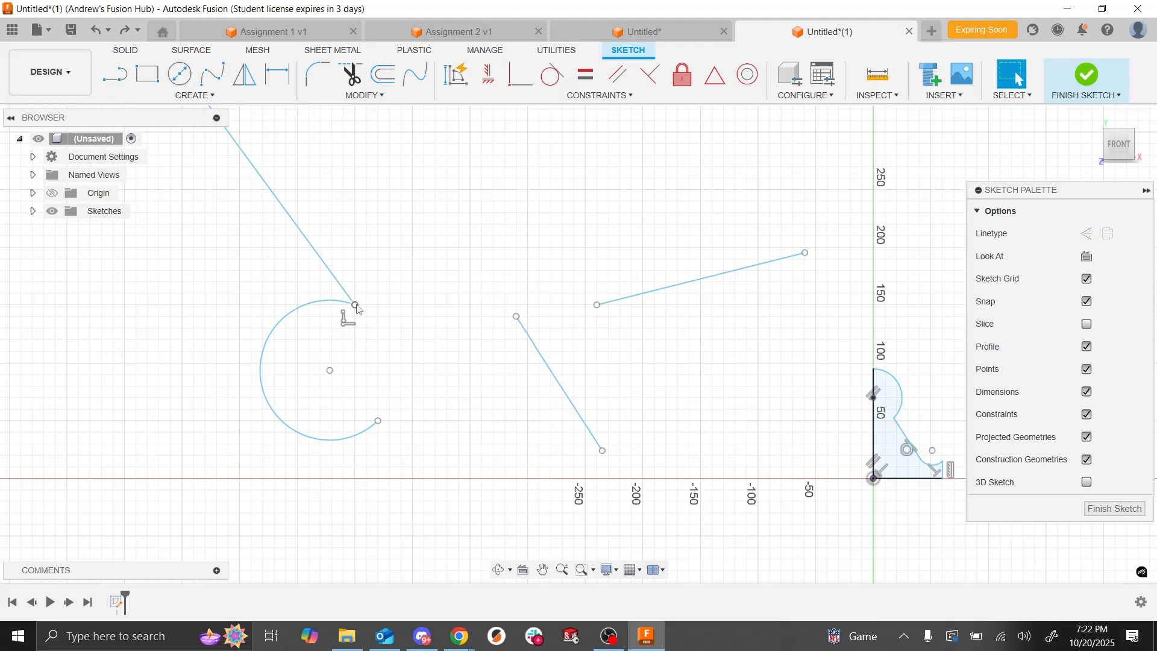
Step: Move the shared endpoint of the loose arc and line to about X -560, Y 150, and make the two tangent
left_click_drag(357, 307, 228, 305)
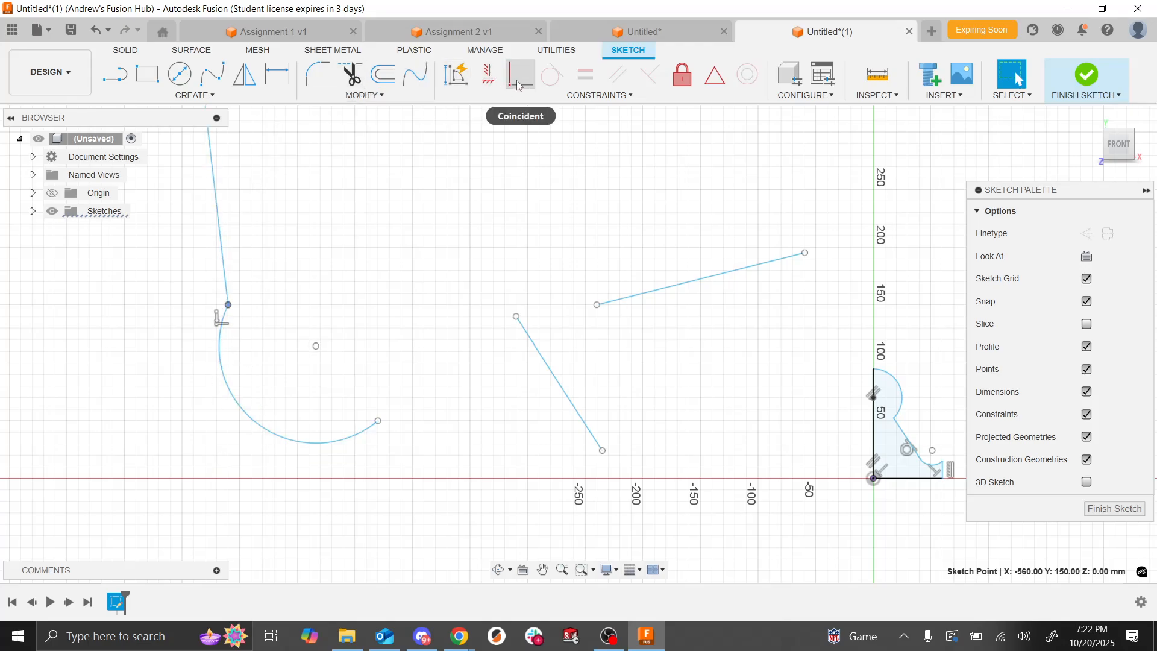
left_click(323, 357)
left_click(551, 74)
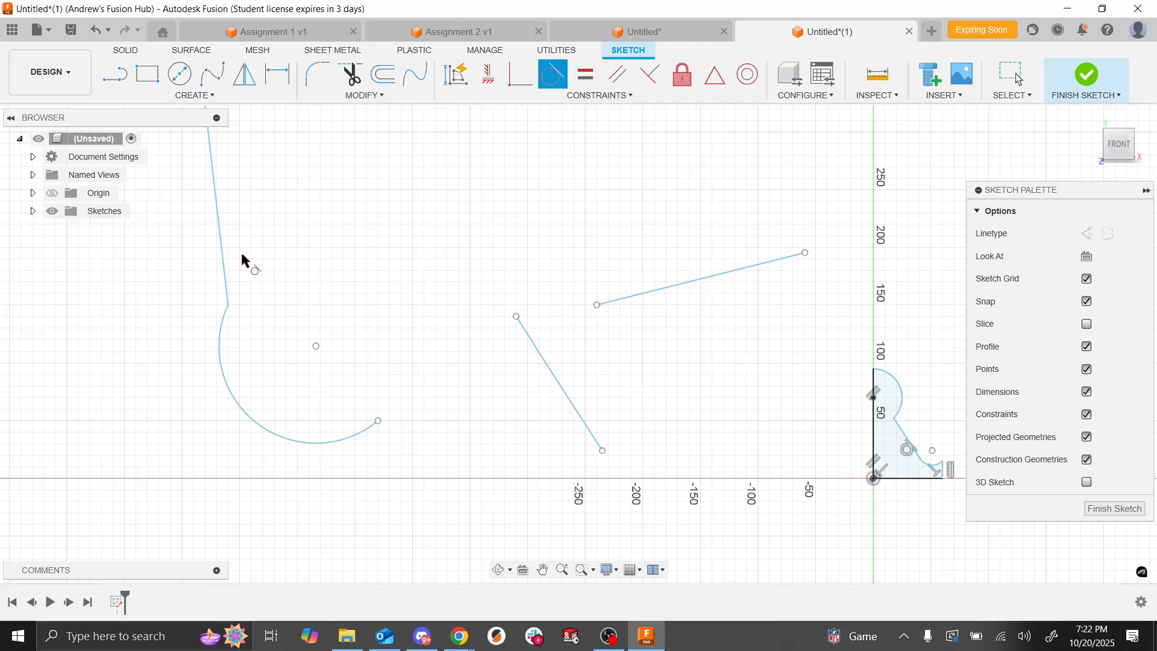
left_click(223, 255)
left_click(215, 342)
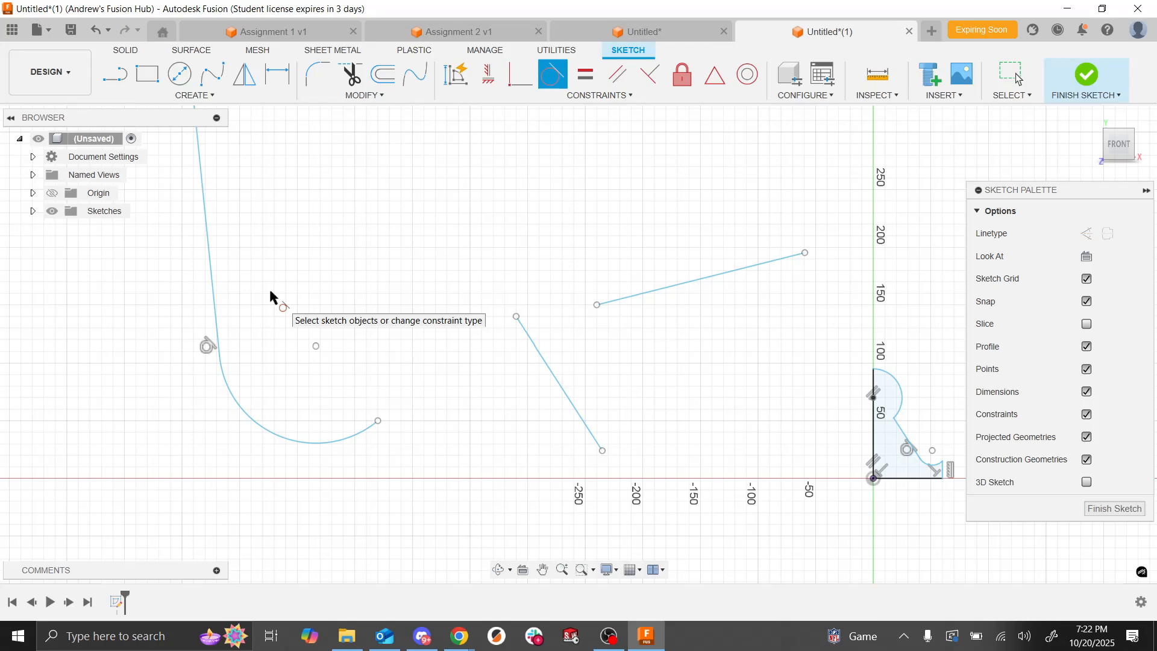
scroll(354, 329, "down", 5)
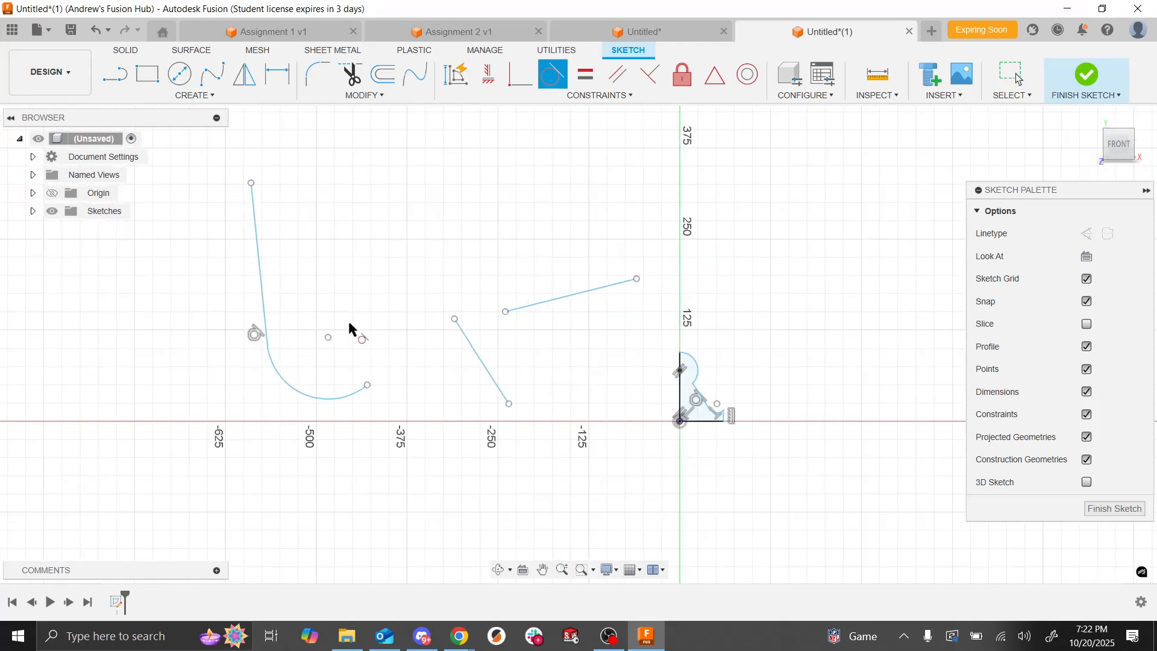
key("Escape")
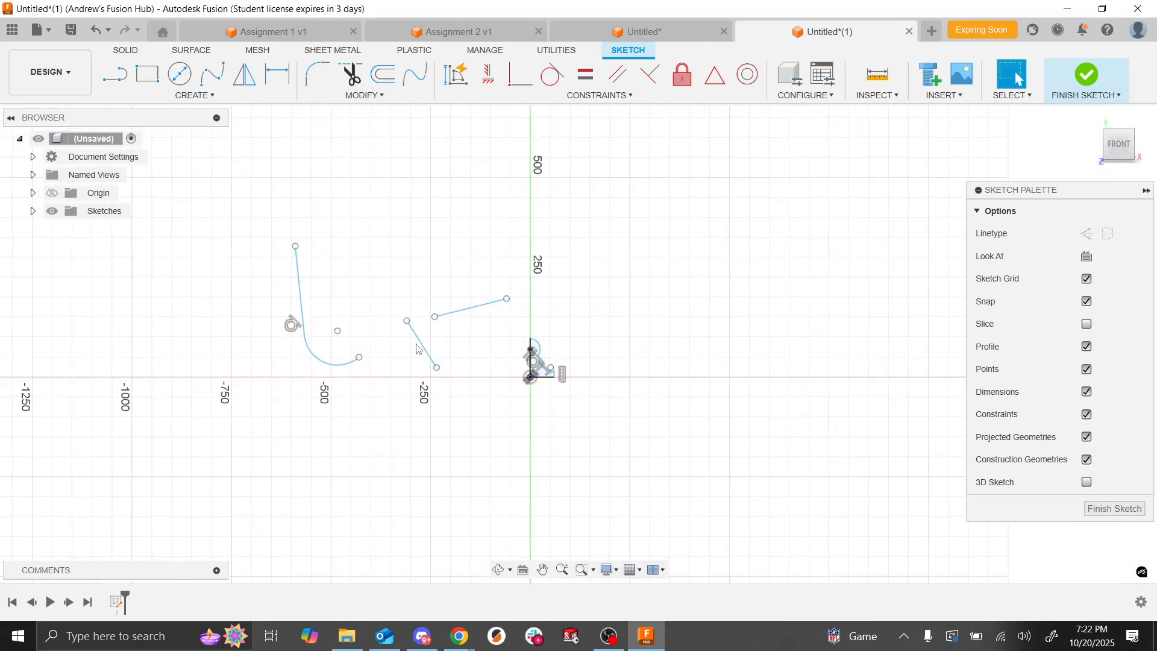
Step: Delete the two loose slanted lines, the loose arc and its attached line beside the profile
left_click(421, 347)
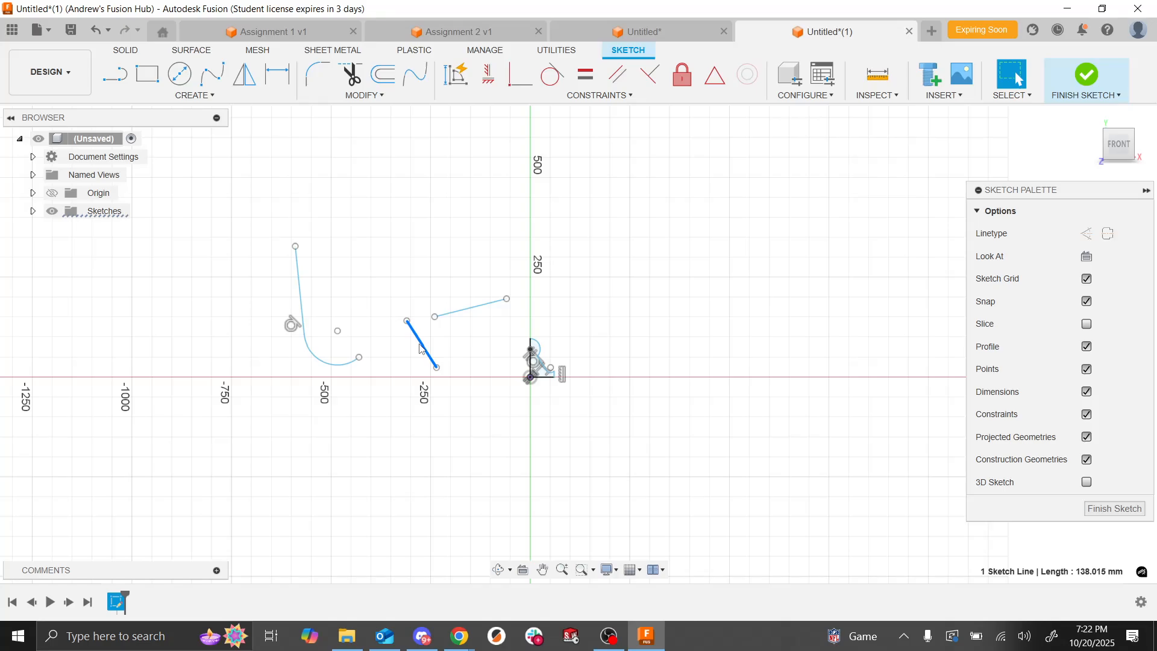
key("Delete")
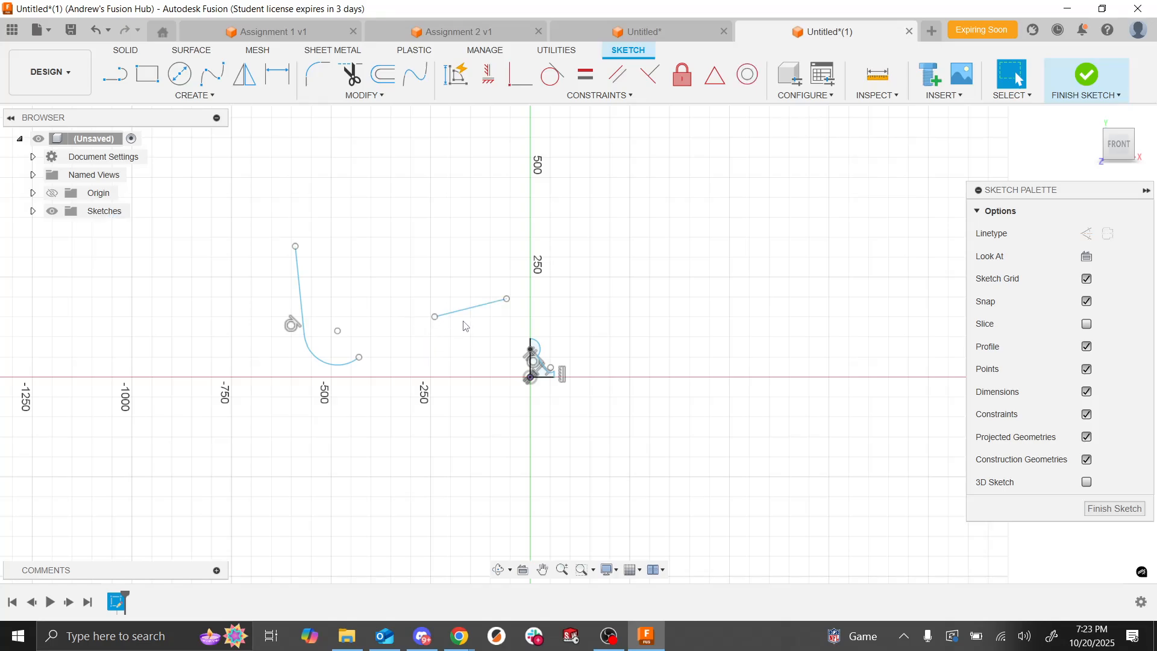
left_click(467, 309)
key("Delete")
left_click(338, 370)
key("Delete")
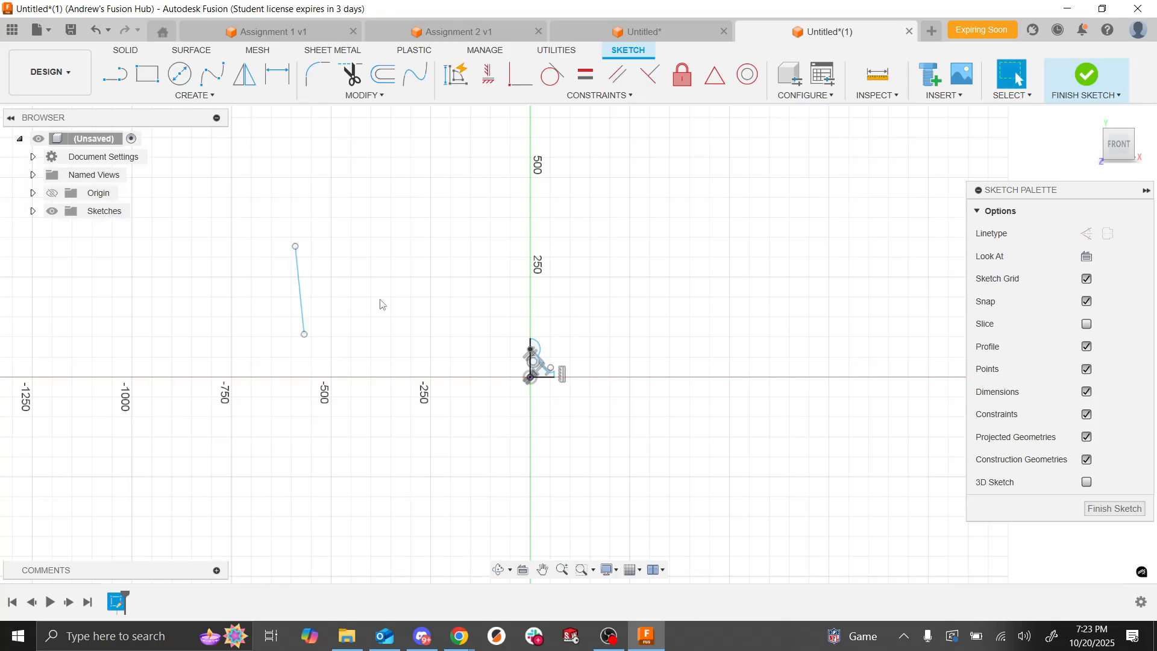
left_click(303, 306)
key("Delete")
scroll(530, 322, "up", 5)
scroll(530, 320, "up", 8)
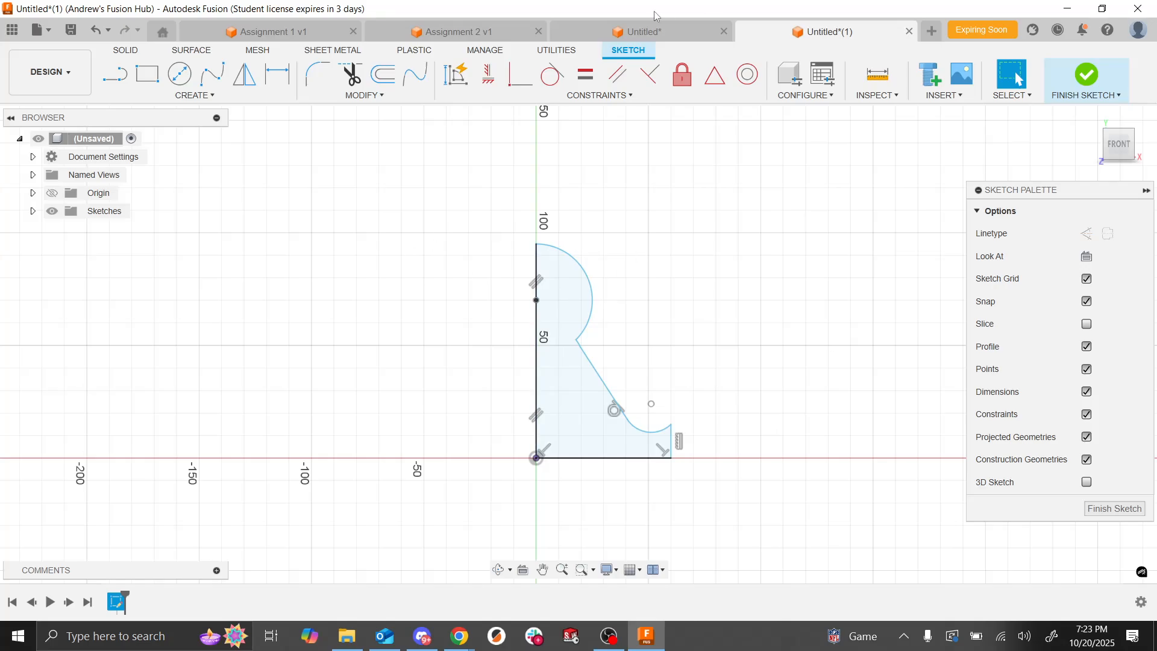
Step: In the other untitled design, finish the dimensioned sketch and revolve its profile 360 degrees around the vertical edge as a new body
left_click(636, 33)
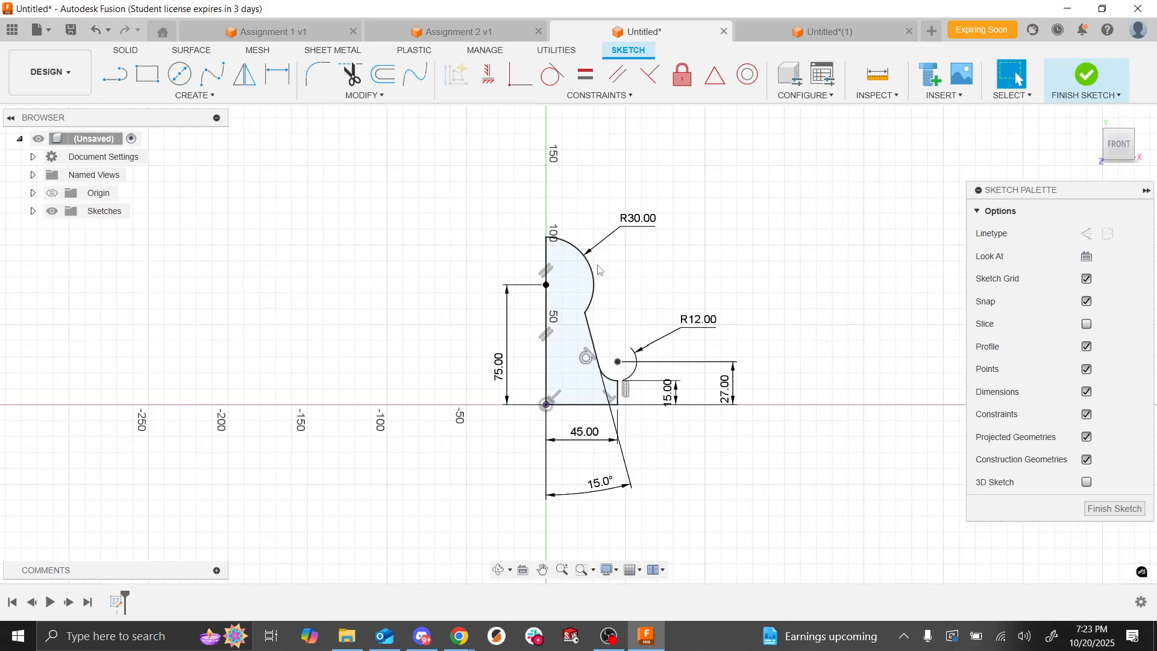
left_click(1085, 77)
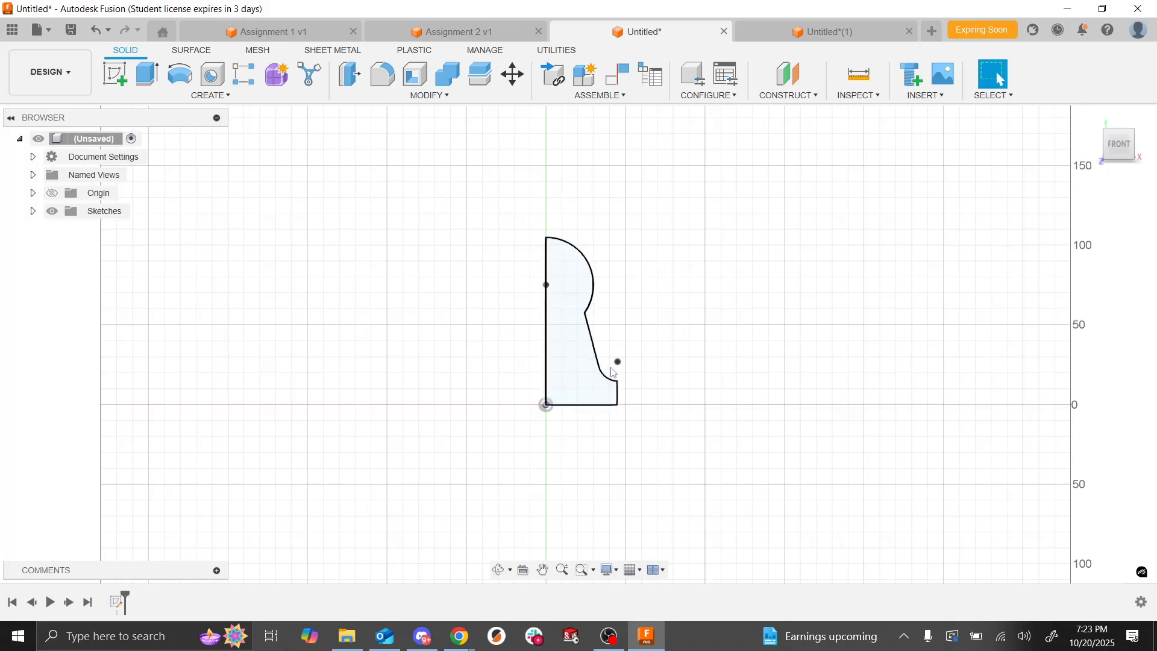
left_click(179, 74)
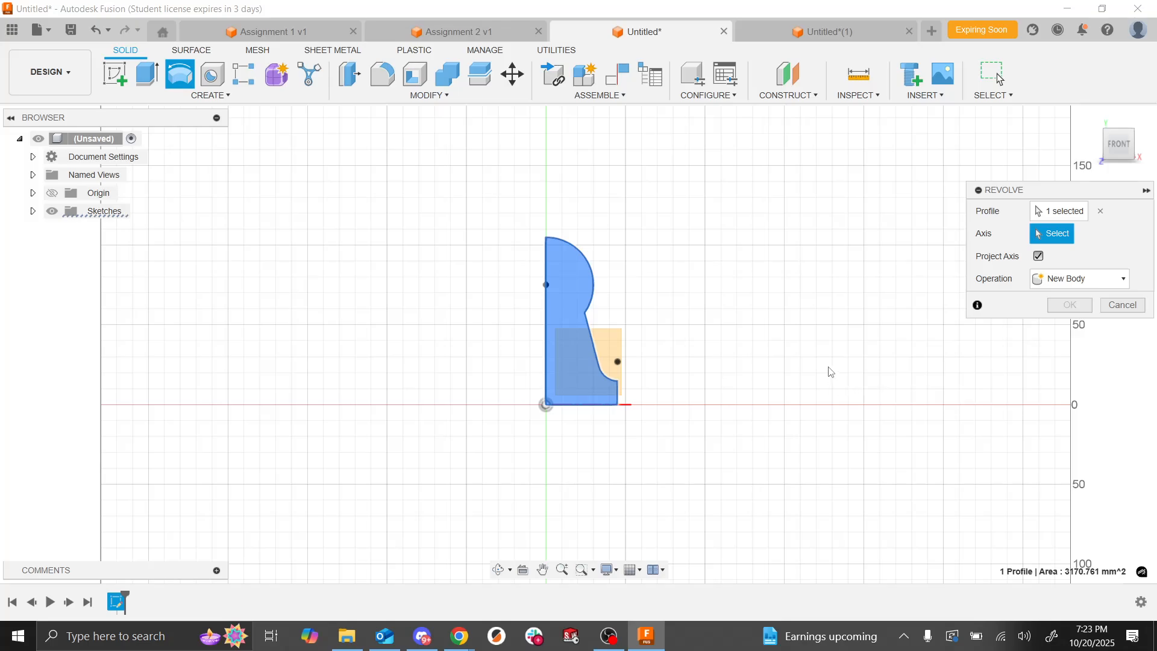
left_click(603, 411)
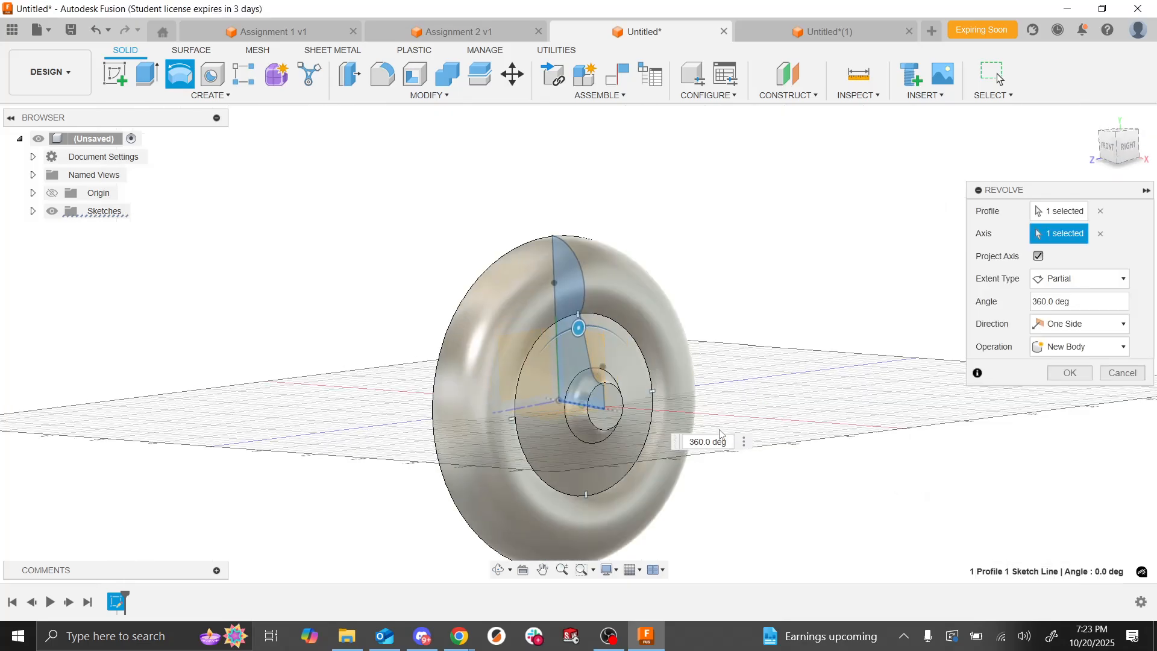
left_click(1100, 233)
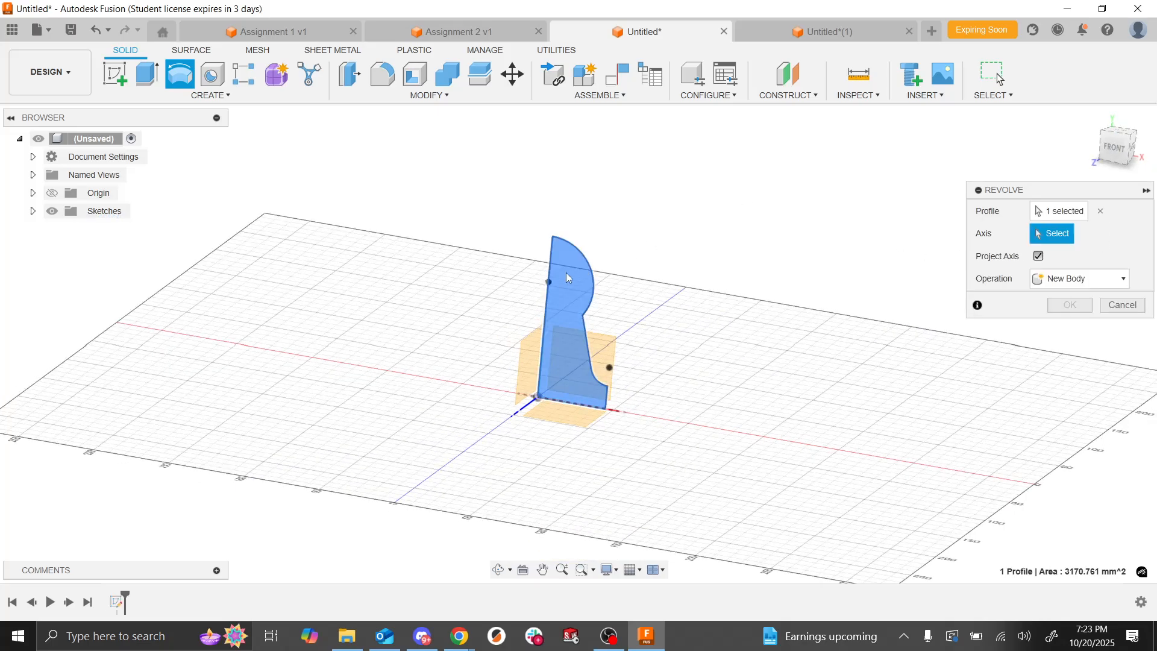
left_click(550, 265)
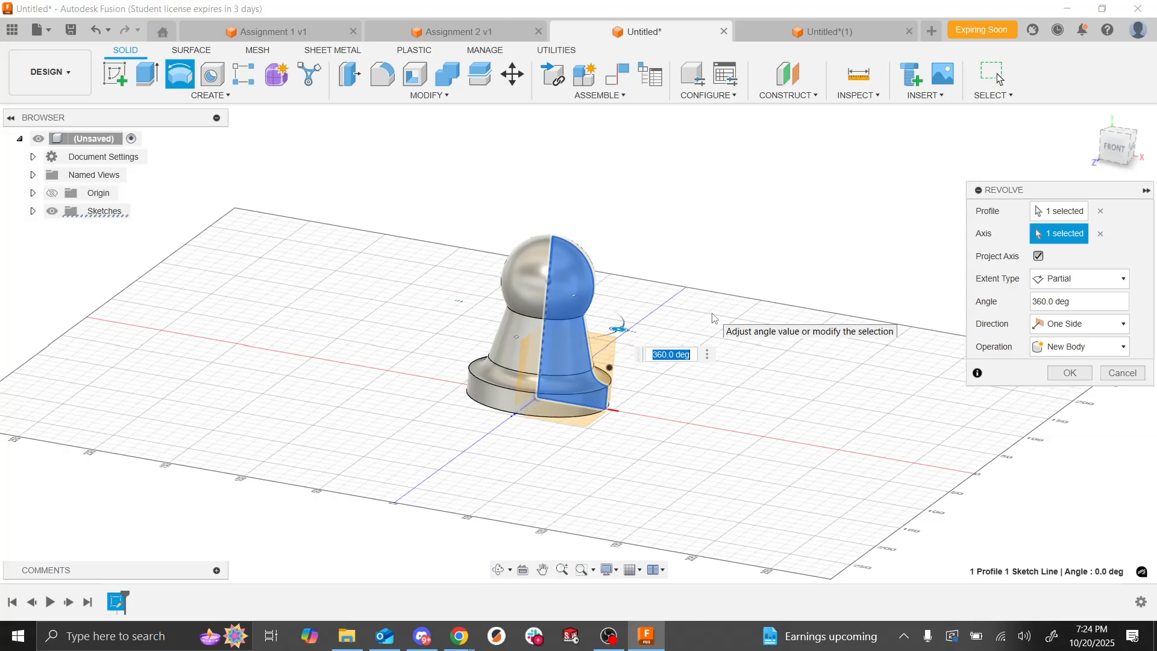
left_click(1071, 375)
middle_click_drag(836, 355, 836, 354, "shift")
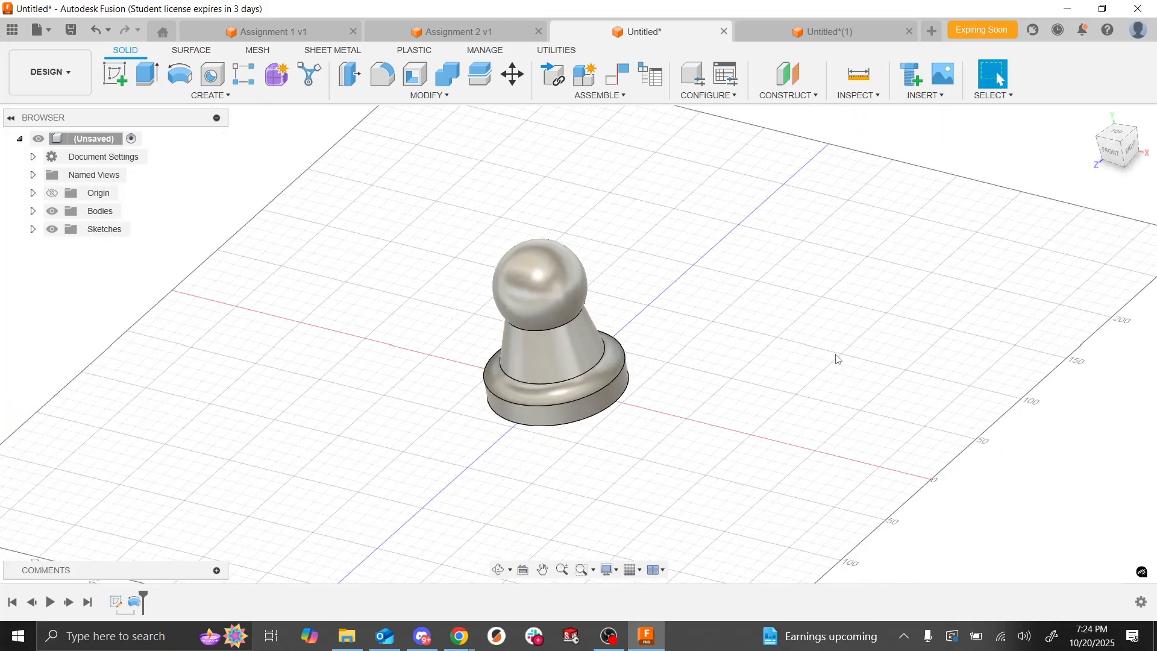
Step: Check the Assignment 3 slide and start a sketch on the game piece's flat circular bottom face
key("alt+Tab")
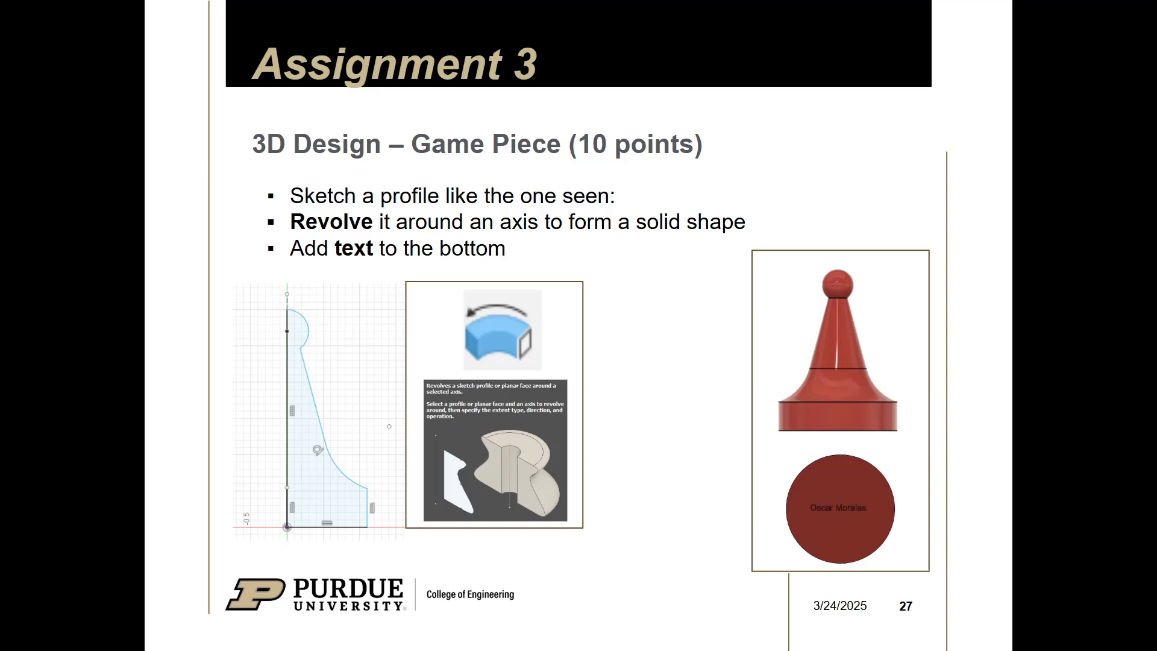
key("alt+Tab")
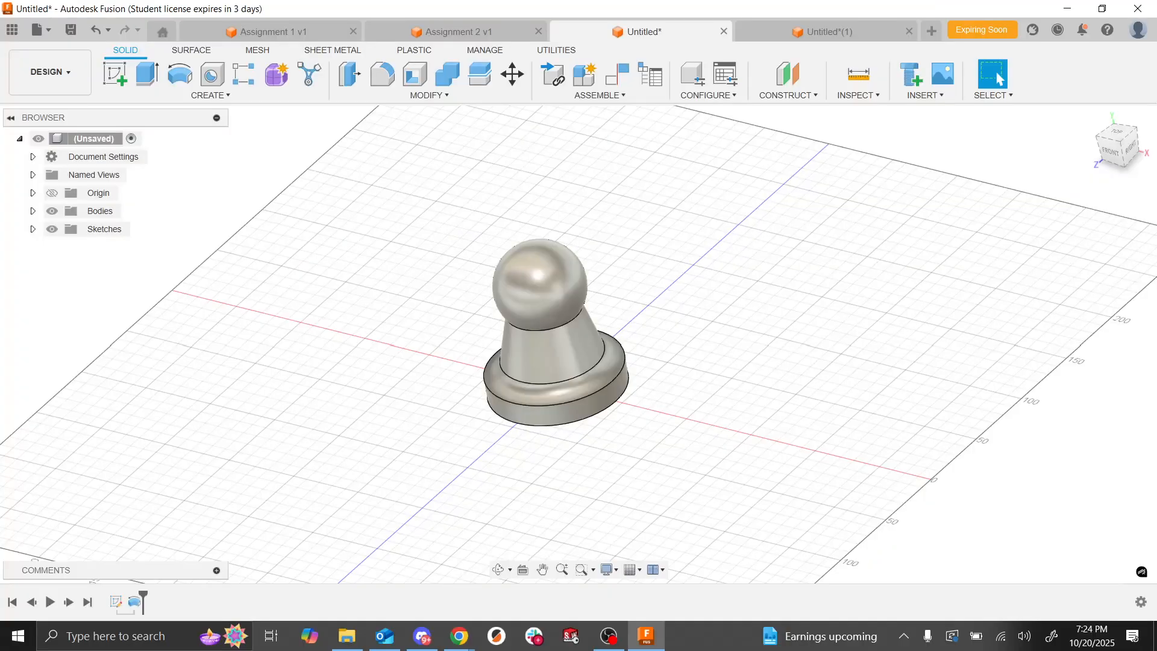
middle_click_drag(545, 410, 521, 211, "shift")
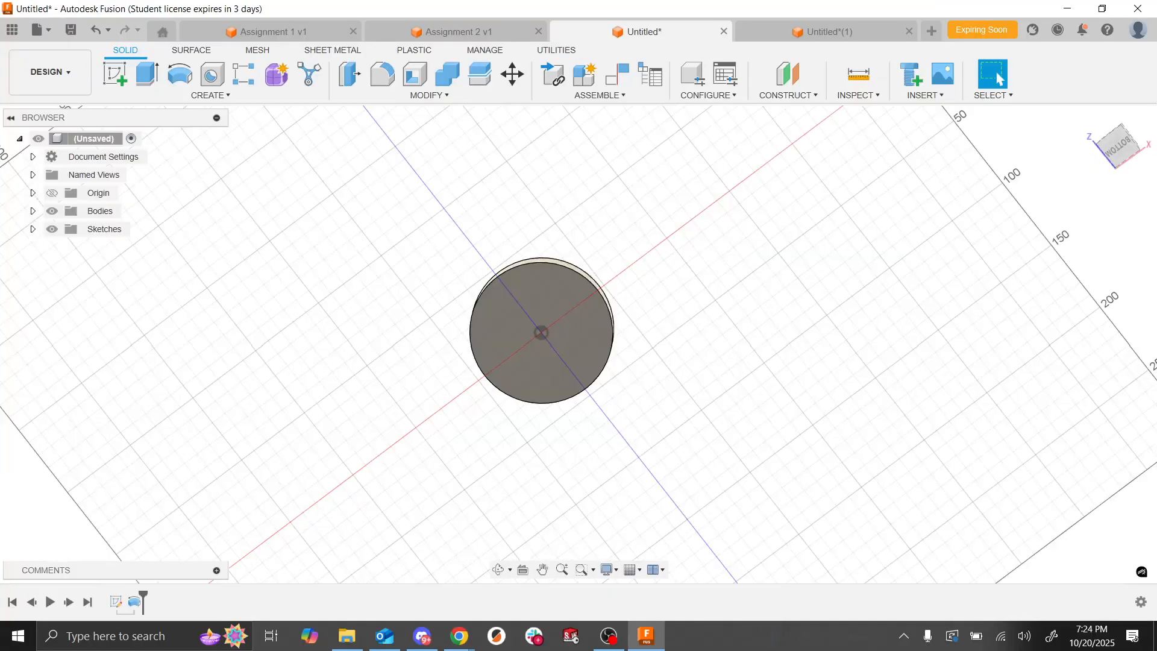
left_click(114, 73)
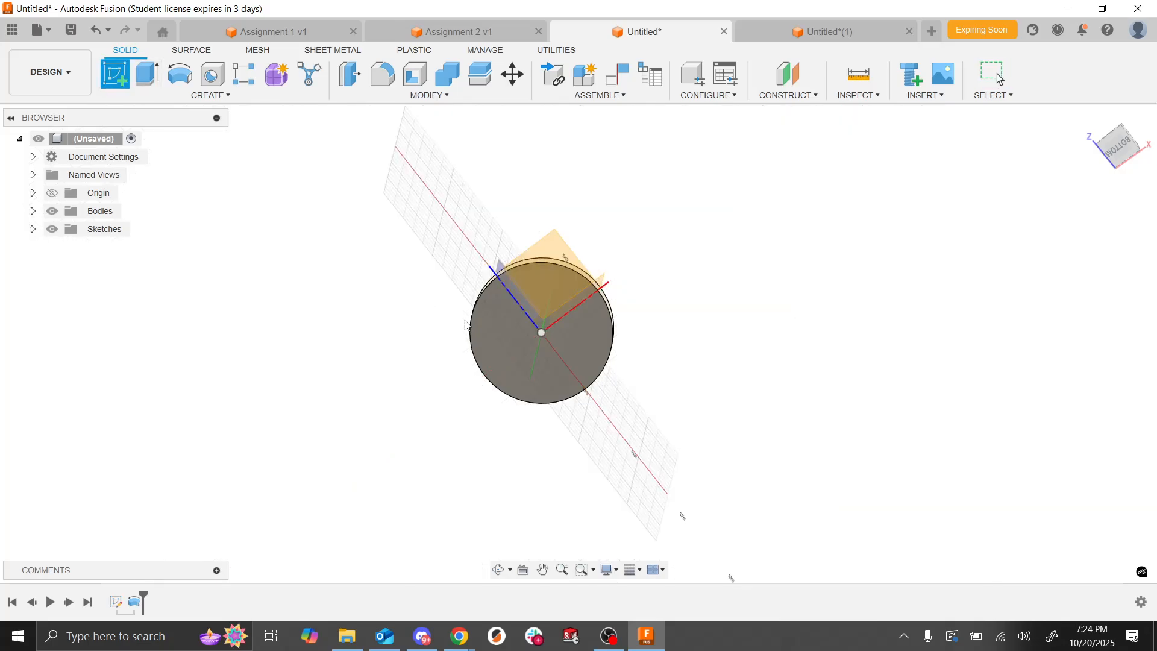
left_click(494, 348)
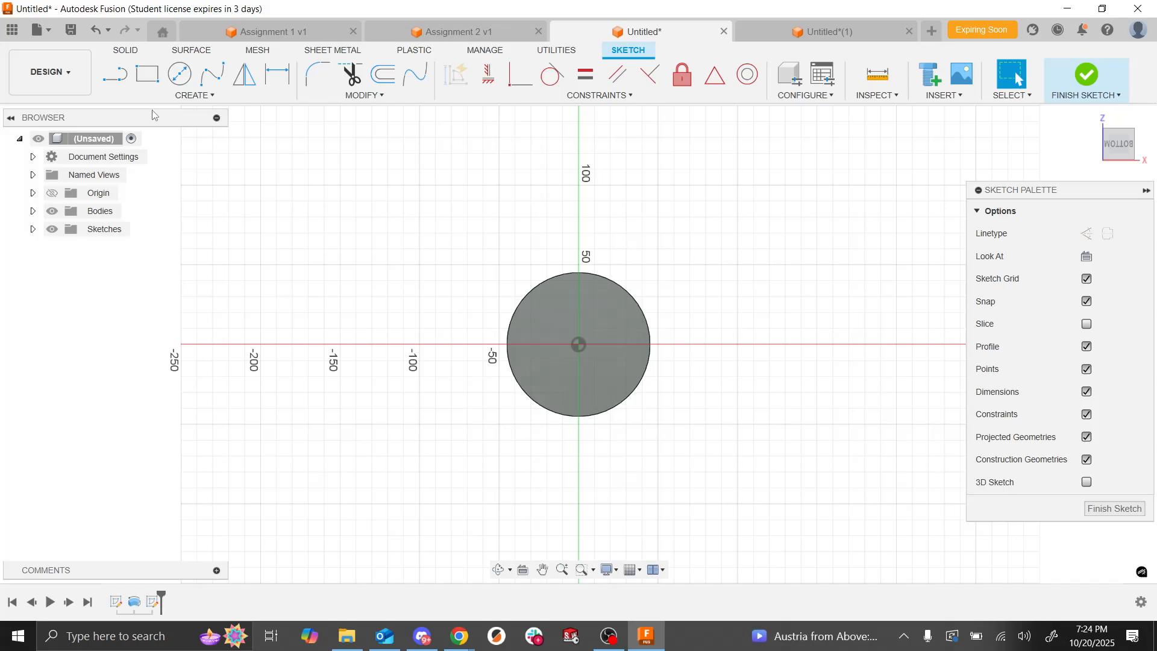
left_click(195, 97)
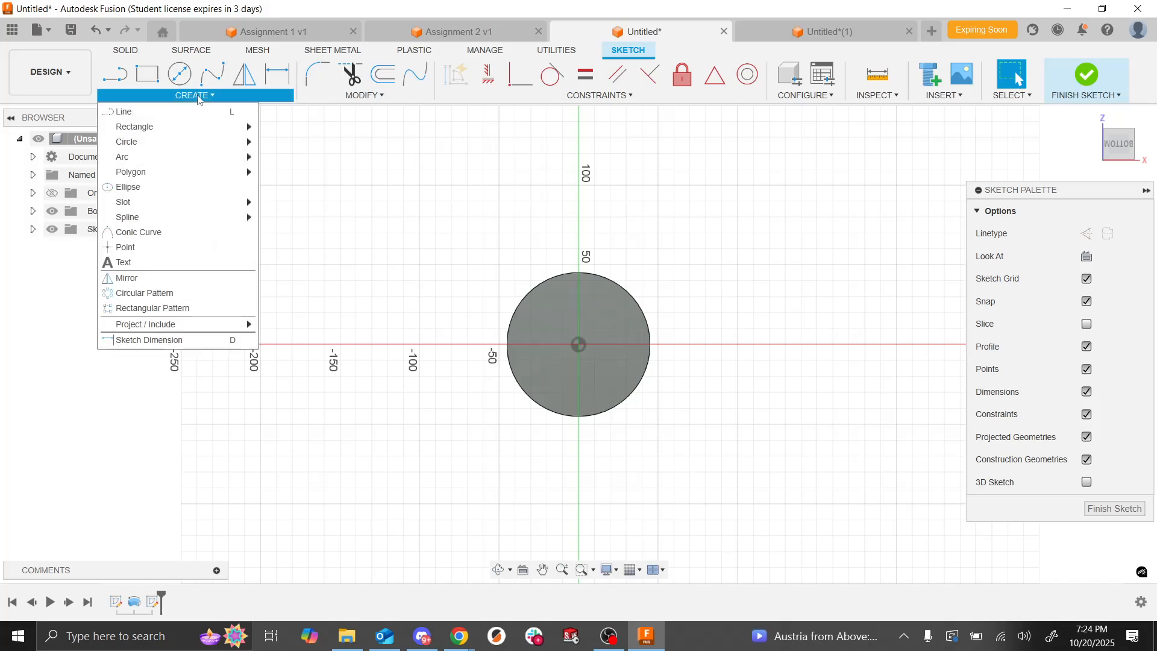
left_click(185, 262)
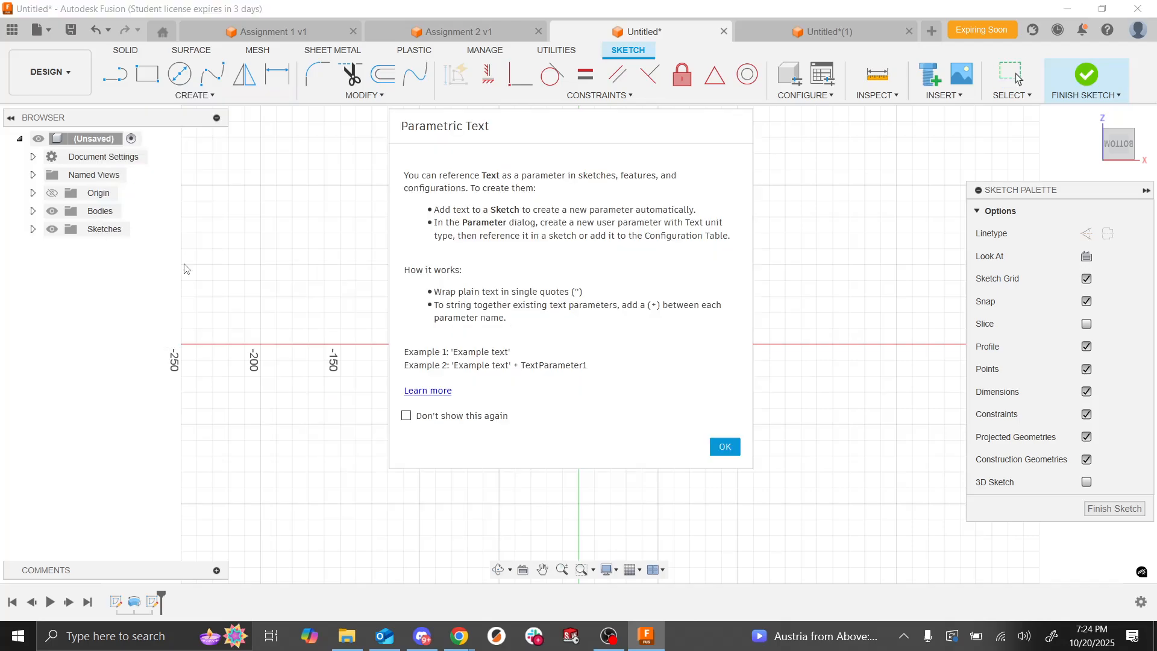
left_click(726, 448)
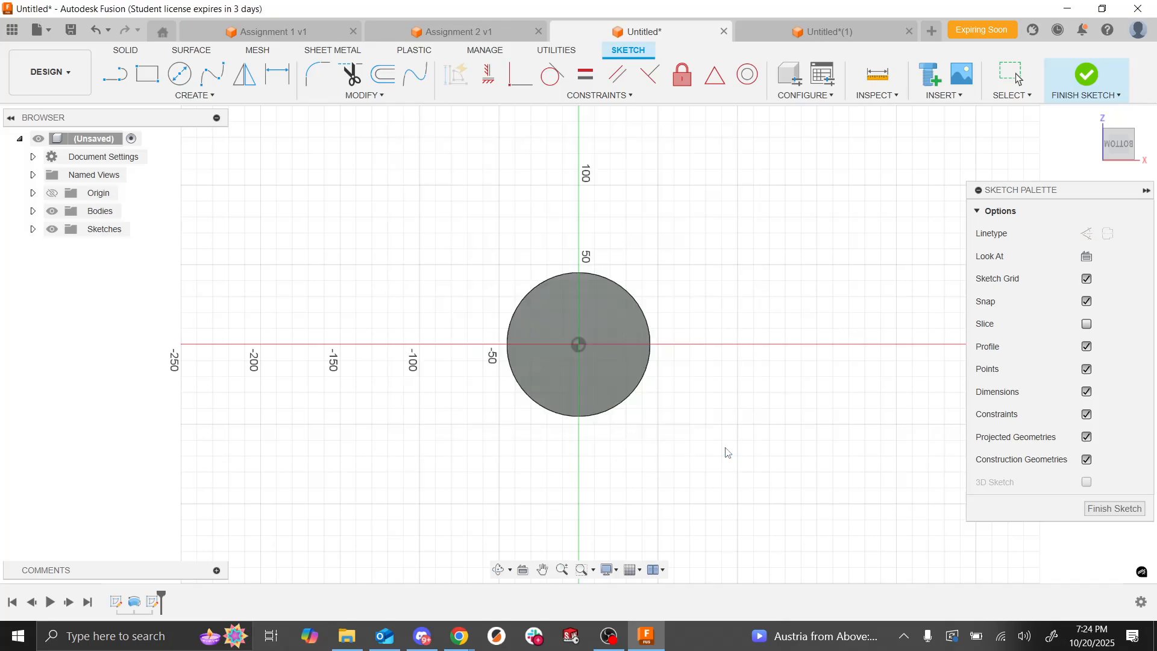
left_click(537, 310)
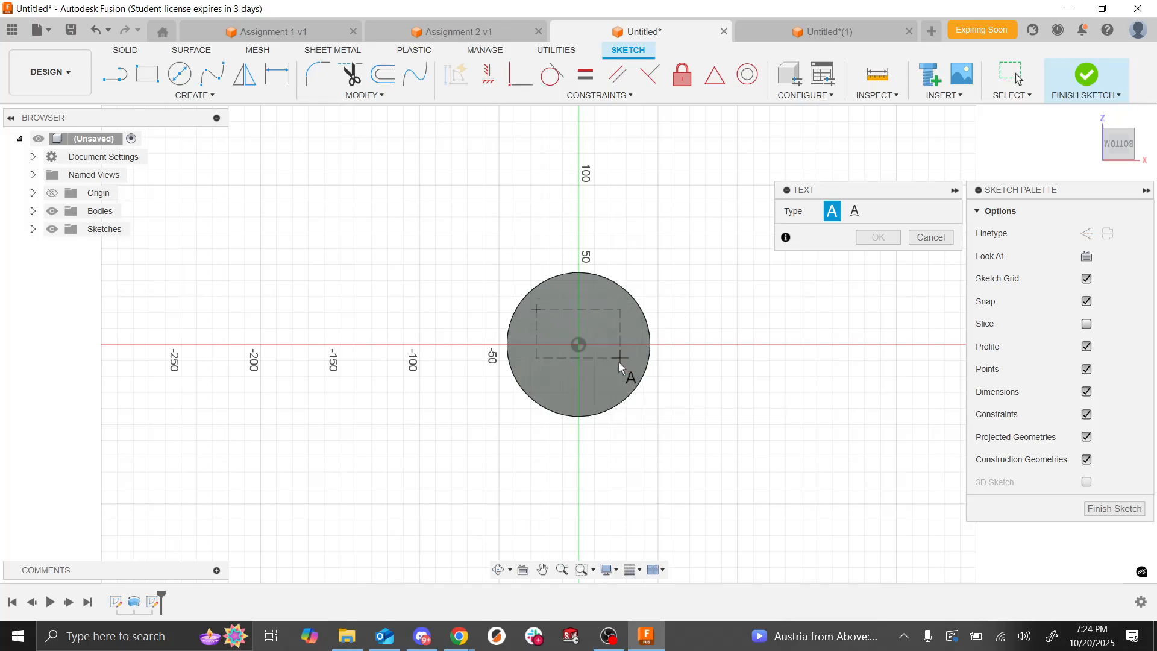
left_click(627, 376)
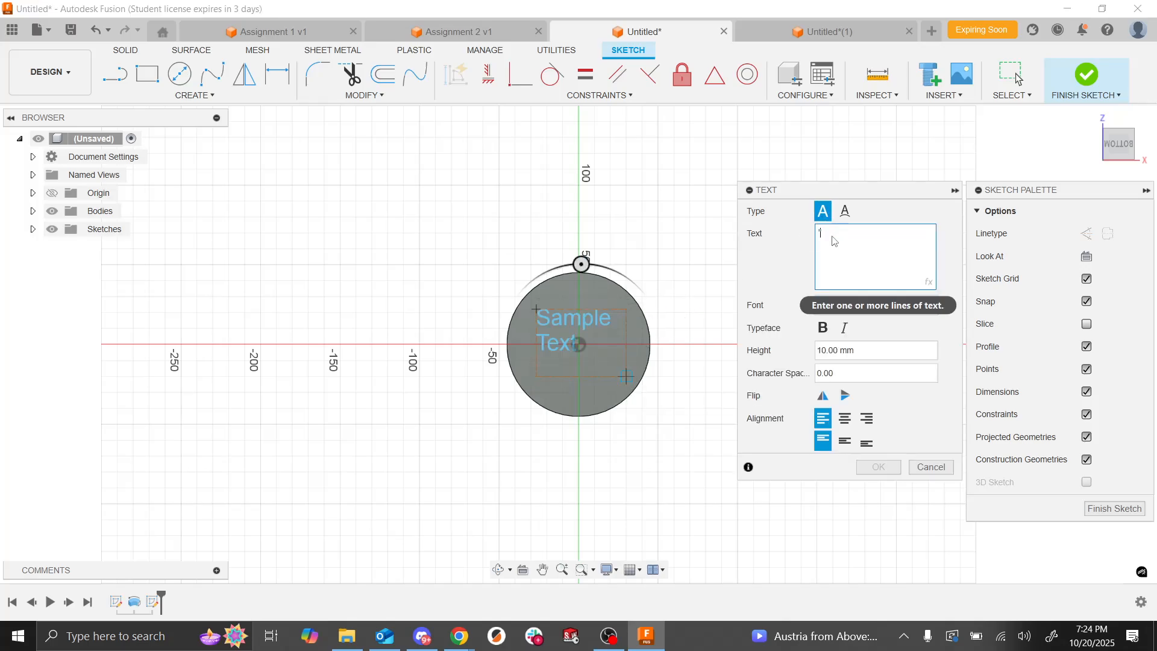
type("hello")
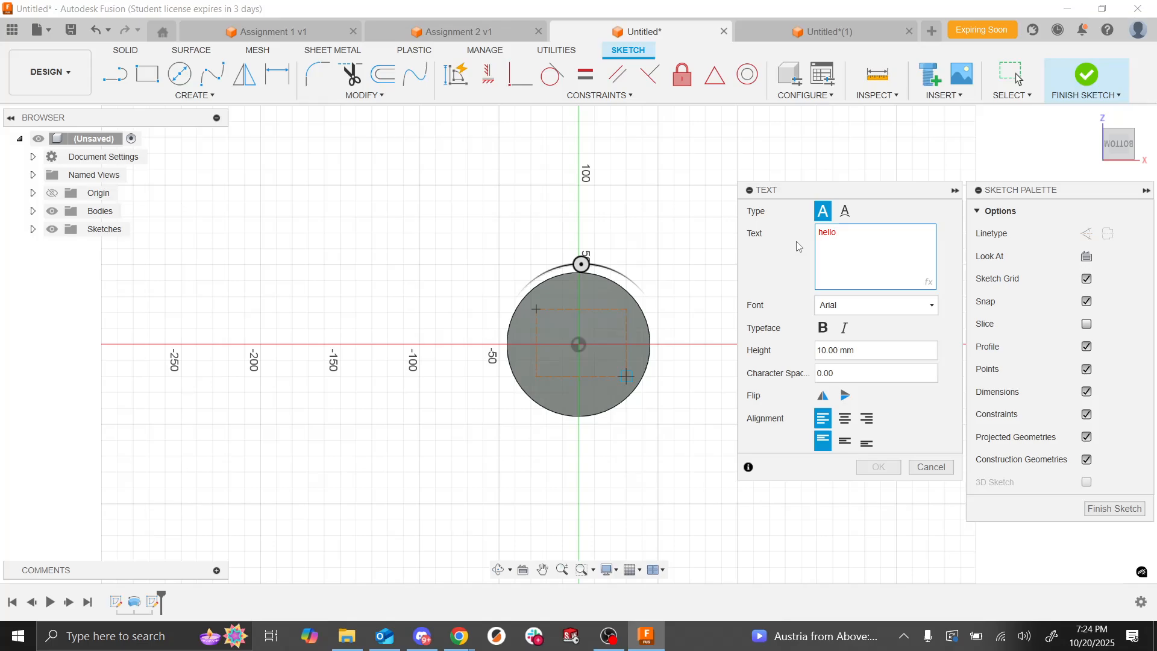
type("\"")
left_click(857, 235)
key("ctrl+a")
key("BackSpace")
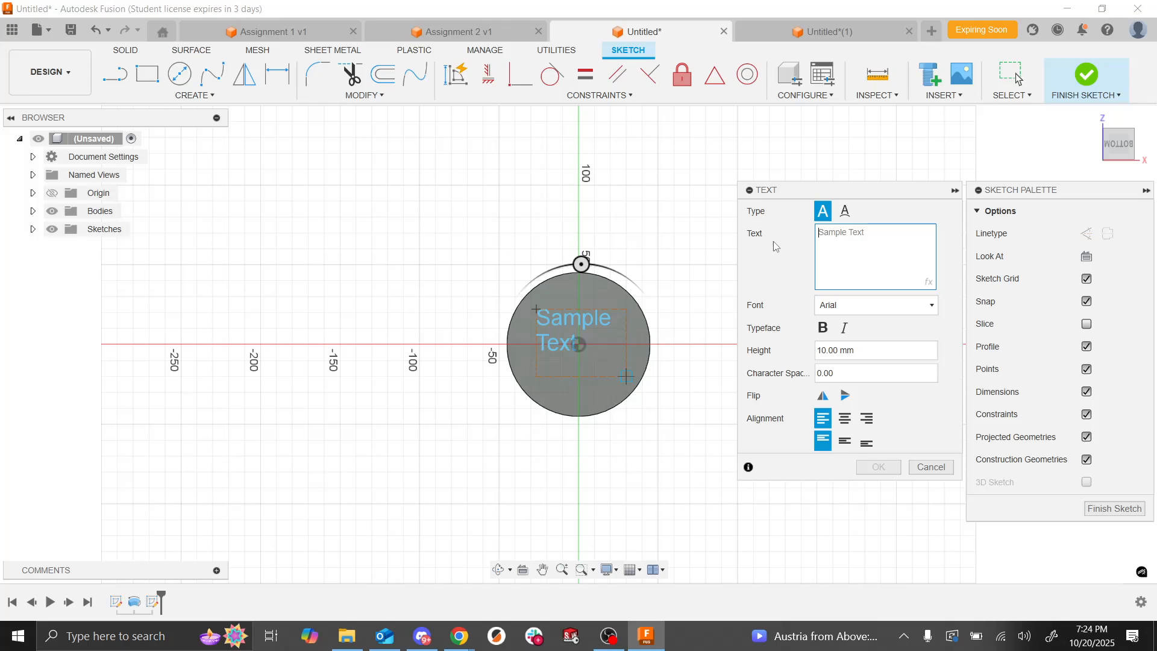
type("\"")
key("BackSpace")
left_click(931, 468)
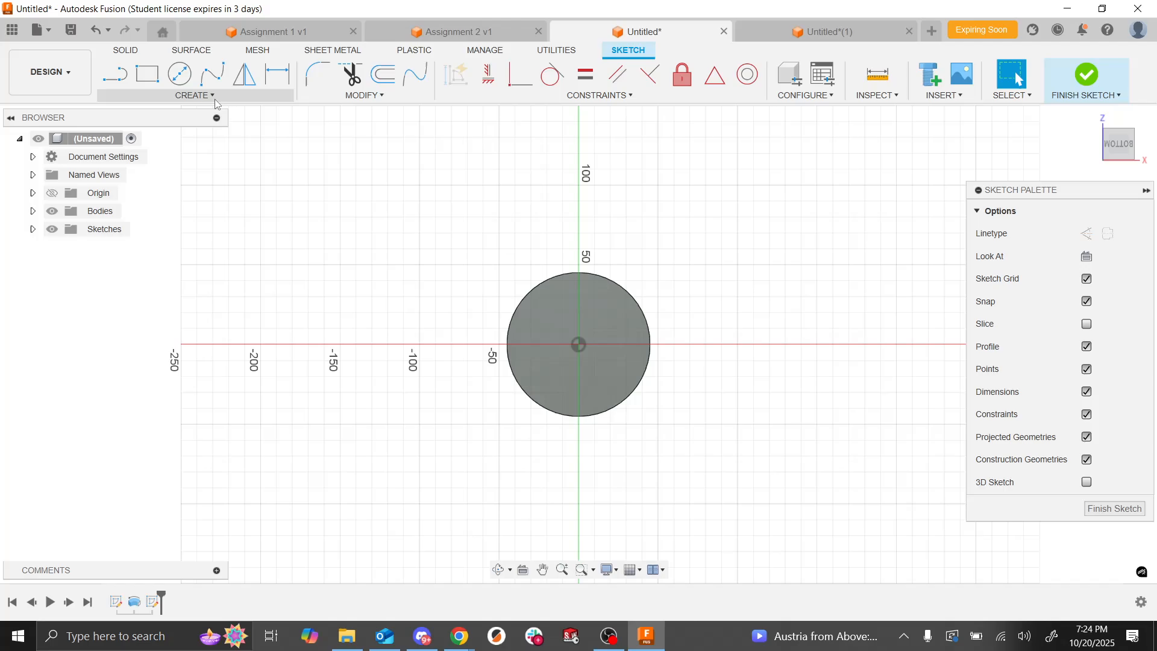
Step: Add the sketch text 'hello', wrapped in single quotes, in a frame about 51 by 39 mm around the bottom face's centre
left_click(195, 95)
left_click(199, 262)
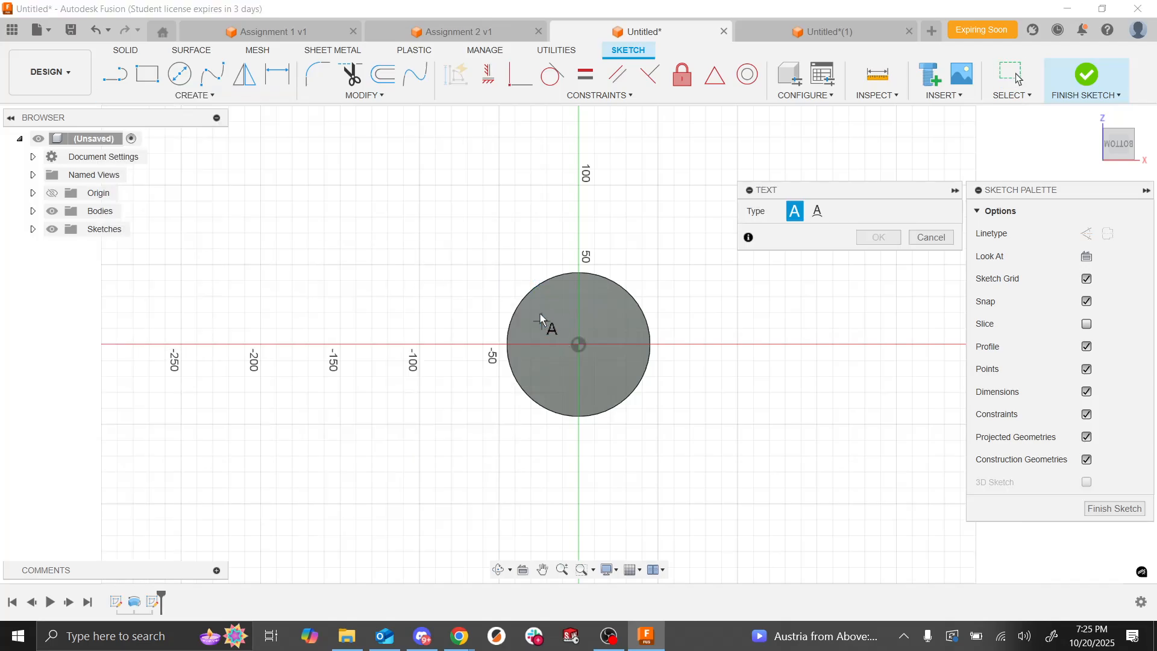
left_click(539, 310)
left_click(622, 372)
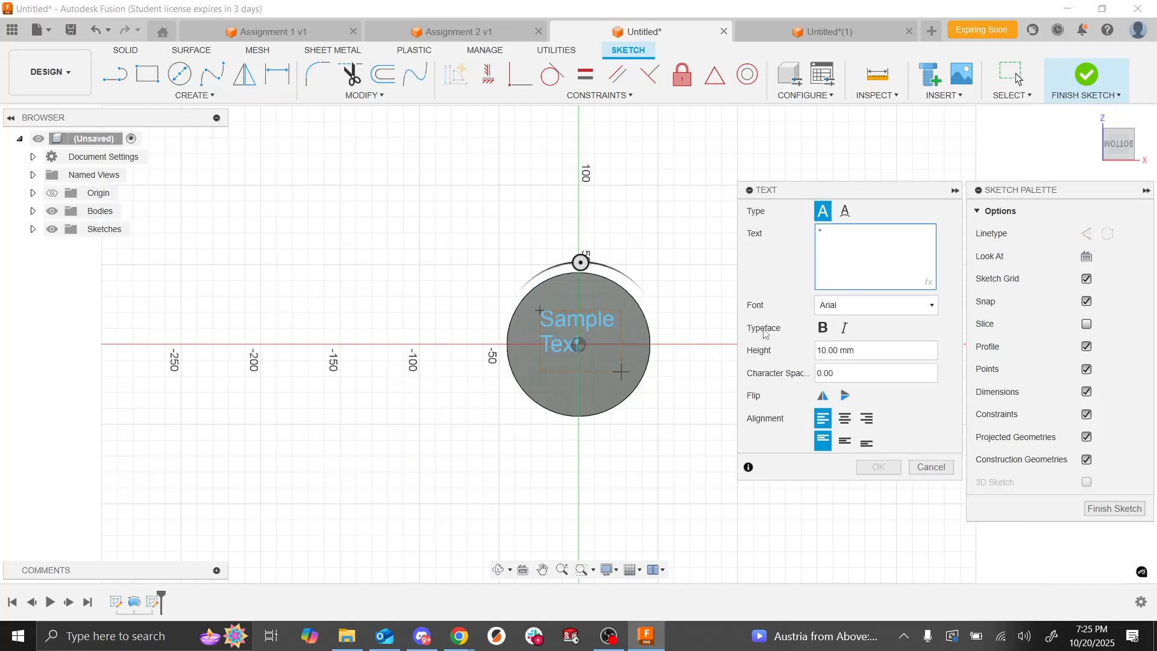
type("'helo")
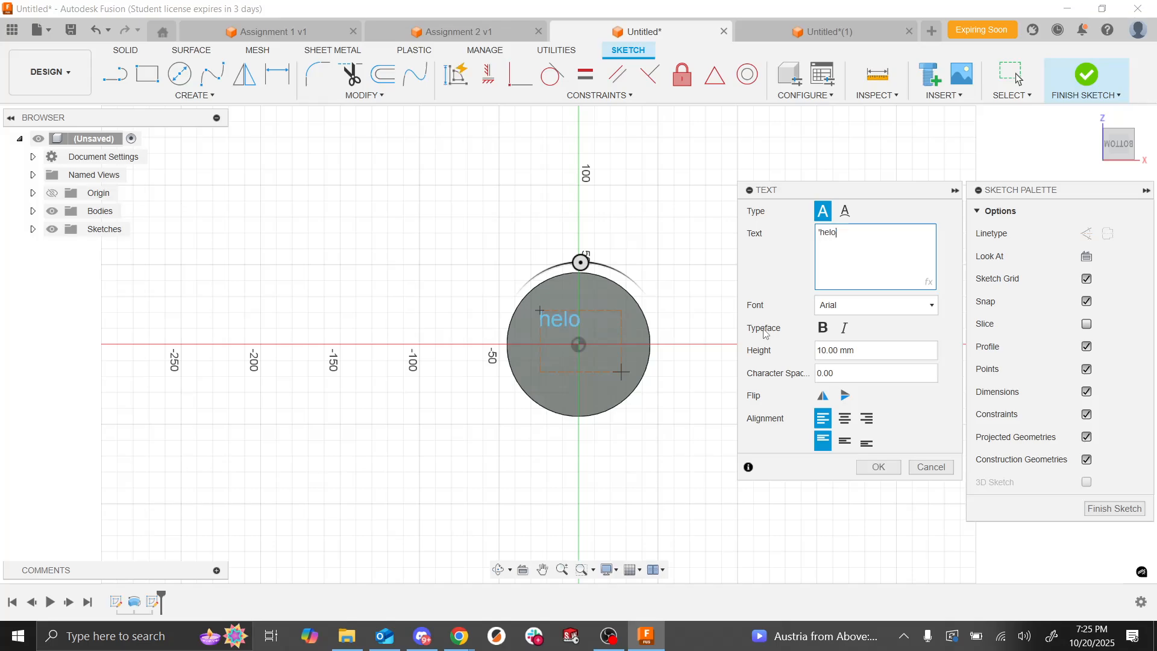
key("BackSpace")
type("lo")
left_click_drag(863, 352, 756, 350)
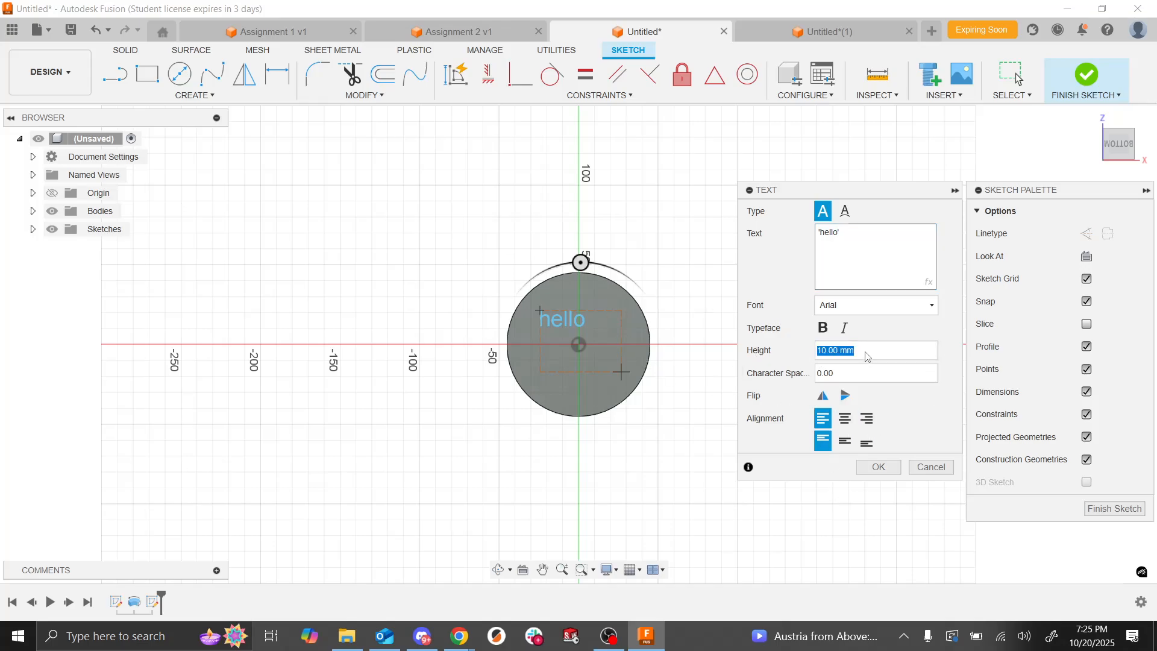
left_click(883, 306)
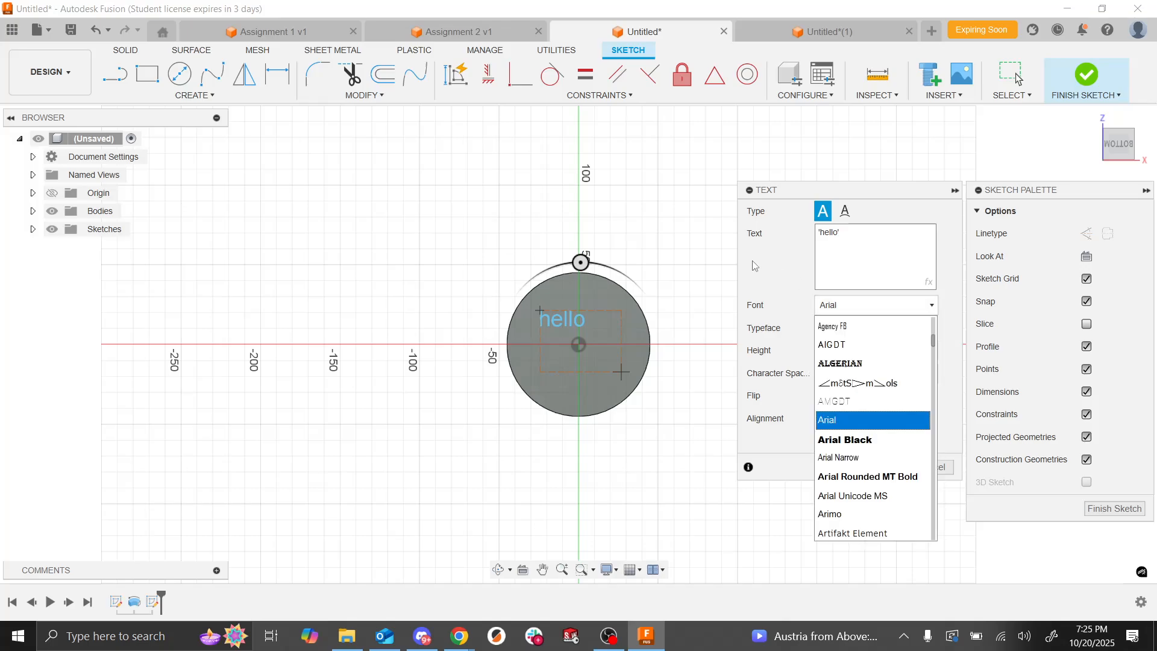
left_click(778, 269)
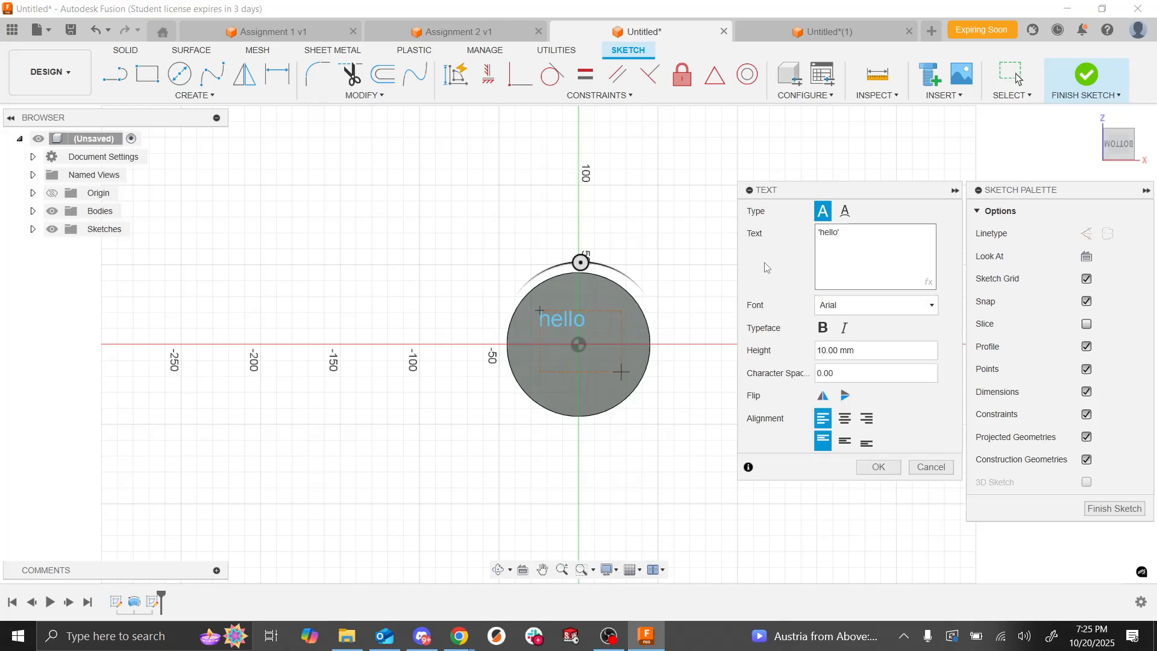
left_click(879, 467)
scroll(579, 382, "down", 1)
scroll(575, 374, "up", 5)
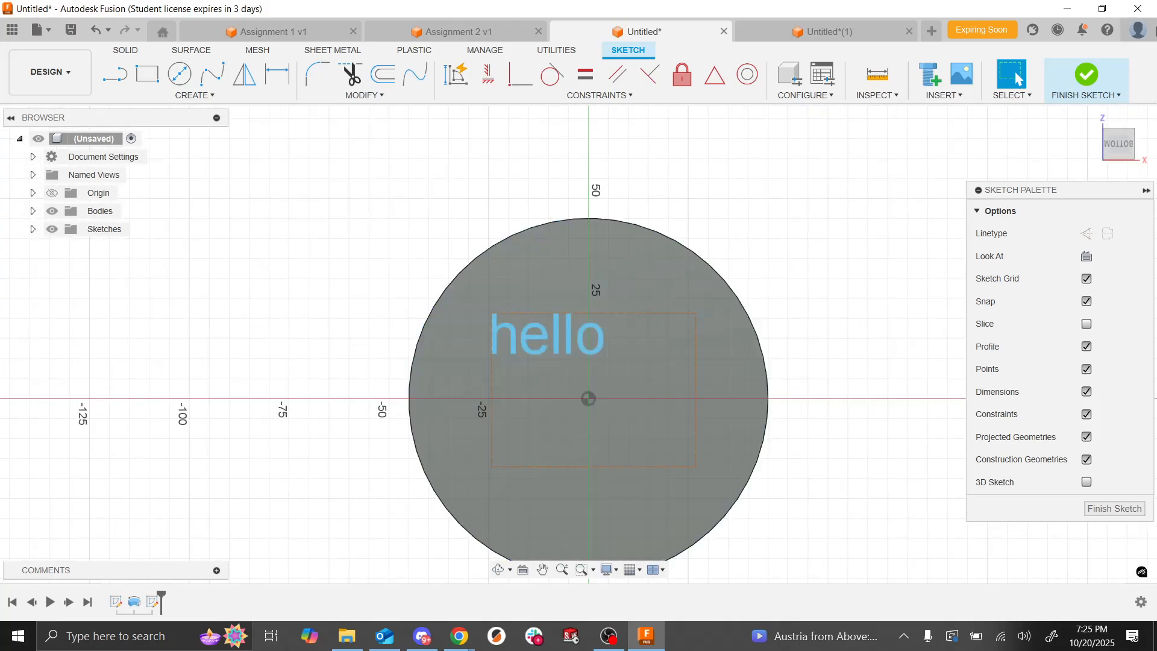
Step: Finish the text sketch and extrude only the 'hello' text by -4 mm as a cut into the game piece's bottom face
left_click(1086, 79)
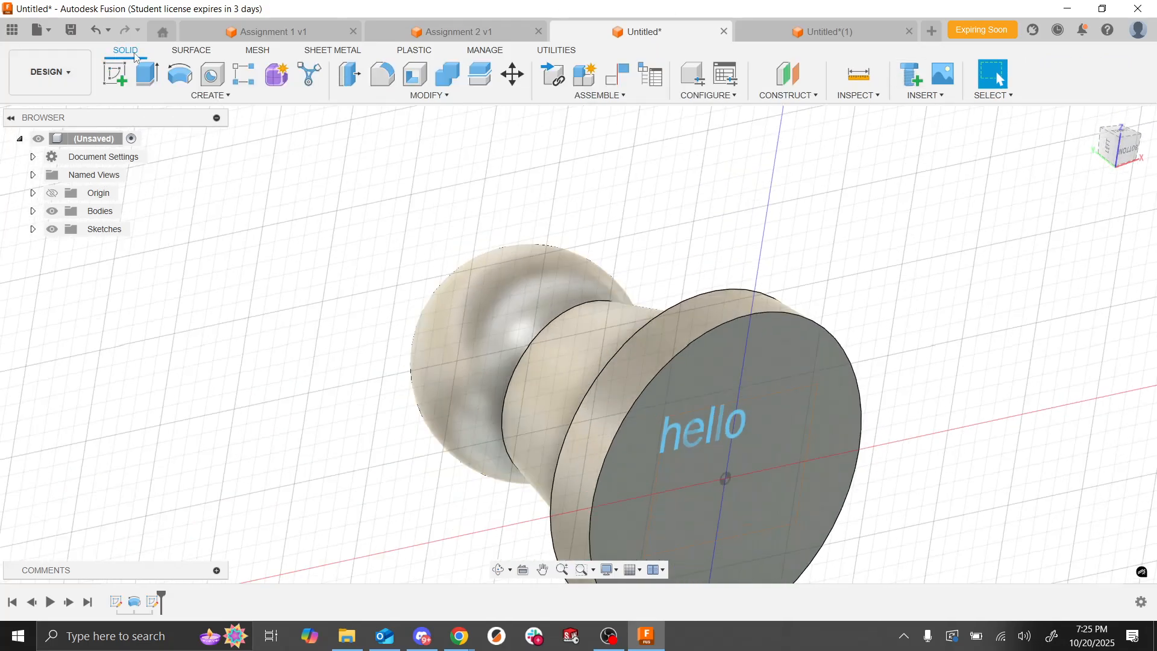
left_click(148, 74)
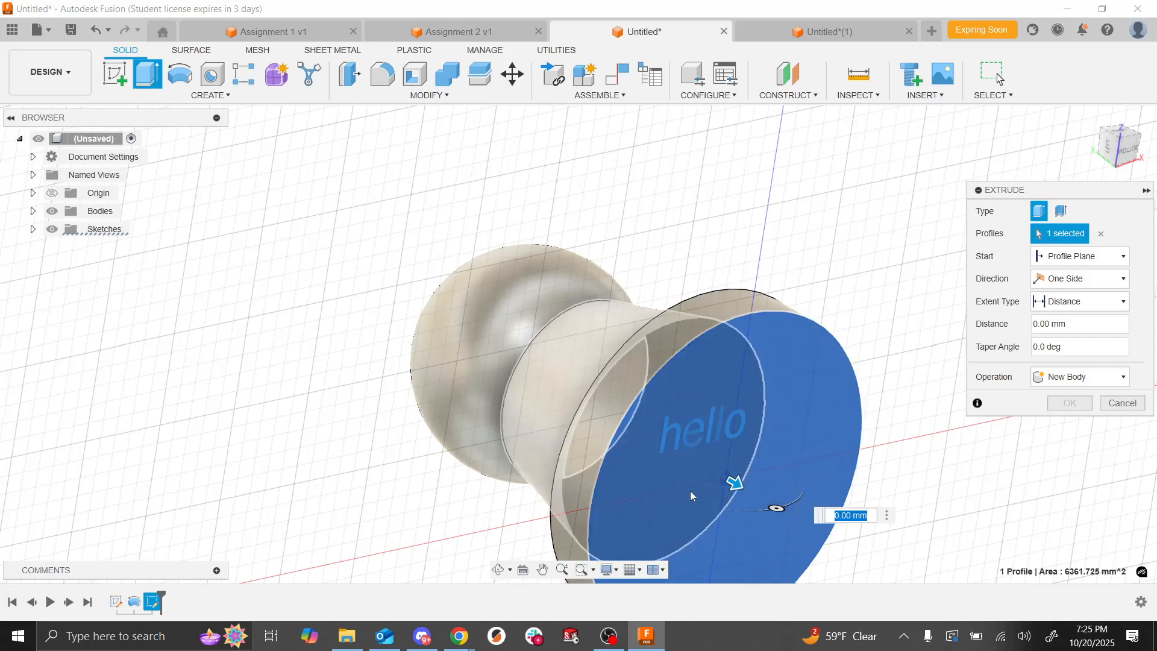
left_click(1106, 235)
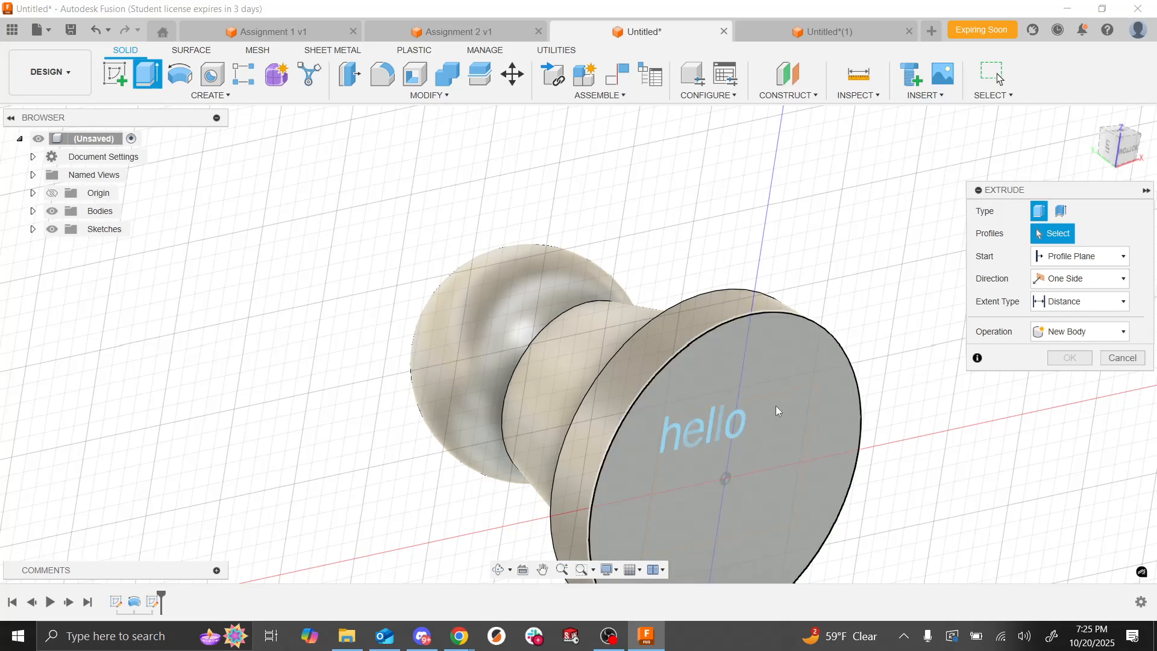
left_click(724, 429)
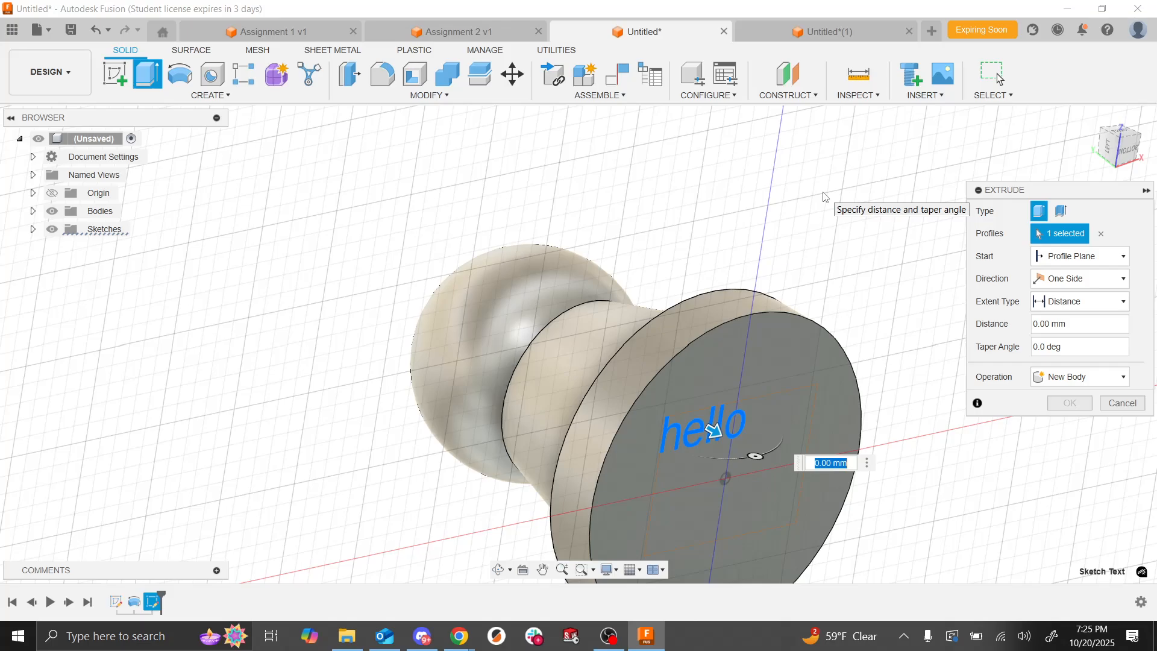
left_click(1079, 324)
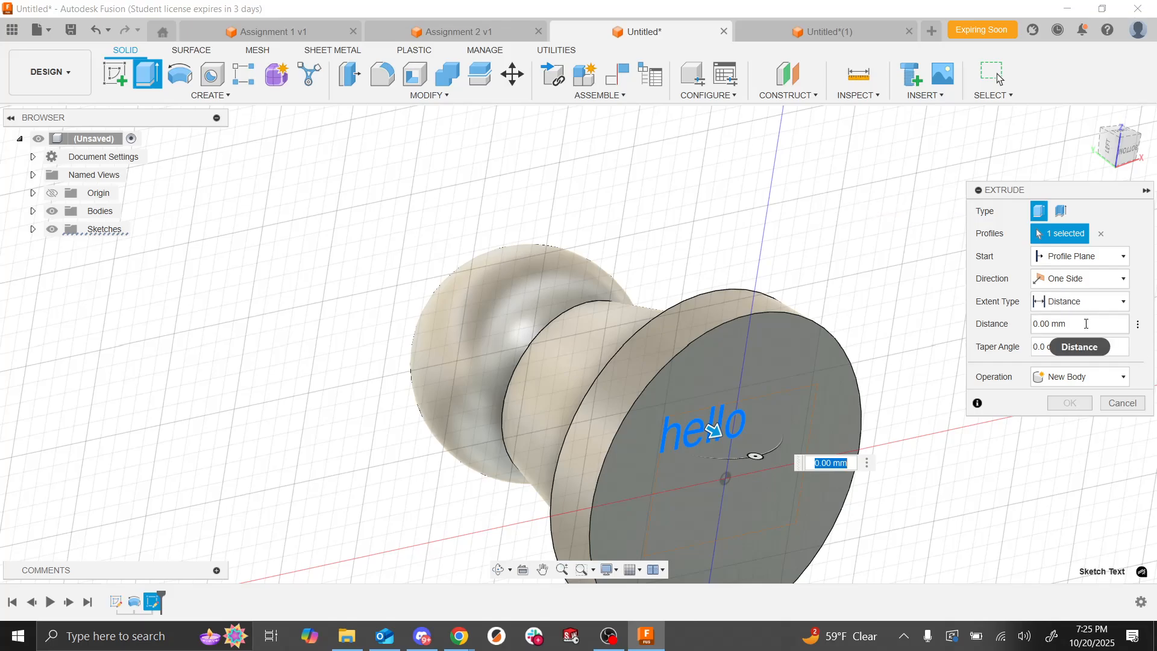
type("-4")
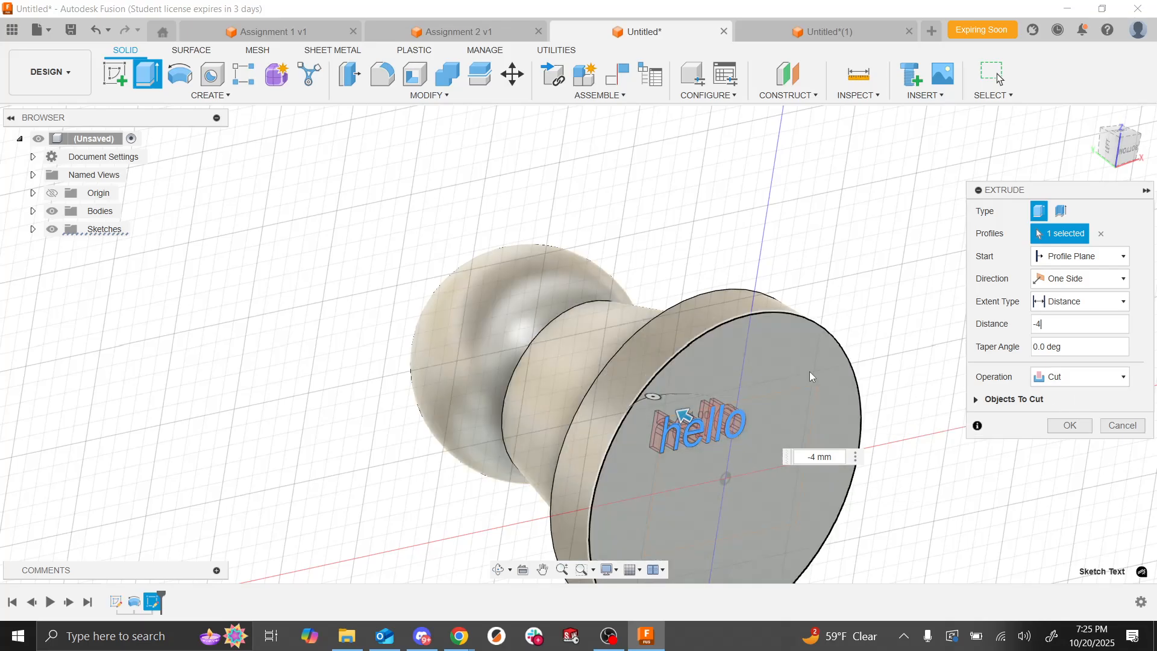
left_click(1069, 426)
Step: Turn off the layout grid display
scroll(1059, 432, "right", 5, "shift")
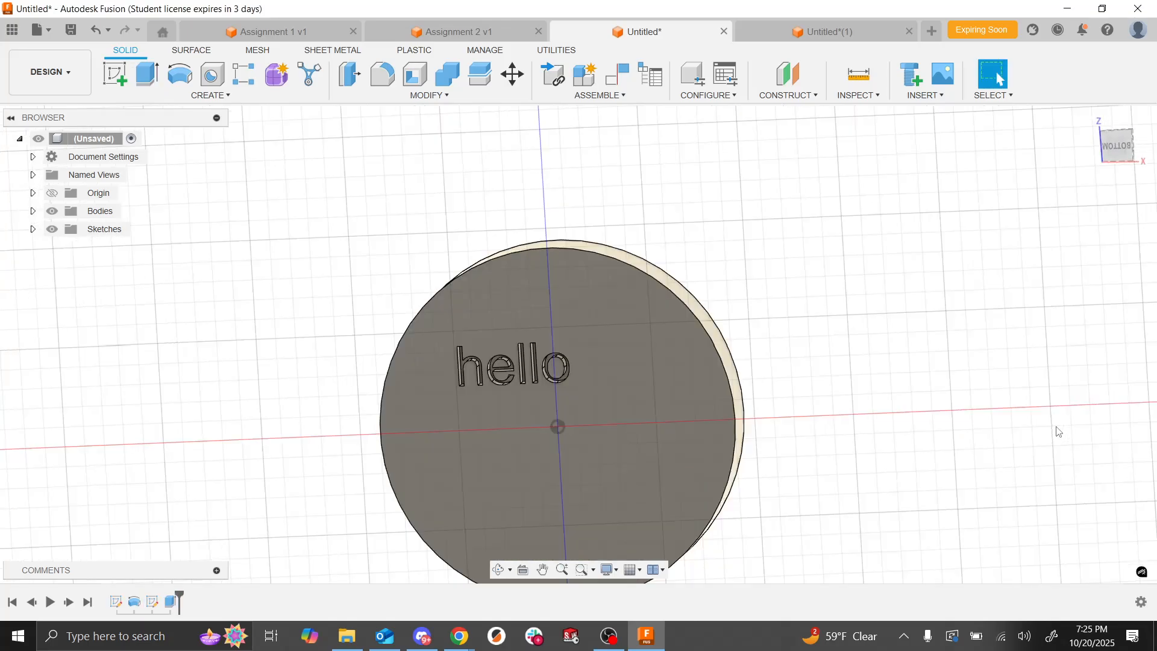
left_click(631, 570)
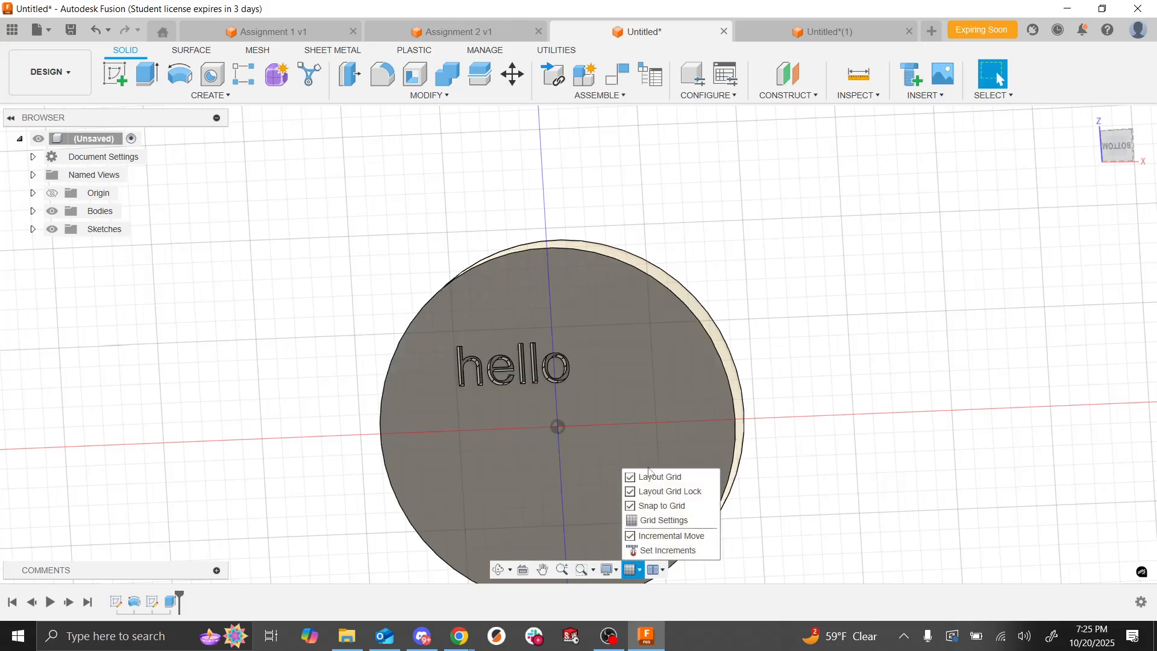
left_click(657, 477)
left_click(933, 435)
Step: Examine the engraved bottom face and the revolved shape of the game piece from below, the side and above
scroll(933, 434, "right", 5, "shift")
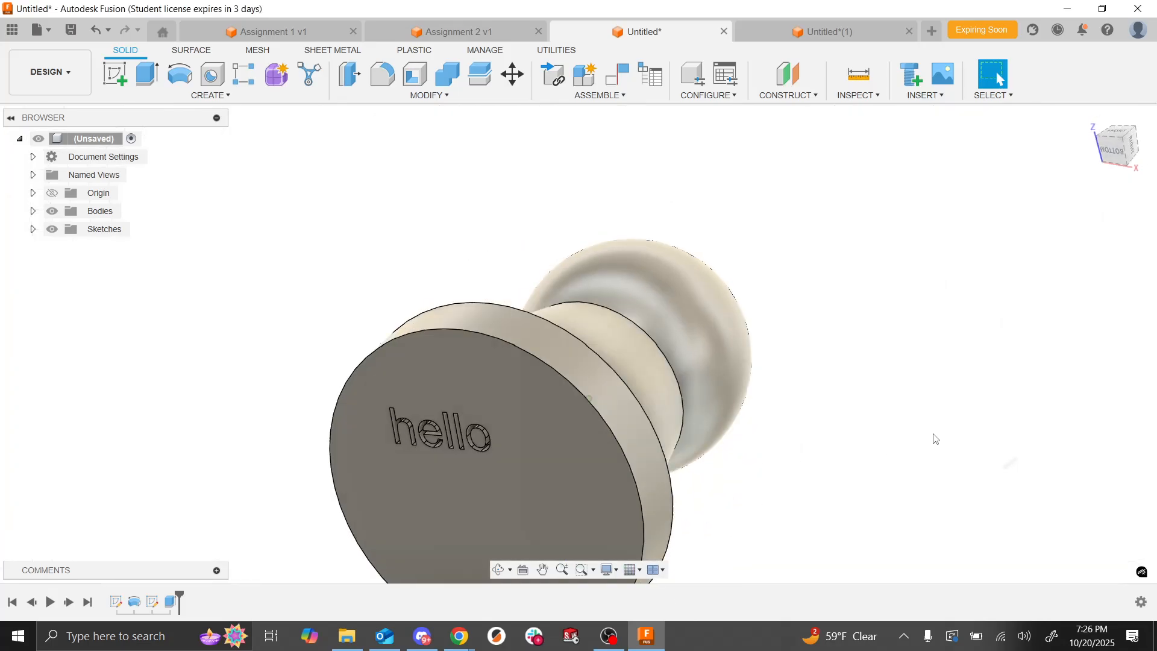
scroll(935, 439, "down", 5, "shift")
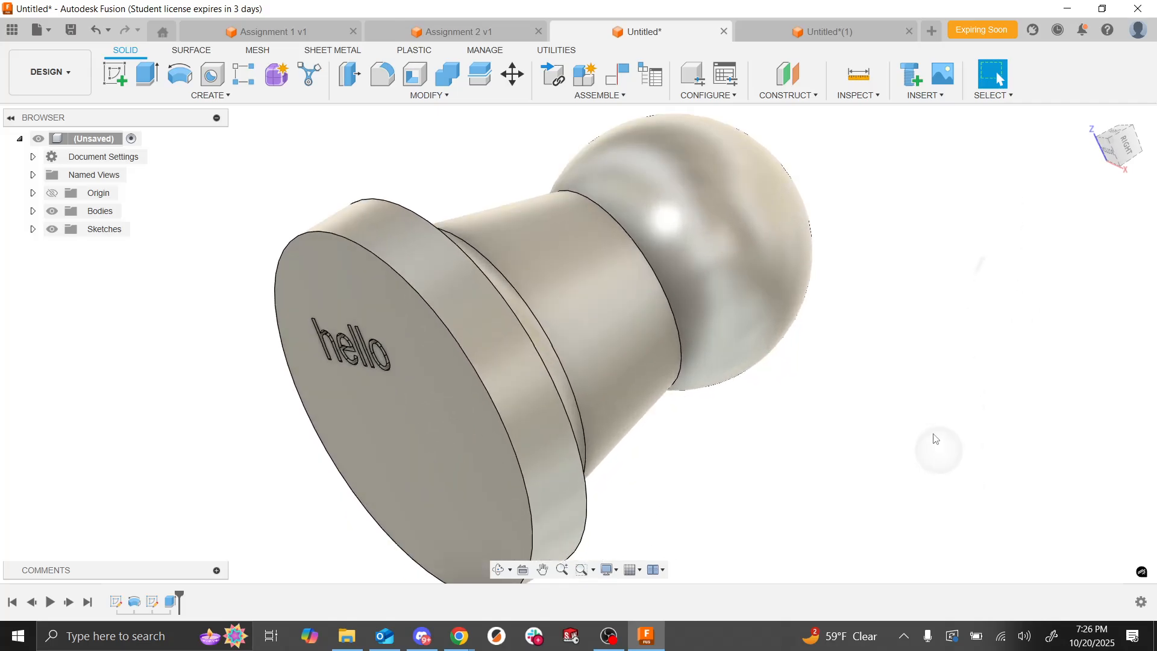
scroll(935, 438, "down", 5, "shift")
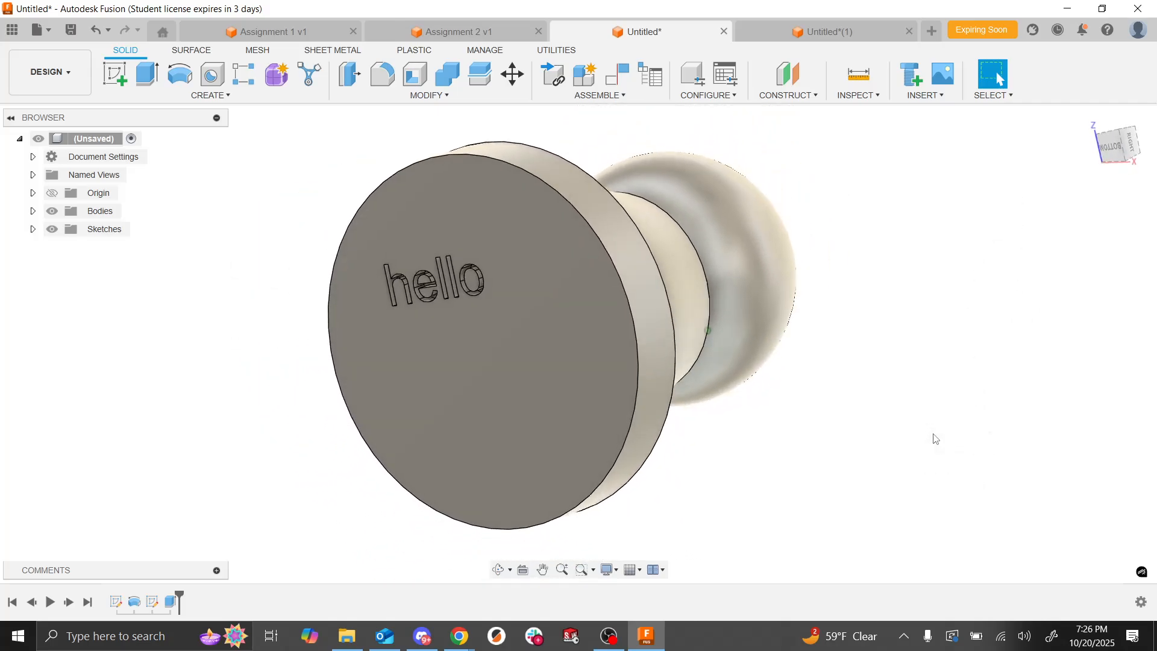
scroll(935, 438, "up", 5, "shift")
scroll(935, 439, "down", 5, "shift")
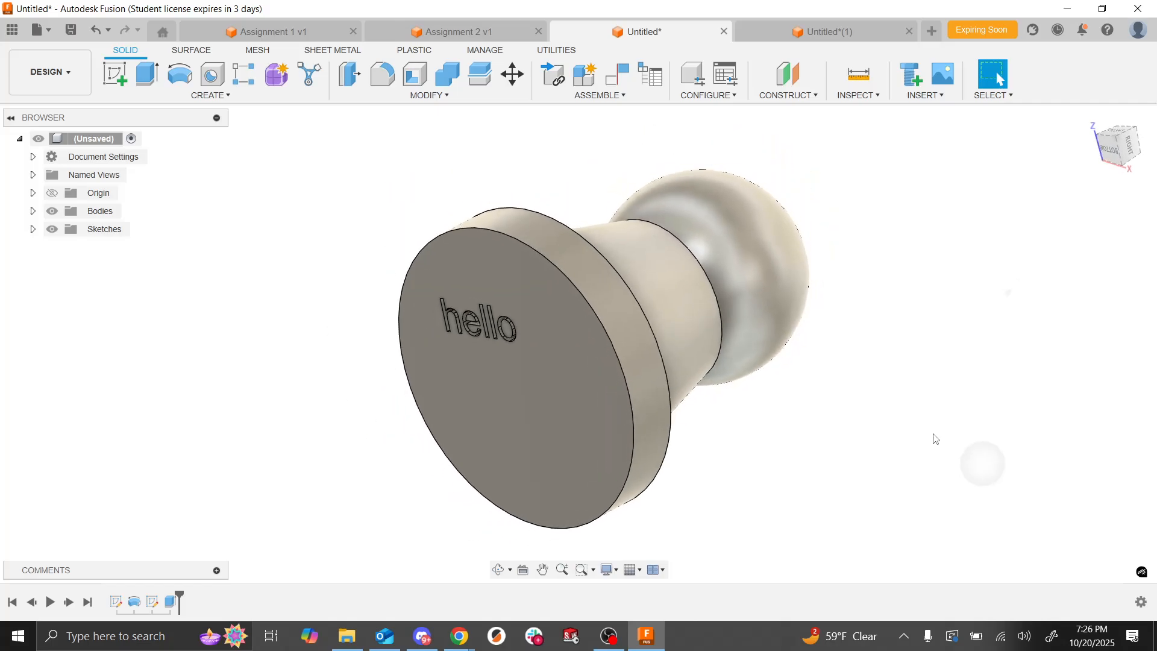
scroll(935, 439, "up", 5, "shift")
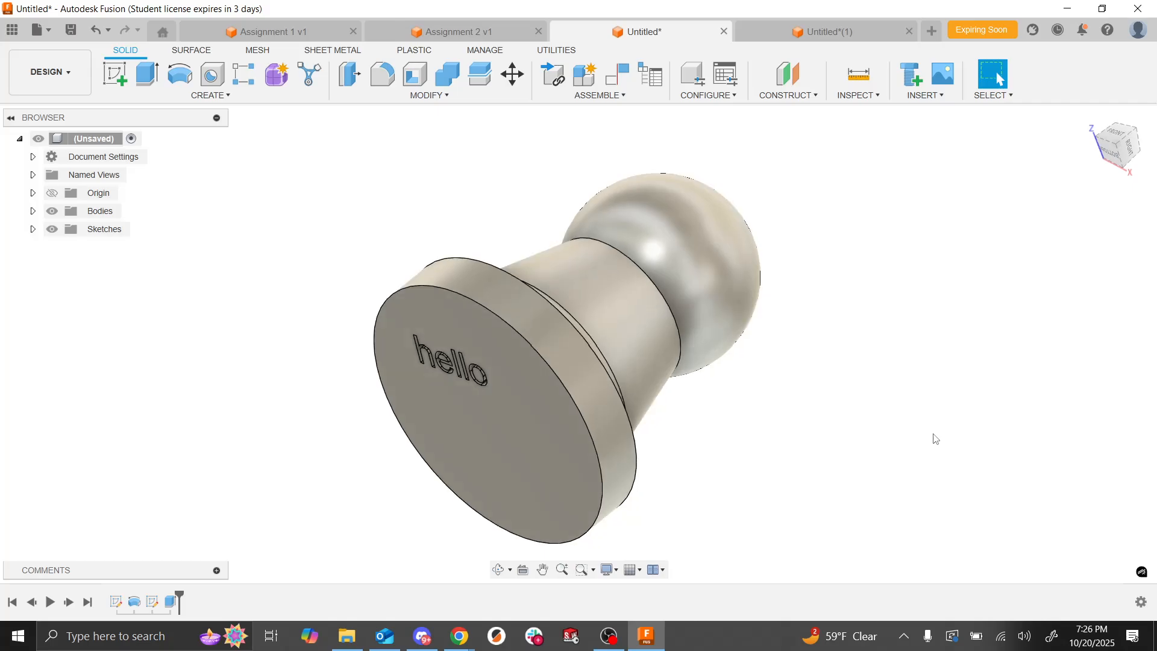
scroll(935, 439, "up", 10, "shift")
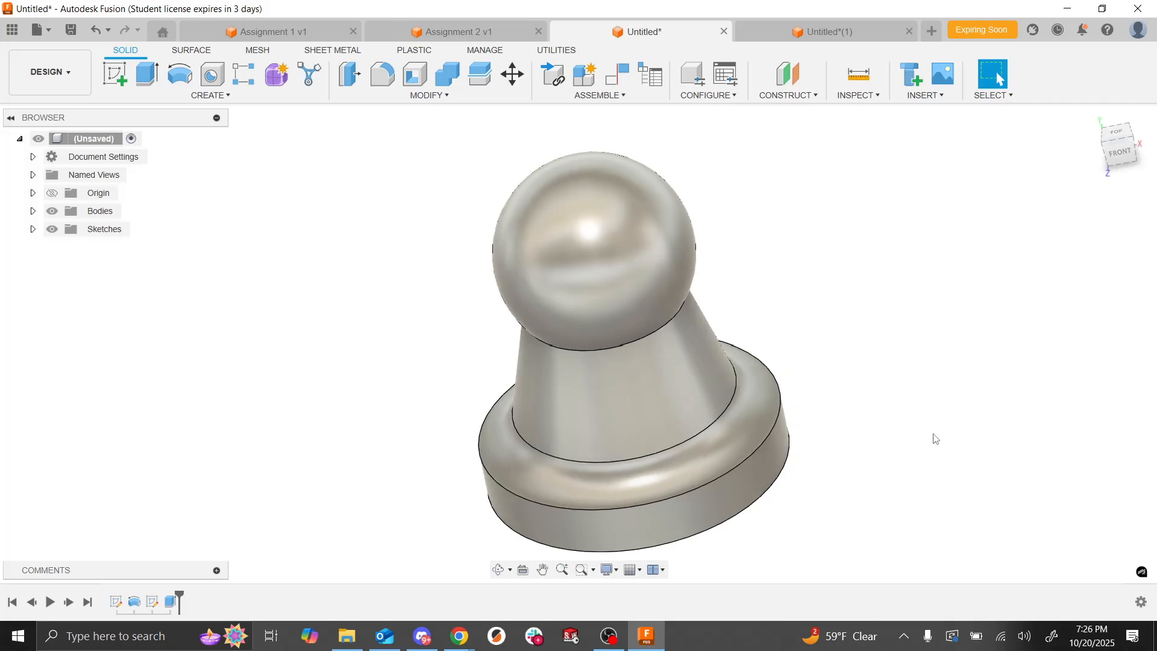
left_click(174, 603)
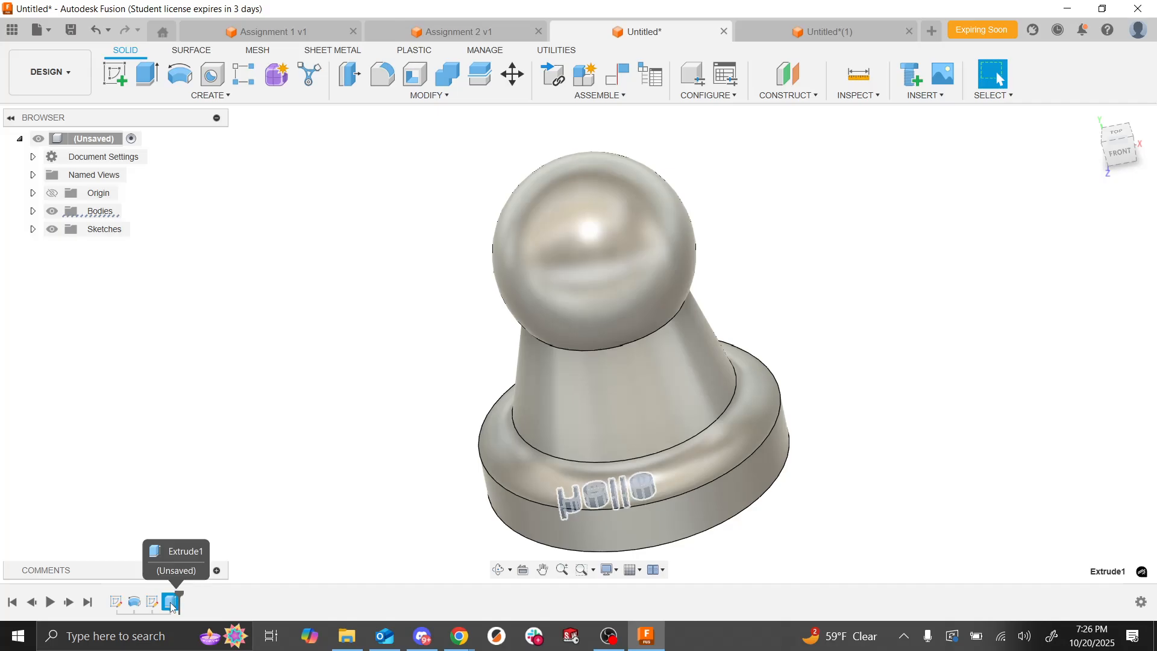
left_click(282, 566)
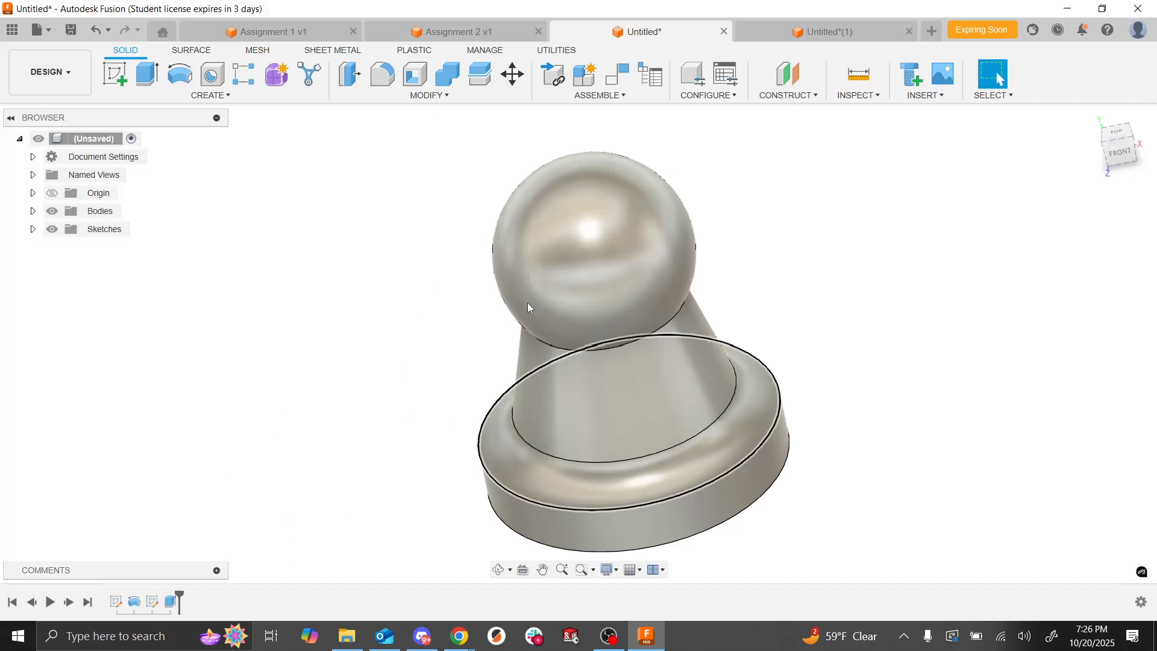
middle_click_drag(497, 288, 496, 142, "shift")
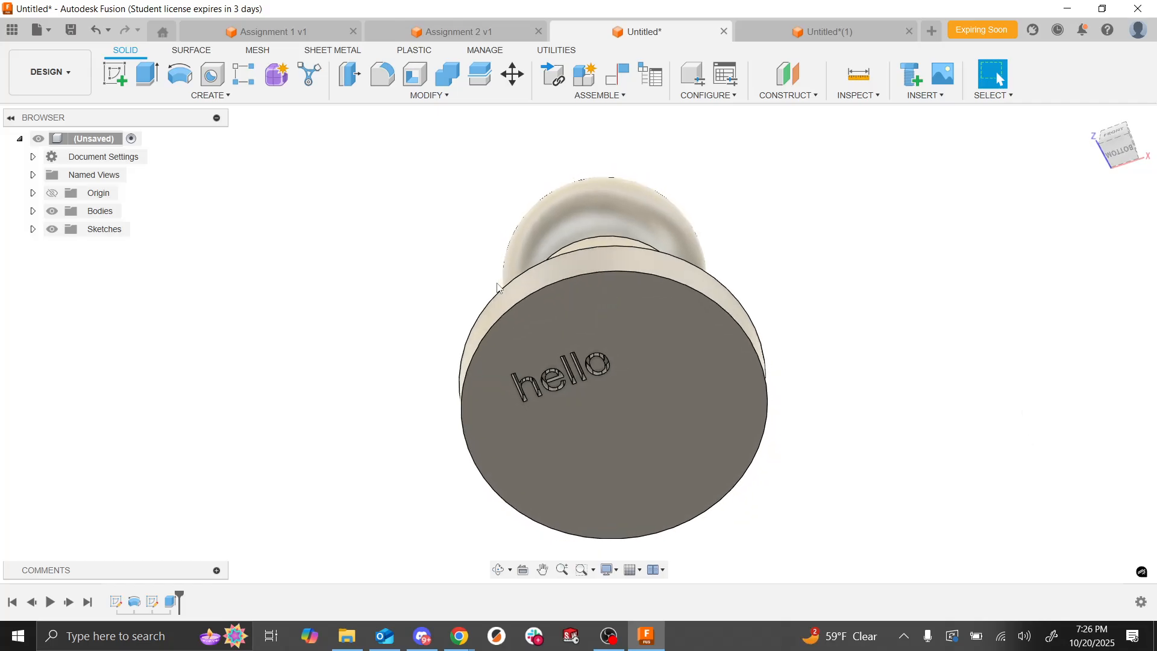
middle_click_drag(497, 283, 498, 398, "shift")
scroll(497, 283, "down", 3)
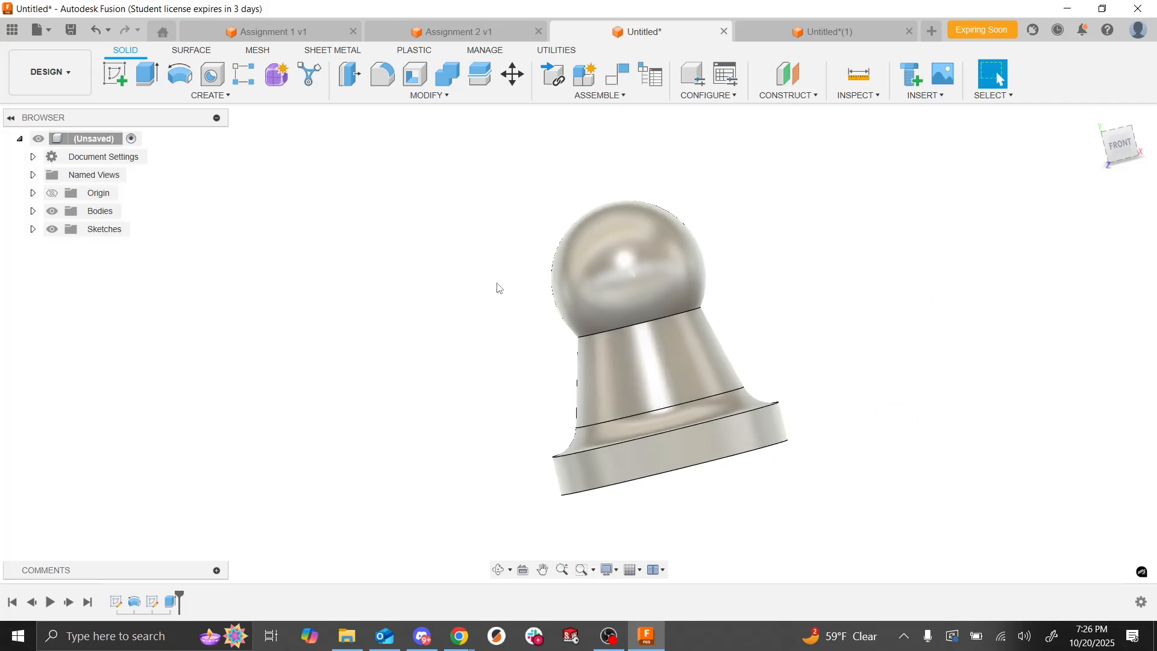
middle_click_drag(497, 283, 497, 338, "shift")
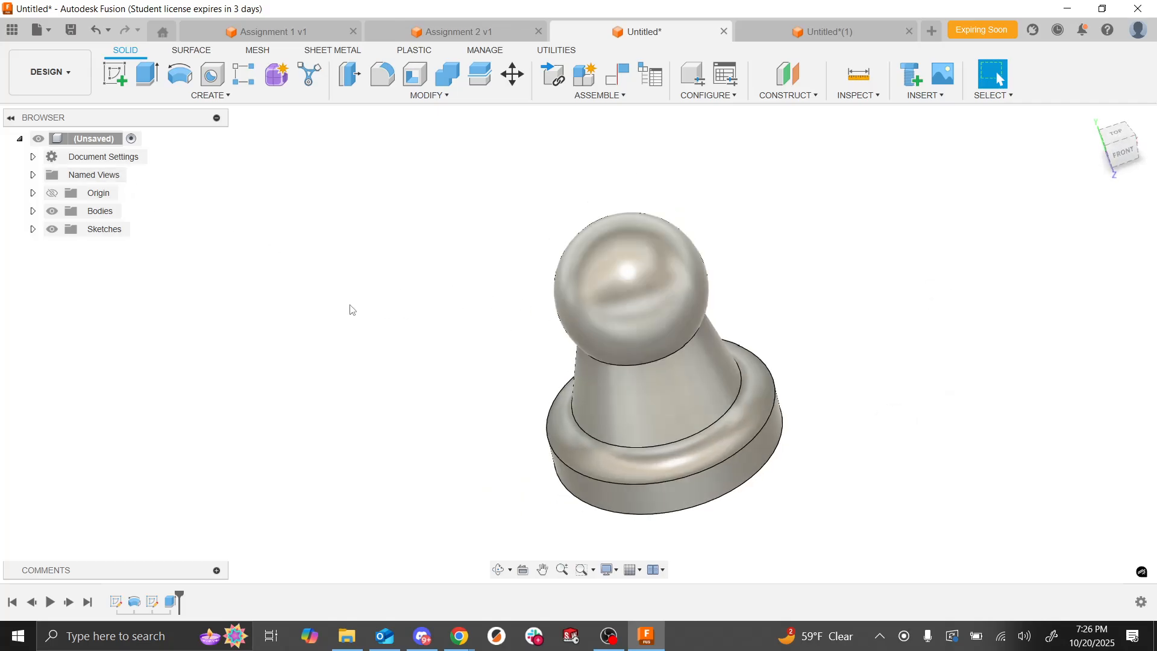
Step: Apply the Paint - Enamel Glossy (Red) appearance to the whole game piece body
key("a")
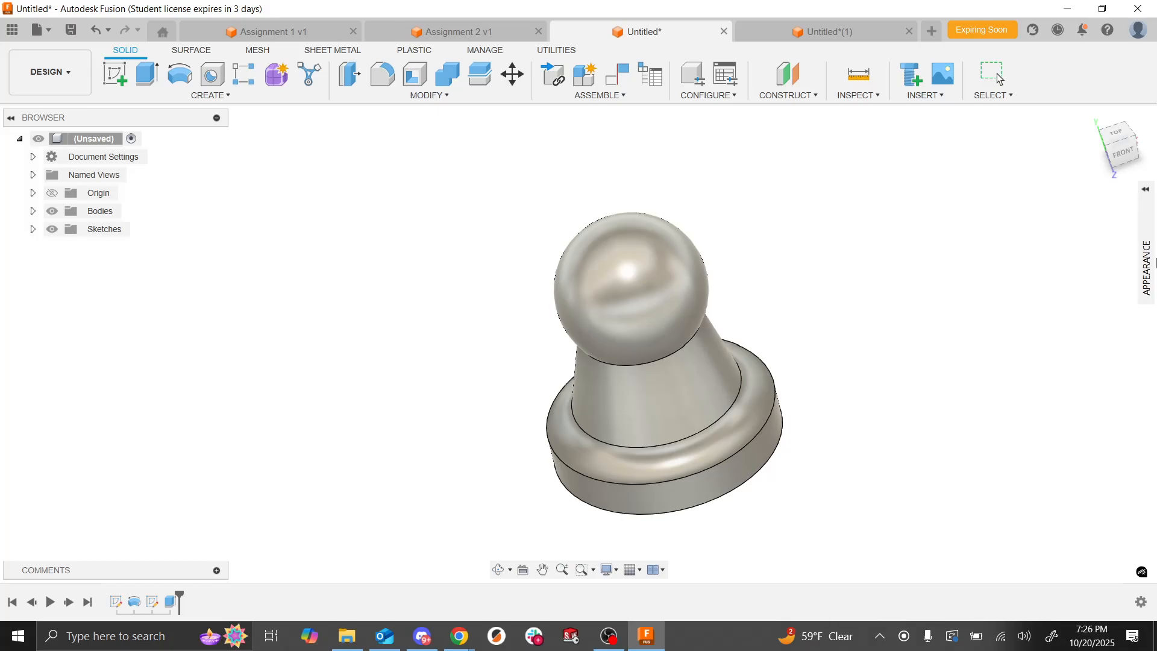
left_click(1145, 190)
scroll(1091, 374, "down", 3)
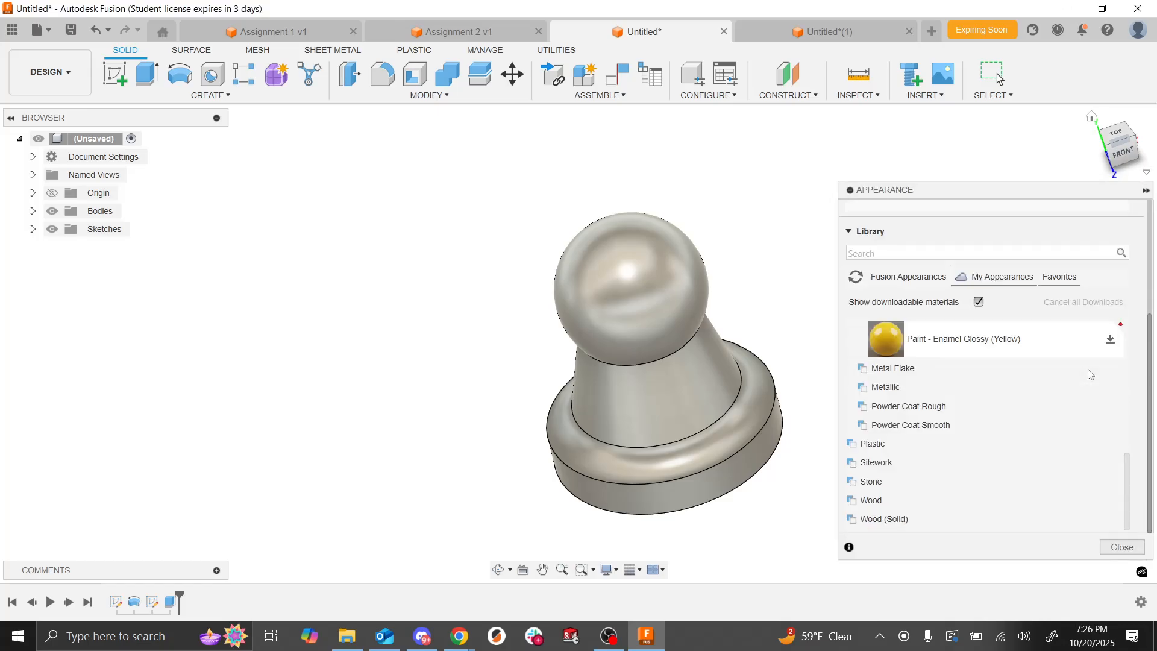
left_click_drag(1013, 381, 606, 440)
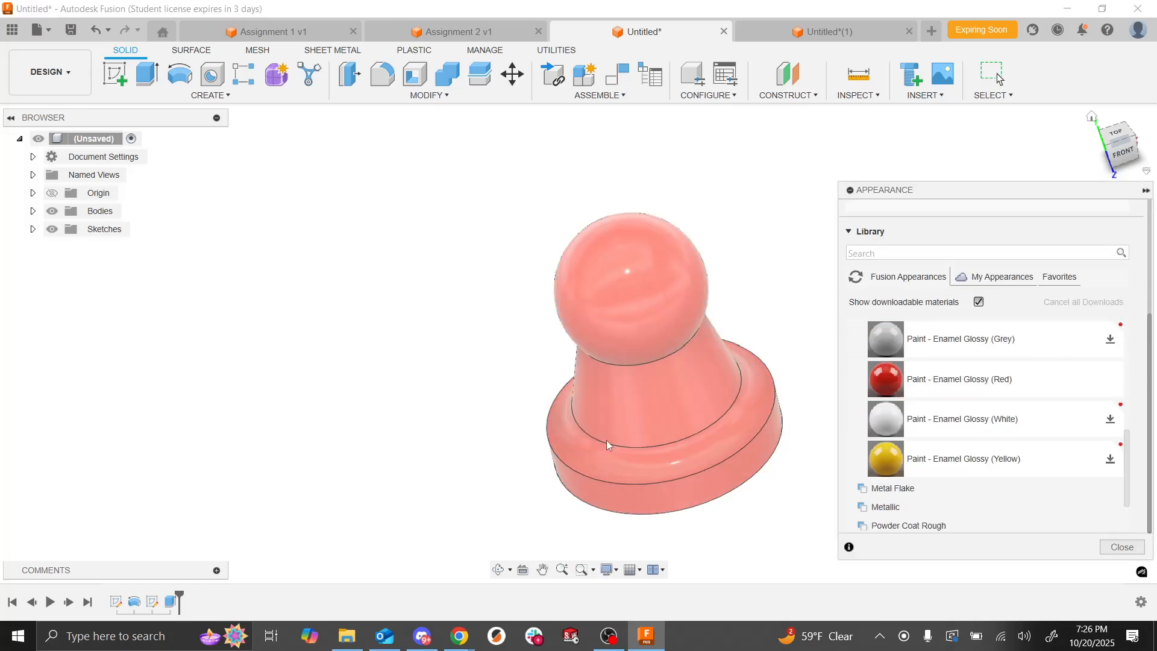
scroll(312, 320, "down", 3)
scroll(510, 310, "up", 5)
scroll(500, 191, "down", 3)
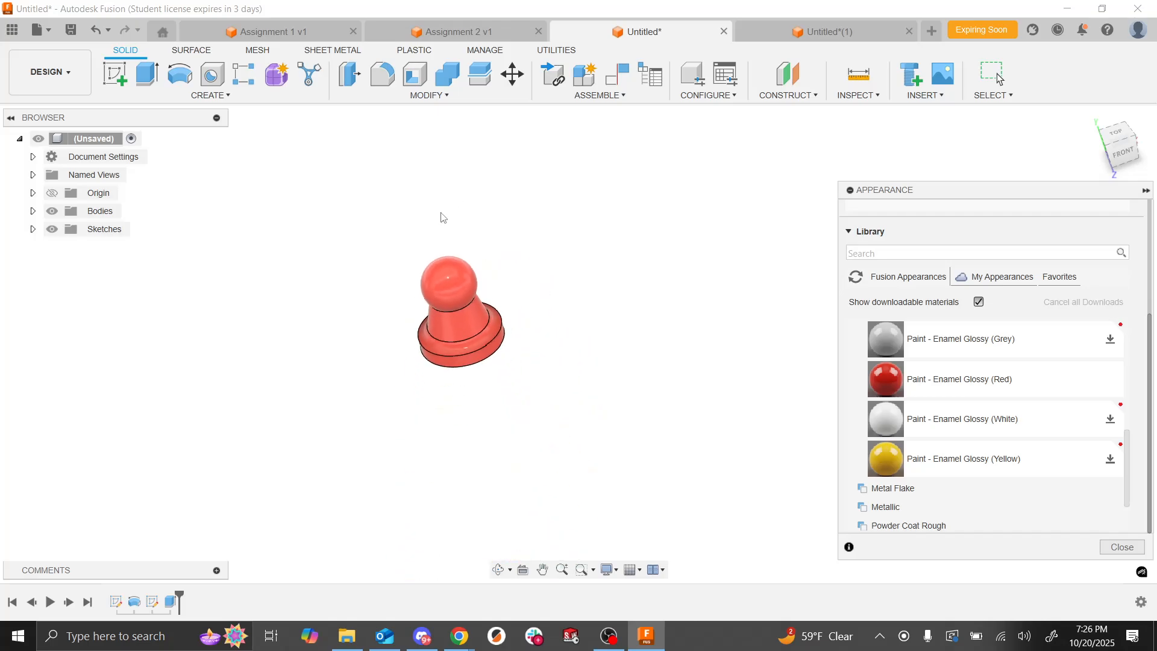
scroll(344, 243, "up", 6)
scroll(344, 243, "down", 2)
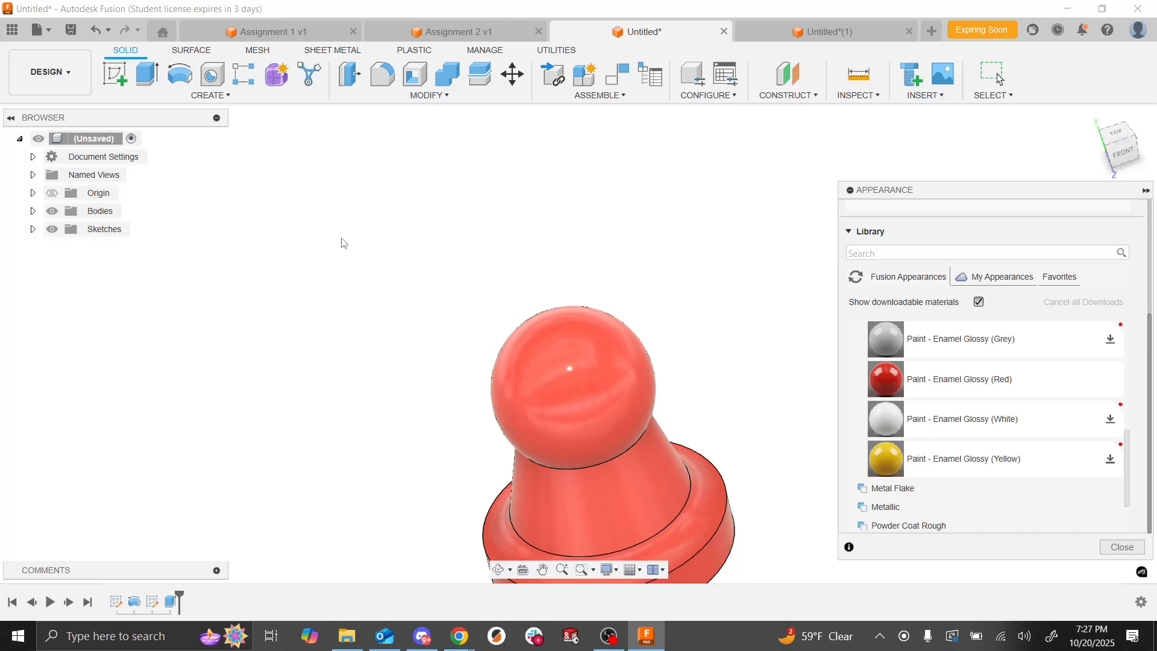
Step: Switch to the slide presentation and advance from Assignment 3 to the Homework 1 - Chair slide
key("alt+Tab")
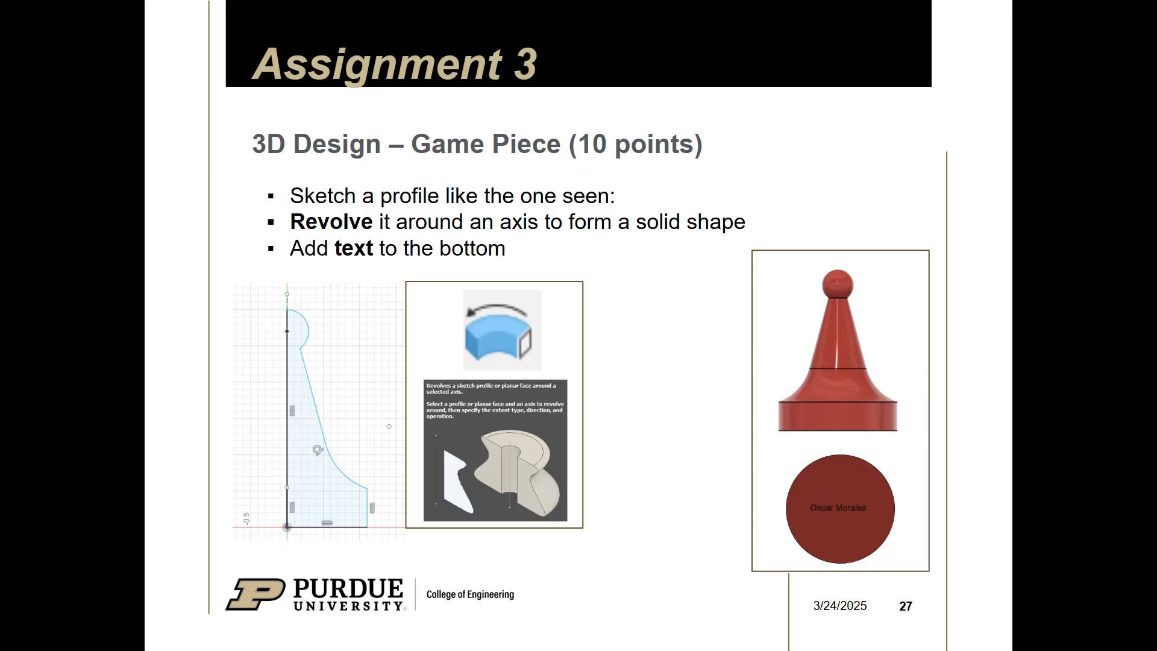
key("Right")
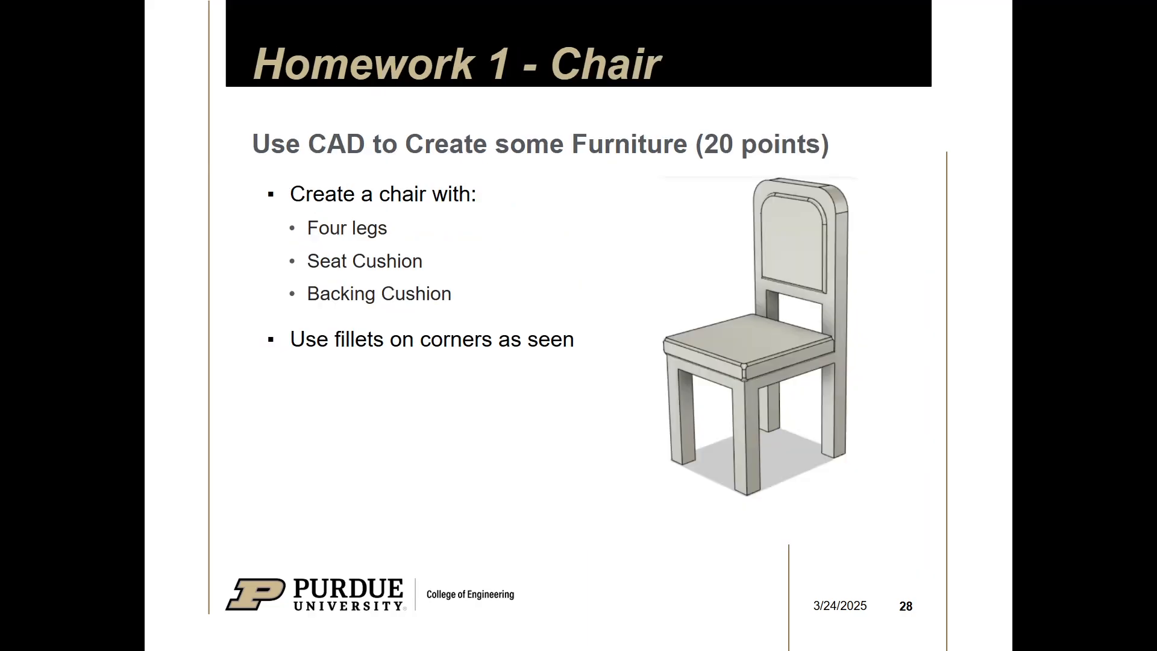